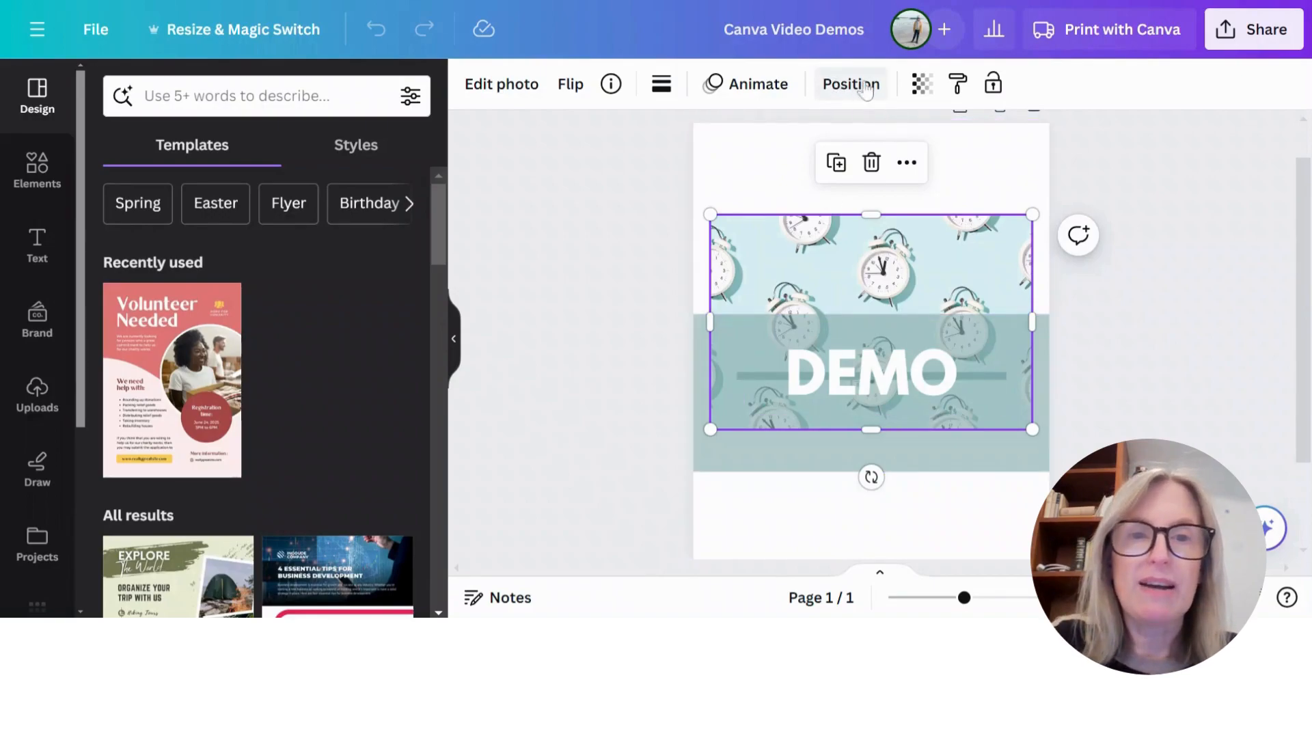
Step: Select the teal rectangle behind the DEMO text and open its position settings
{"action": "left_click", "coordinate": [718, 465]}
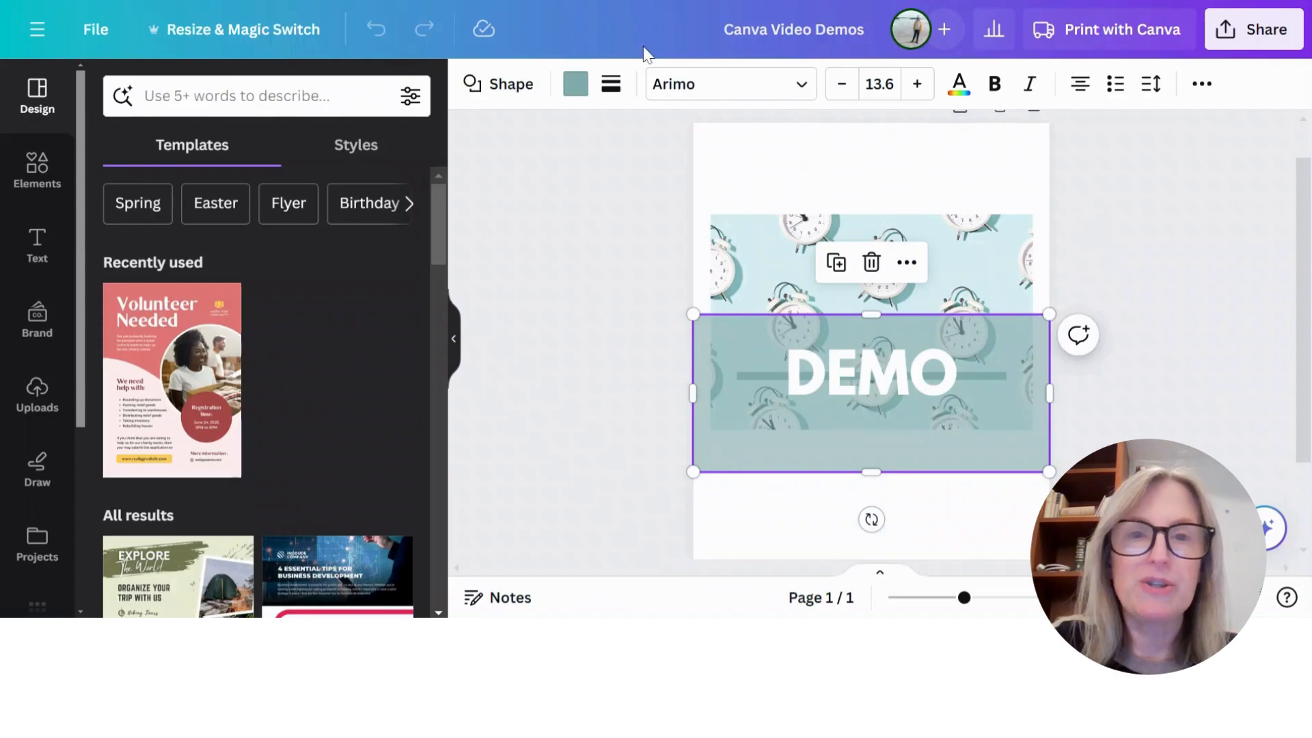
{"action": "left_click", "coordinate": [794, 240]}
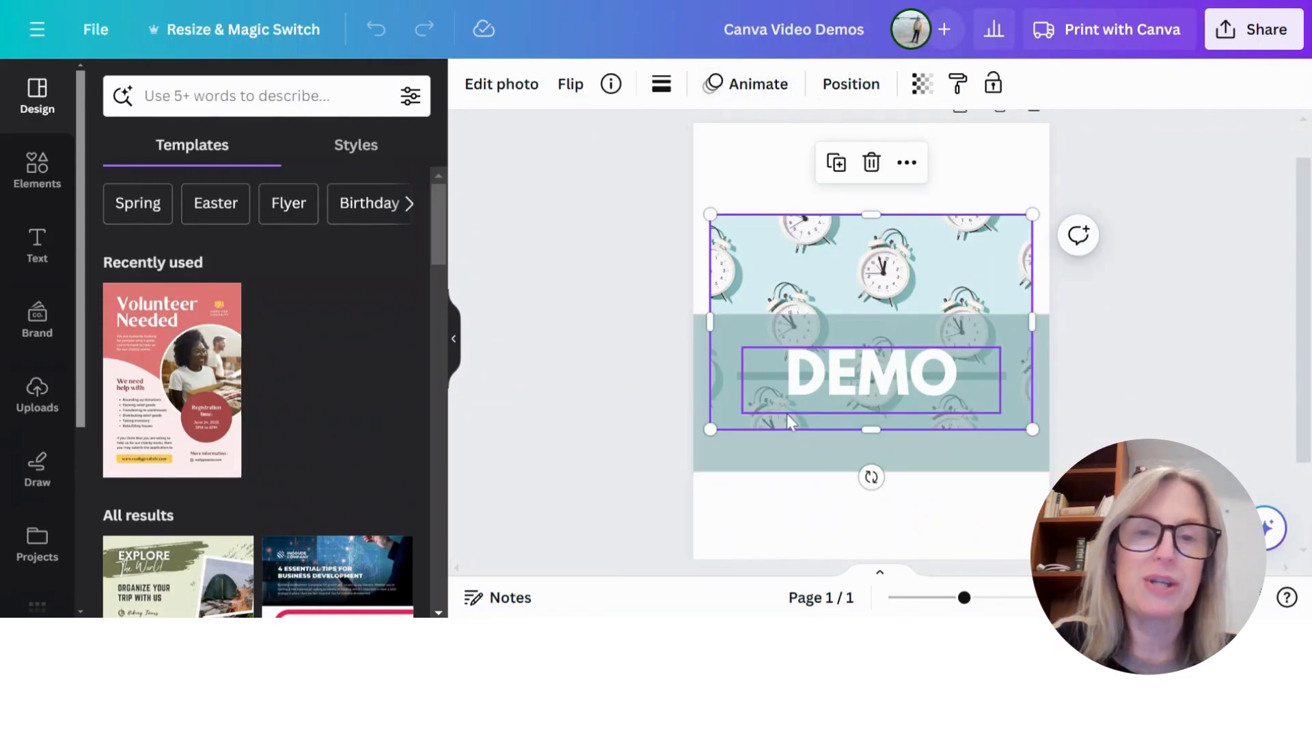
{"action": "left_click", "coordinate": [782, 465]}
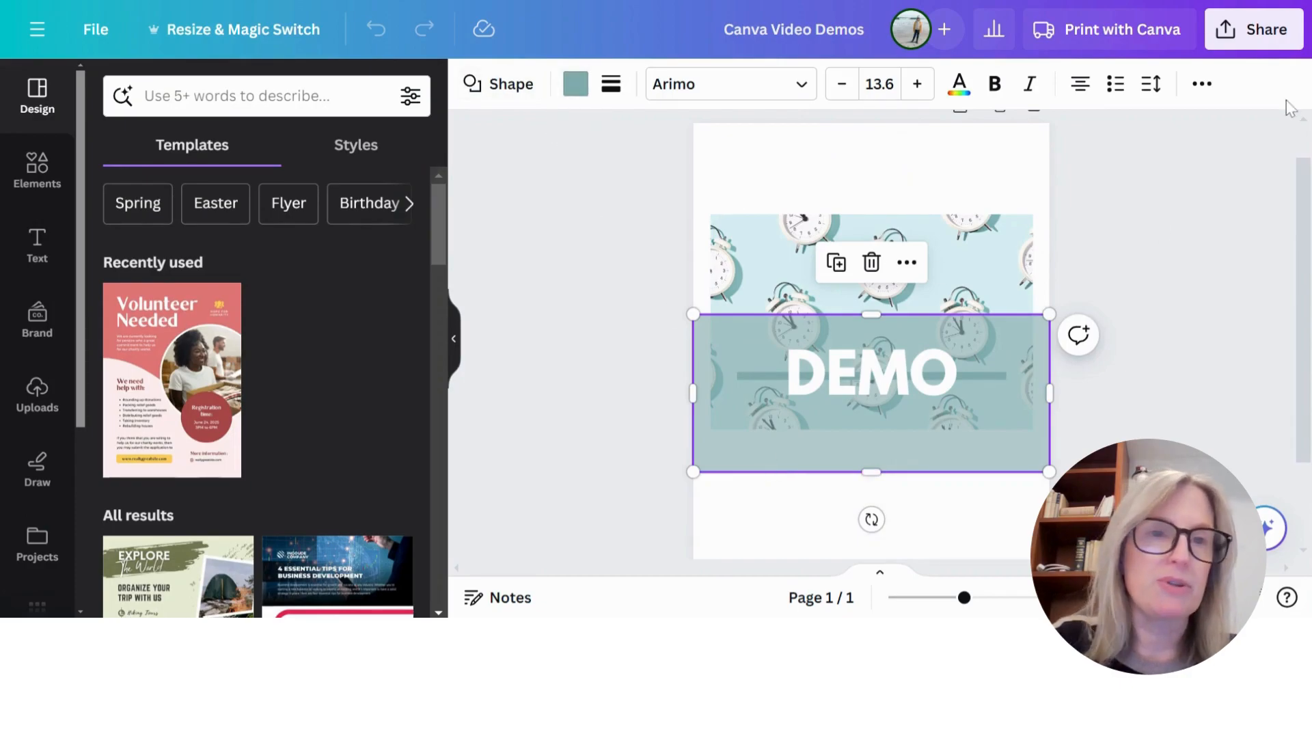
{"action": "left_click", "coordinate": [1202, 84]}
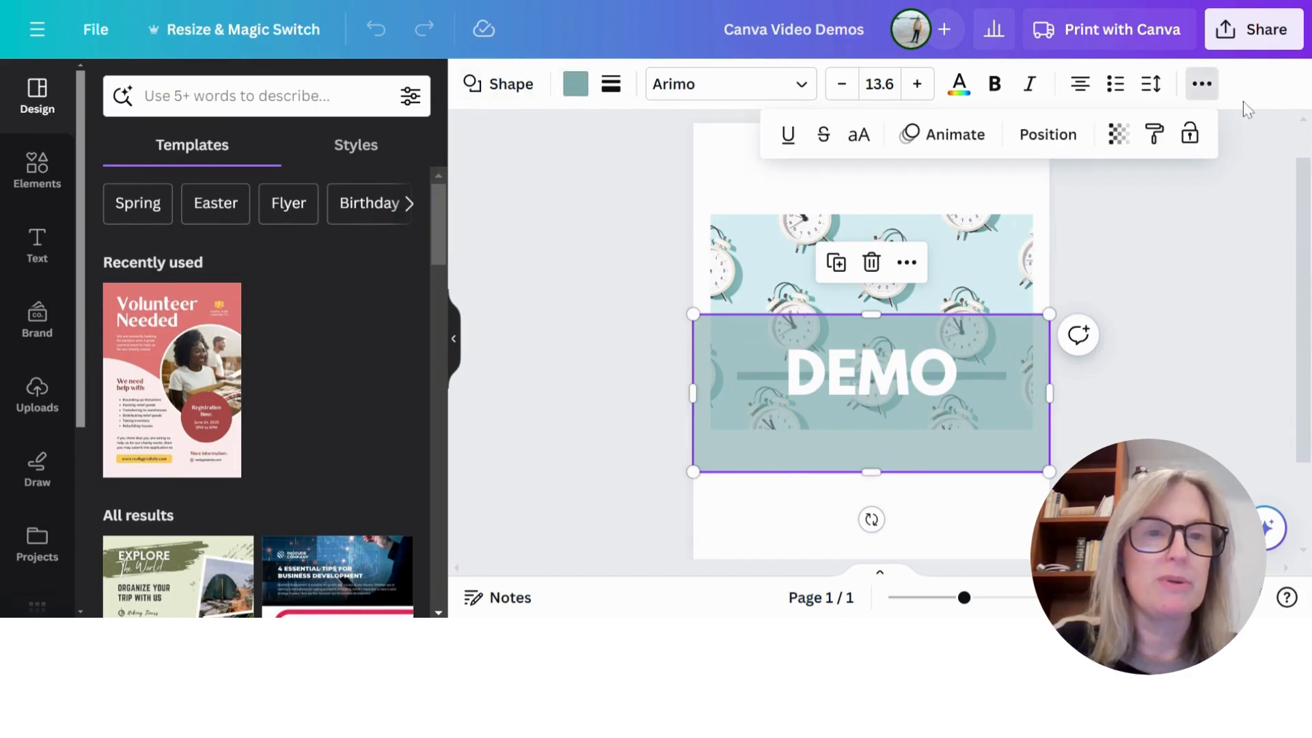
{"action": "left_click", "coordinate": [1050, 135]}
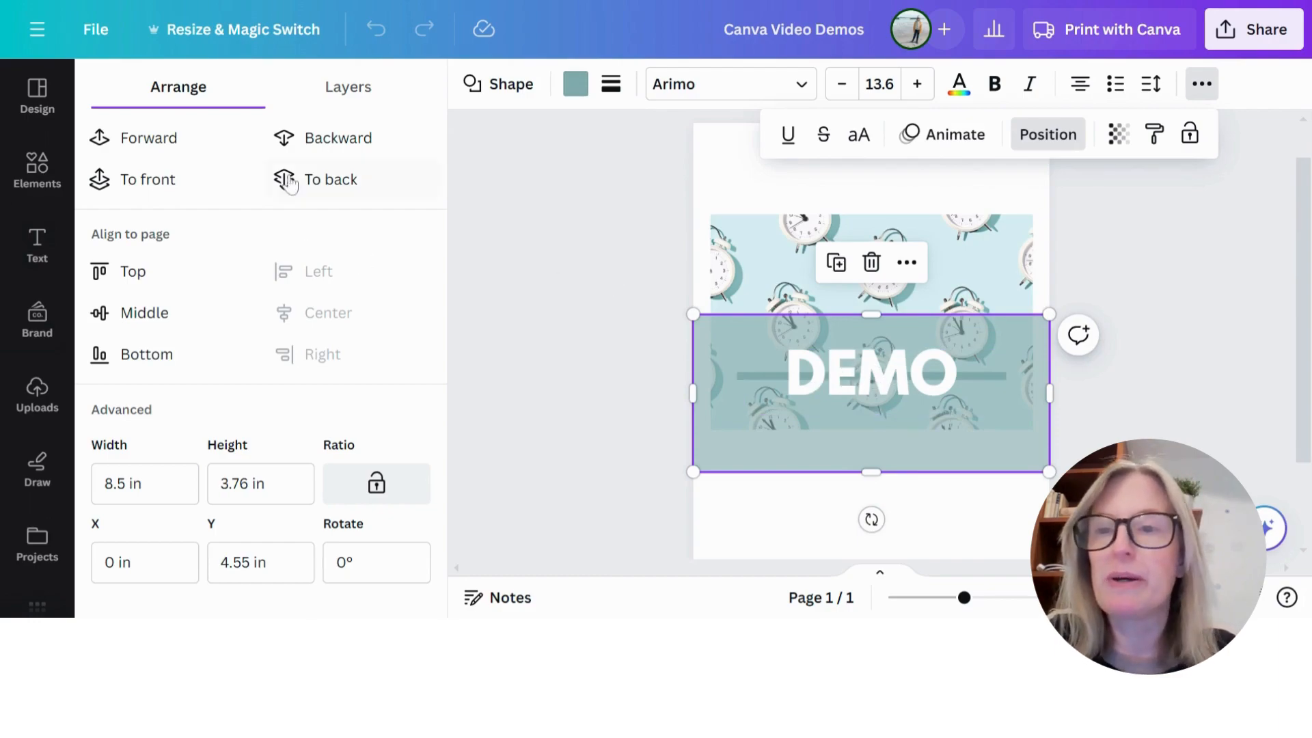
Step: Bring the teal rectangle to the front, then lower it step by step to the back and return it to just beneath the DEMO text
{"action": "left_click", "coordinate": [141, 183]}
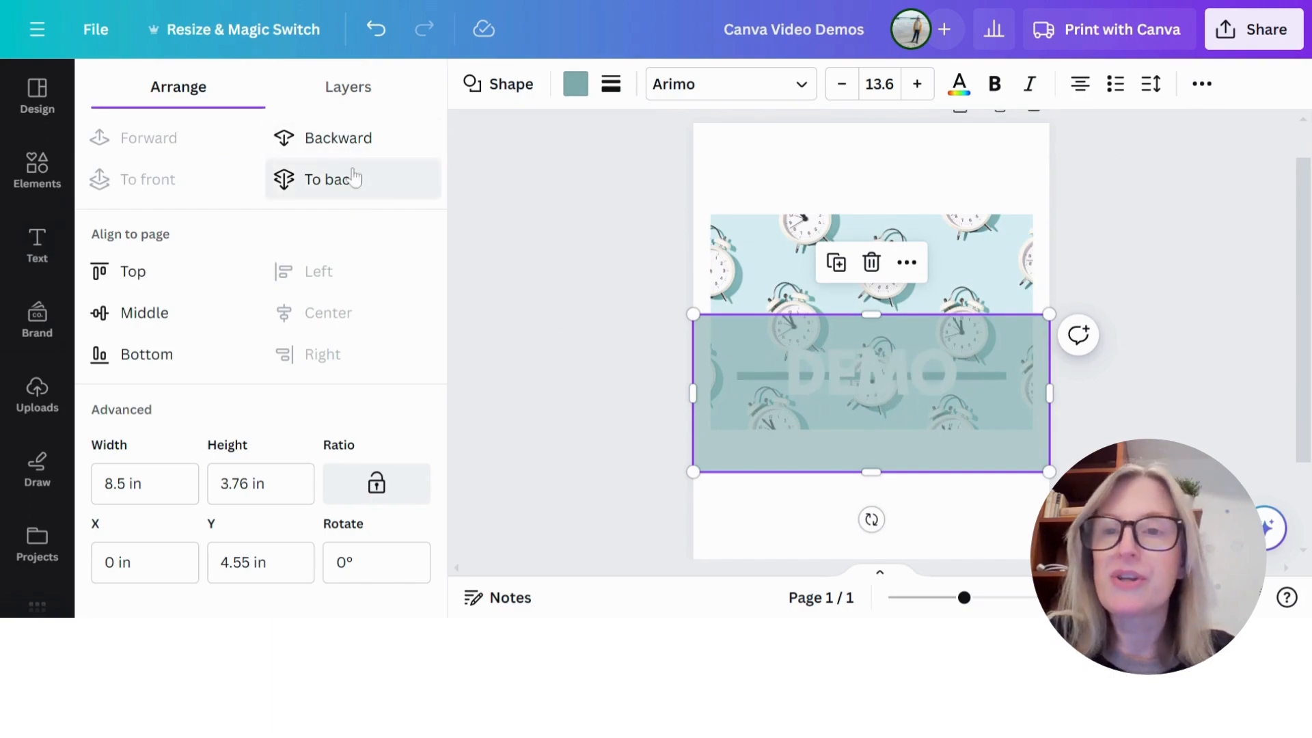
{"action": "left_click", "coordinate": [339, 140]}
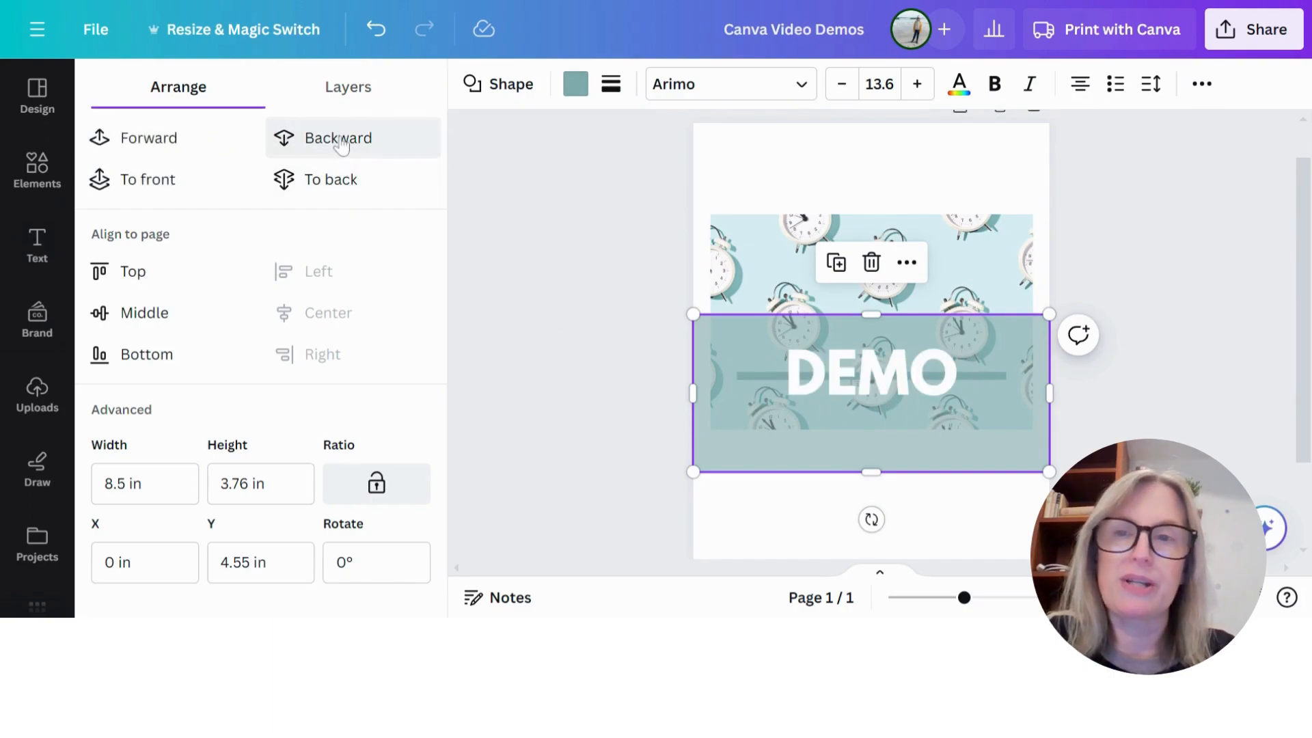
{"action": "left_click", "coordinate": [340, 141]}
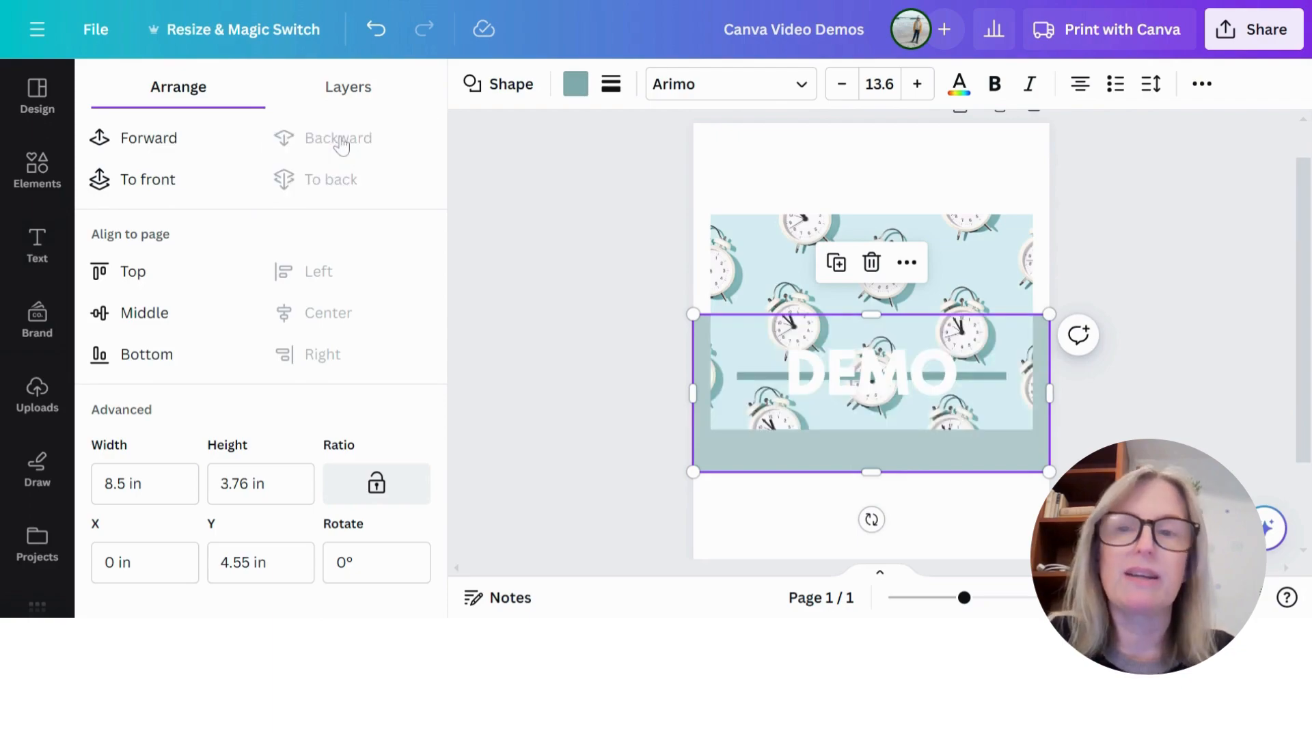
{"action": "left_click", "coordinate": [145, 143]}
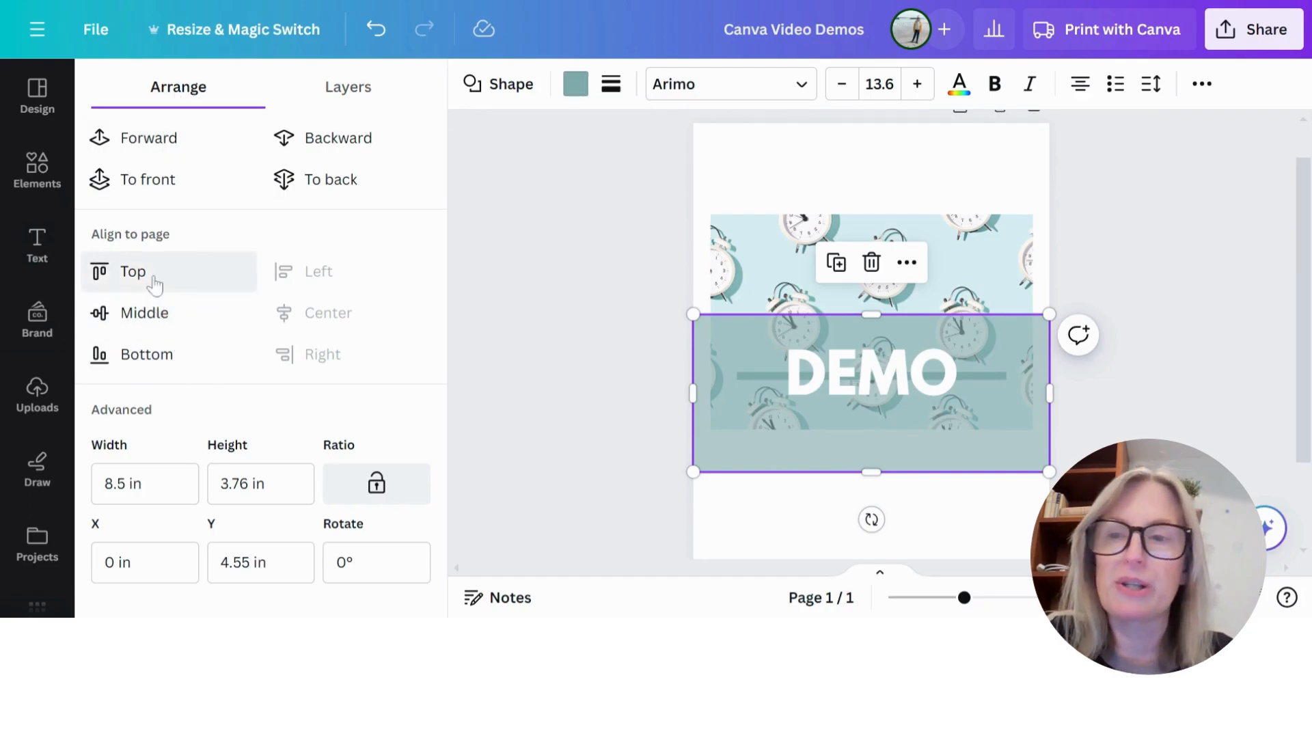
Step: Try aligning the teal rectangle to the page's top, middle and bottom, and undo these alignments
{"action": "left_click", "coordinate": [123, 276]}
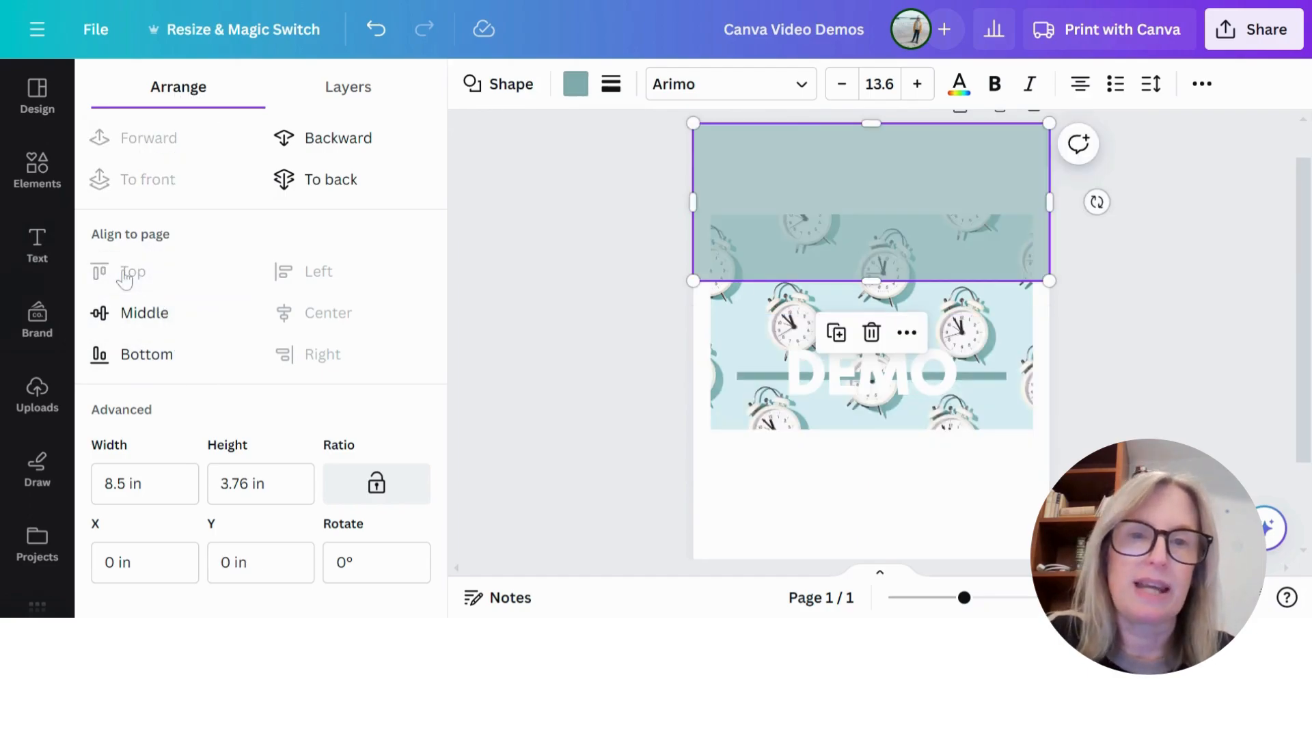
{"action": "left_click", "coordinate": [127, 321]}
{"action": "left_click", "coordinate": [134, 362]}
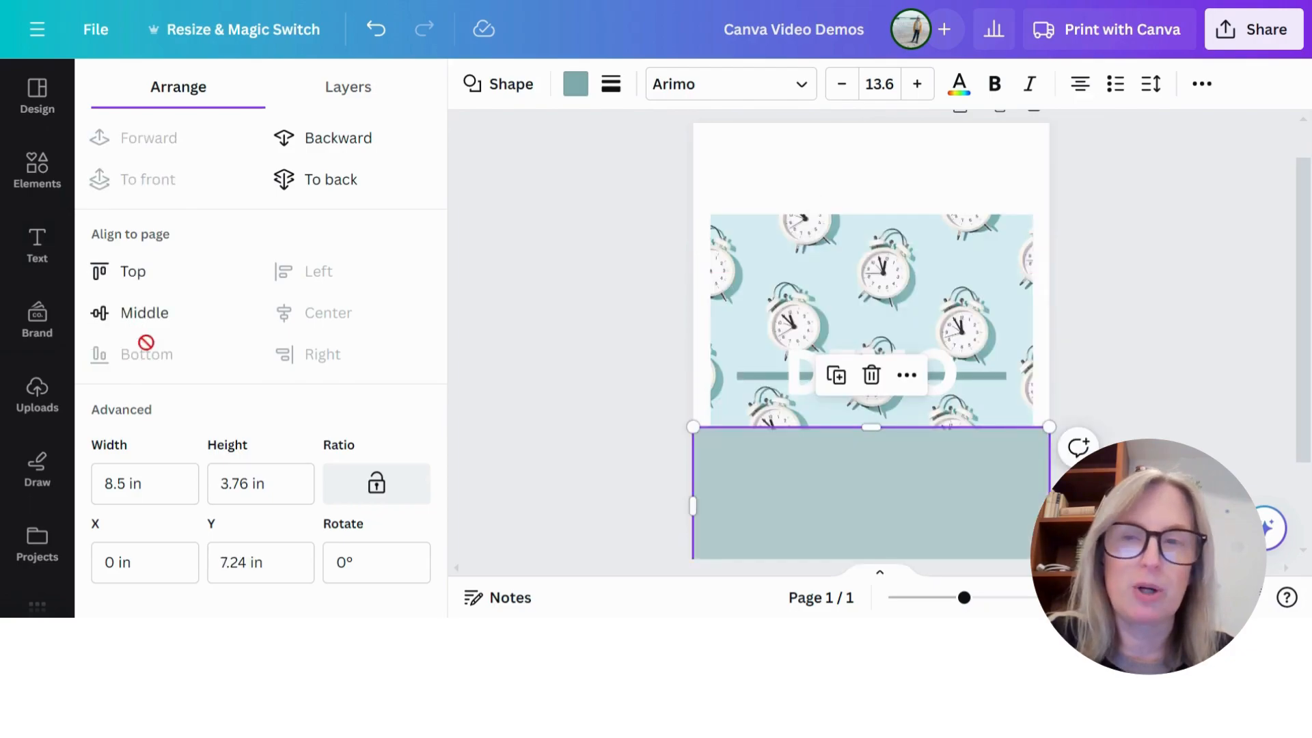
{"action": "left_click", "coordinate": [376, 31]}
{"action": "left_click", "coordinate": [376, 31]}
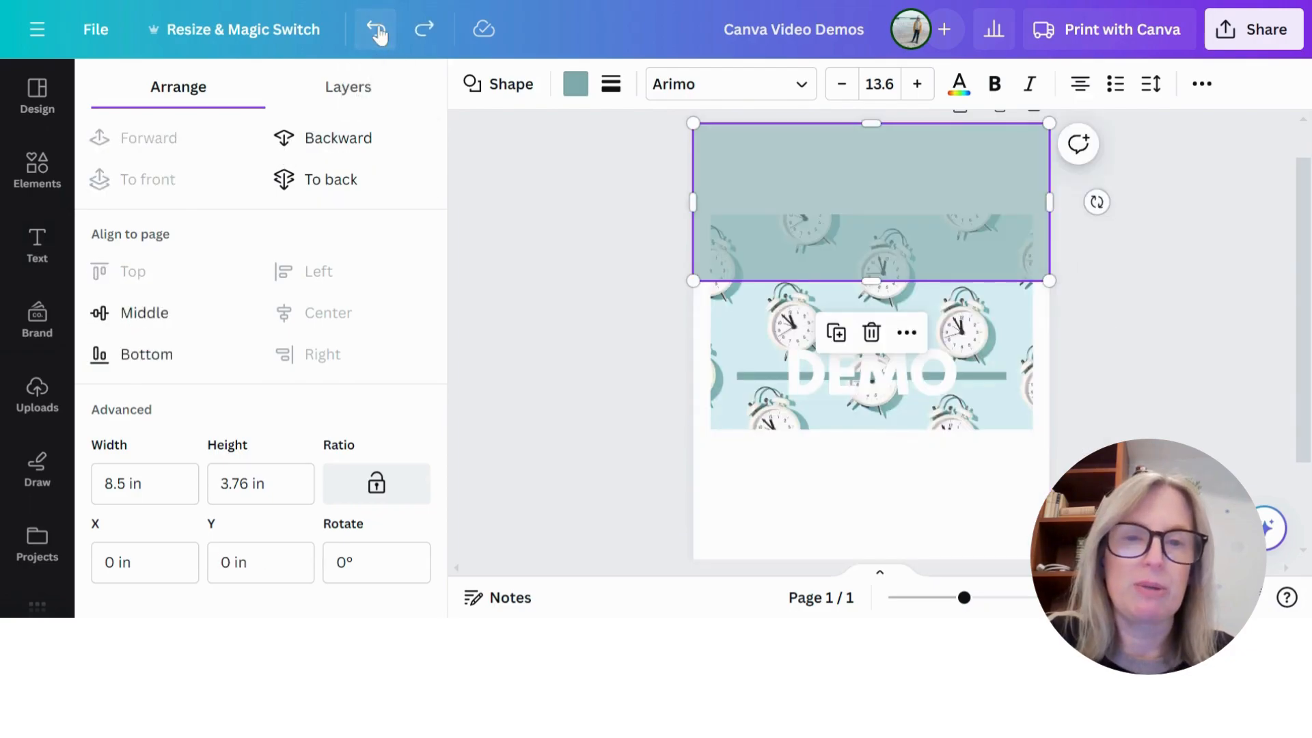
{"action": "left_click", "coordinate": [375, 31]}
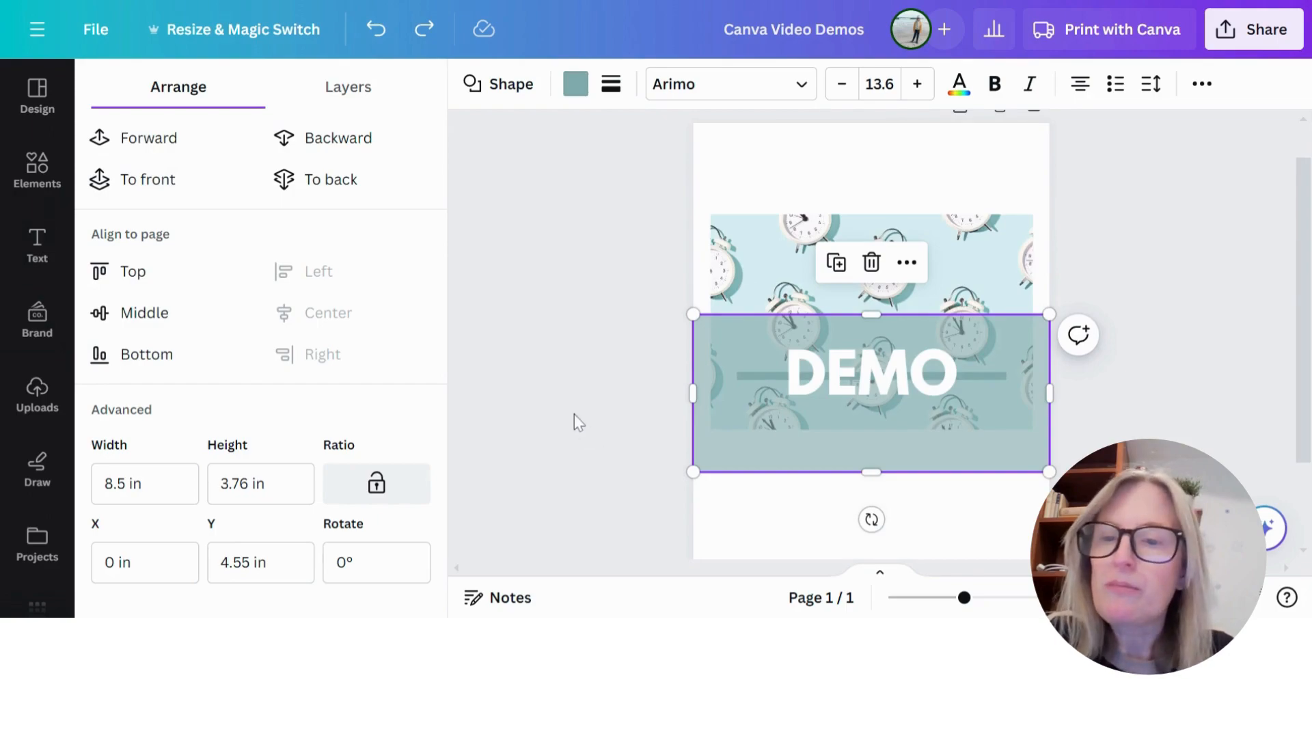
Step: Set the teal rectangle's height to 4 in
{"action": "scroll", "coordinate": [568, 428], "scroll_direction": "down", "scroll_amount": 2}
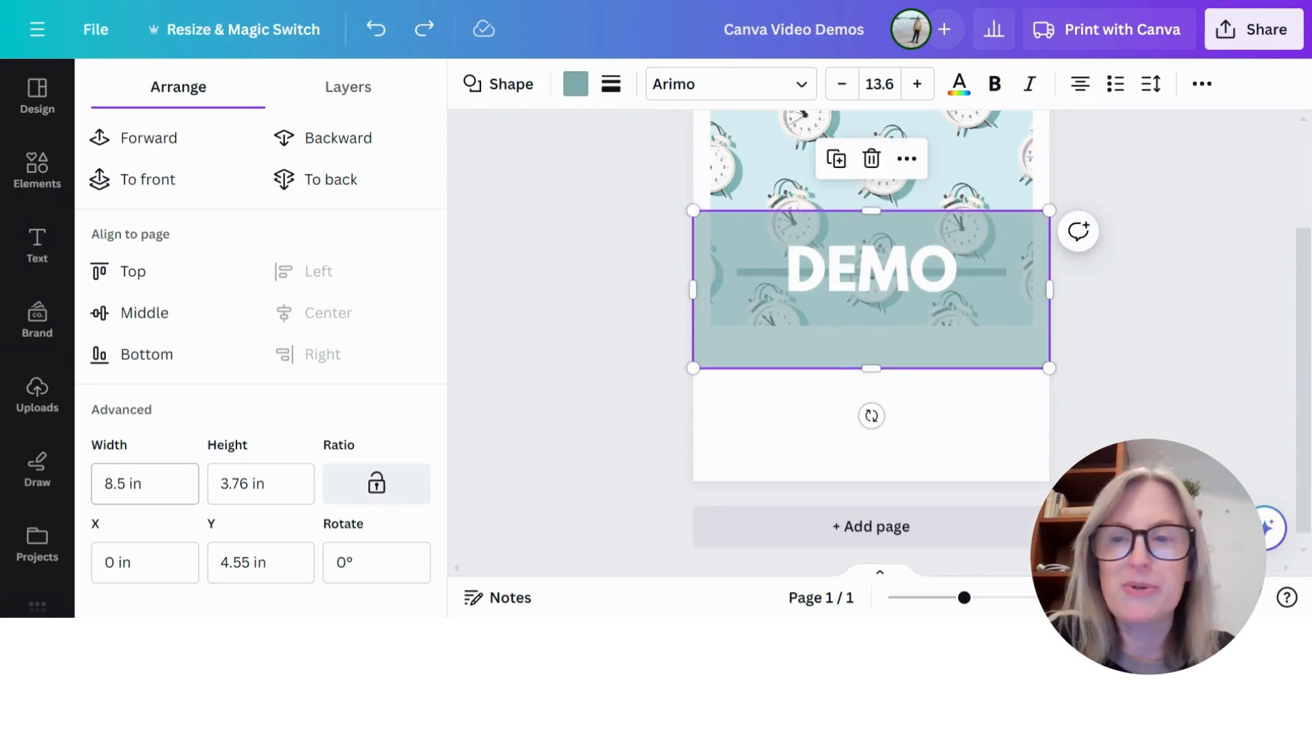
{"action": "mouse_move", "coordinate": [693, 289]}
{"action": "left_mouse_down"}
{"action": "mouse_move", "coordinate": [720, 284]}
{"action": "mouse_move", "coordinate": [693, 285]}
{"action": "left_mouse_up"}
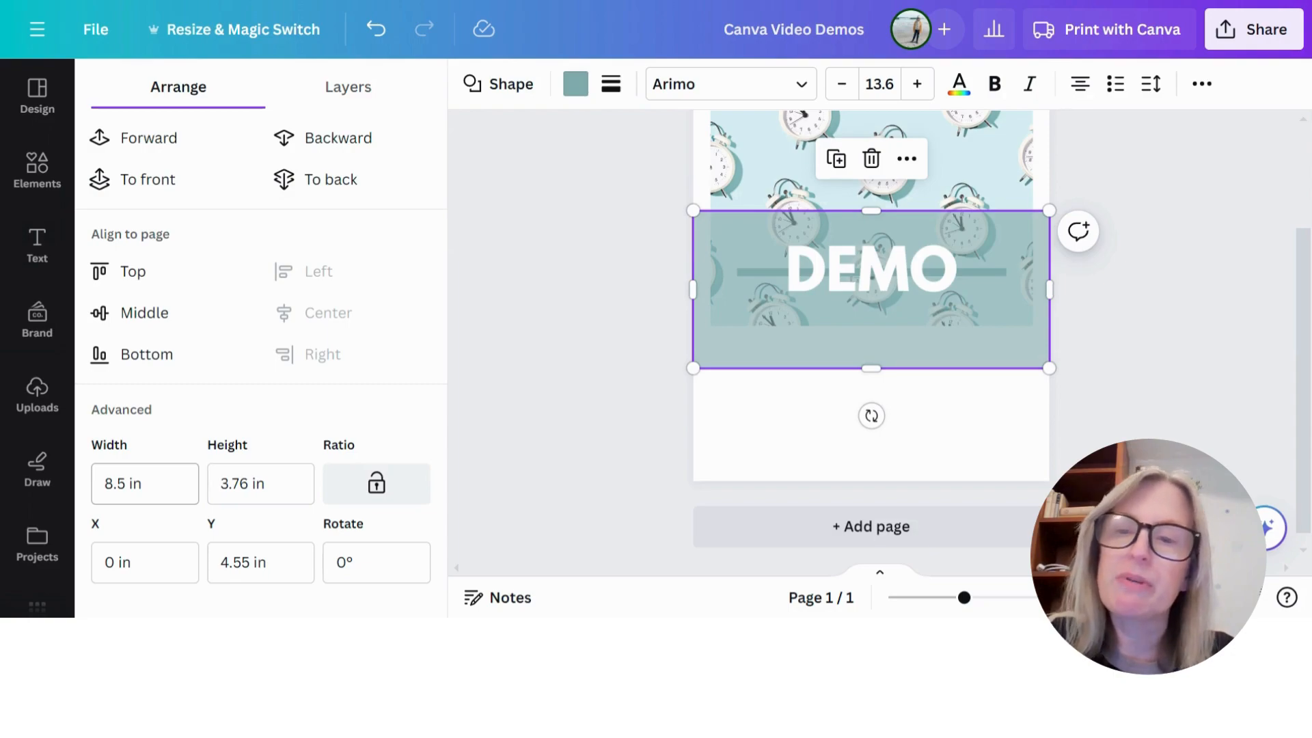
{"action": "left_click_drag", "start_coordinate": [252, 484], "coordinate": [219, 484]}
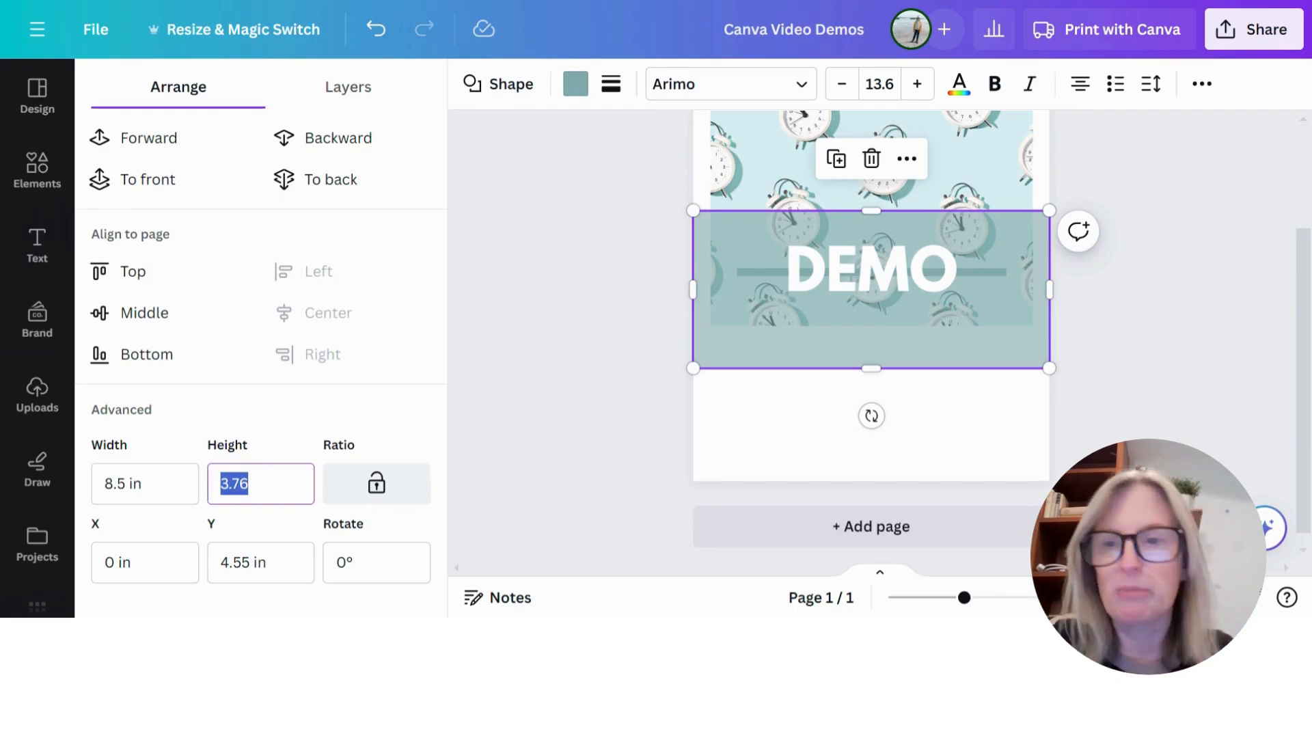
{"action": "type", "text": "4"}
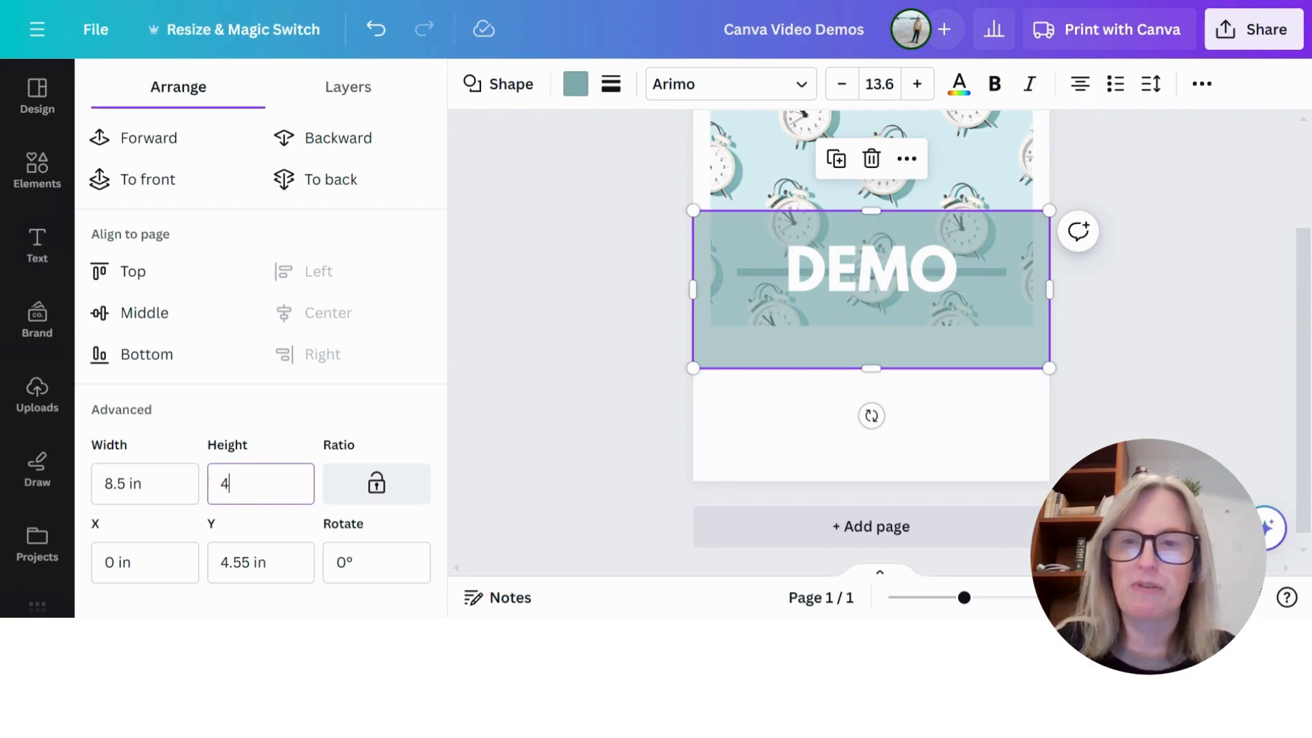
{"action": "key", "text": "Return"}
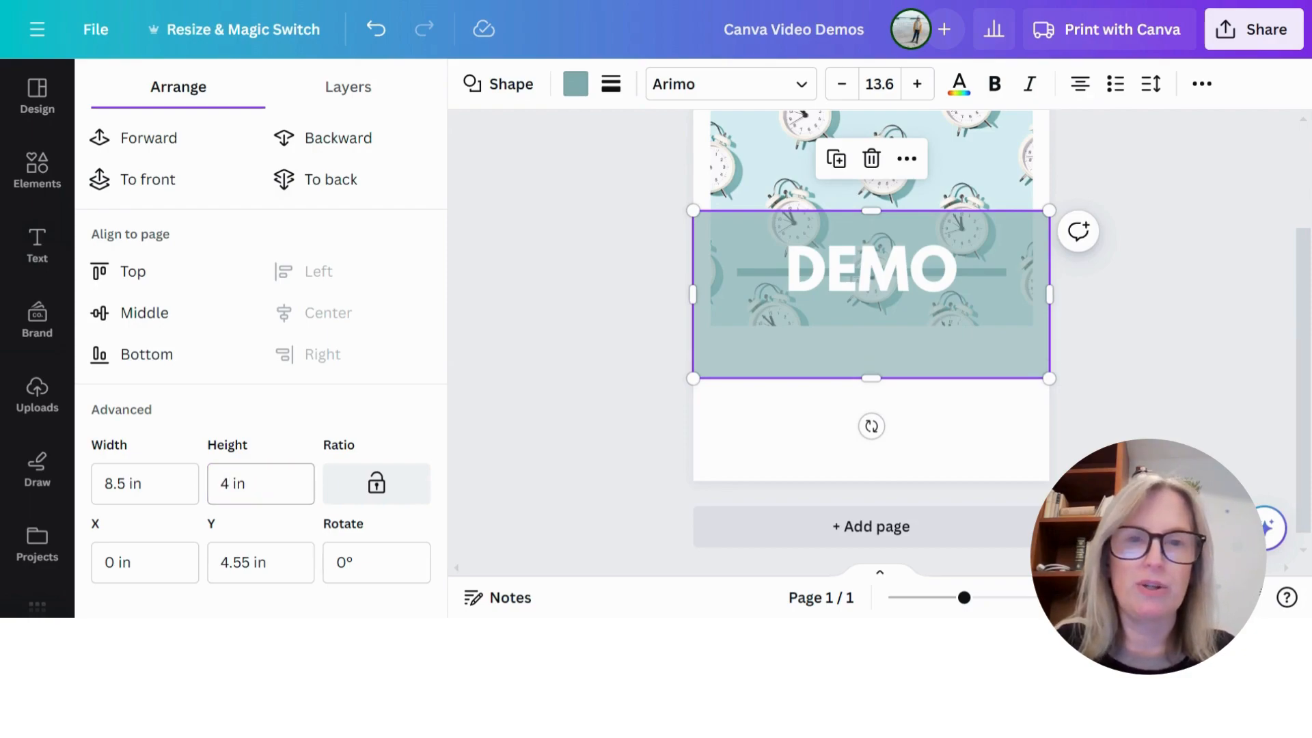
Step: Set the teal rectangle's height to 5 in, and undo both height changes
{"action": "left_click", "coordinate": [261, 484]}
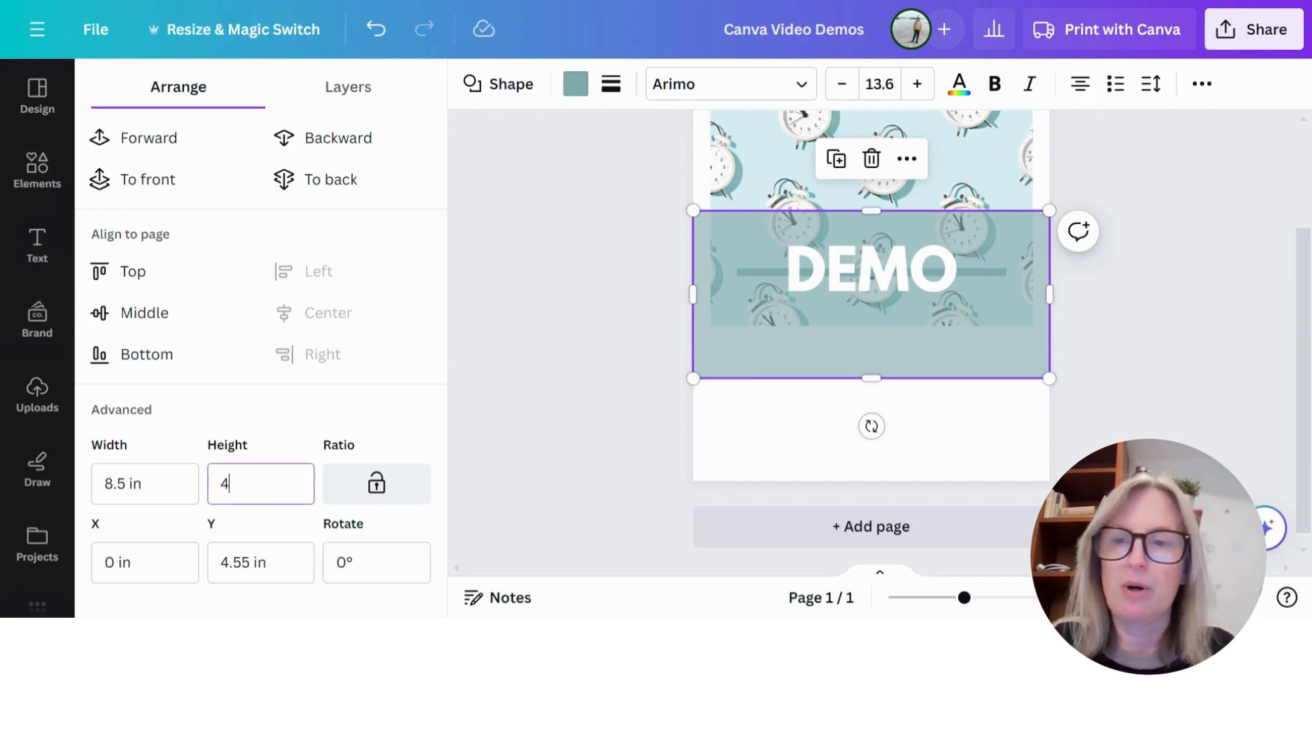
{"action": "type", "text": "5"}
{"action": "key", "text": "Return"}
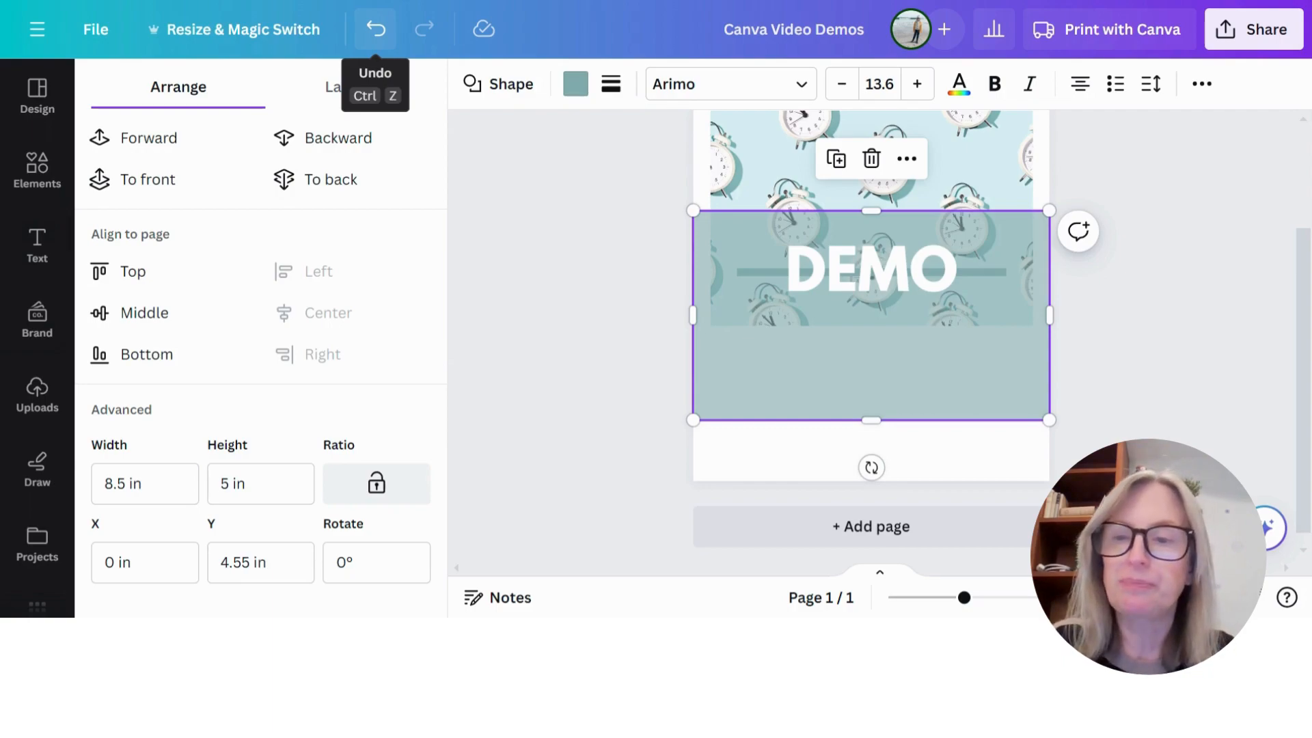
{"action": "left_click", "coordinate": [377, 31]}
{"action": "left_click", "coordinate": [378, 32]}
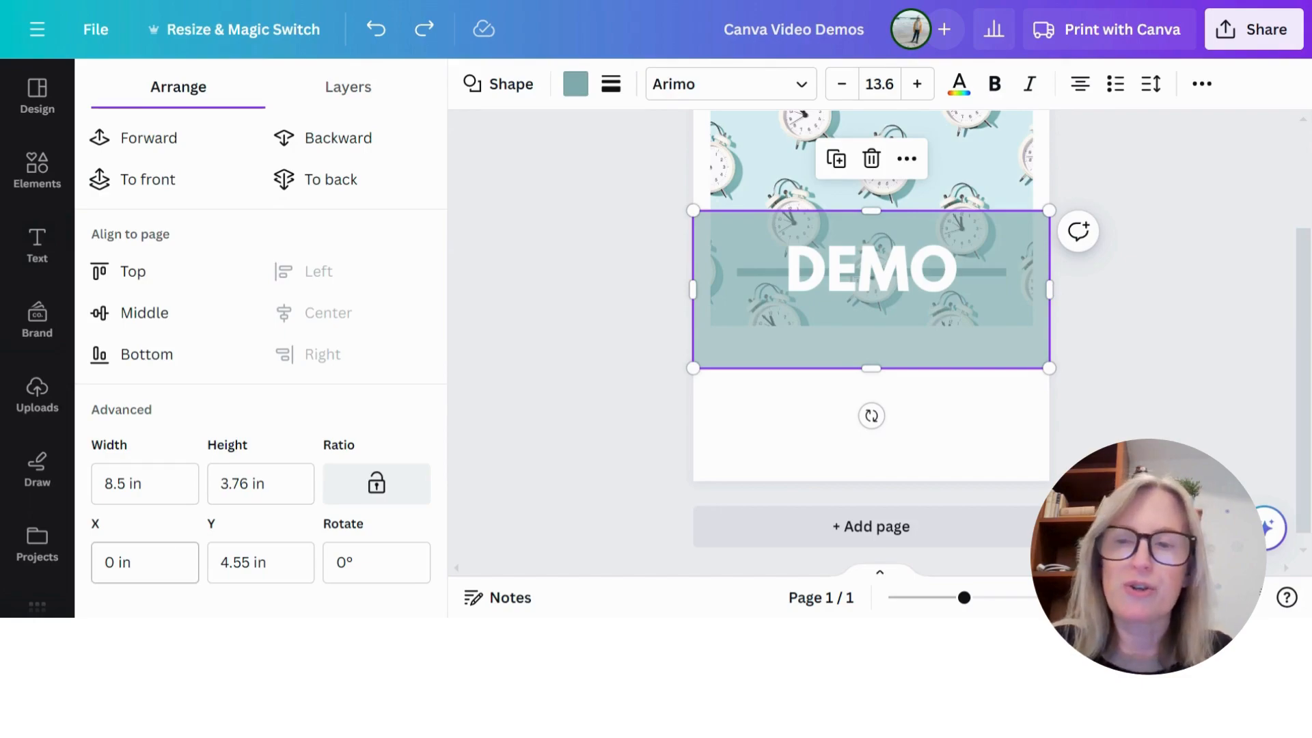
Step: Move the teal rectangle to an X position of 1 in, and set it back to 0 in
{"action": "left_click", "coordinate": [144, 563]}
{"action": "double_click", "coordinate": [143, 563]}
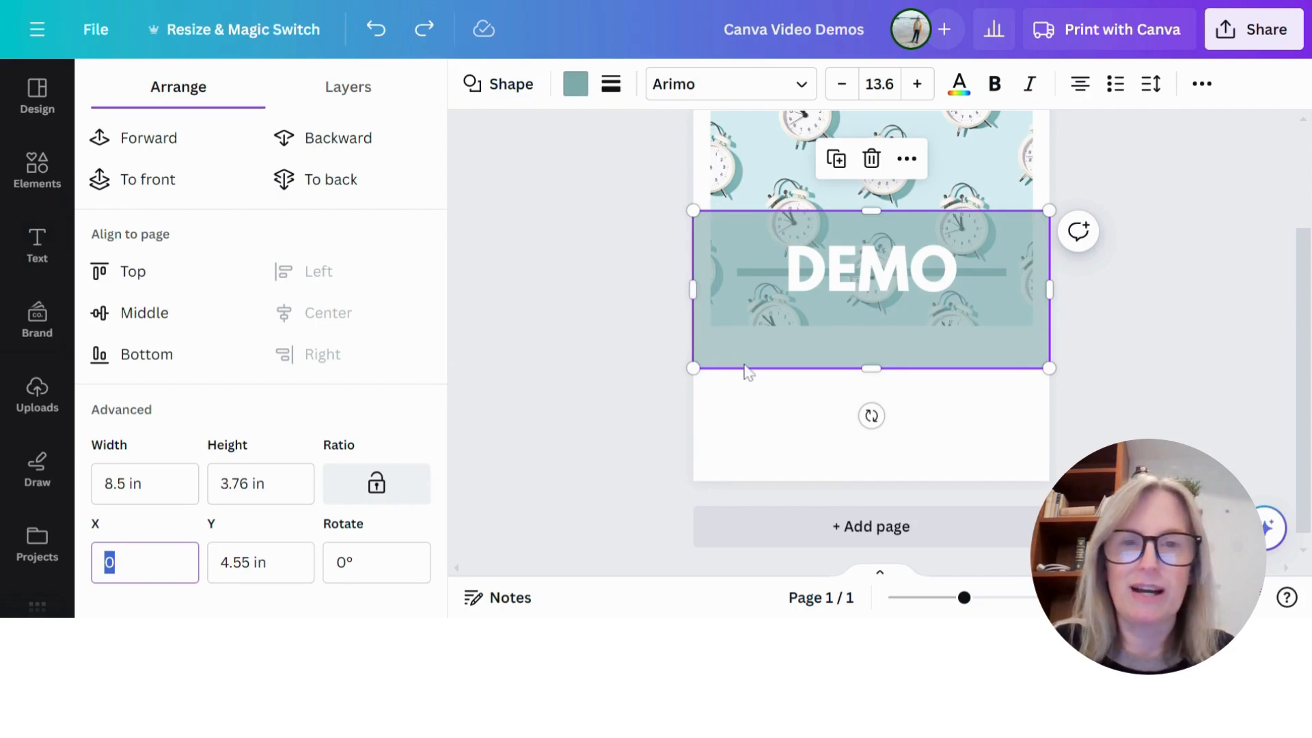
{"action": "left_click_drag", "start_coordinate": [254, 562], "coordinate": [219, 562]}
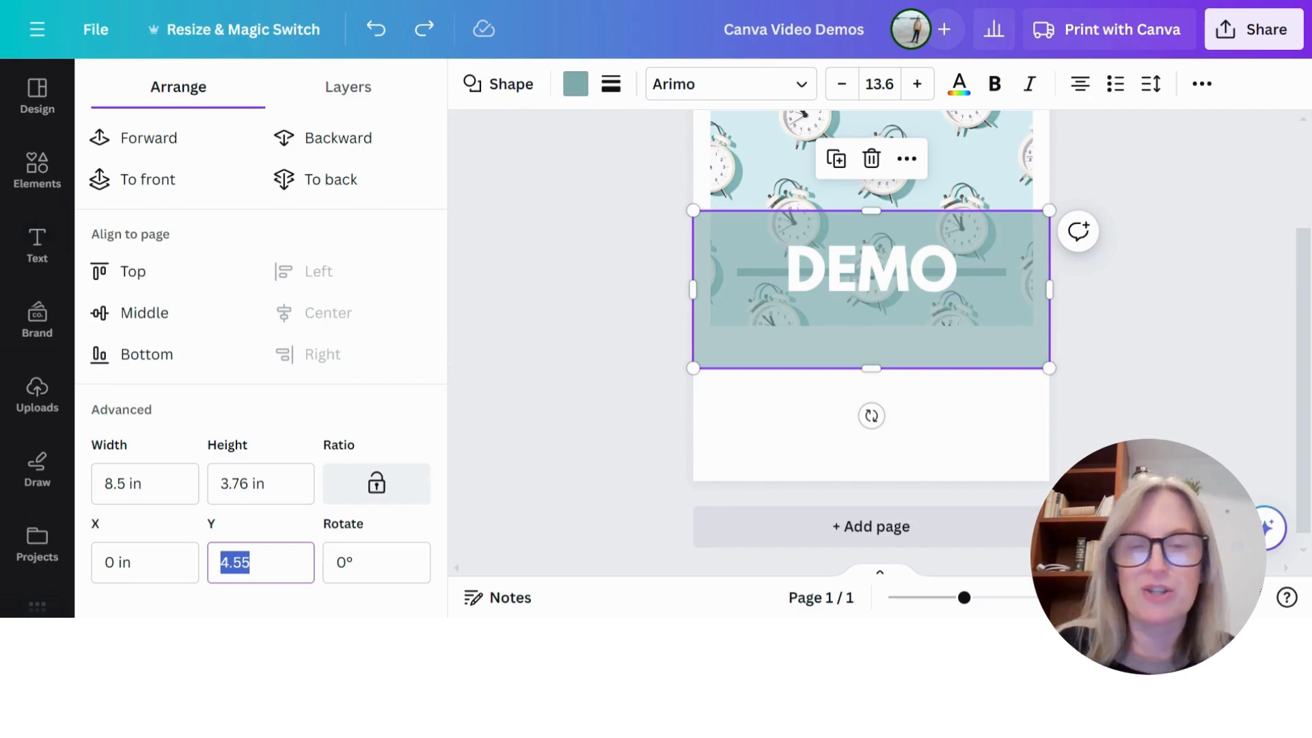
{"action": "double_click", "coordinate": [109, 562]}
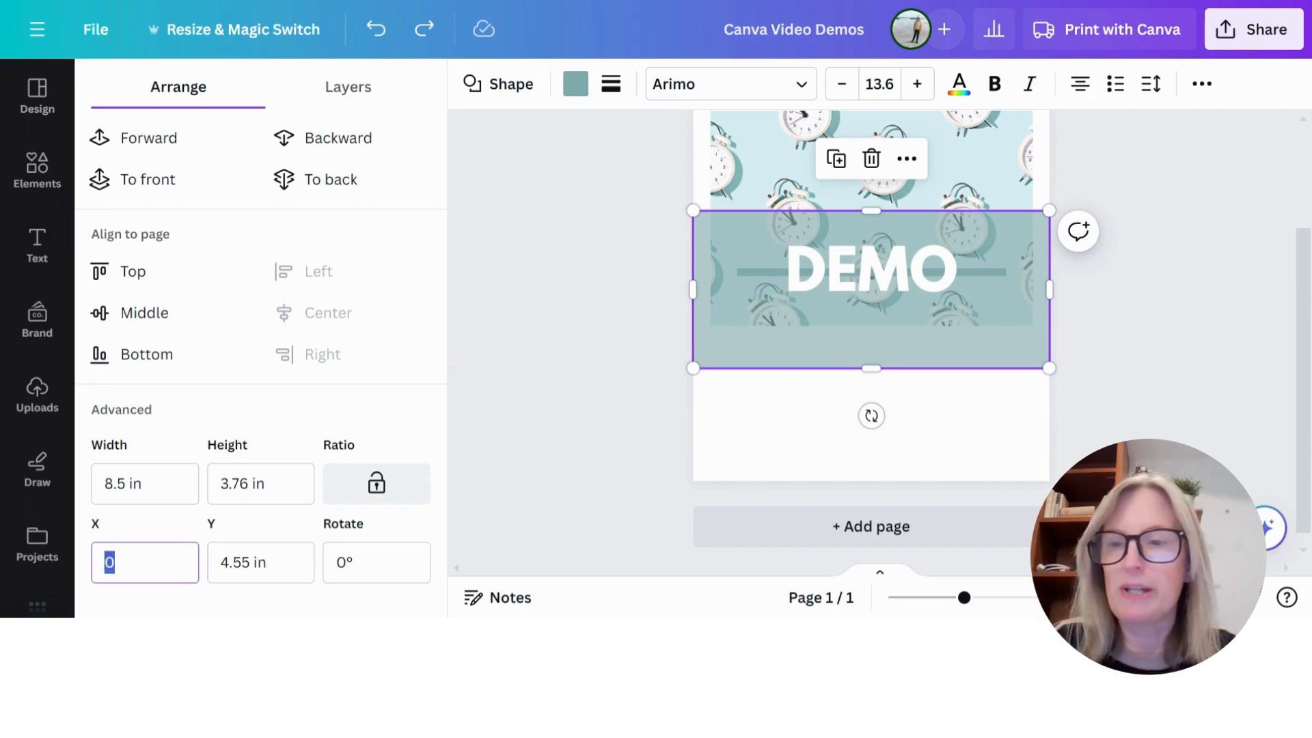
{"action": "type", "text": "1"}
{"action": "key", "text": "Return"}
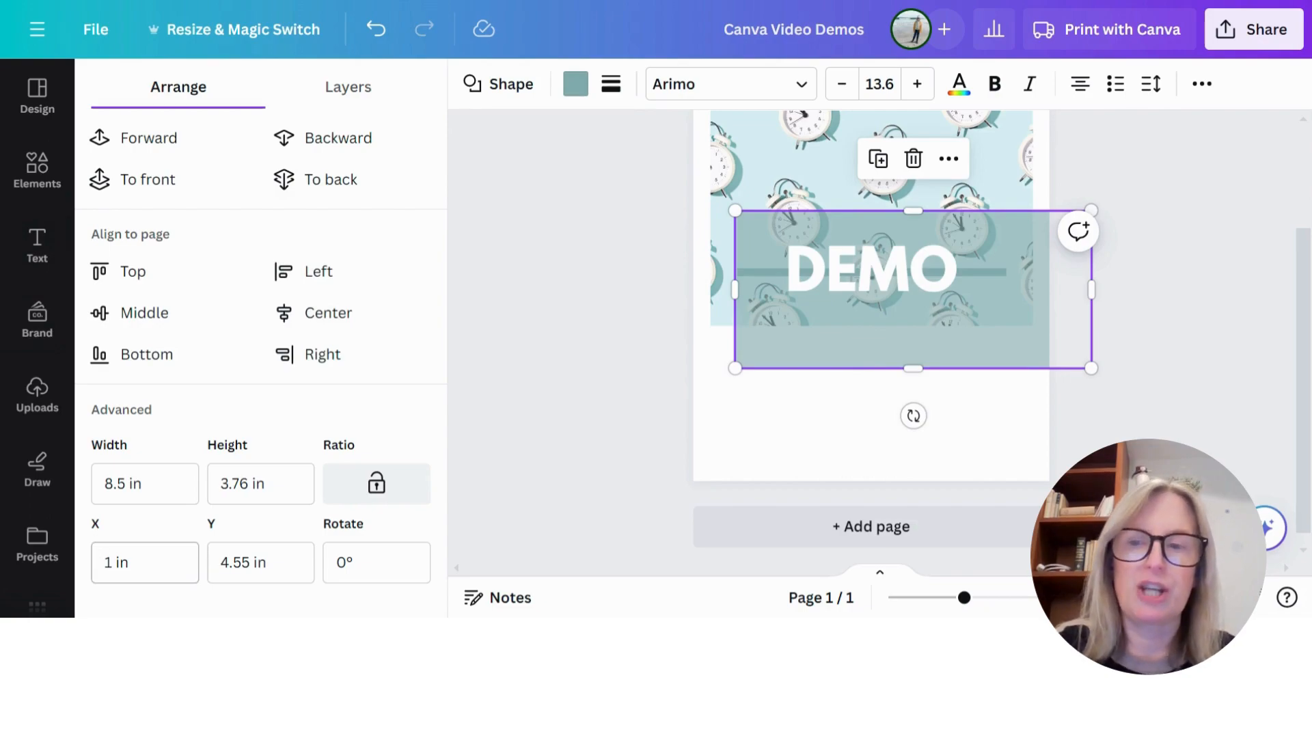
{"action": "double_click", "coordinate": [109, 562]}
{"action": "type", "text": "0"}
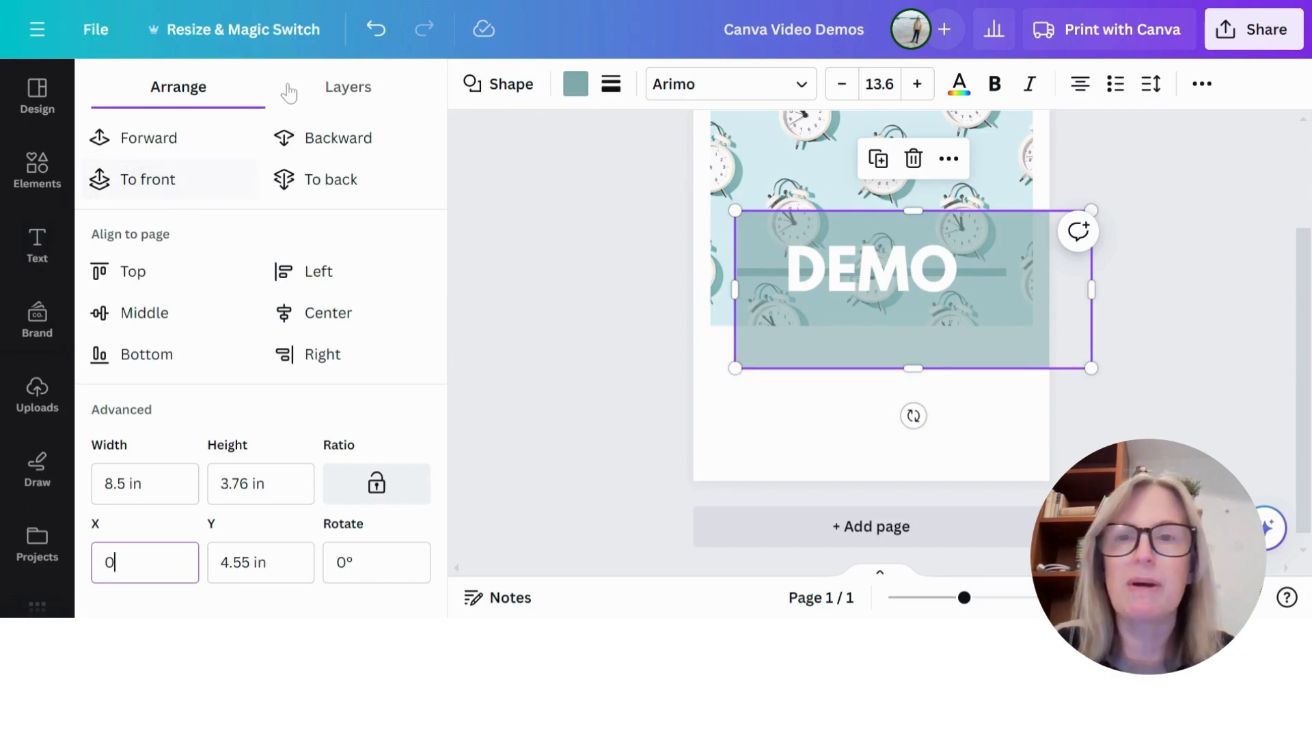
{"action": "key", "text": "Return"}
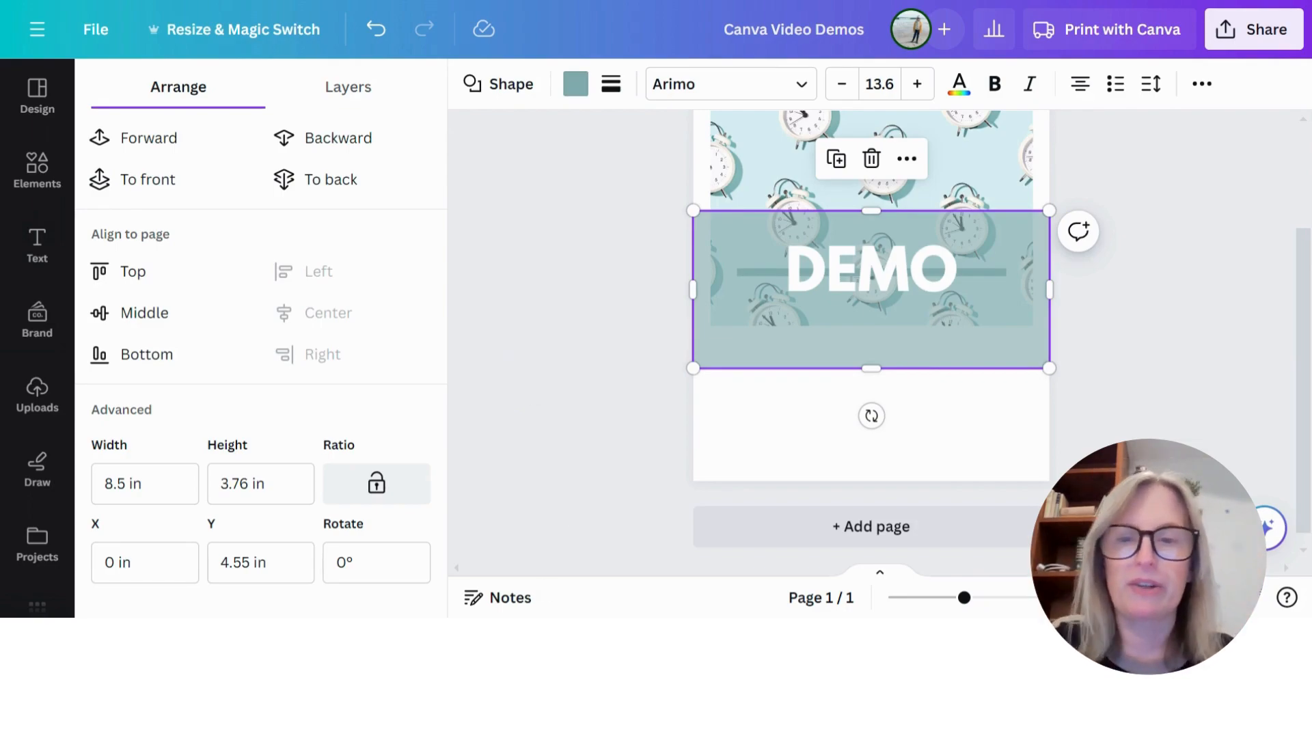
Step: Rotate the teal rectangle to 90°, and reset its rotation to 0°
{"action": "left_click", "coordinate": [372, 562]}
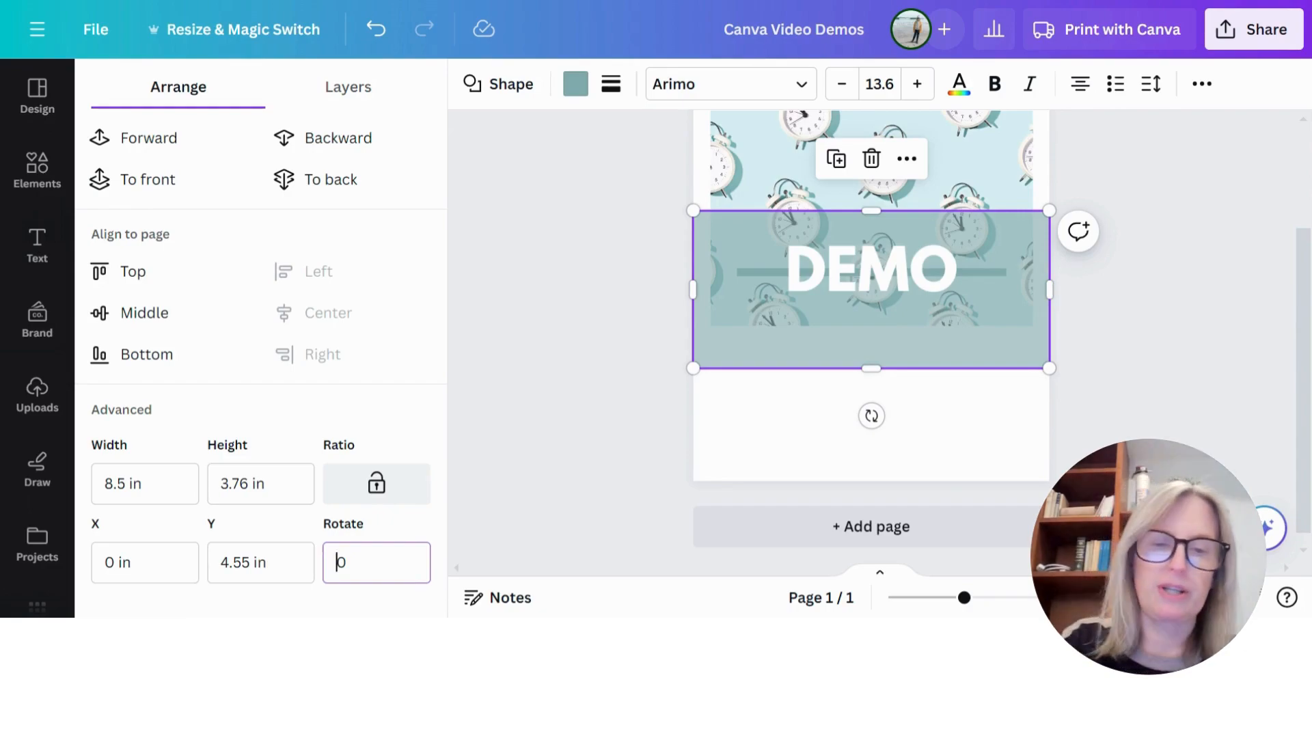
{"action": "key", "text": "Return"}
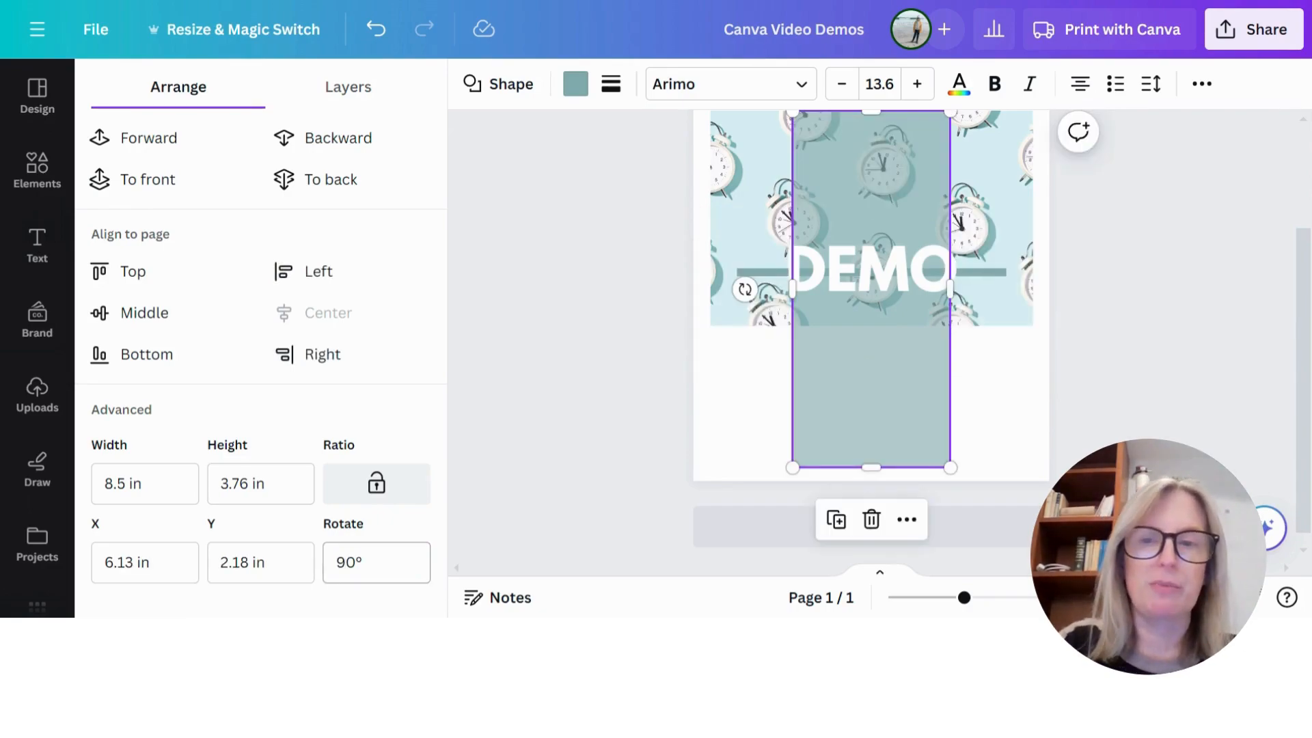
{"action": "left_click_drag", "start_coordinate": [336, 562], "coordinate": [345, 563]}
{"action": "type", "text": "0"}
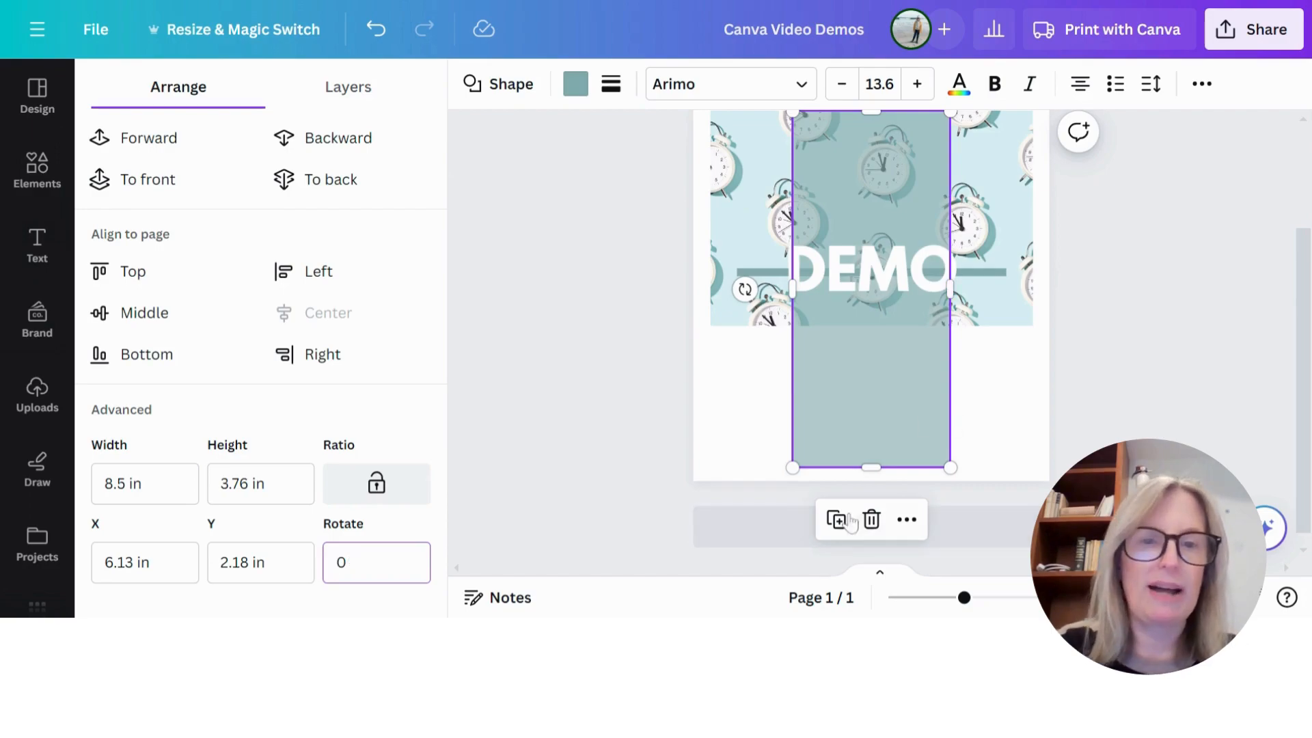
{"action": "key", "text": "Return"}
{"action": "mouse_move", "coordinate": [872, 416]}
{"action": "left_mouse_down"}
{"action": "mouse_move", "coordinate": [879, 380]}
{"action": "mouse_move", "coordinate": [879, 407]}
{"action": "mouse_move", "coordinate": [839, 402]}
{"action": "mouse_move", "coordinate": [864, 399]}
{"action": "left_mouse_up"}
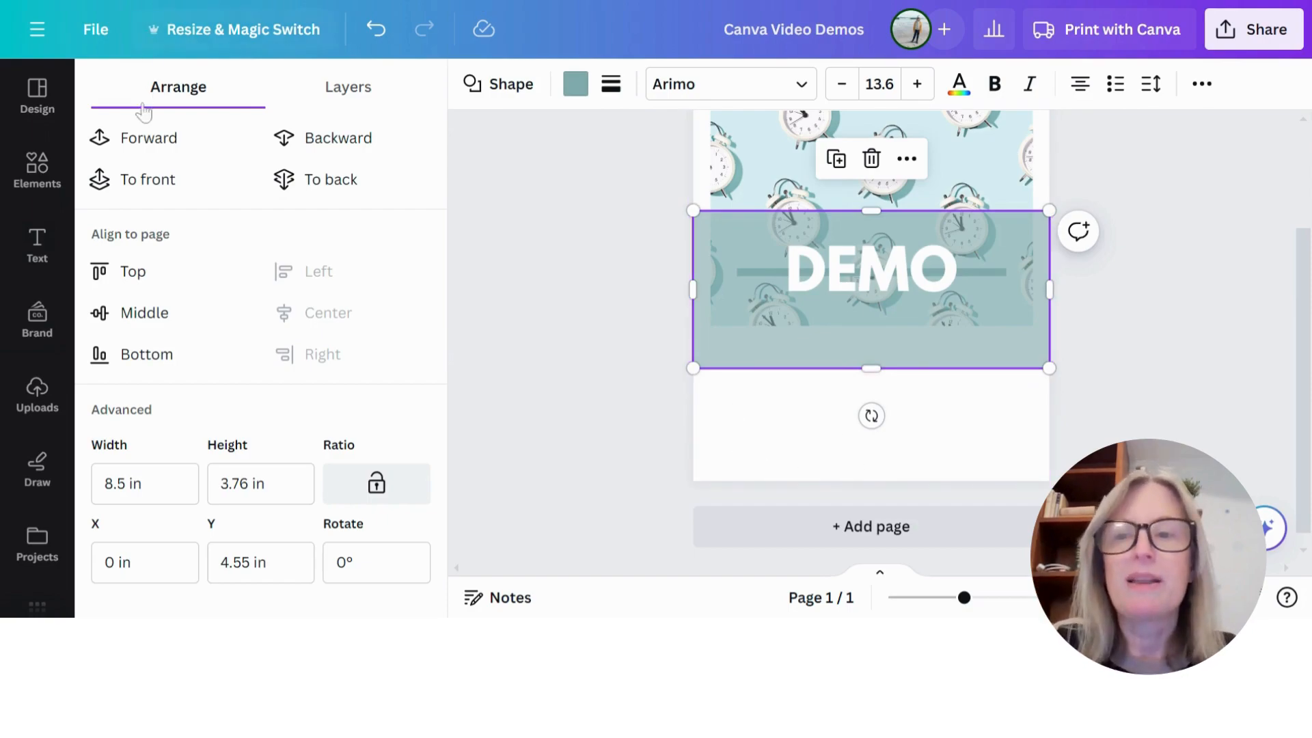
Step: Show the list of all layers and select the DEMO text and the teal rectangle in turn to identify their layers
{"action": "left_click", "coordinate": [349, 88]}
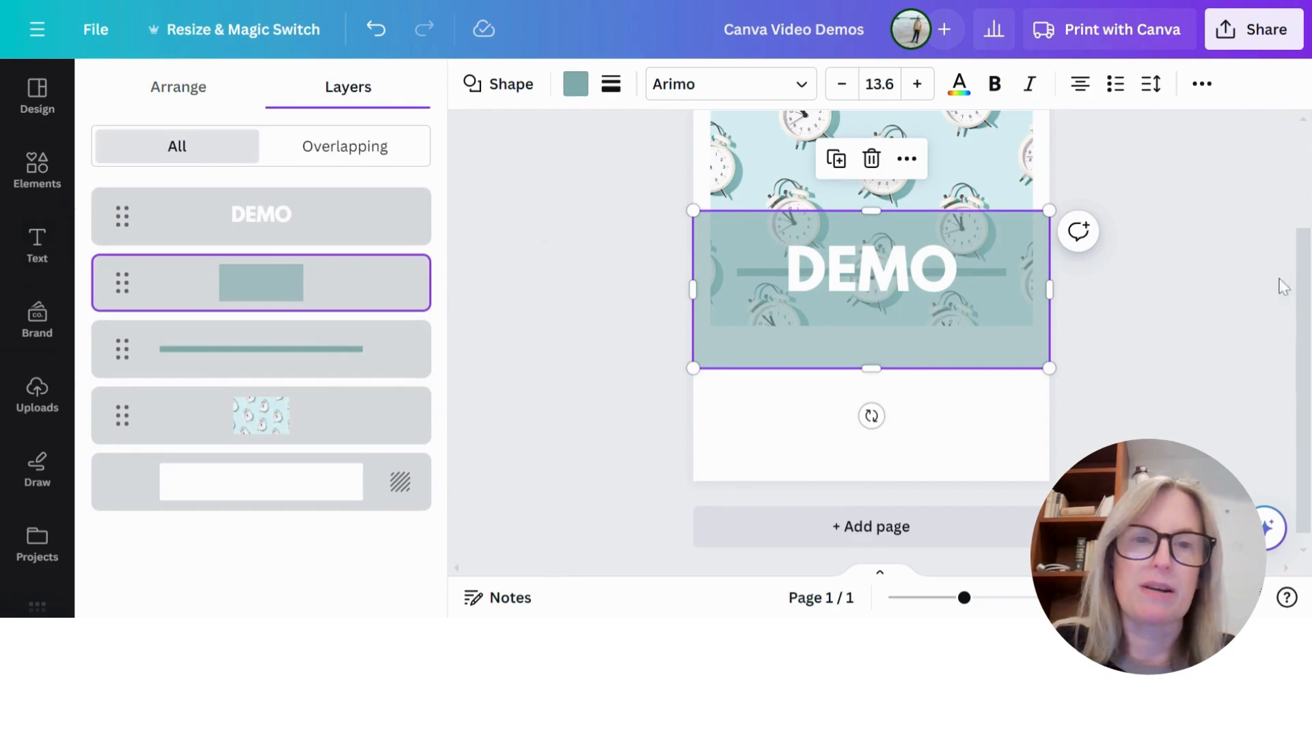
{"action": "scroll", "coordinate": [1198, 281], "scroll_direction": "up", "scroll_amount": 2}
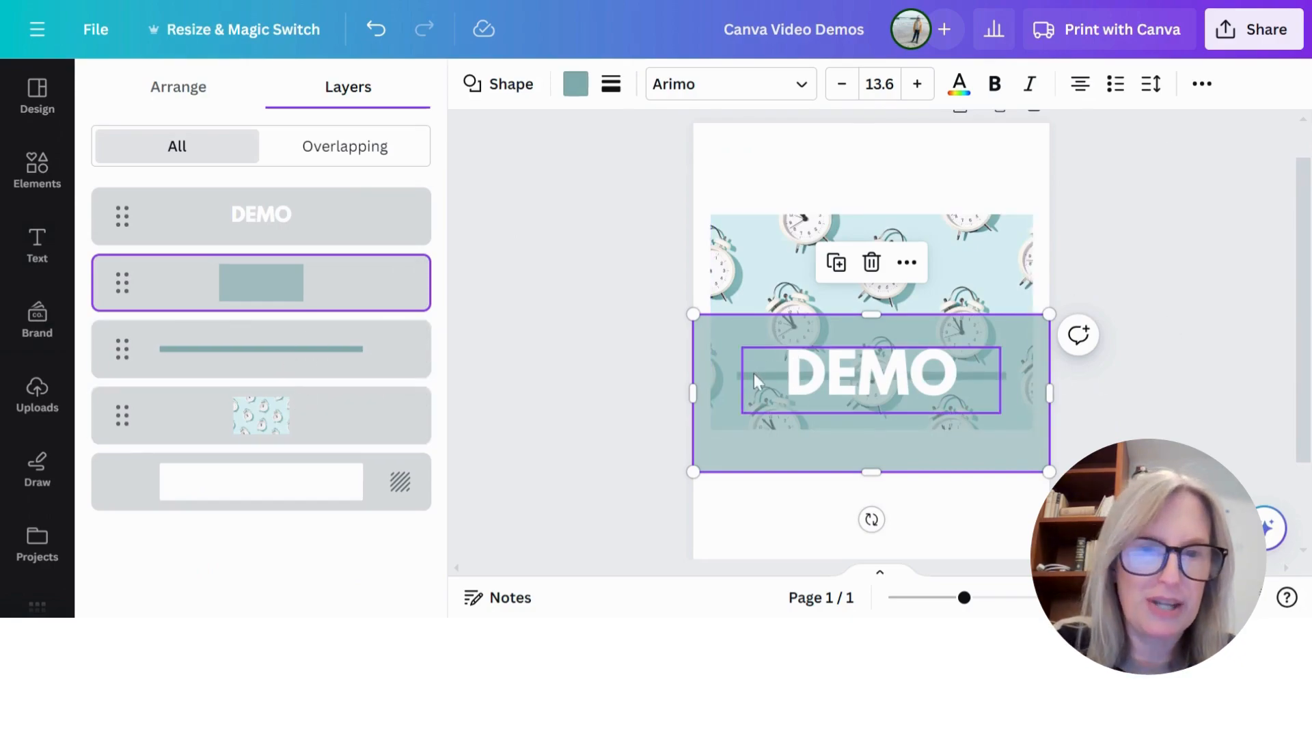
{"action": "left_click", "coordinate": [840, 386]}
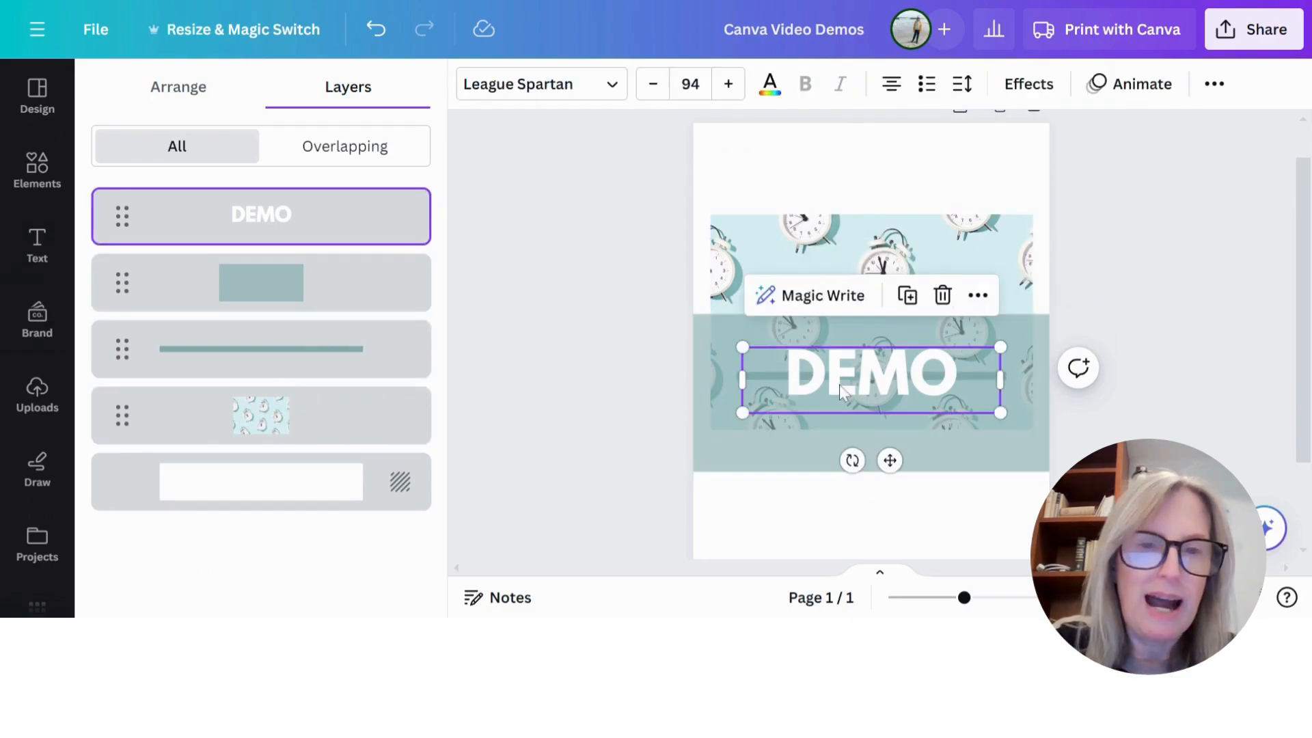
{"action": "left_click", "coordinate": [998, 469]}
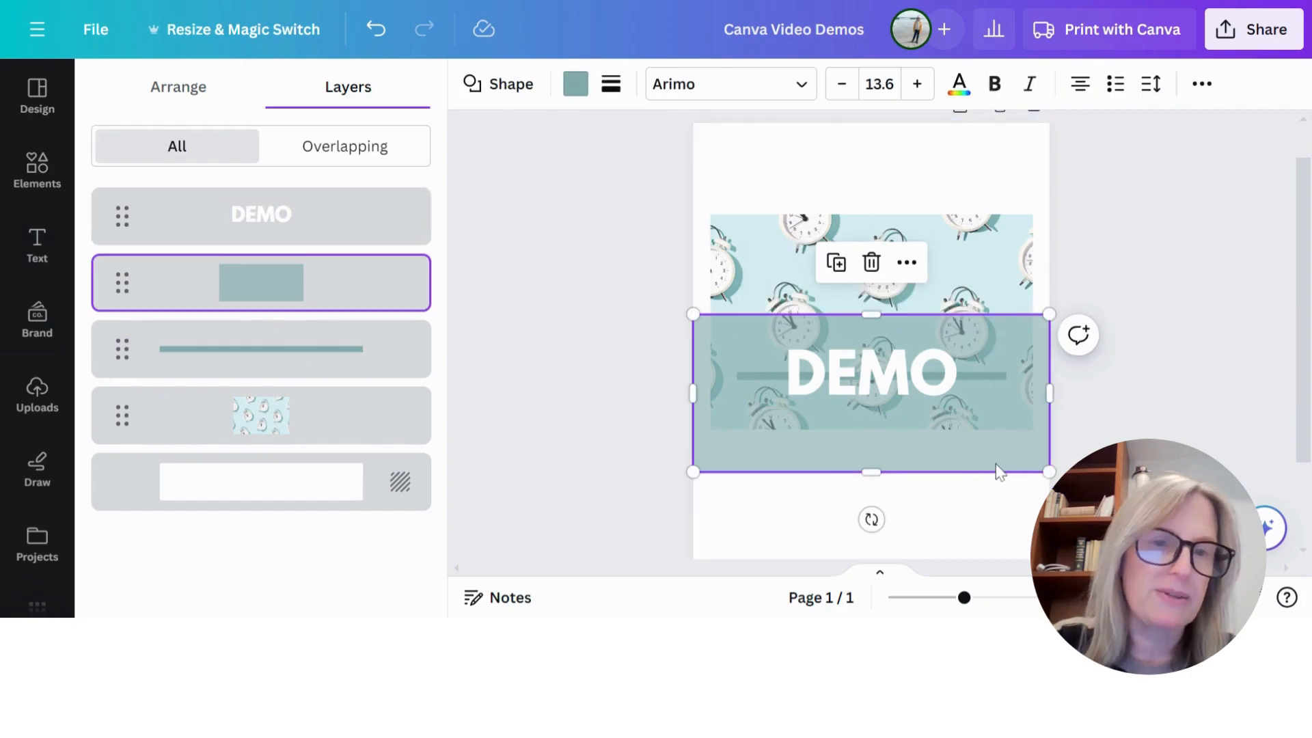
Step: Select the line through its layer, recolor it dark gray from the photo colors, and undo the color change
{"action": "left_click", "coordinate": [952, 224]}
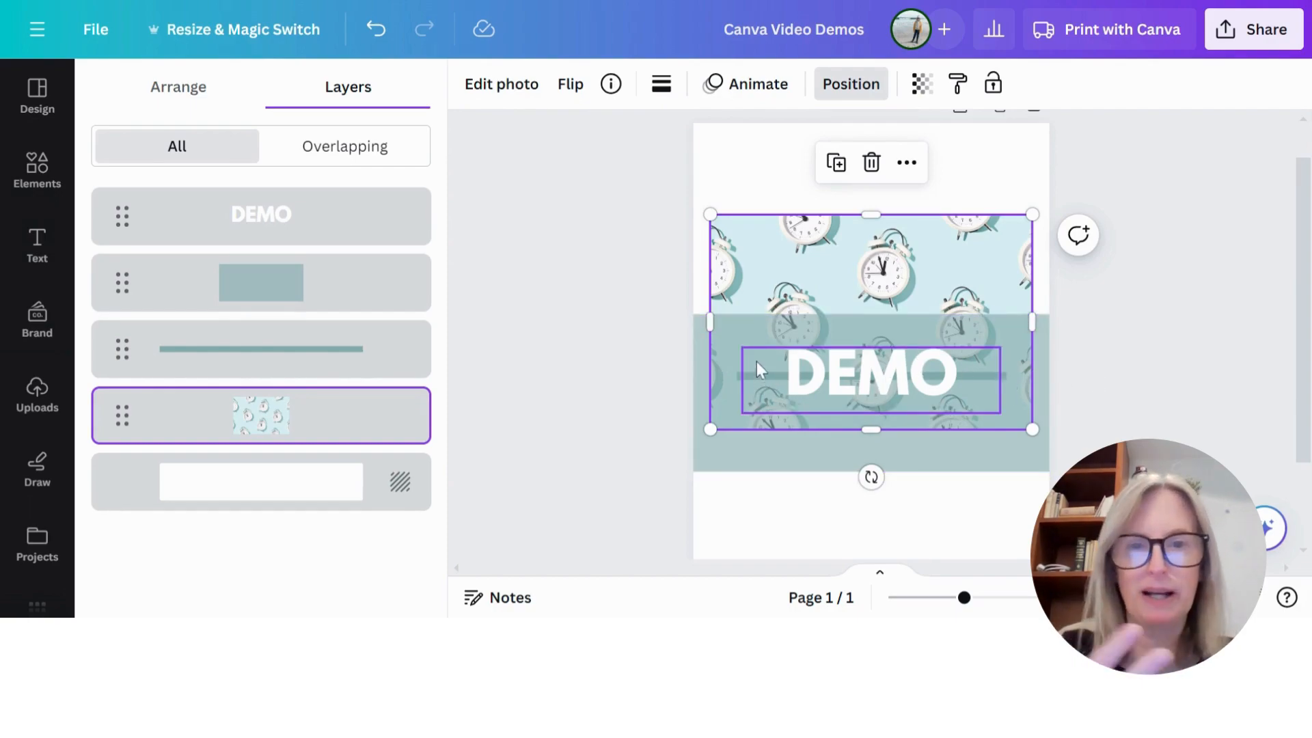
{"action": "left_click", "coordinate": [246, 354]}
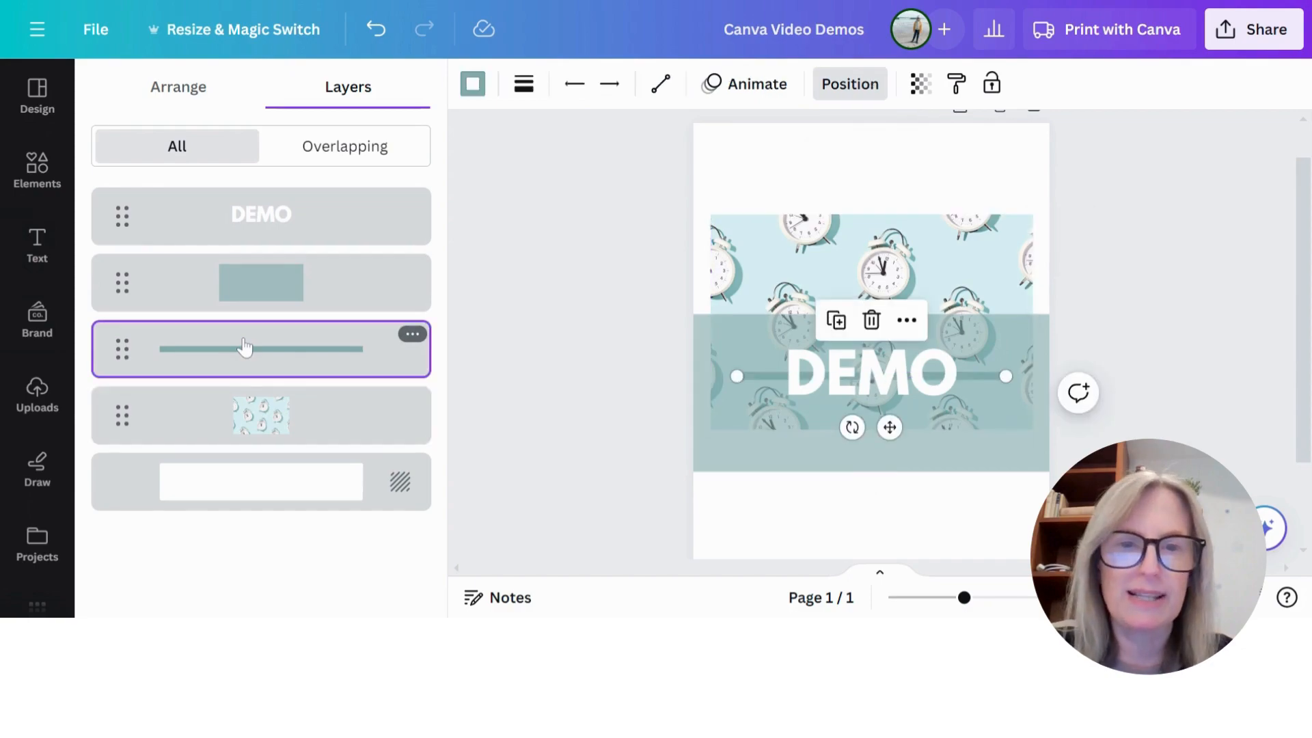
{"action": "left_click", "coordinate": [478, 82]}
{"action": "left_click", "coordinate": [387, 487]}
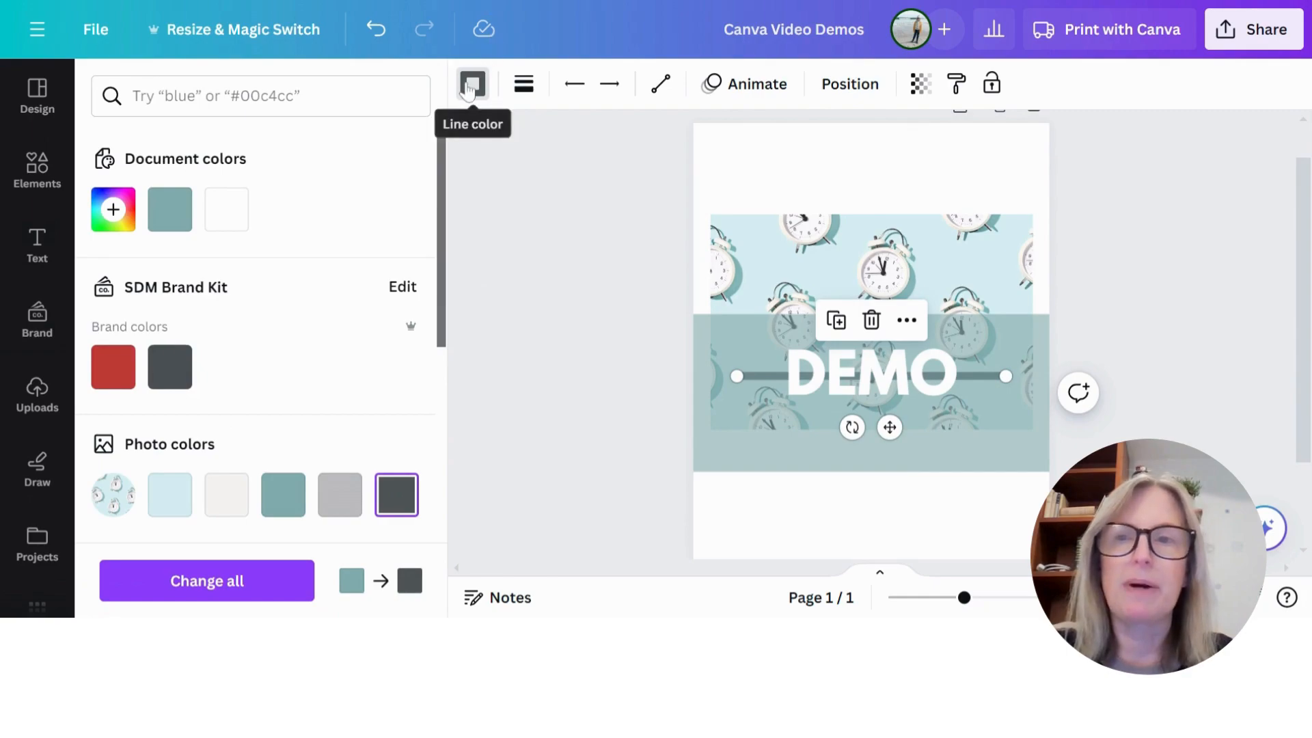
{"action": "left_click", "coordinate": [850, 83]}
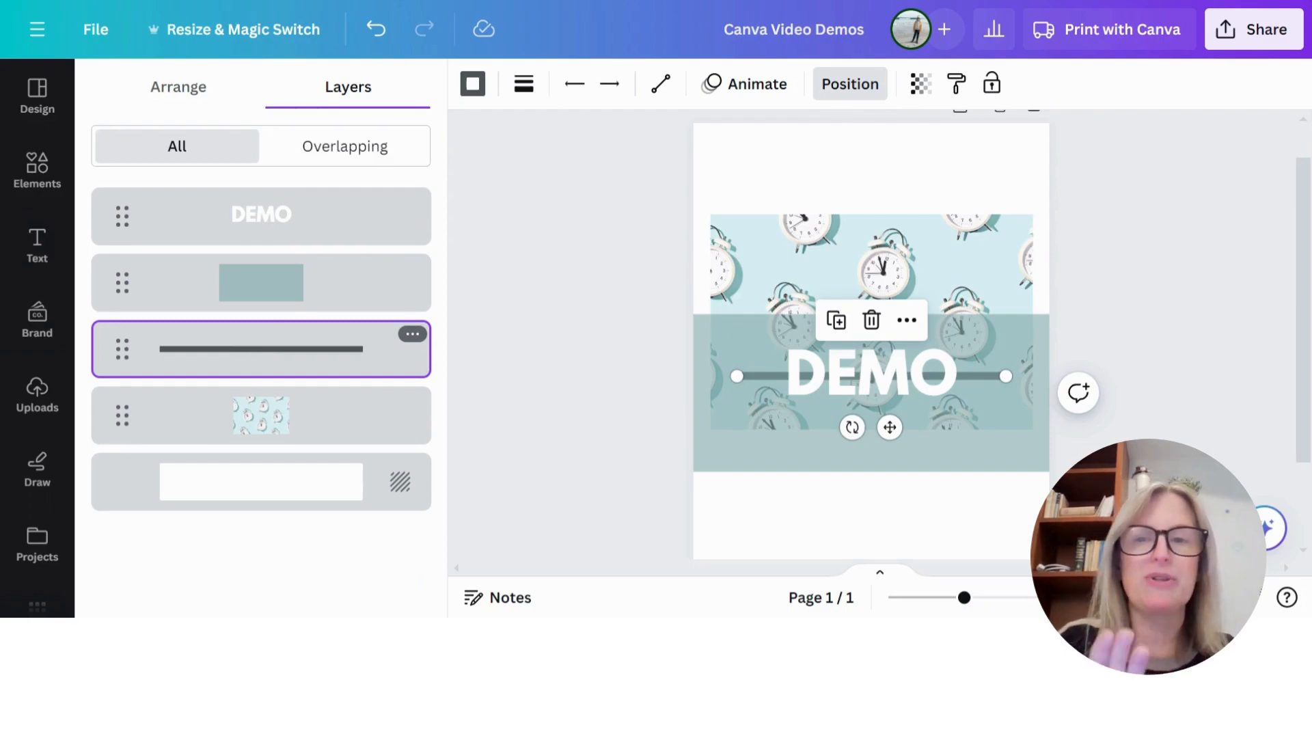
{"action": "left_click", "coordinate": [374, 29]}
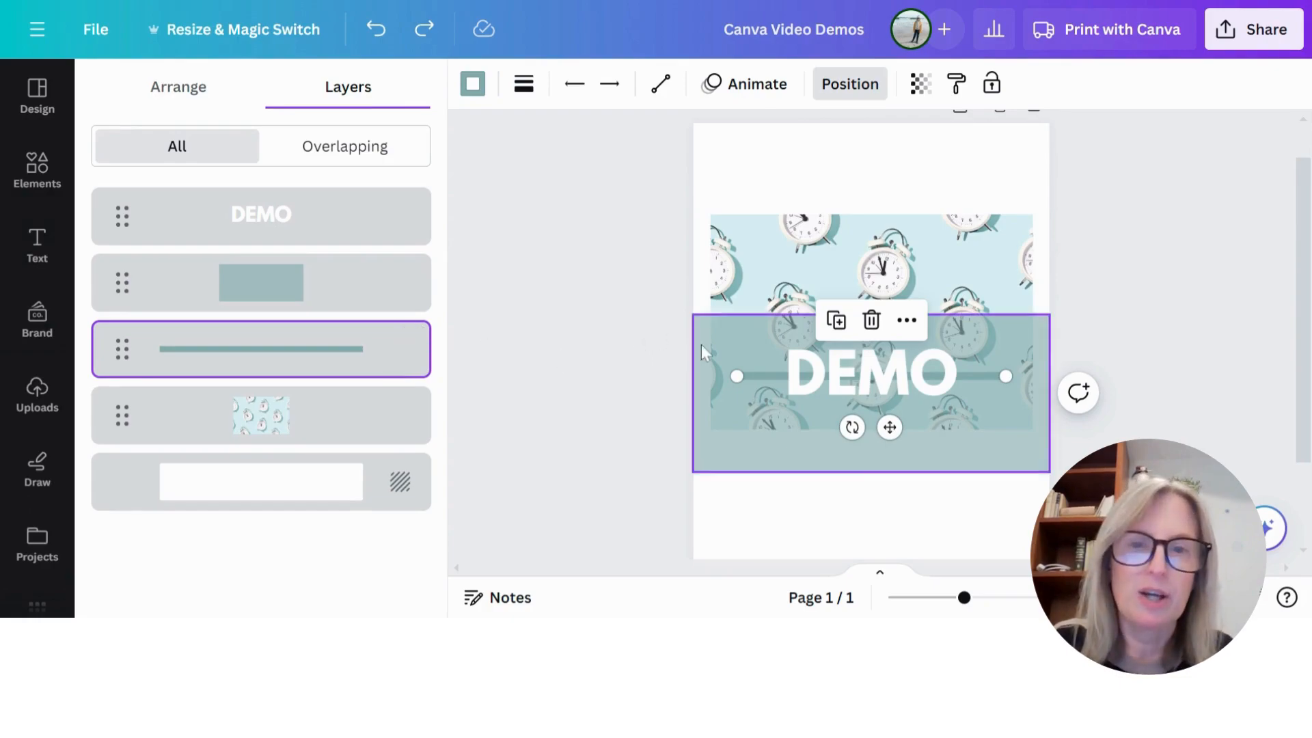
Step: Move the teal rectangle and the DEMO text off the line, select the line on the page, and undo both moves
{"action": "left_click_drag", "start_coordinate": [701, 344], "coordinate": [878, 503]}
{"action": "left_click", "coordinate": [744, 386]}
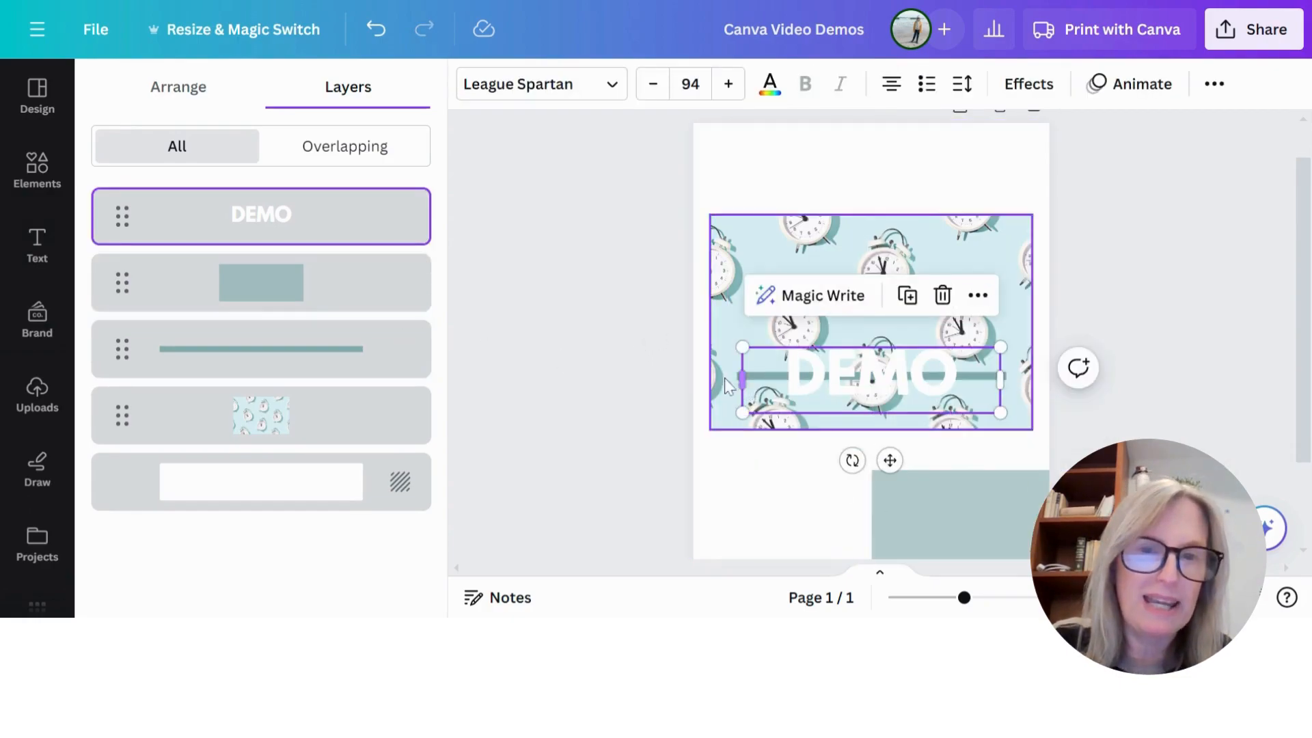
{"action": "left_click_drag", "start_coordinate": [787, 365], "coordinate": [855, 502]}
{"action": "left_click", "coordinate": [773, 378]}
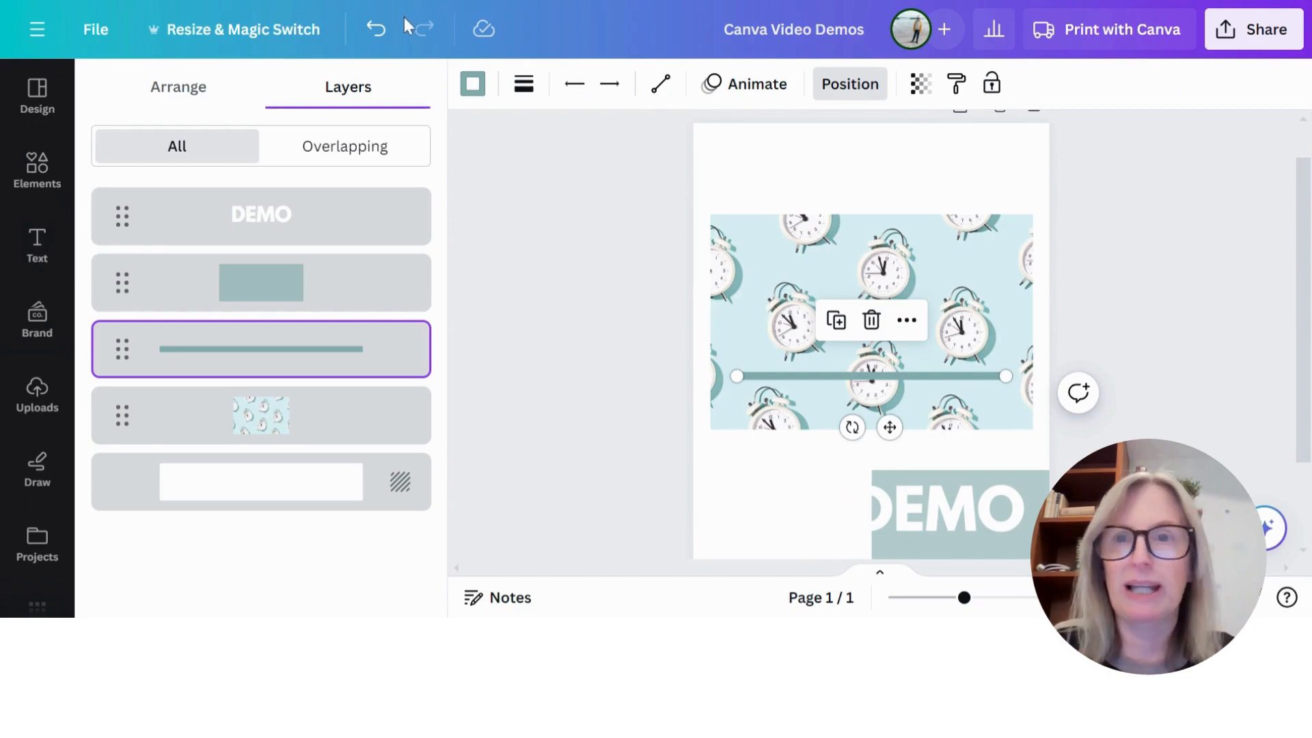
{"action": "left_click", "coordinate": [376, 29]}
{"action": "left_click", "coordinate": [378, 30]}
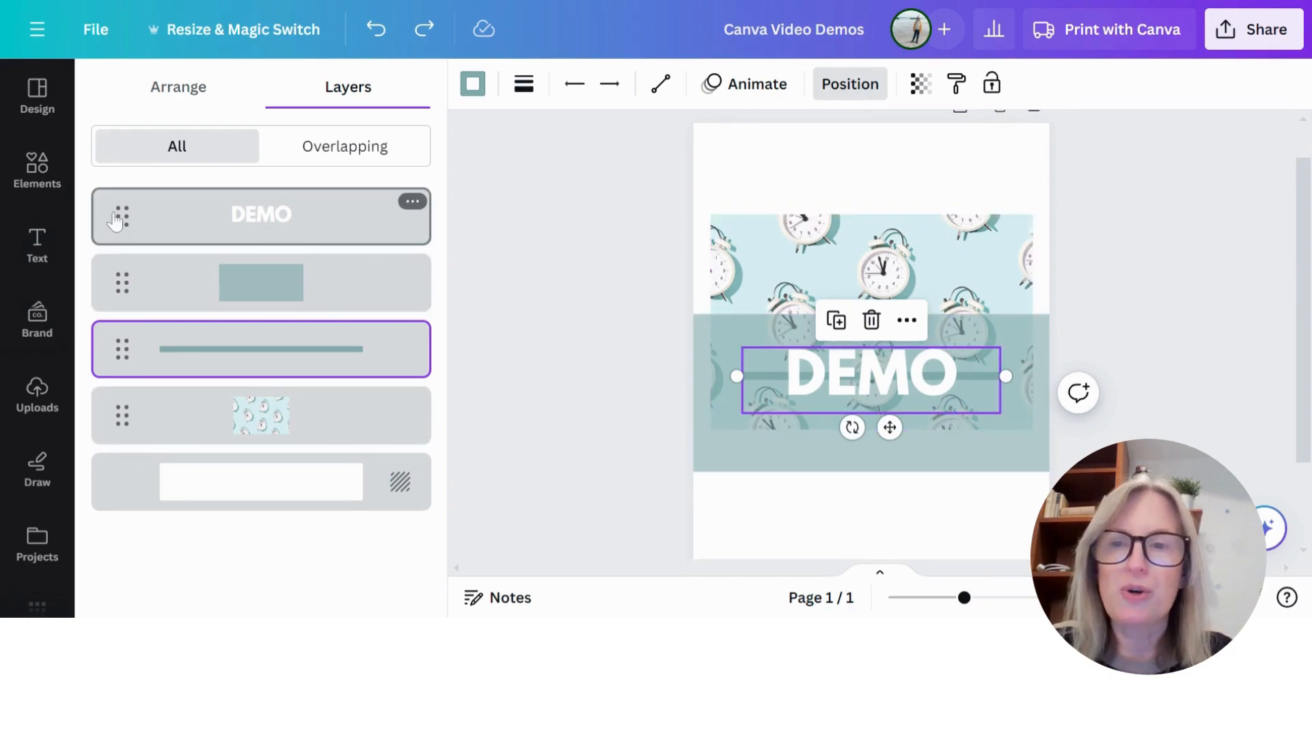
Step: Restack the DEMO text below the clock photo and one level backward, returning it to the front each time
{"action": "left_click_drag", "start_coordinate": [118, 217], "coordinate": [111, 447]}
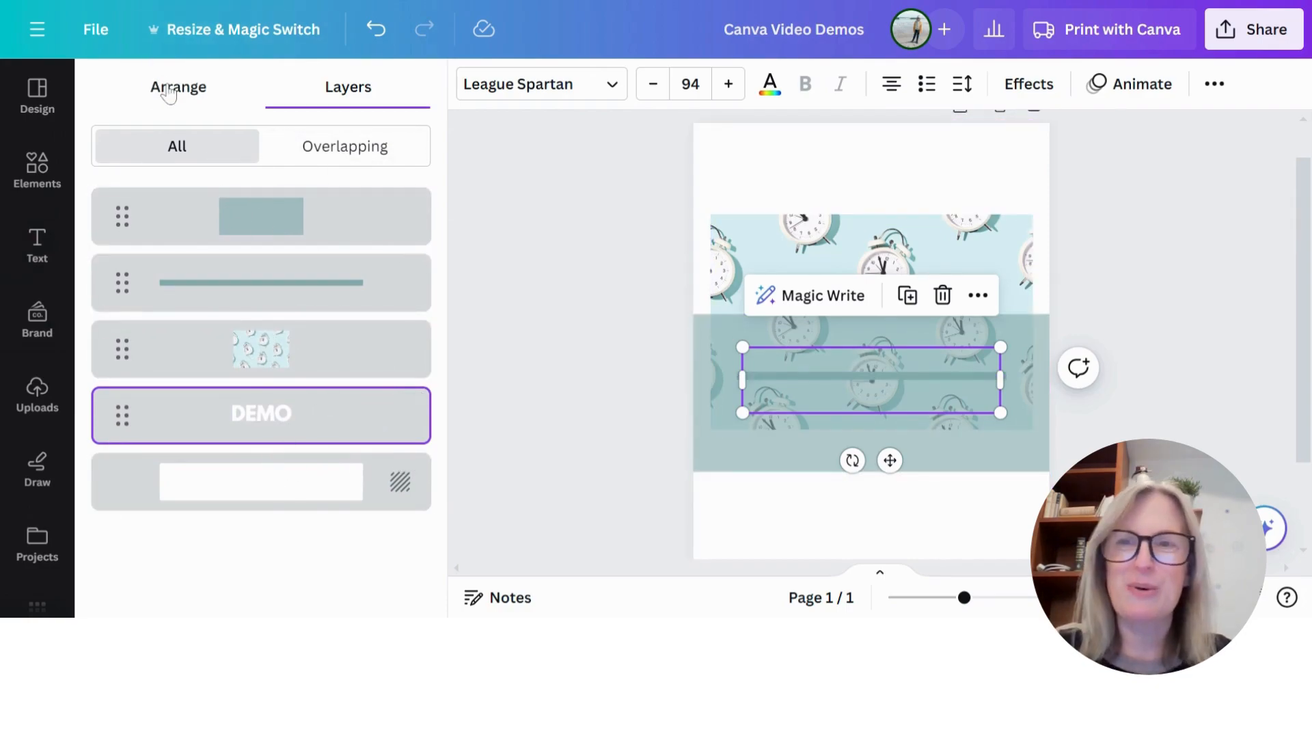
{"action": "left_click", "coordinate": [156, 87]}
{"action": "left_click", "coordinate": [144, 176]}
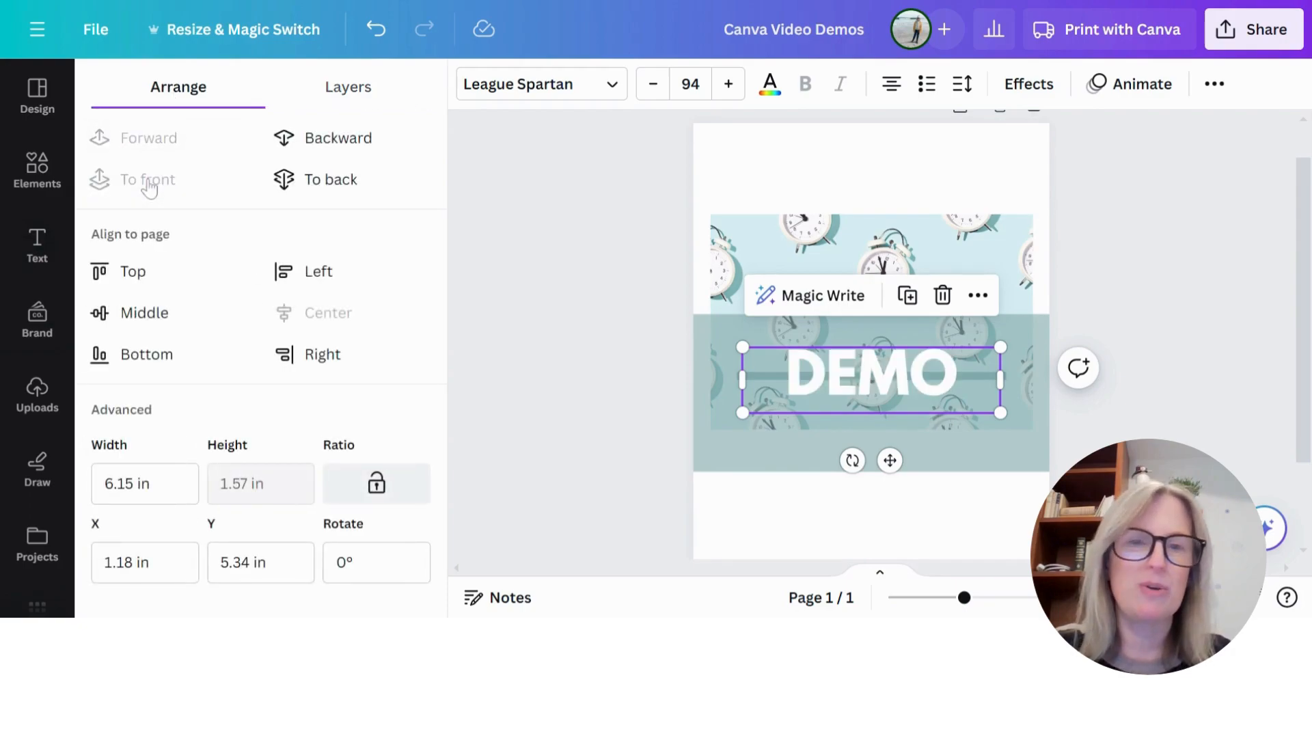
{"action": "left_click", "coordinate": [318, 142]}
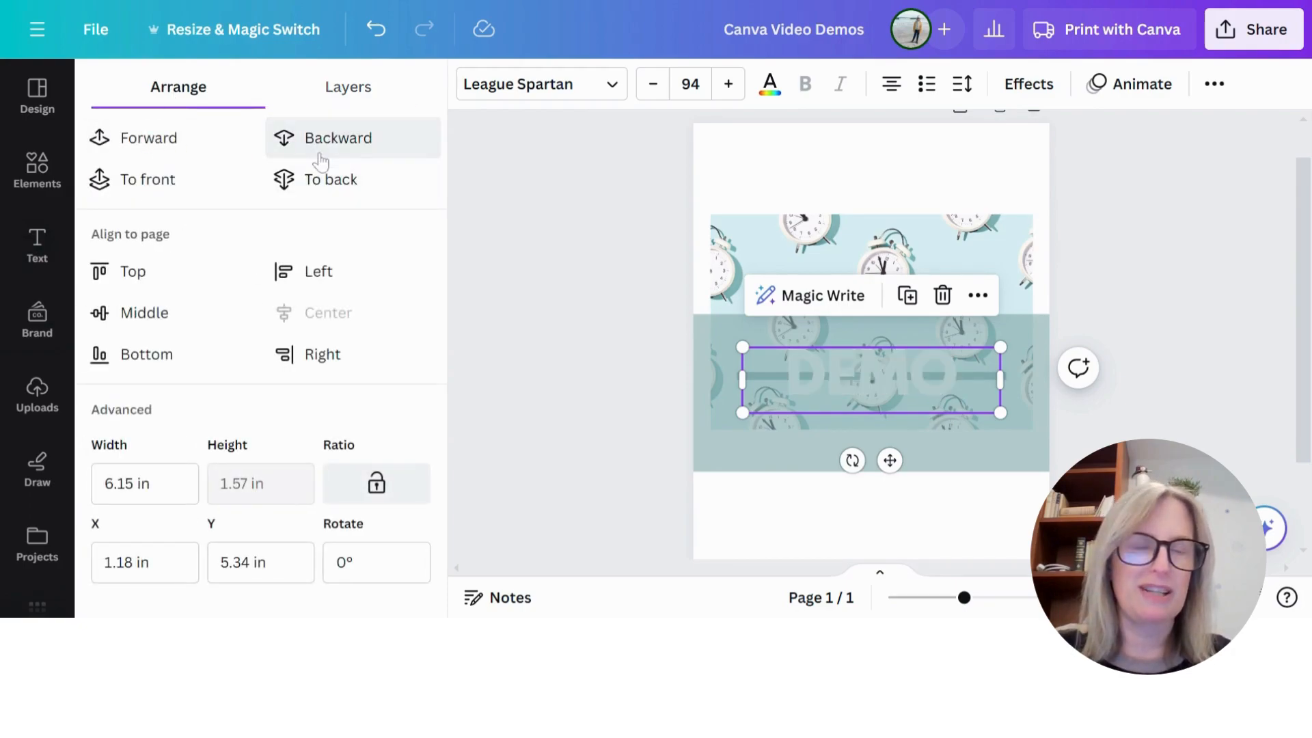
{"action": "left_click", "coordinate": [152, 181]}
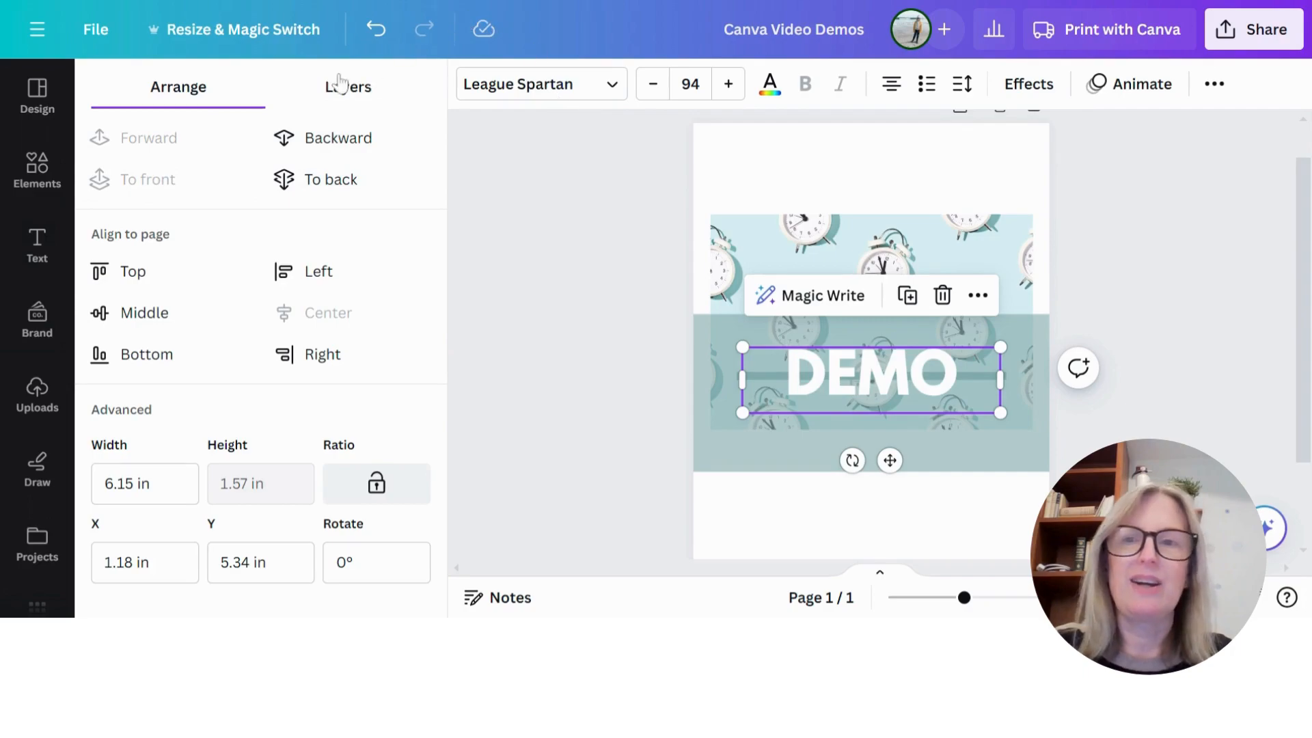
Step: Duplicate the teal rectangle from its layer options and move the copy lower on the page
{"action": "left_click", "coordinate": [345, 87]}
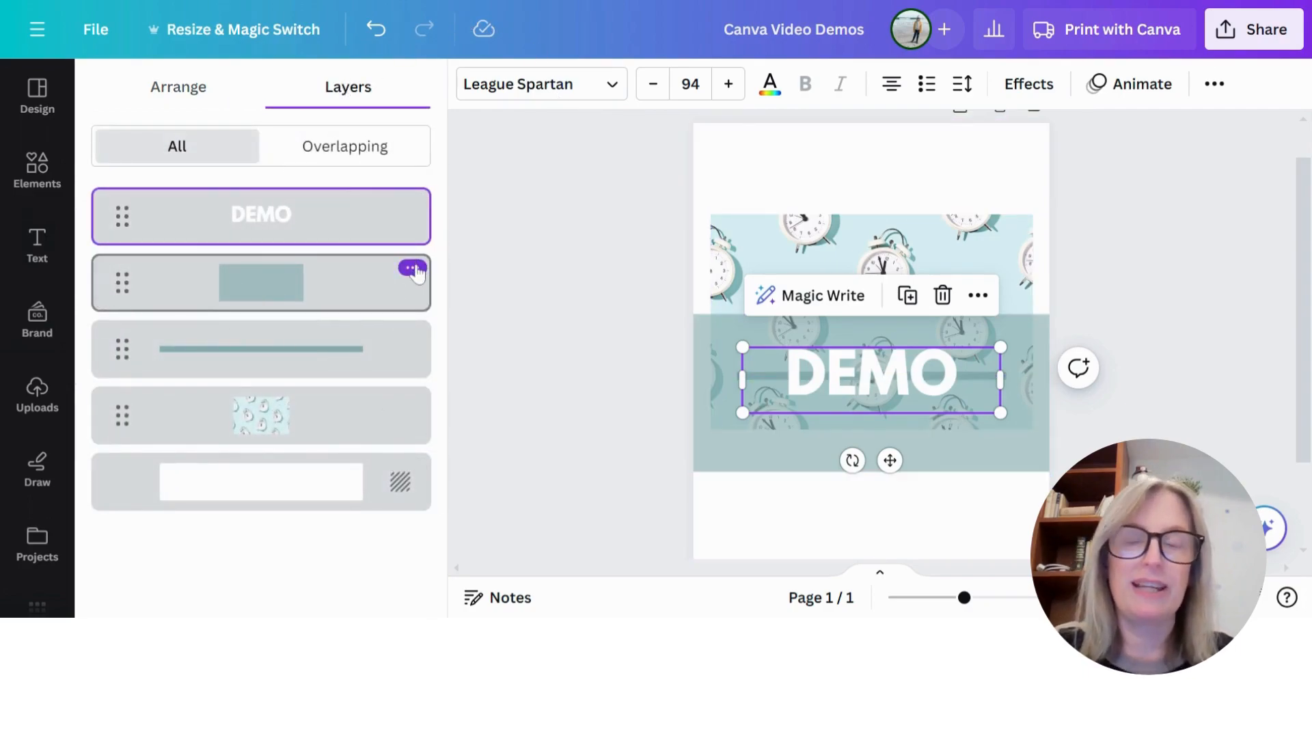
{"action": "left_click", "coordinate": [413, 268]}
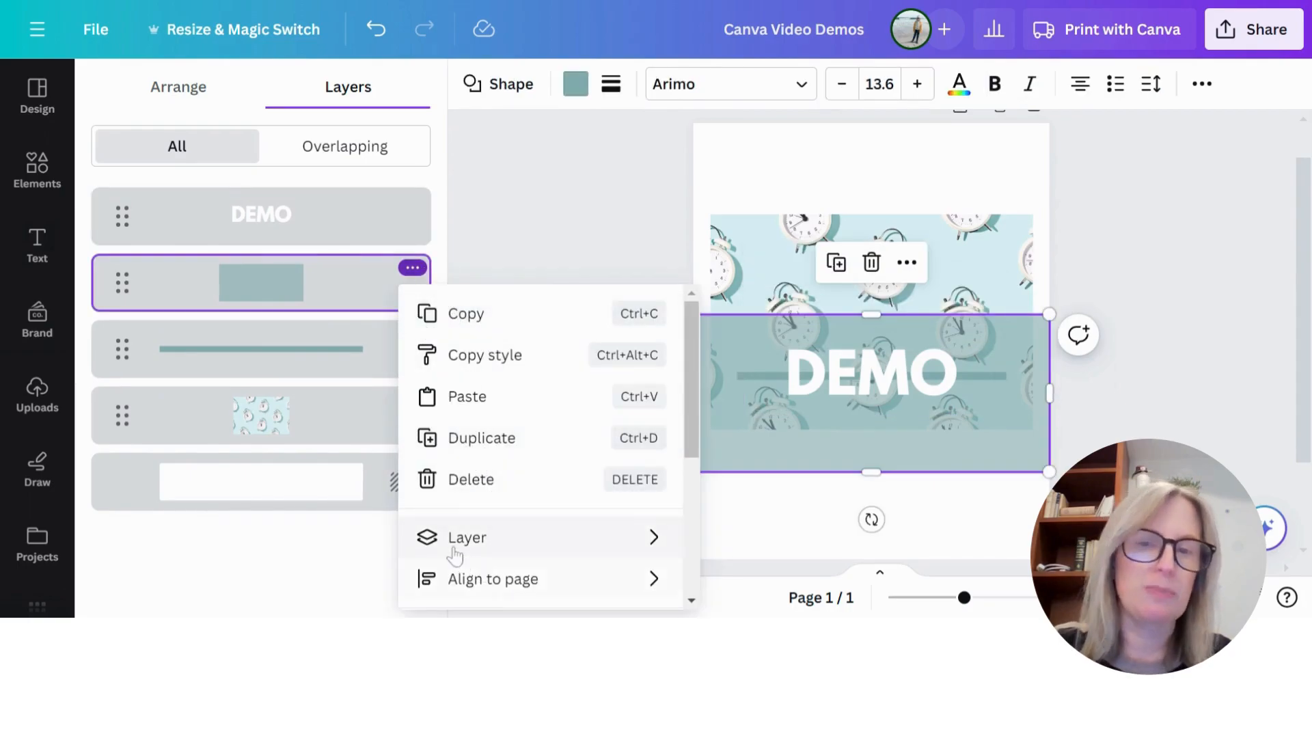
{"action": "scroll", "coordinate": [527, 412], "scroll_direction": "down", "scroll_amount": 3}
{"action": "scroll", "coordinate": [527, 410], "scroll_direction": "up", "scroll_amount": 3}
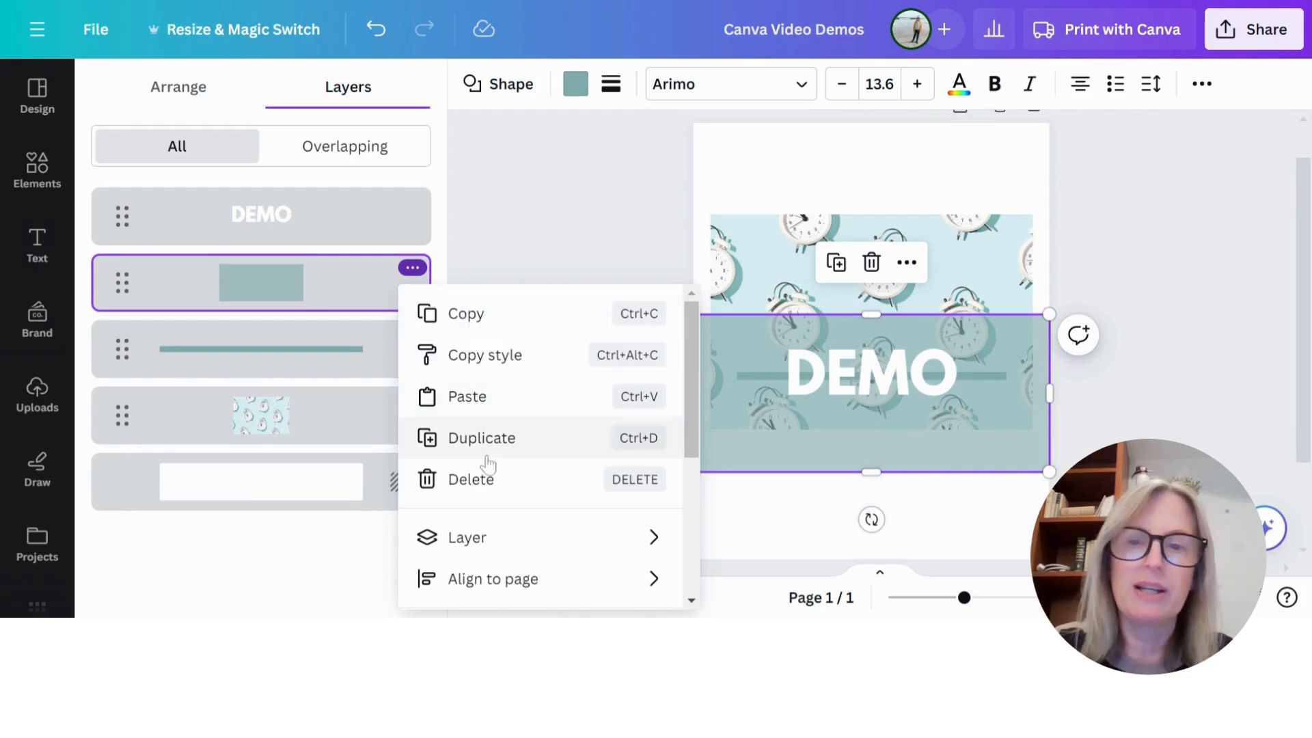
{"action": "left_click", "coordinate": [482, 440]}
{"action": "left_click_drag", "start_coordinate": [747, 445], "coordinate": [758, 514]}
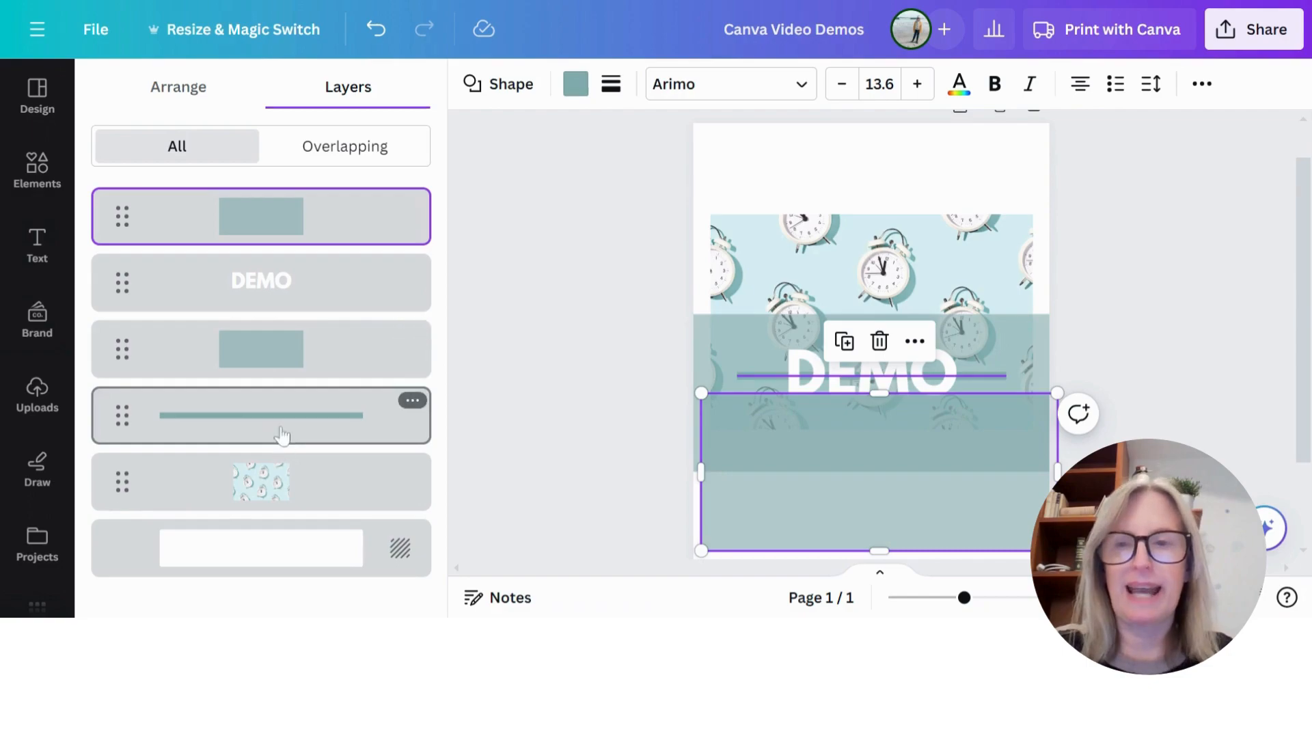
Step: Duplicate the teal line from its layer options and move the copy above the clock photo
{"action": "left_click", "coordinate": [275, 419]}
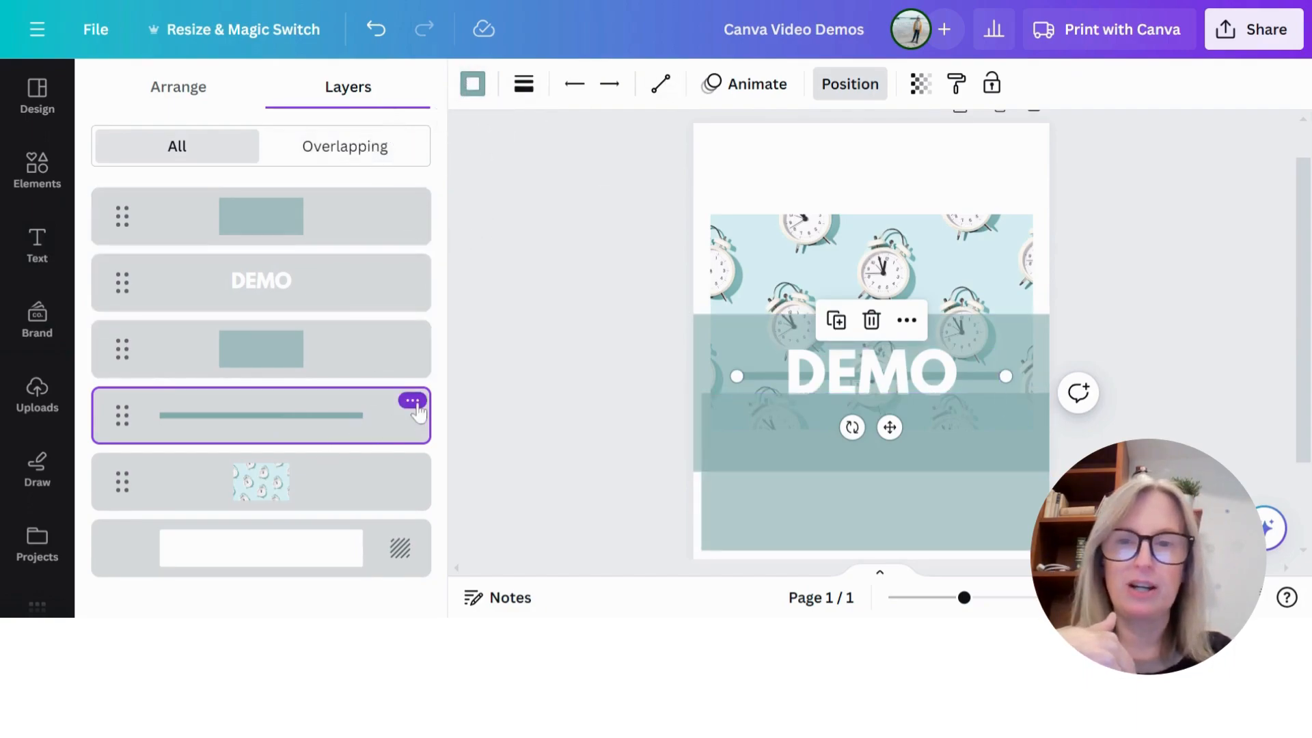
{"action": "left_click", "coordinate": [412, 400]}
{"action": "left_click", "coordinate": [482, 161]}
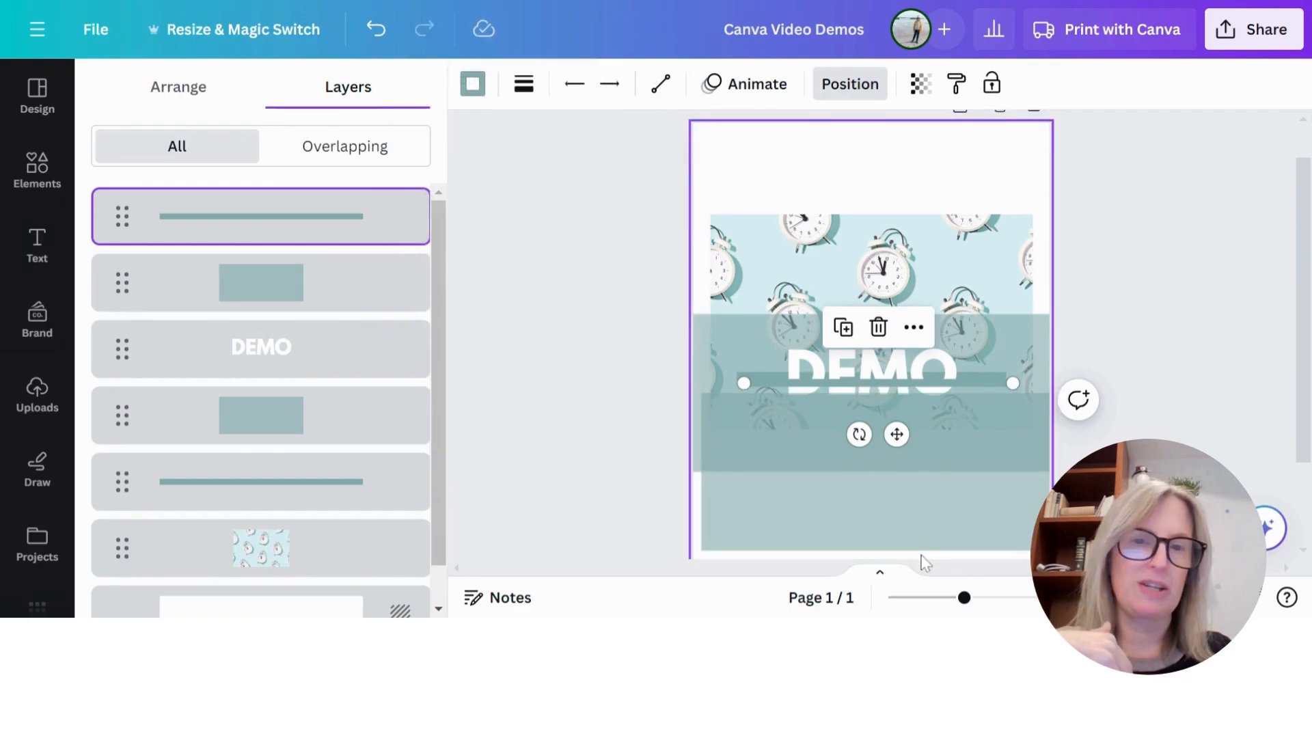
{"action": "left_click_drag", "start_coordinate": [966, 383], "coordinate": [971, 171]}
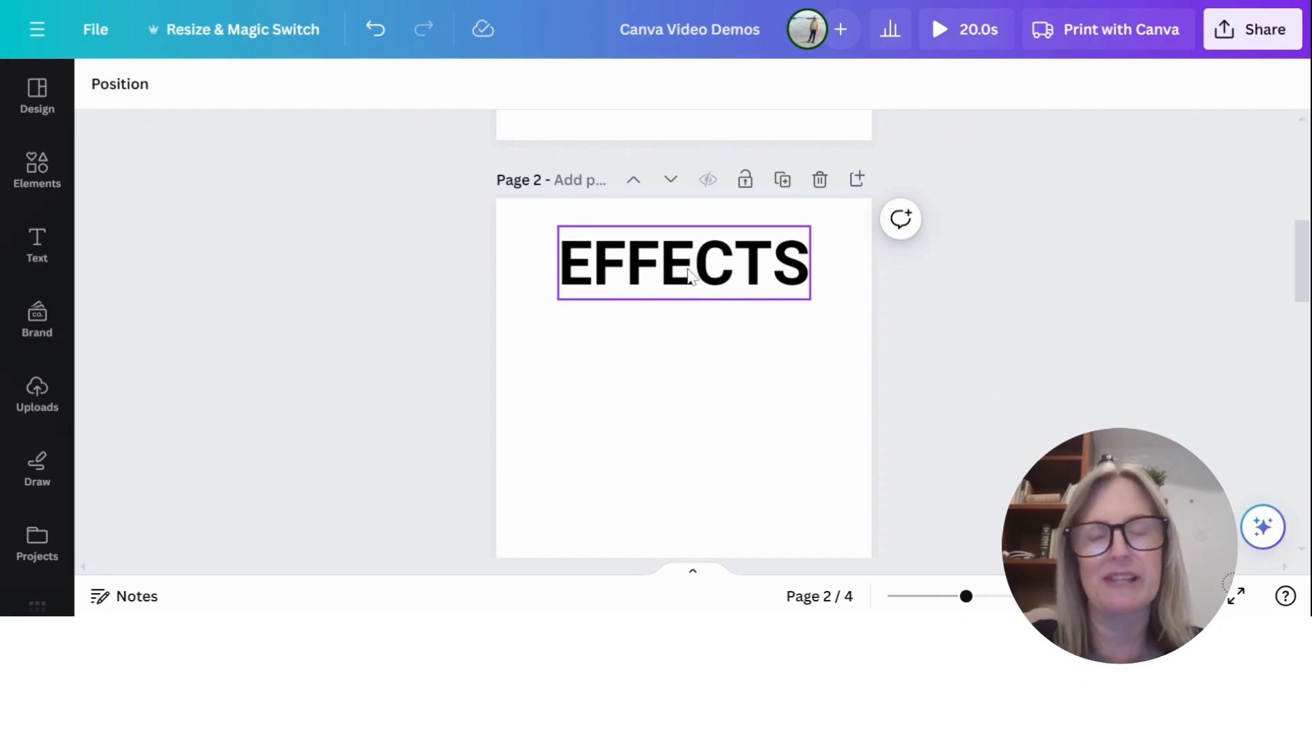
Step: Apply the Shadow text effect to the EFFECTS title on page 2
{"action": "left_click", "coordinate": [689, 270]}
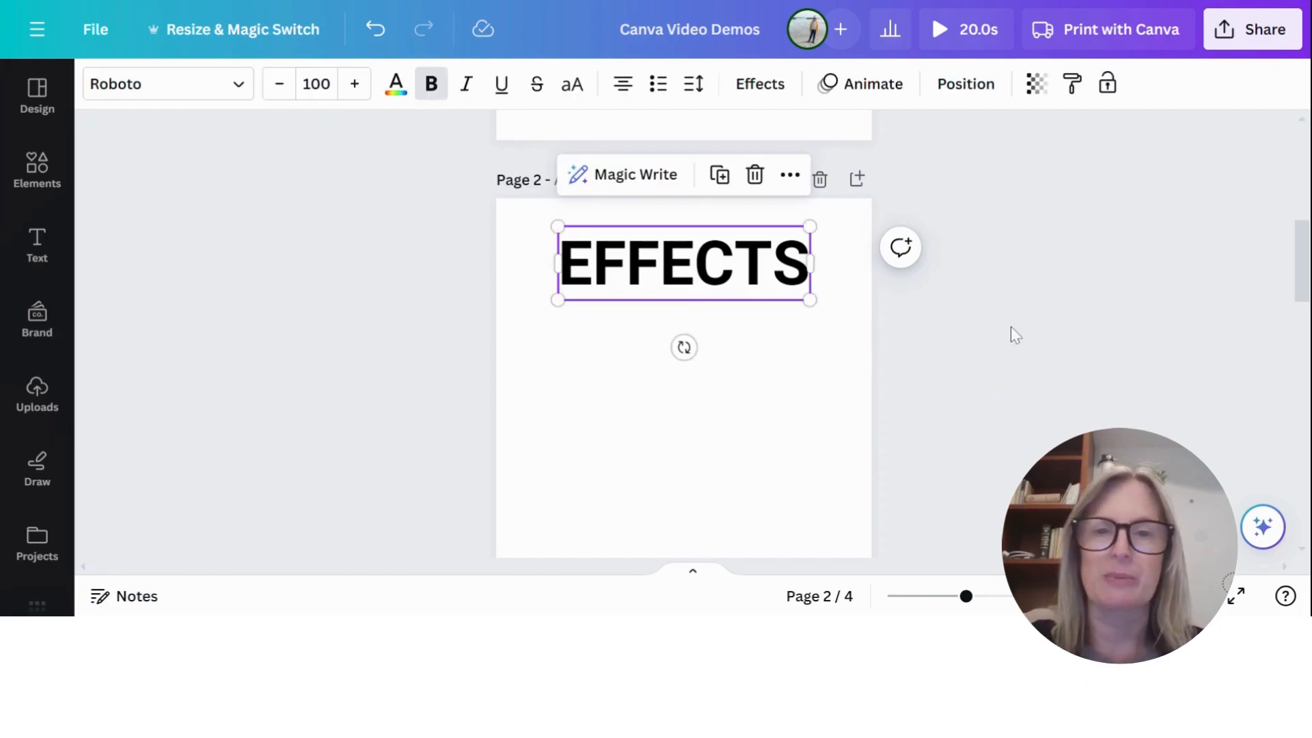
{"action": "left_click", "coordinate": [761, 84]}
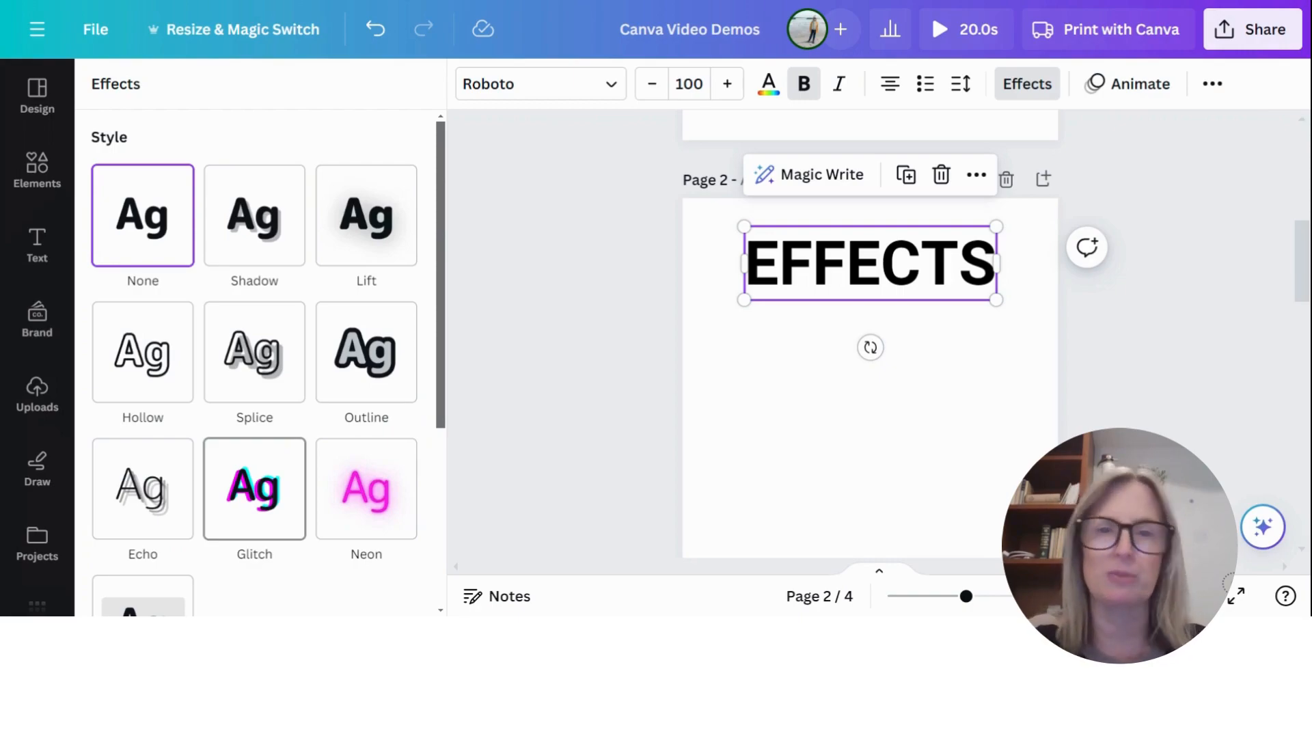
{"action": "left_click", "coordinate": [282, 228]}
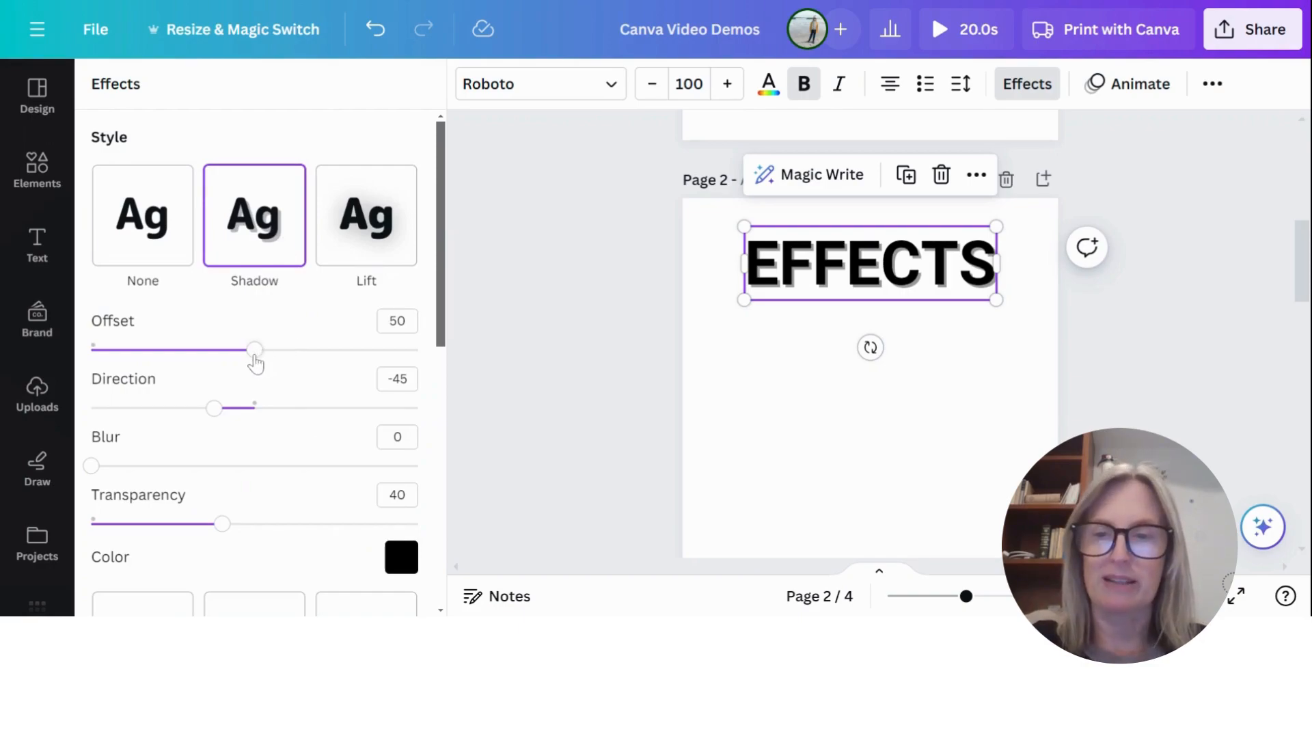
Step: Set the title's shadow to offset 75, direction 16, blur 39 and transparency 54
{"action": "left_click_drag", "start_coordinate": [258, 355], "coordinate": [340, 356]}
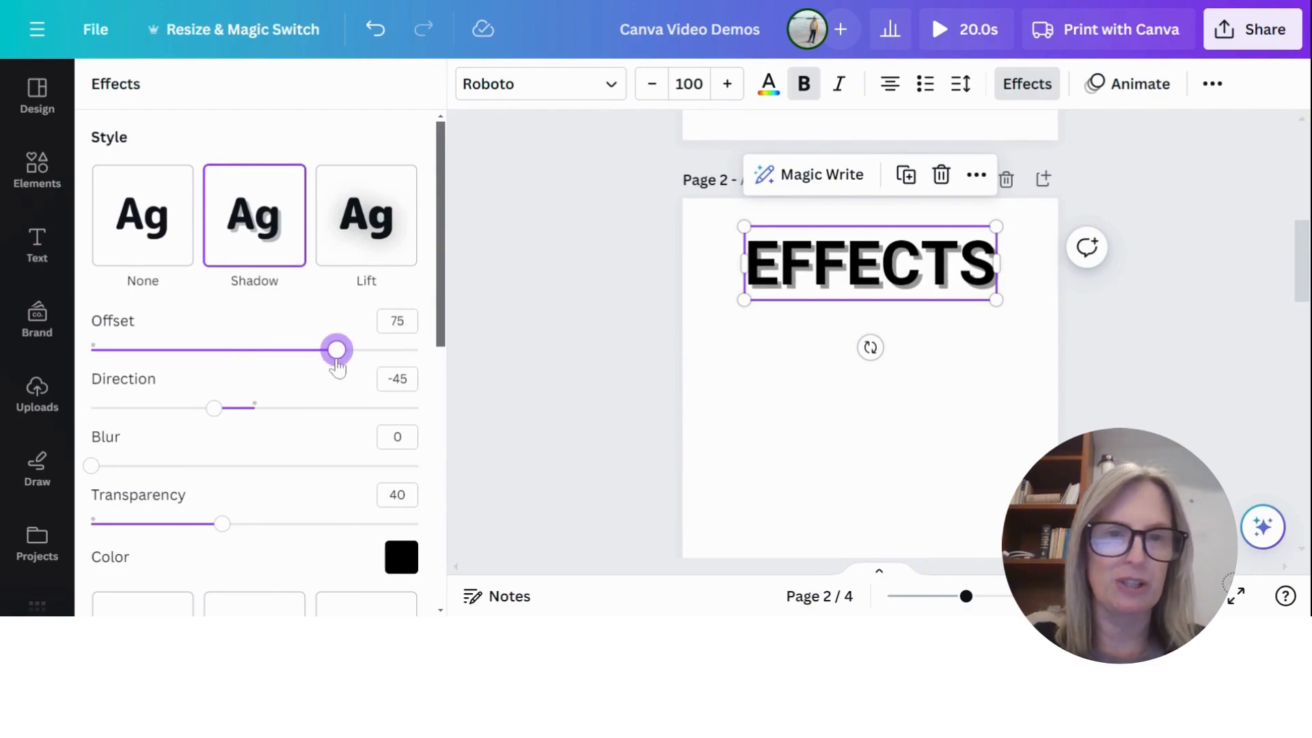
{"action": "left_click_drag", "start_coordinate": [212, 410], "coordinate": [269, 407]}
{"action": "left_click_drag", "start_coordinate": [94, 467], "coordinate": [219, 467]}
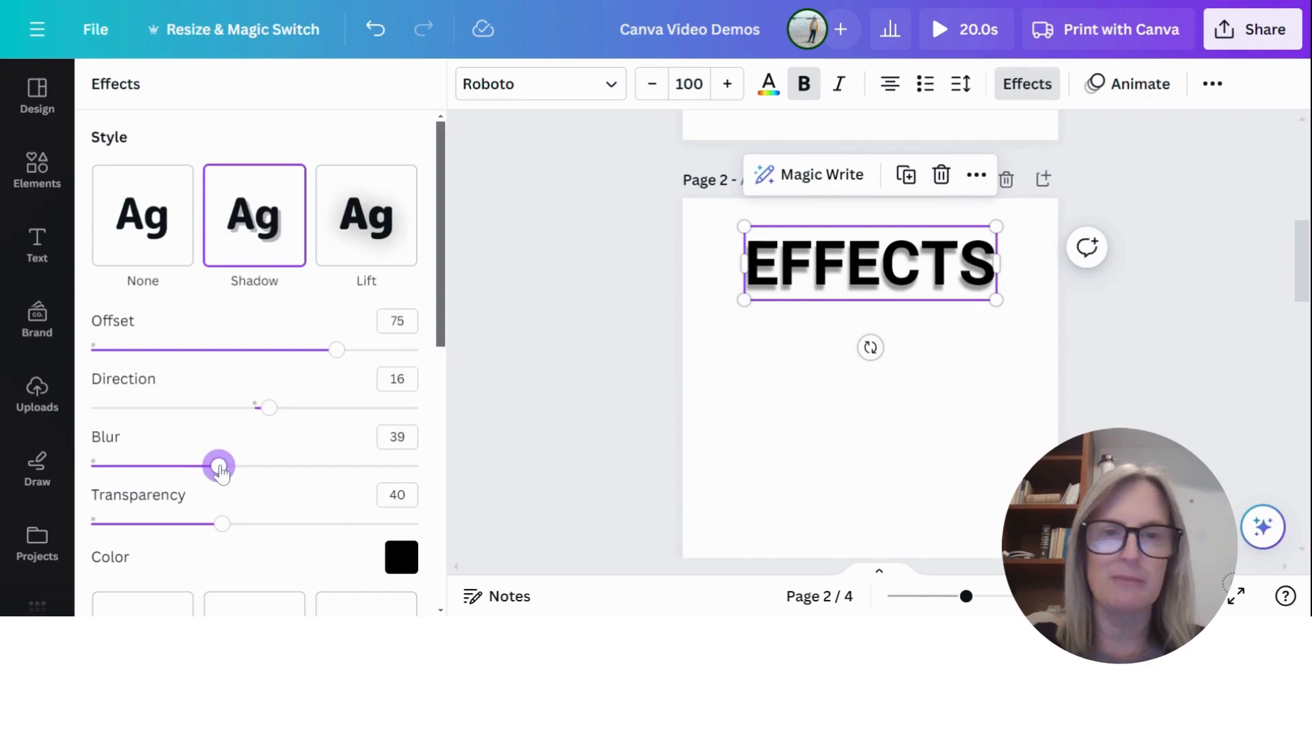
{"action": "left_click_drag", "start_coordinate": [224, 524], "coordinate": [270, 527]}
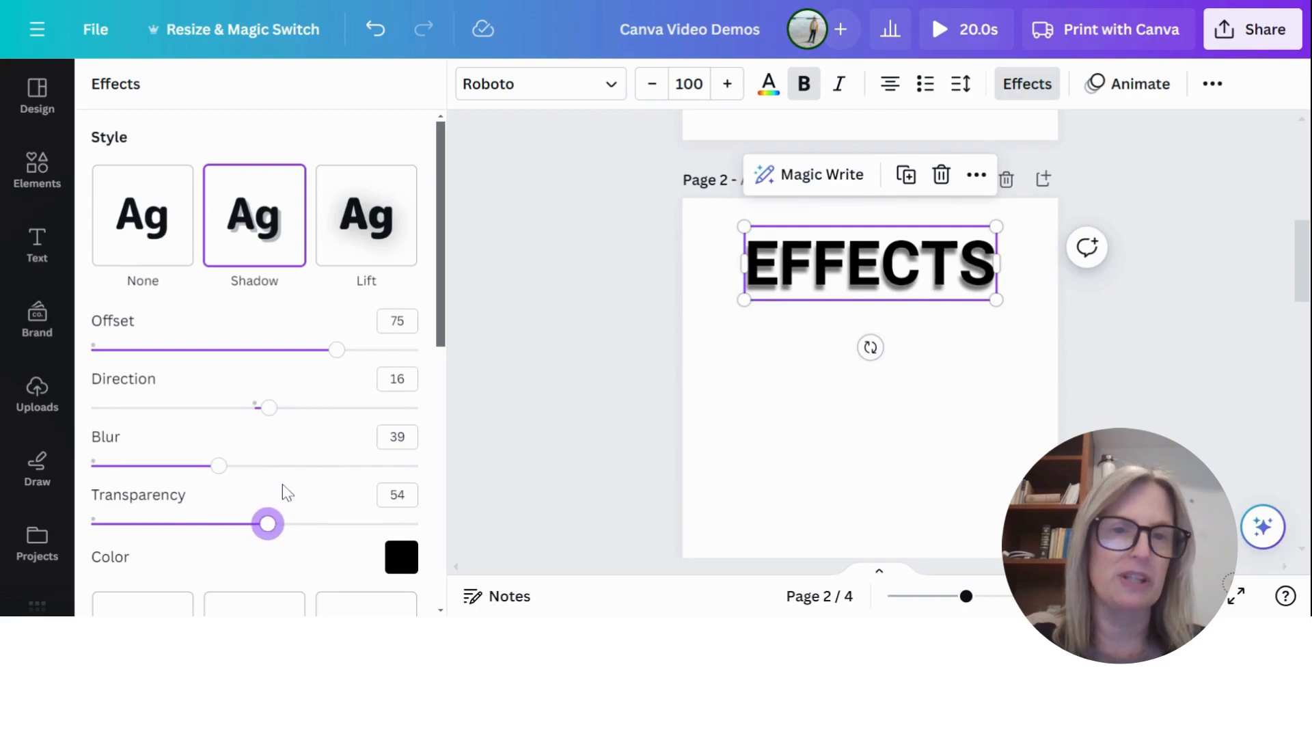
Step: Change the title's shadow color to the red brand color
{"action": "left_click", "coordinate": [402, 556]}
{"action": "left_click", "coordinate": [132, 475]}
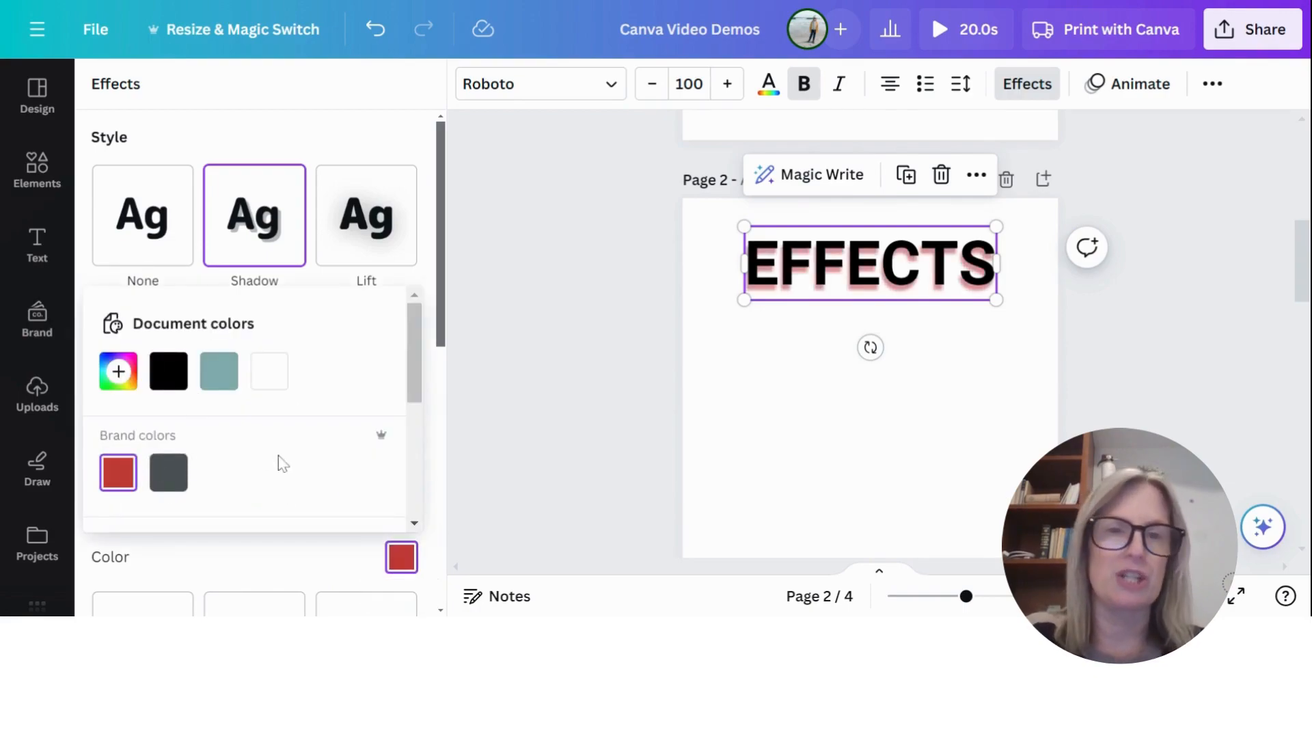
{"action": "left_click", "coordinate": [431, 462]}
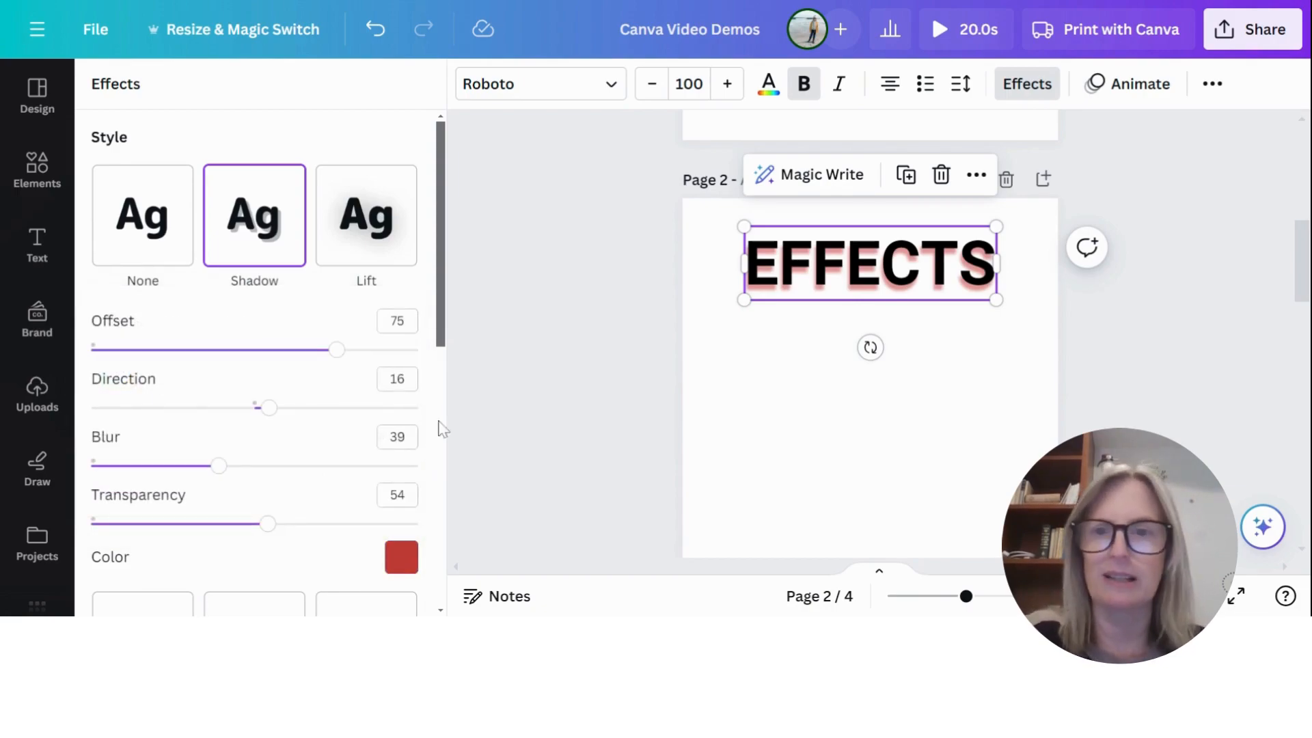
Step: Duplicate the EFFECTS title directly below the original, and give the copy the Lift effect at intensity 92
{"action": "left_click", "coordinate": [906, 176]}
{"action": "left_click_drag", "start_coordinate": [873, 296], "coordinate": [867, 339]}
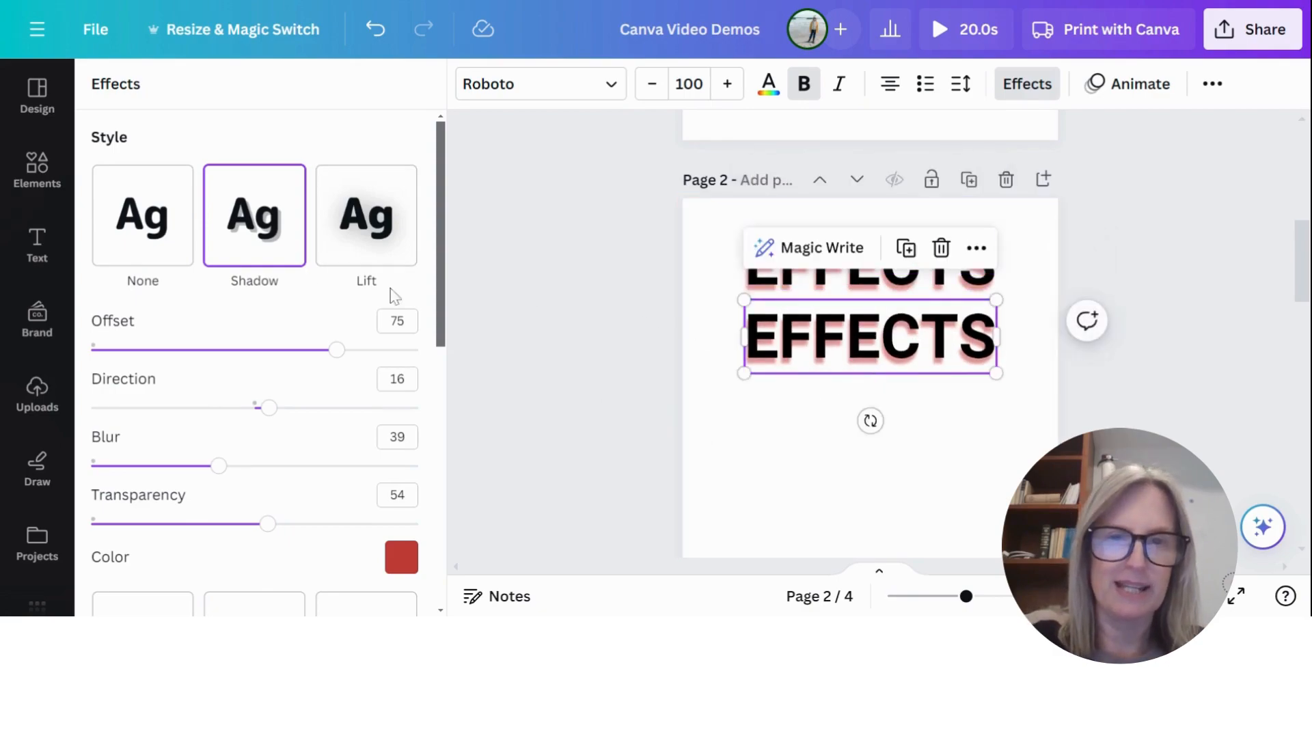
{"action": "left_click", "coordinate": [375, 222]}
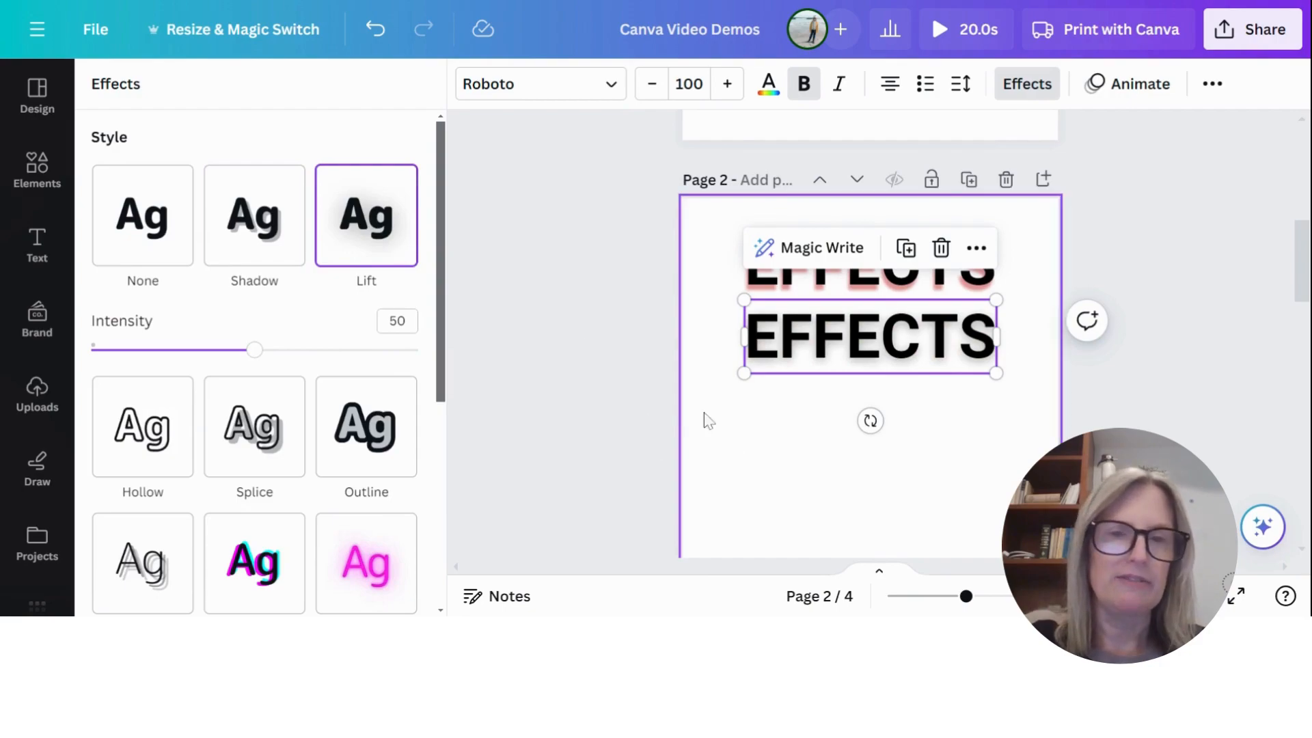
{"action": "left_click_drag", "start_coordinate": [254, 350], "coordinate": [393, 369]}
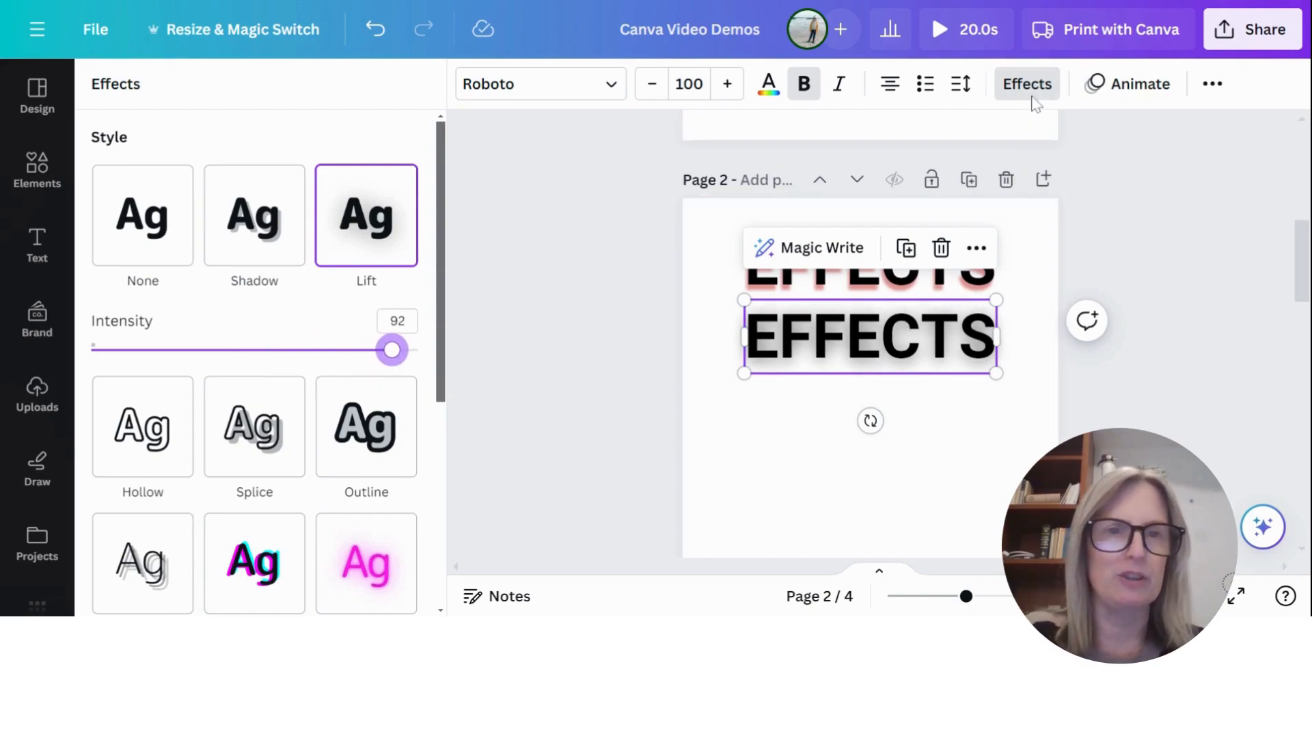
Step: Try brand red and teal as the text color of the lower EFFECTS copy, and set it back to black
{"action": "left_click", "coordinate": [768, 87]}
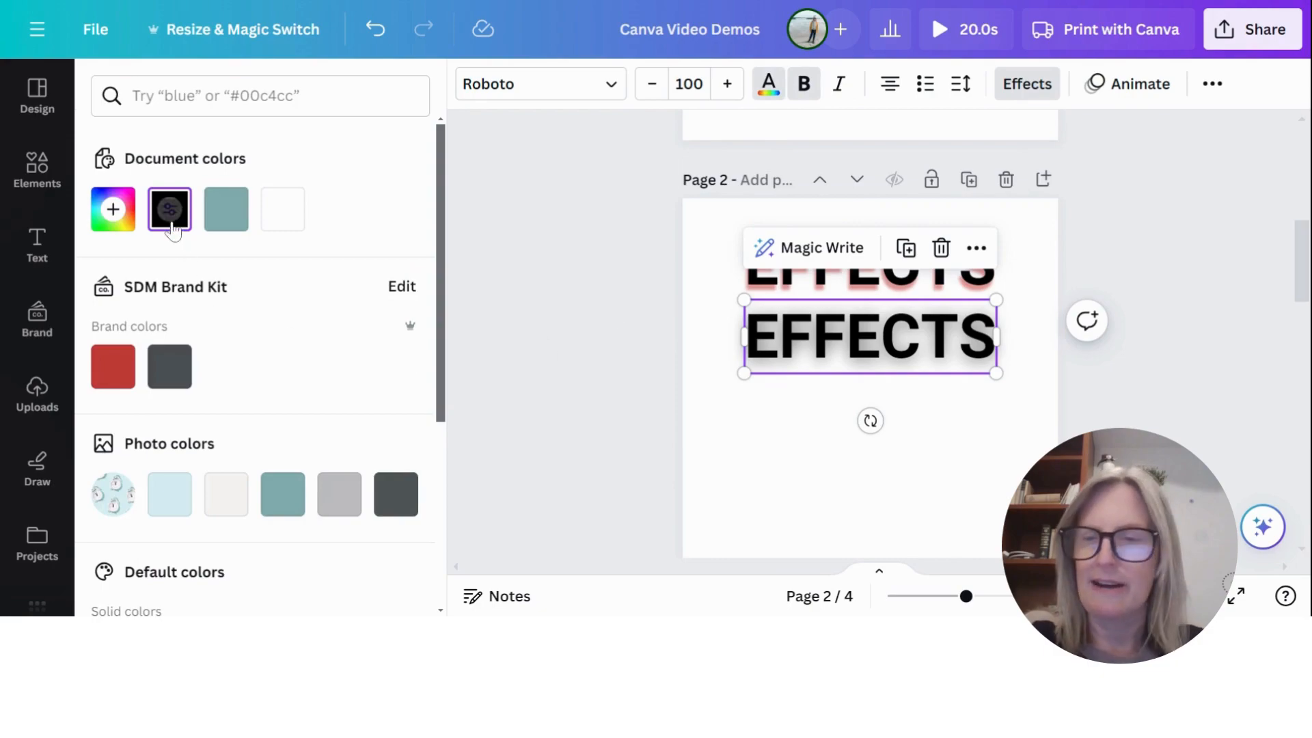
{"action": "left_click", "coordinate": [129, 375]}
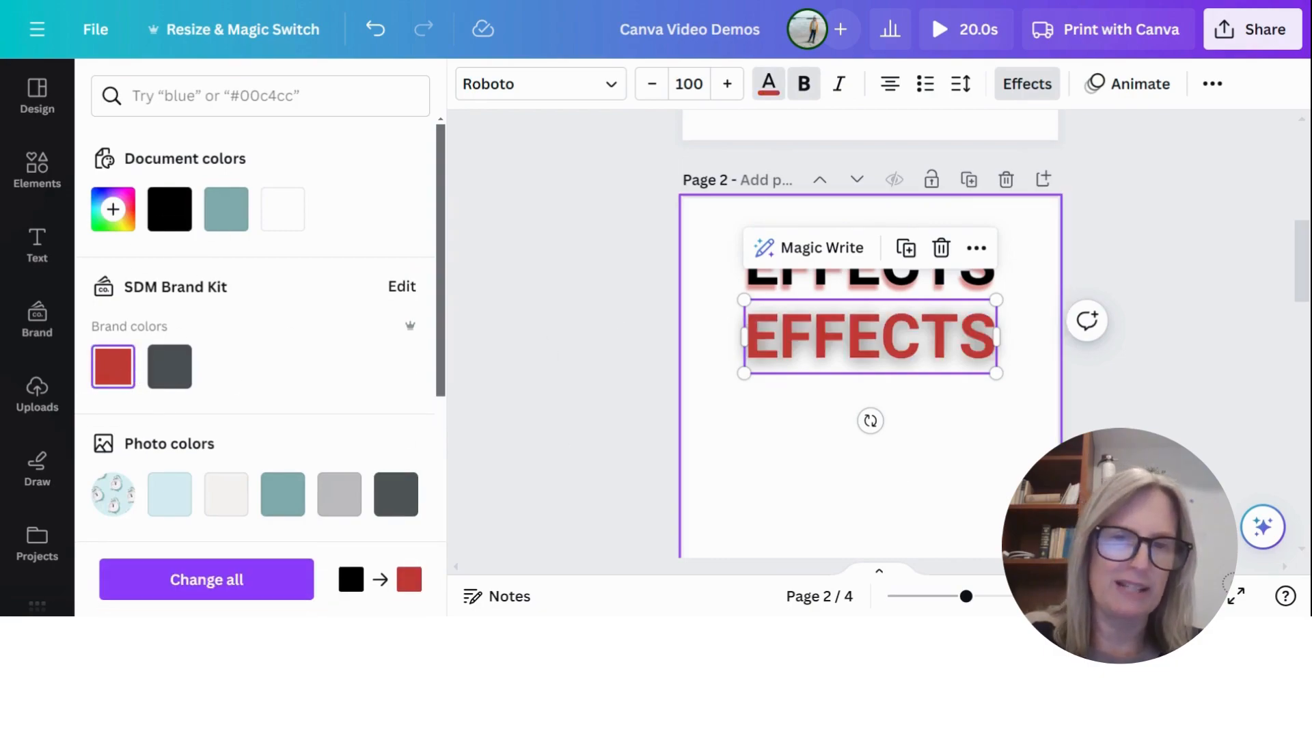
{"action": "left_click", "coordinate": [225, 212]}
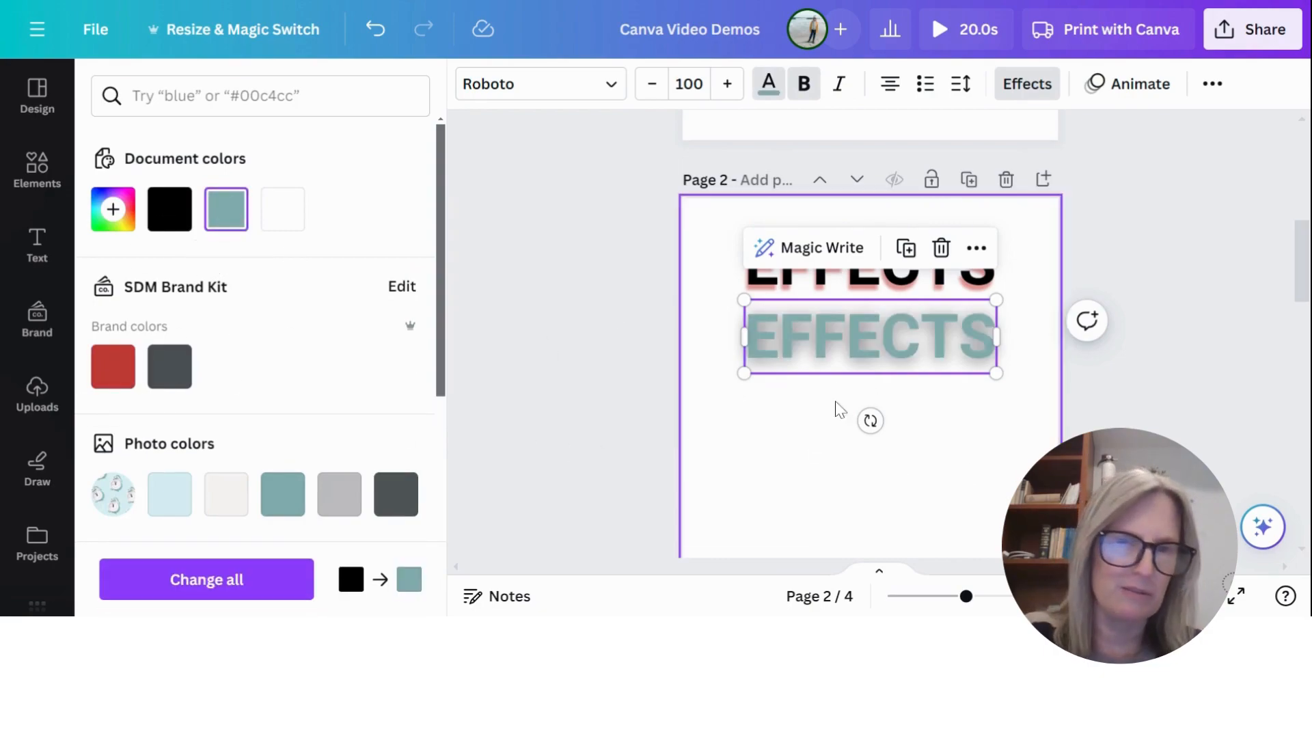
{"action": "left_click", "coordinate": [104, 355]}
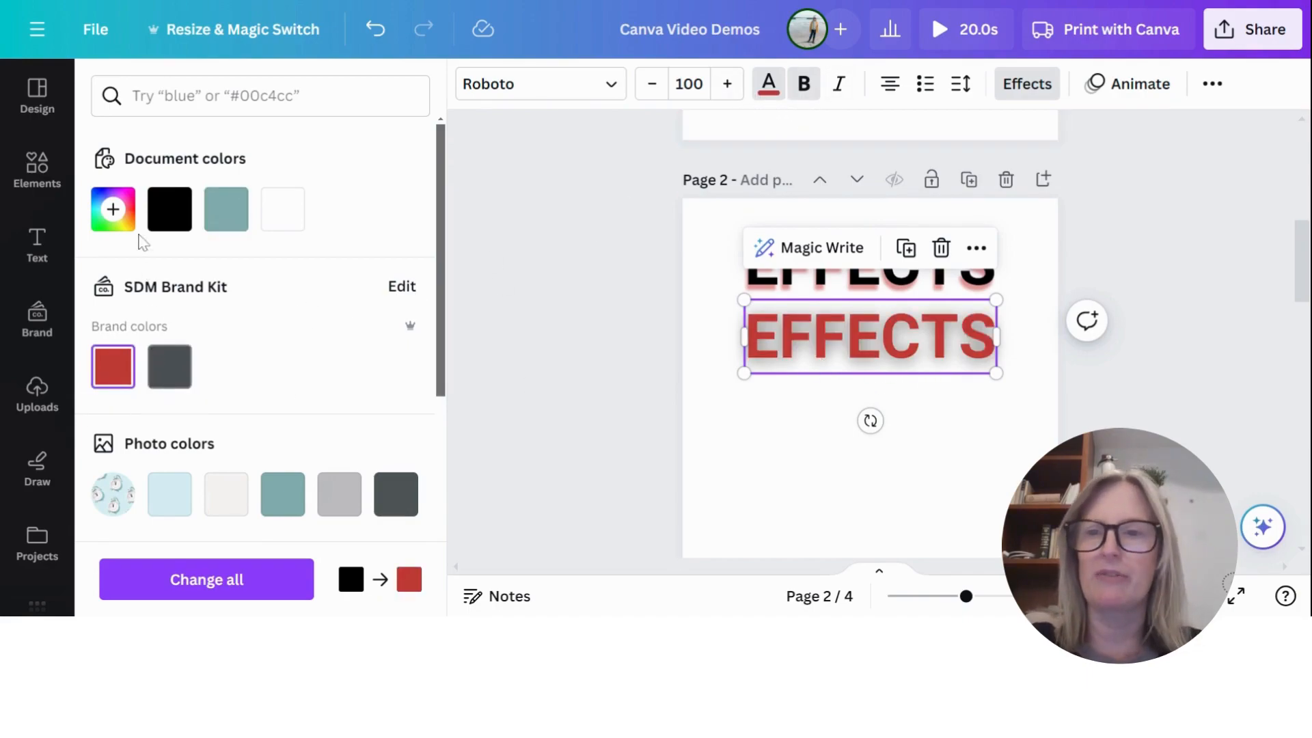
{"action": "left_click", "coordinate": [183, 217]}
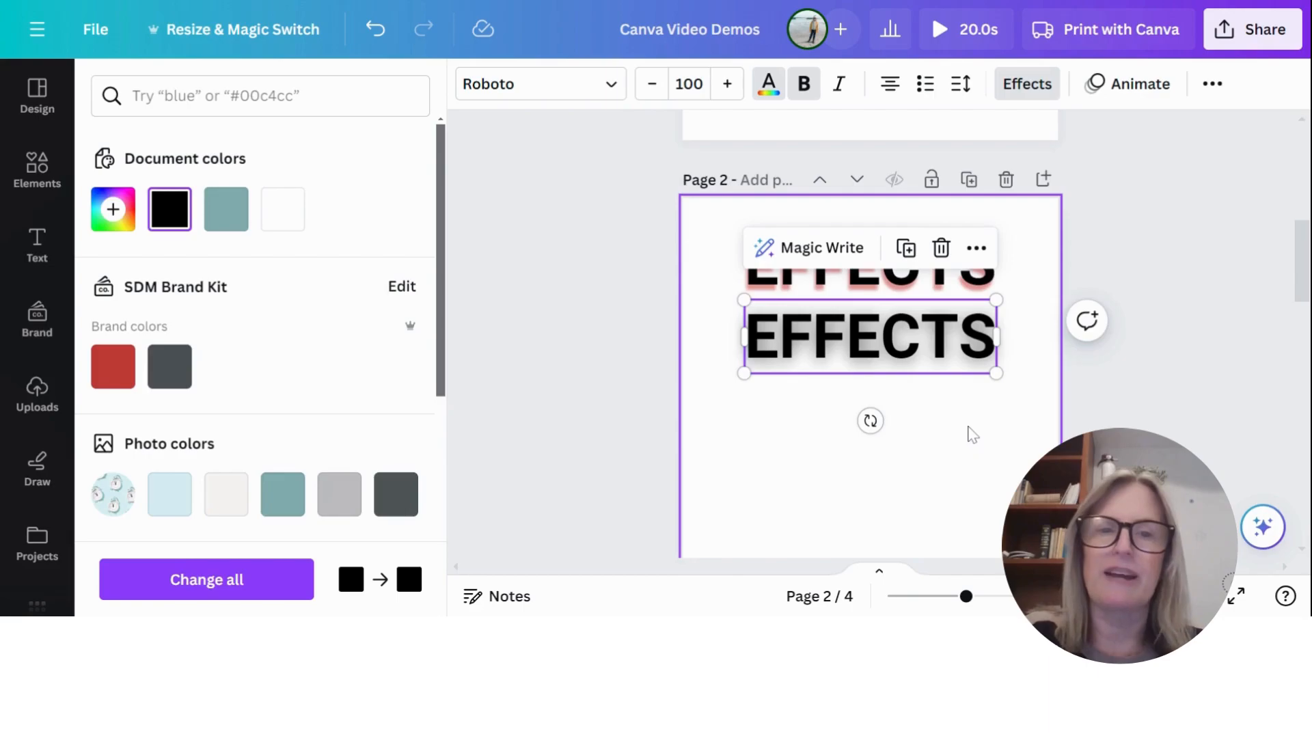
Step: Duplicate the Lift-styled EFFECTS title directly below itself, and give the copy the Hollow effect at thickness 31
{"action": "left_click", "coordinate": [973, 434]}
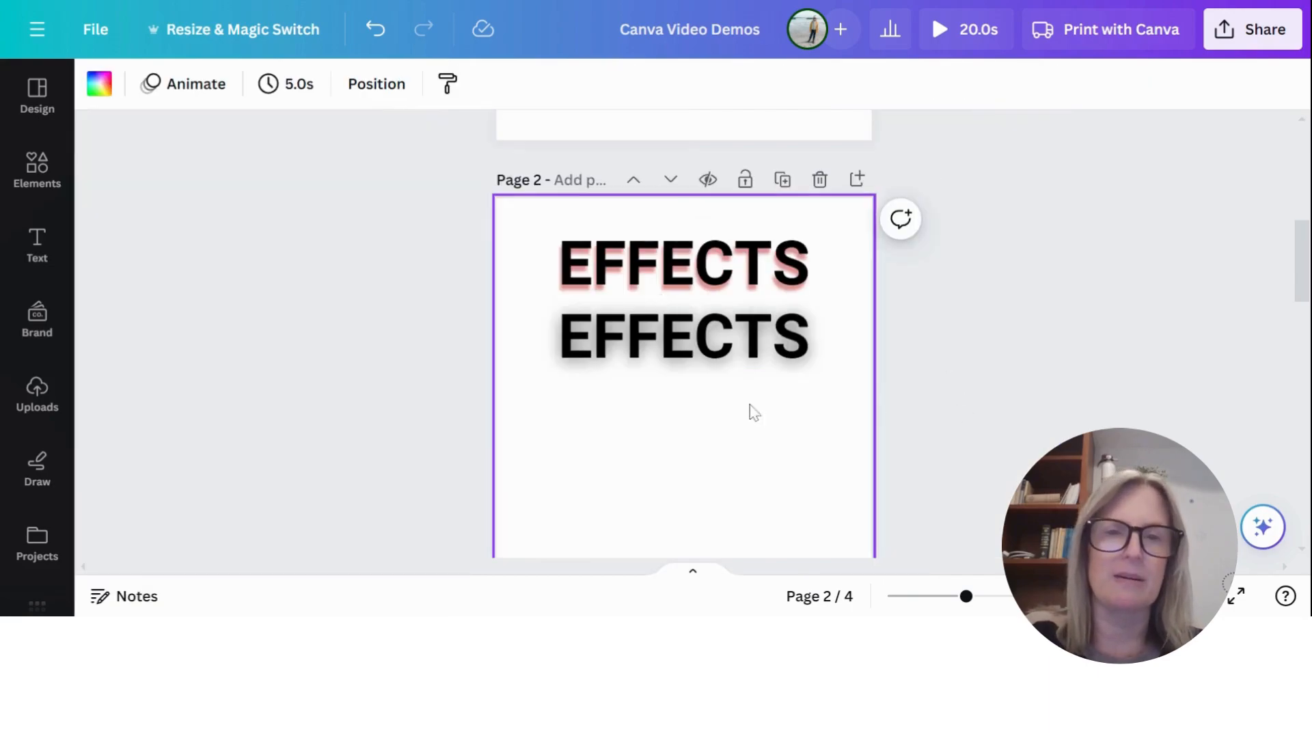
{"action": "left_click", "coordinate": [718, 343]}
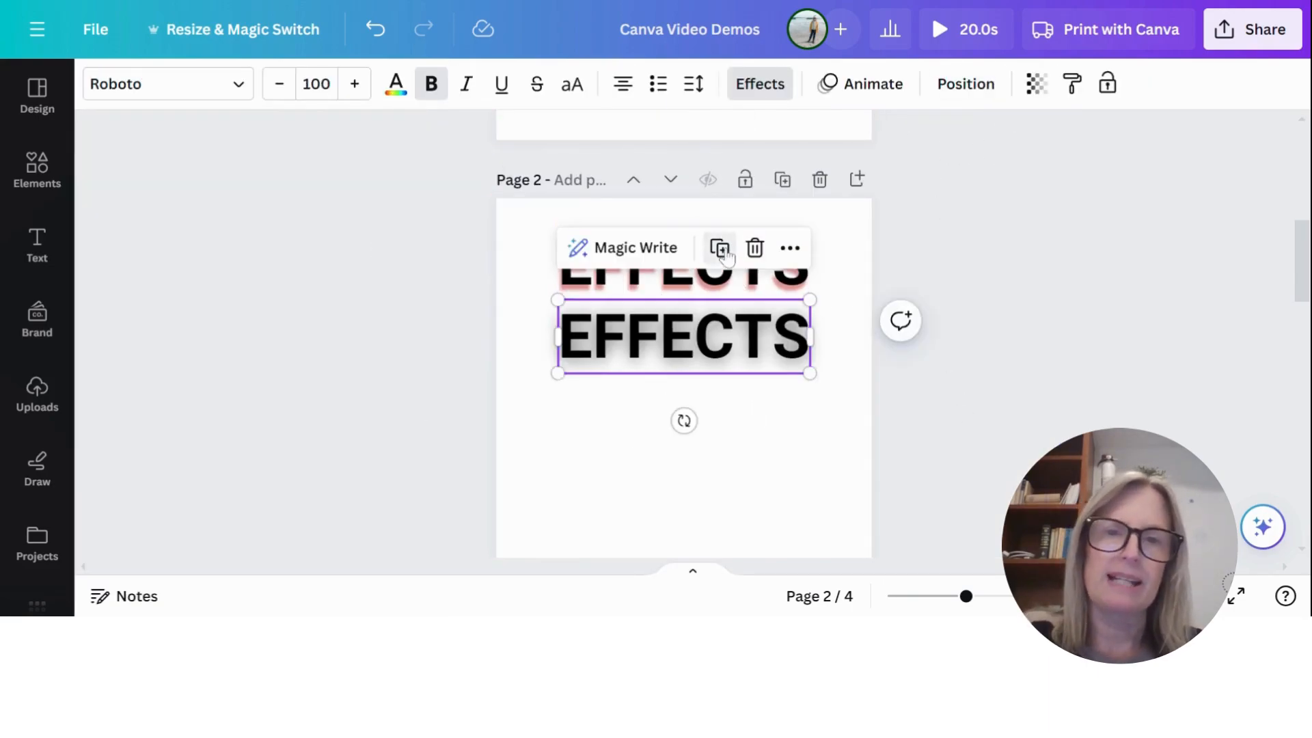
{"action": "left_click", "coordinate": [721, 249]}
{"action": "left_click_drag", "start_coordinate": [651, 345], "coordinate": [637, 397]}
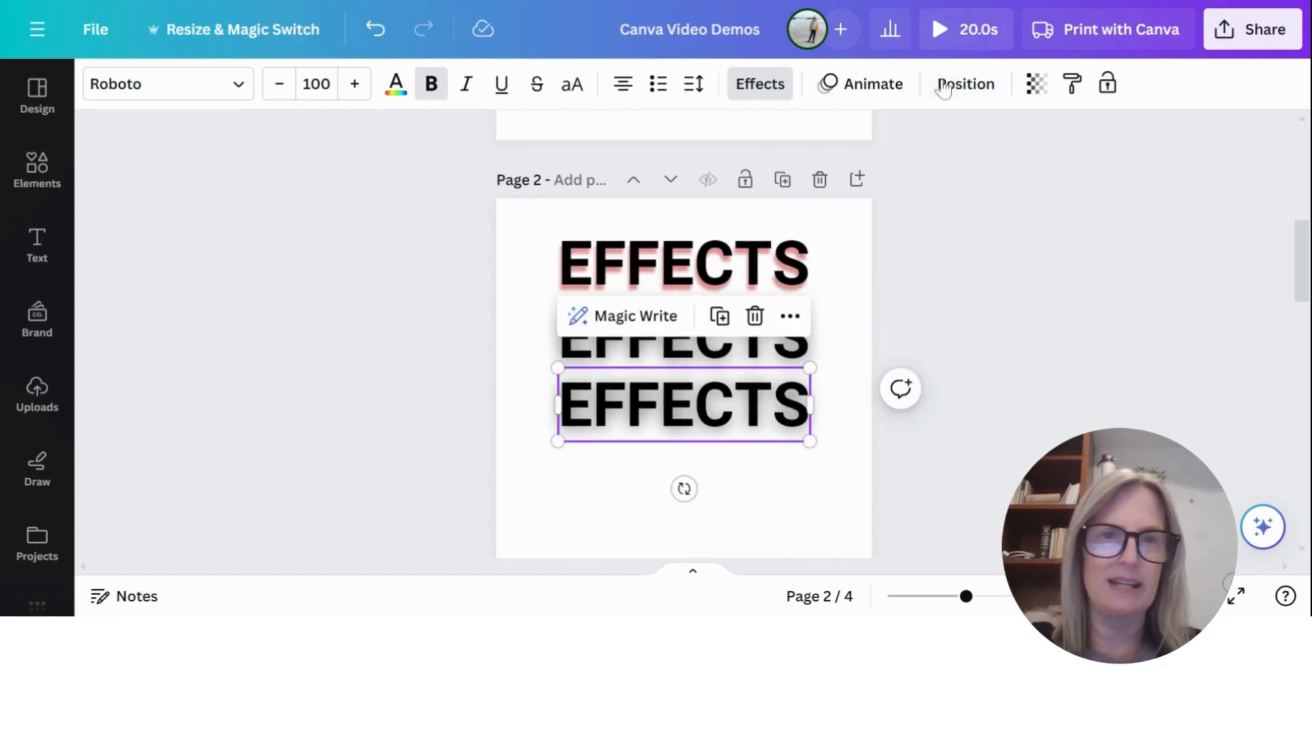
{"action": "left_click", "coordinate": [774, 86]}
{"action": "left_click", "coordinate": [153, 399]}
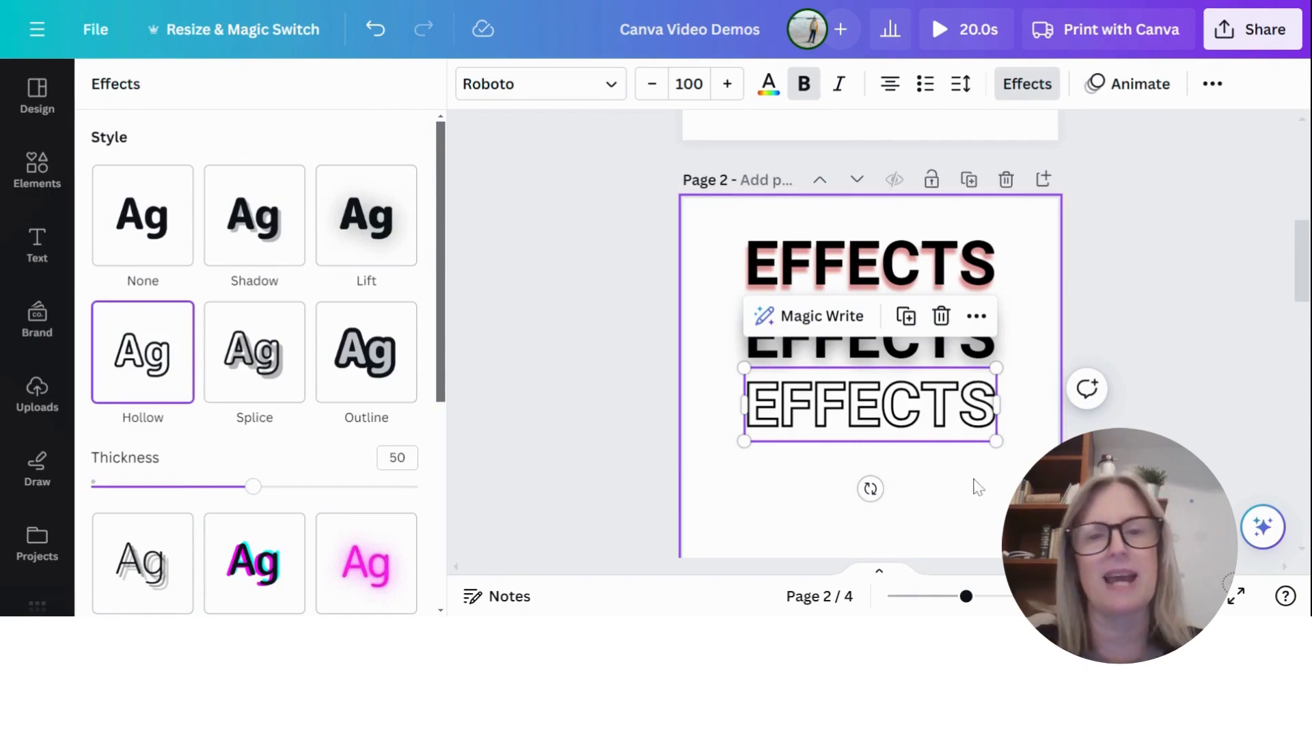
{"action": "left_click_drag", "start_coordinate": [252, 487], "coordinate": [198, 500]}
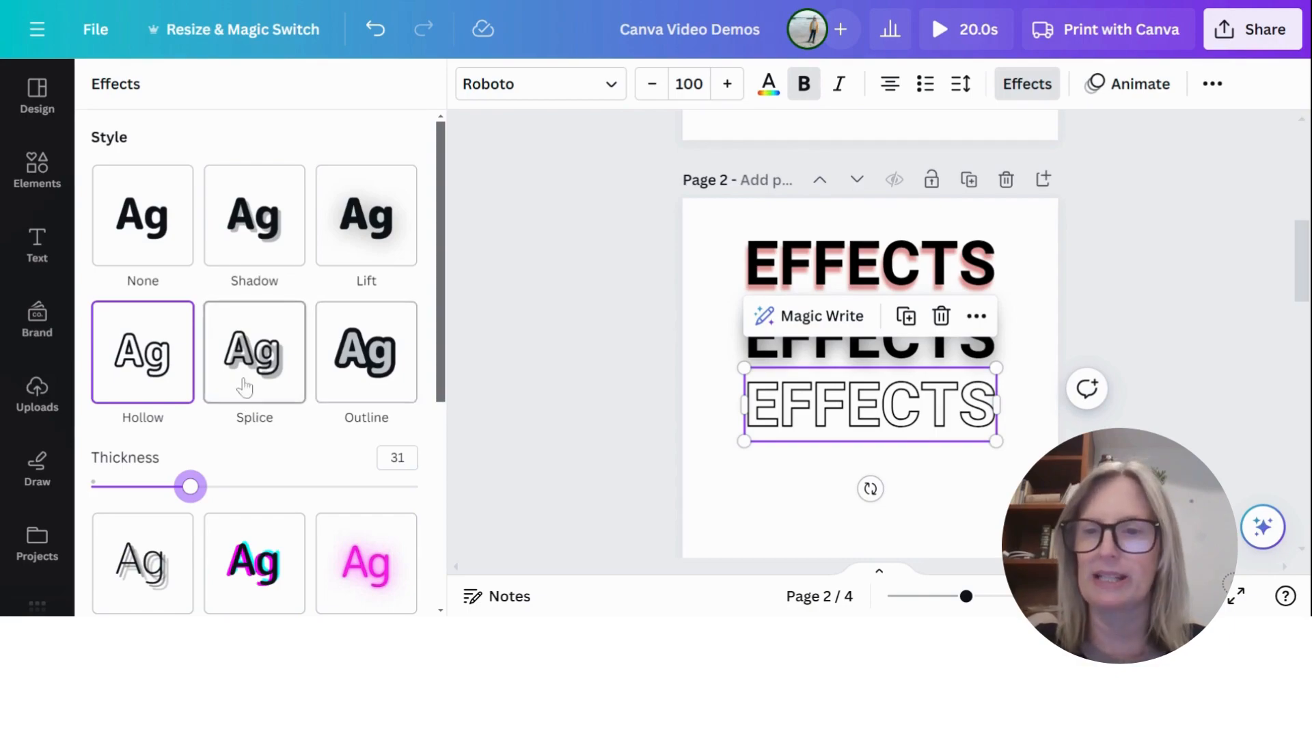
Step: Duplicate the hollow EFFECTS title directly below itself, and give the copy the Splice effect with thickness 61, offset 73 and direction -49
{"action": "left_click", "coordinate": [906, 316]}
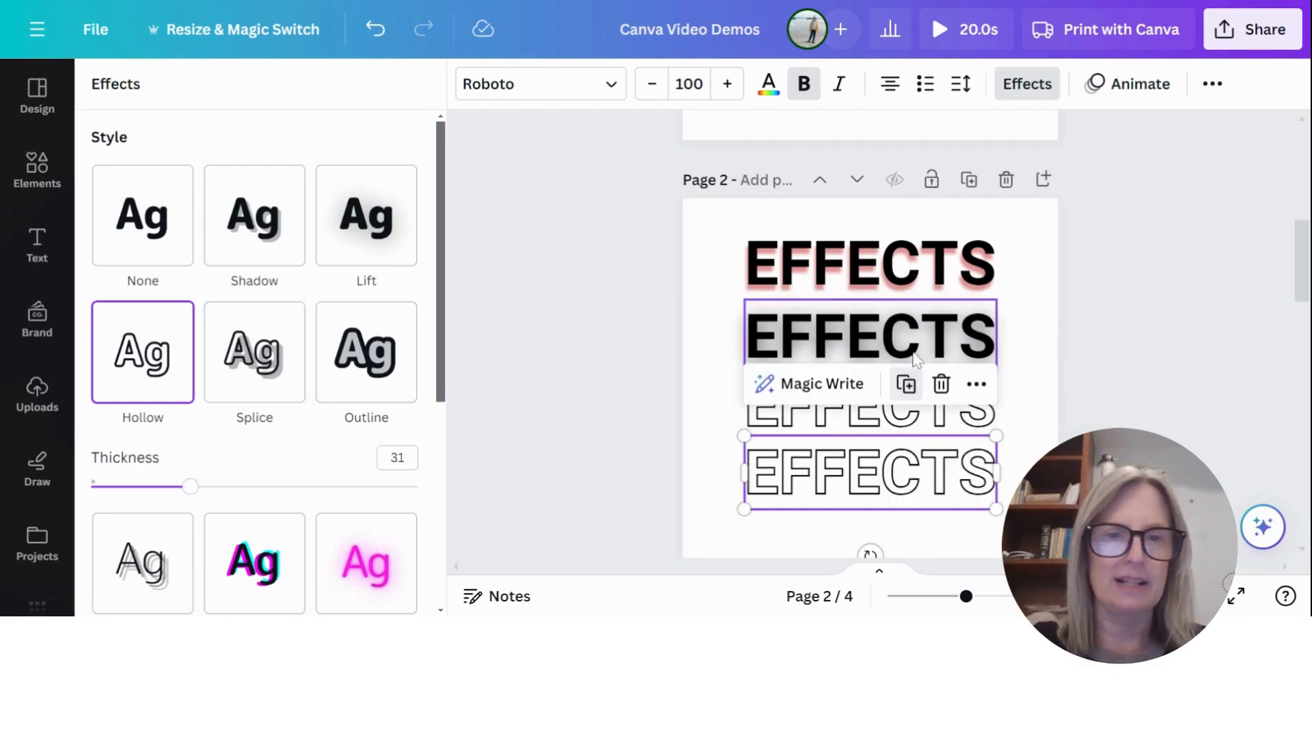
{"action": "left_click", "coordinate": [297, 369]}
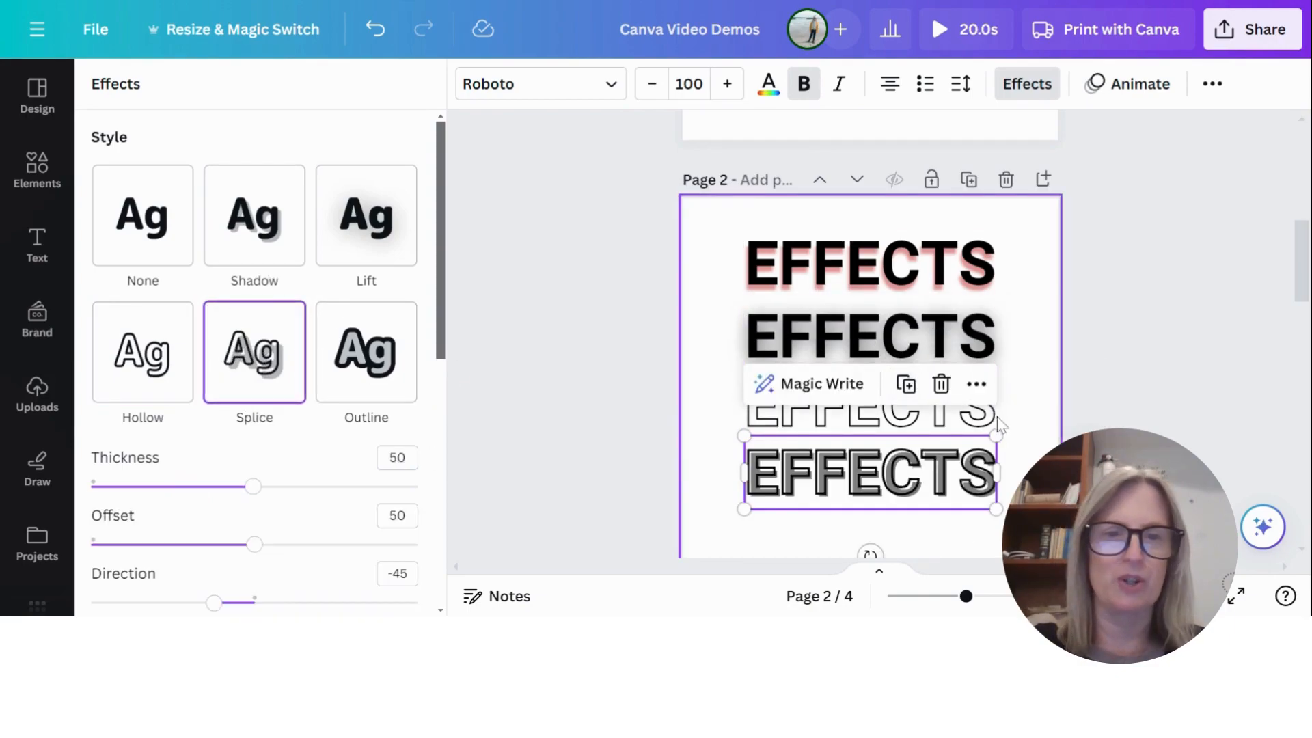
{"action": "scroll", "coordinate": [1037, 373], "scroll_direction": "down", "scroll_amount": 2}
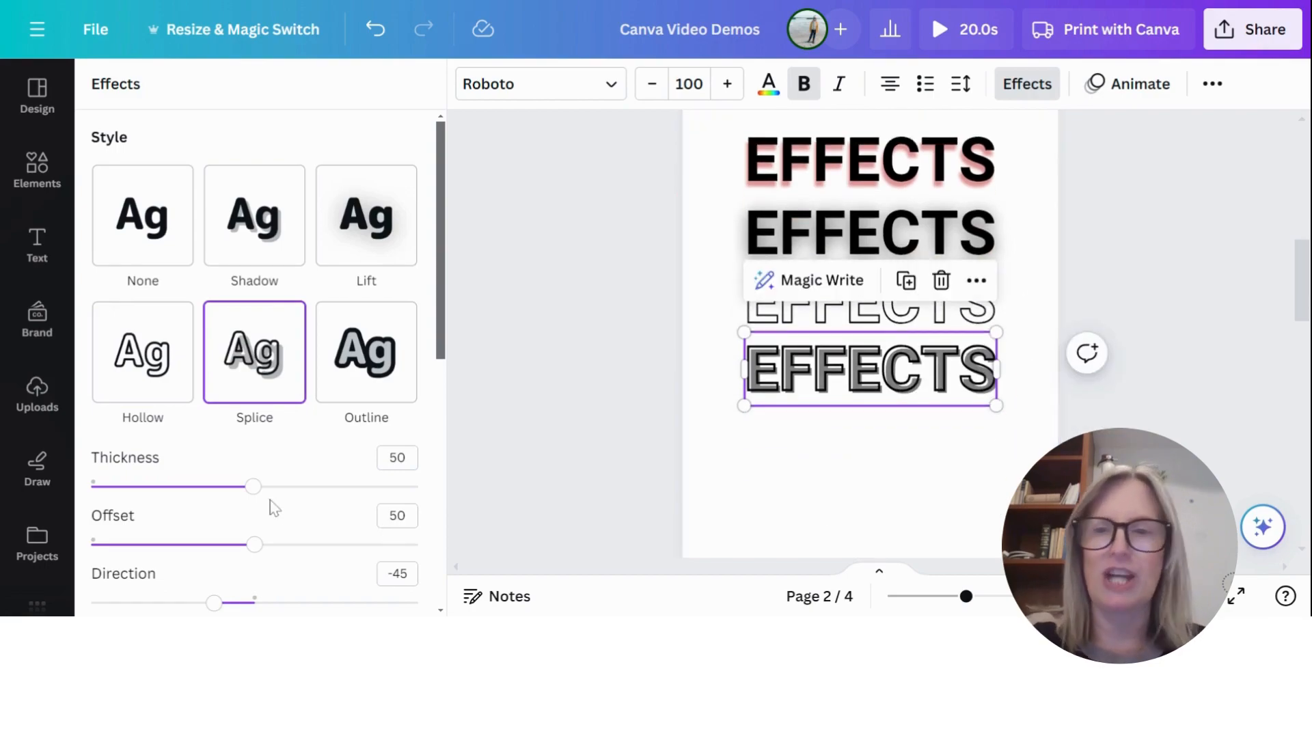
{"action": "left_click_drag", "start_coordinate": [254, 486], "coordinate": [287, 486]}
{"action": "scroll", "coordinate": [330, 492], "scroll_direction": "down", "scroll_amount": 2}
{"action": "left_click_drag", "start_coordinate": [256, 442], "coordinate": [332, 471]}
{"action": "mouse_move", "coordinate": [214, 499]}
{"action": "left_mouse_down"}
{"action": "mouse_move", "coordinate": [176, 498]}
{"action": "mouse_move", "coordinate": [263, 498]}
{"action": "mouse_move", "coordinate": [209, 499]}
{"action": "left_mouse_up"}
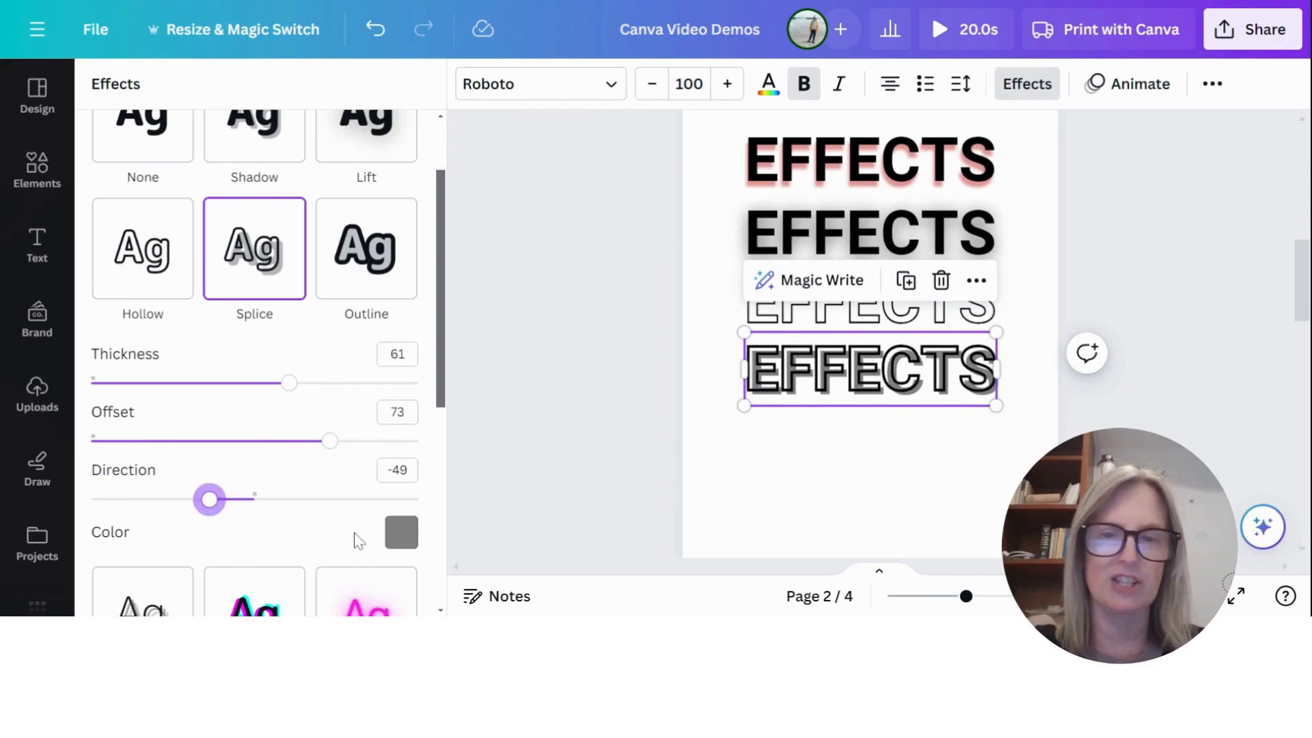
Step: Try brand red as the Splice color of the lowest EFFECTS title, and set it to teal
{"action": "left_click", "coordinate": [401, 532]}
{"action": "left_click", "coordinate": [117, 447]}
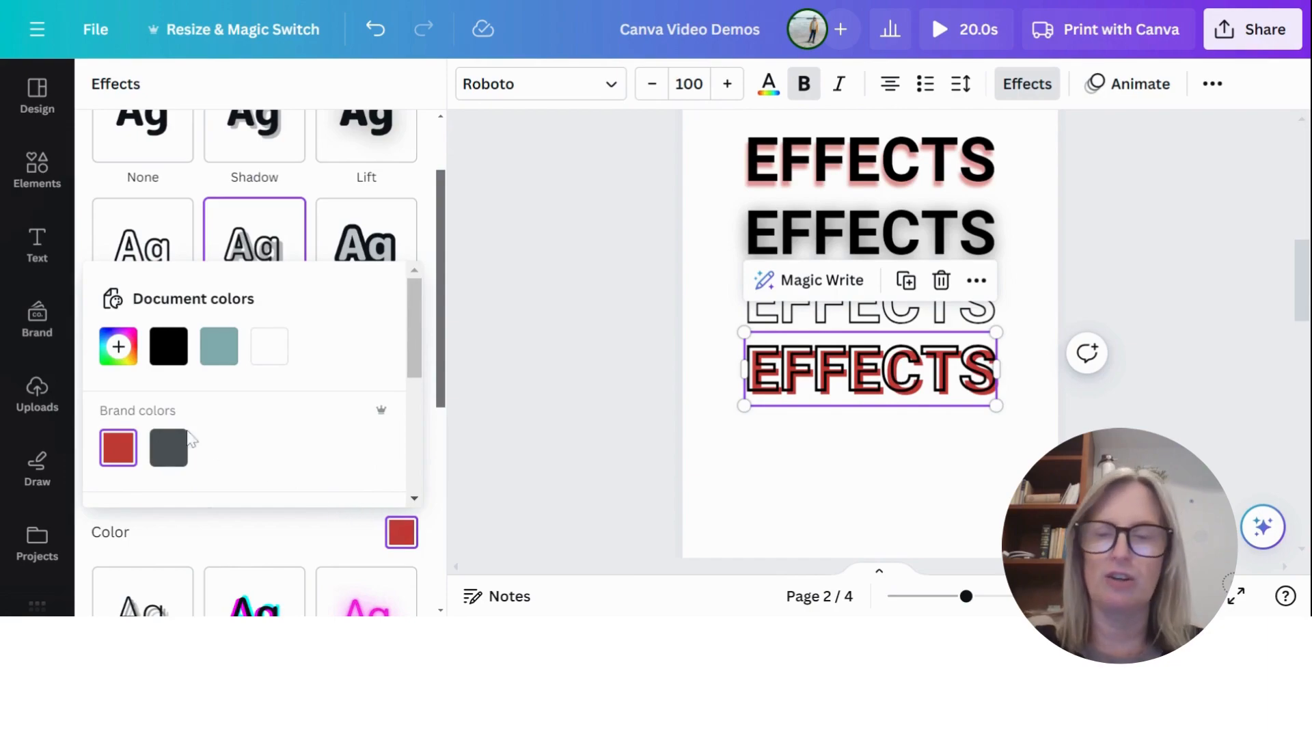
{"action": "left_click", "coordinate": [218, 349]}
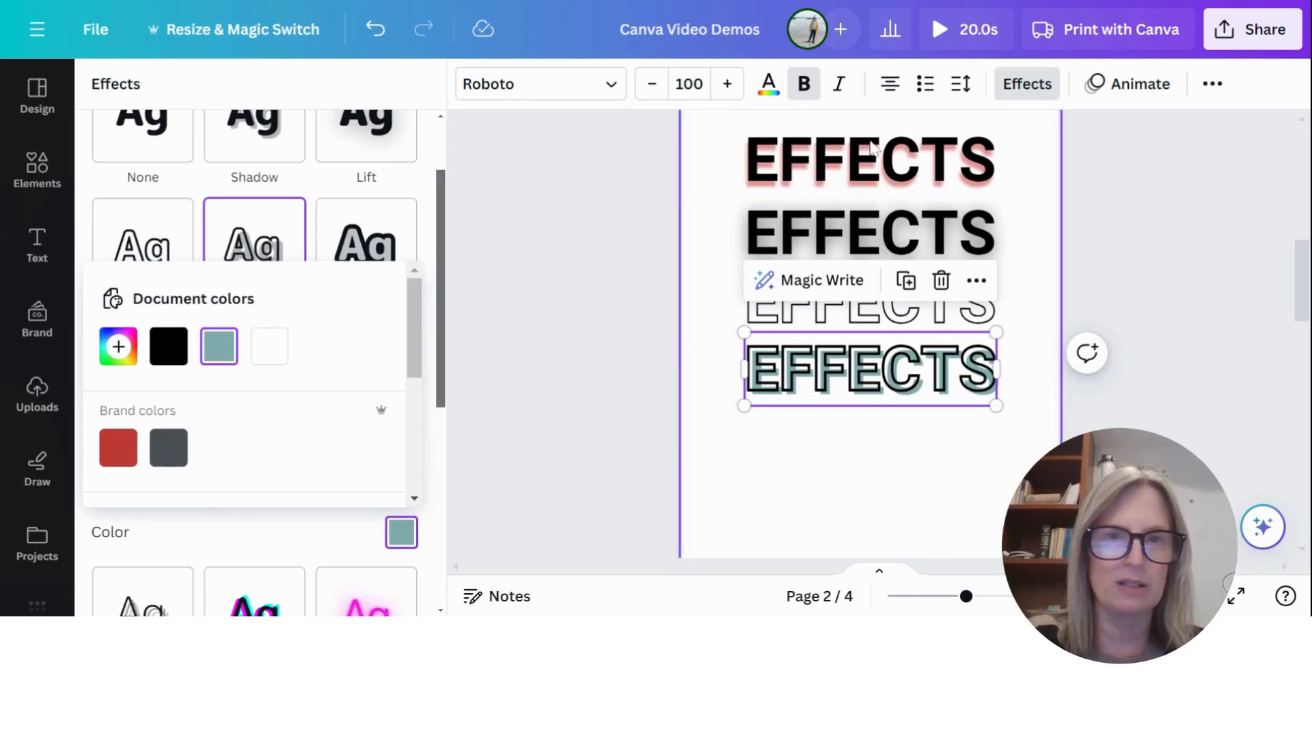
{"action": "left_click", "coordinate": [877, 362]}
{"action": "left_click", "coordinate": [905, 415]}
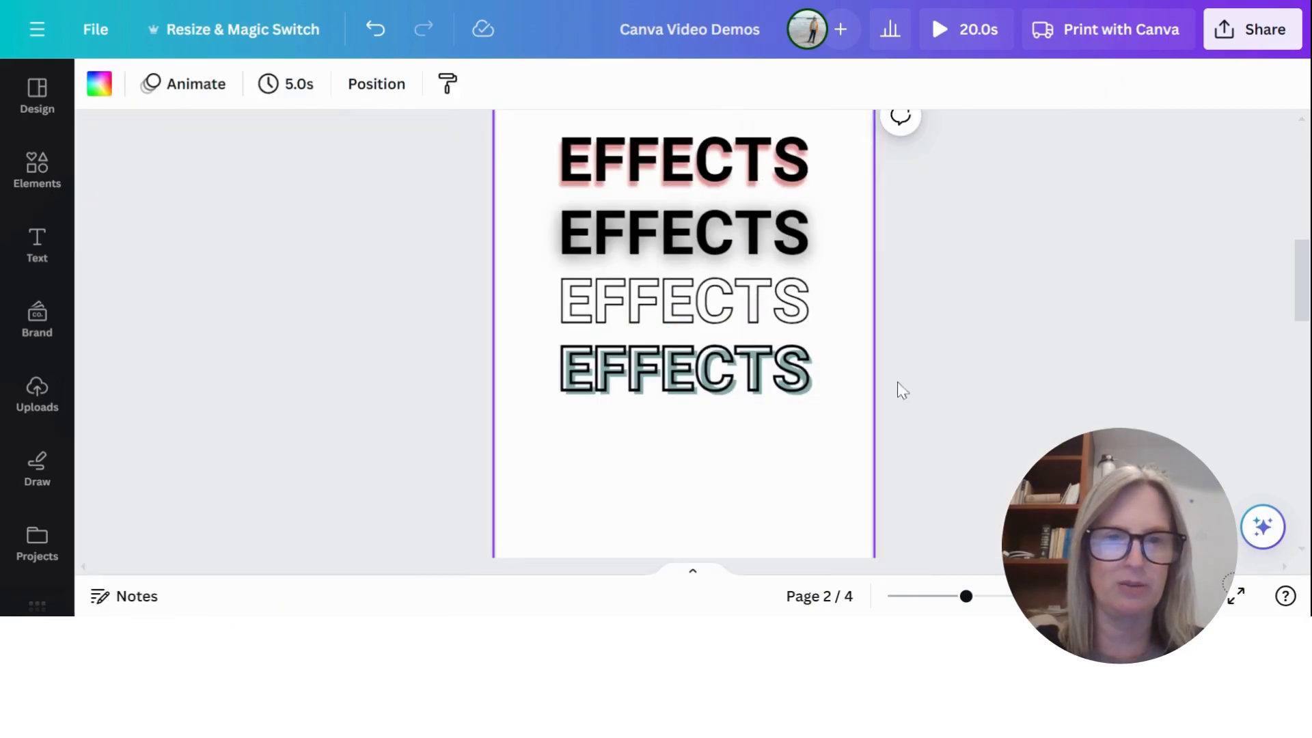
Step: Duplicate the Splice-styled EFFECTS title directly below itself, and give the copy the Outline effect
{"action": "left_click", "coordinate": [812, 388]}
{"action": "left_click", "coordinate": [717, 279]}
{"action": "left_click_drag", "start_coordinate": [730, 396], "coordinate": [717, 449]}
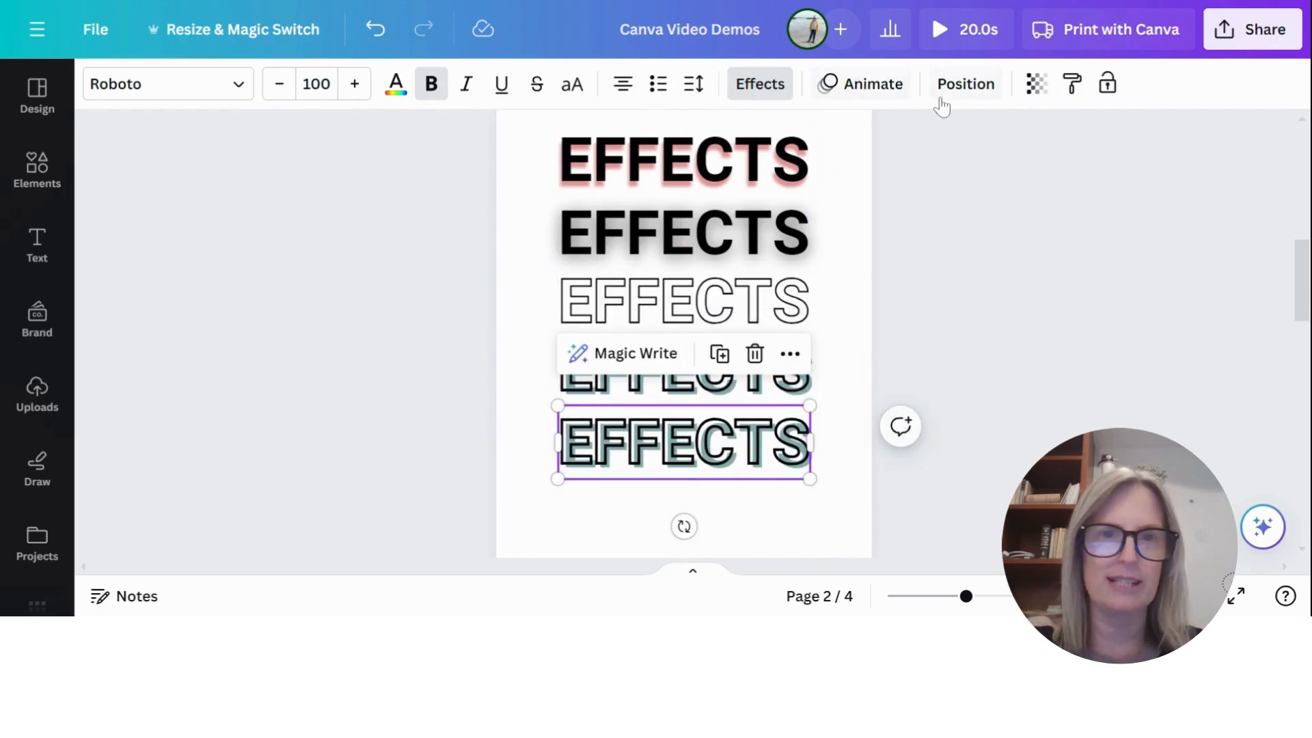
{"action": "left_click", "coordinate": [757, 84]}
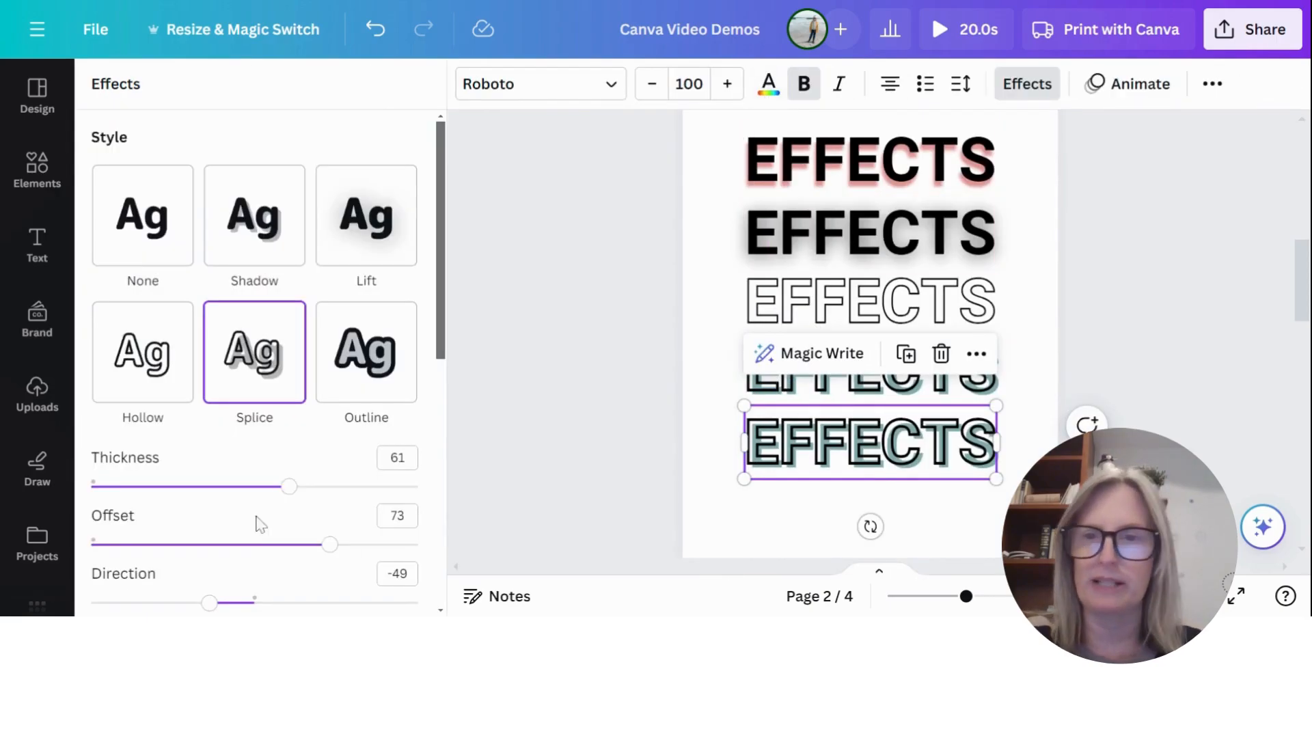
{"action": "left_click", "coordinate": [378, 344]}
Step: Change the text color of the outlined EFFECTS title to the red brand color
{"action": "left_click", "coordinate": [768, 84]}
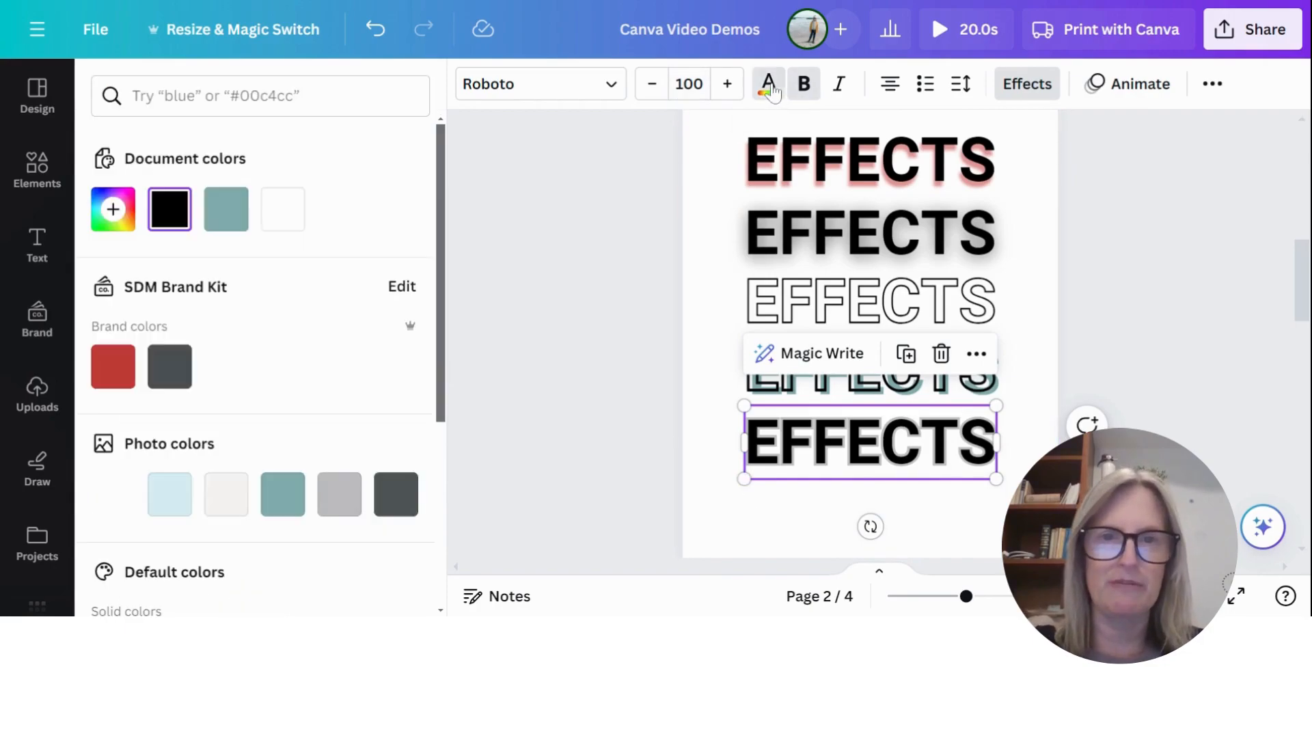
{"action": "left_click", "coordinate": [113, 374]}
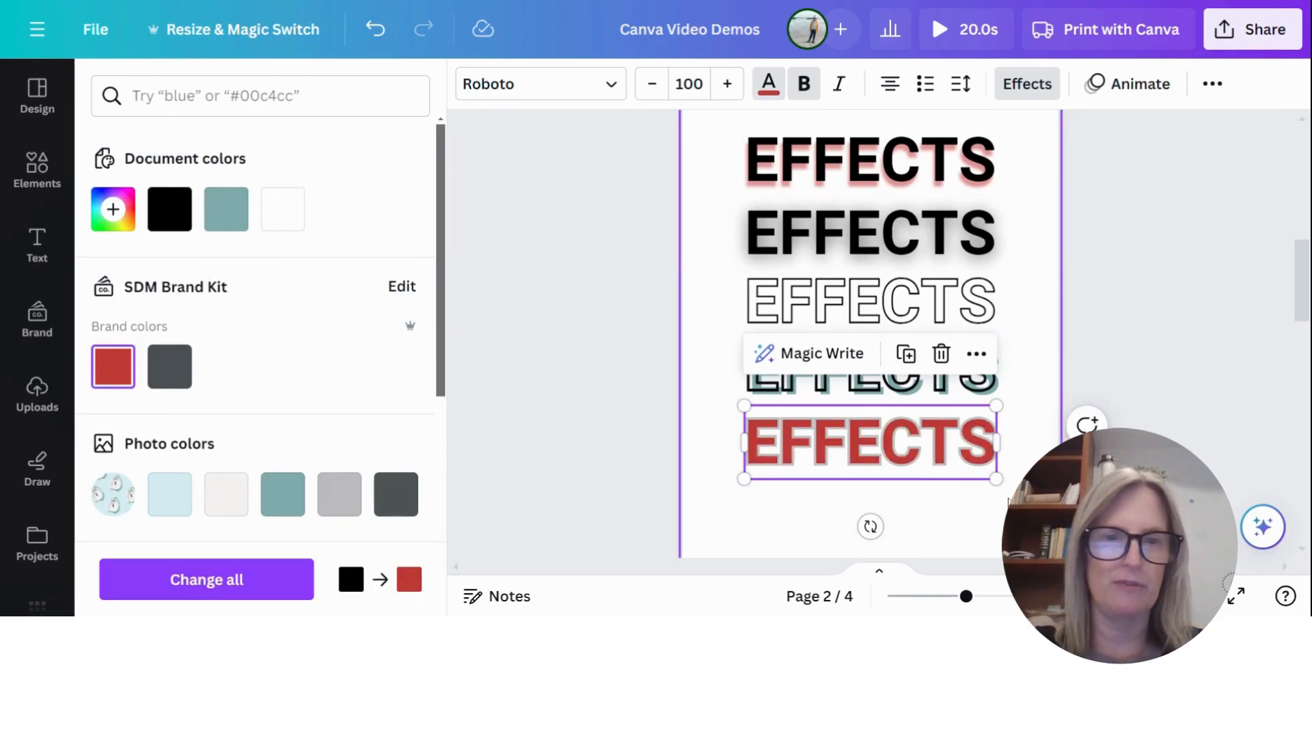
{"action": "left_click", "coordinate": [1022, 492]}
Step: Set the outline of the red EFFECTS title to black with a thickness of 77
{"action": "left_click", "coordinate": [727, 454]}
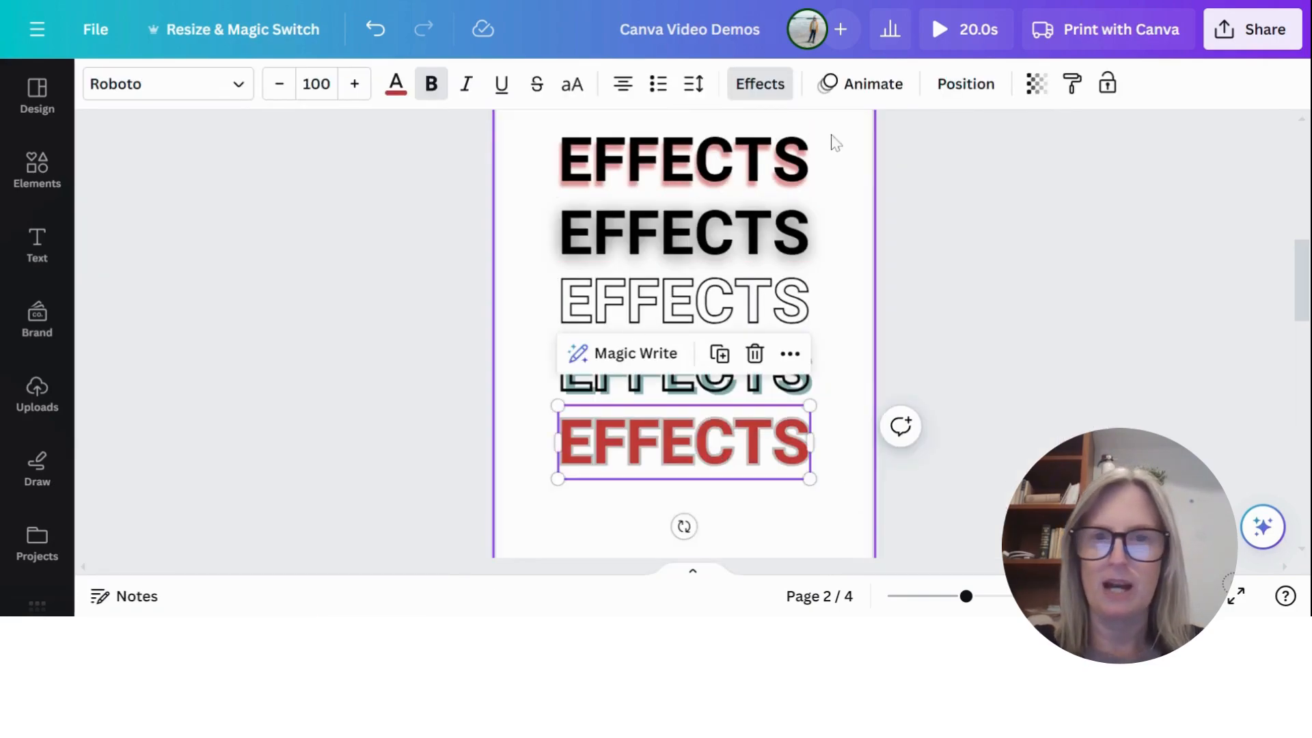
{"action": "left_click", "coordinate": [759, 85]}
{"action": "scroll", "coordinate": [308, 470], "scroll_direction": "down", "scroll_amount": 1}
{"action": "scroll", "coordinate": [307, 470], "scroll_direction": "down", "scroll_amount": 3}
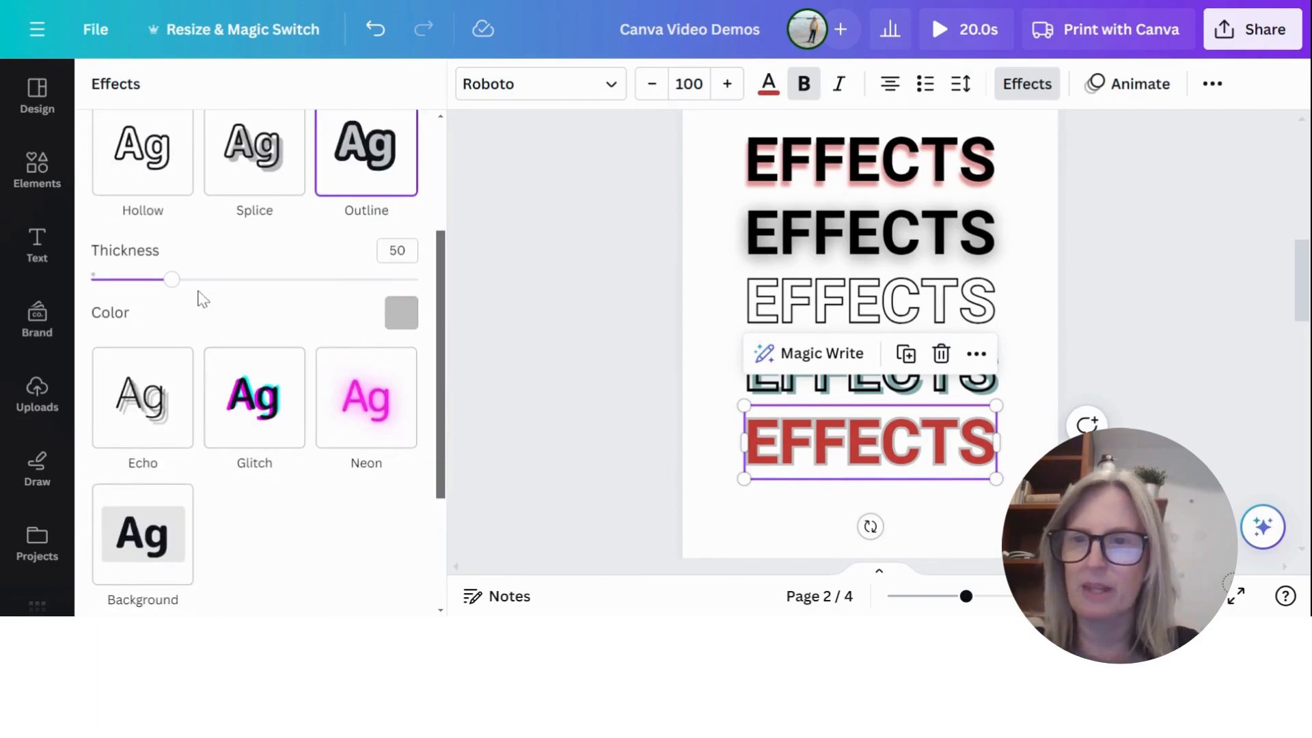
{"action": "left_click_drag", "start_coordinate": [175, 280], "coordinate": [200, 308]}
{"action": "left_click", "coordinate": [401, 312]}
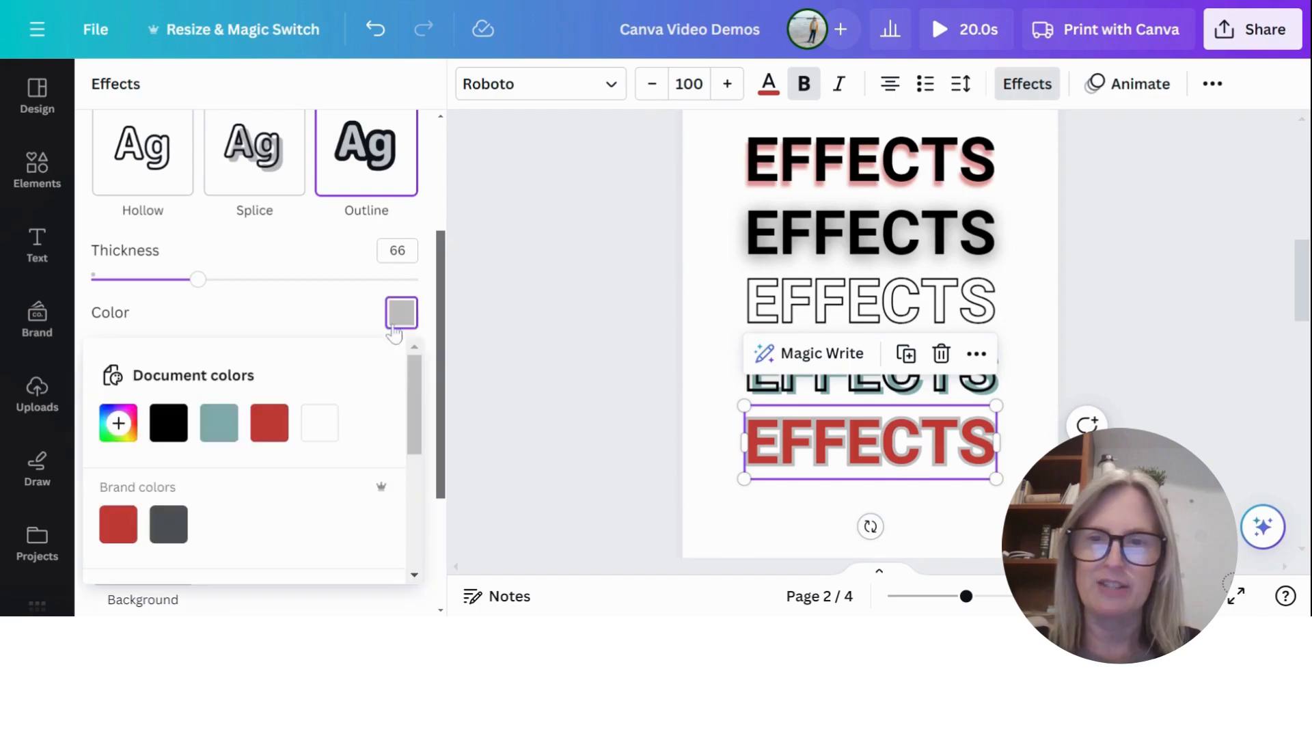
{"action": "left_click", "coordinate": [166, 424]}
{"action": "left_click_drag", "start_coordinate": [203, 285], "coordinate": [219, 307]}
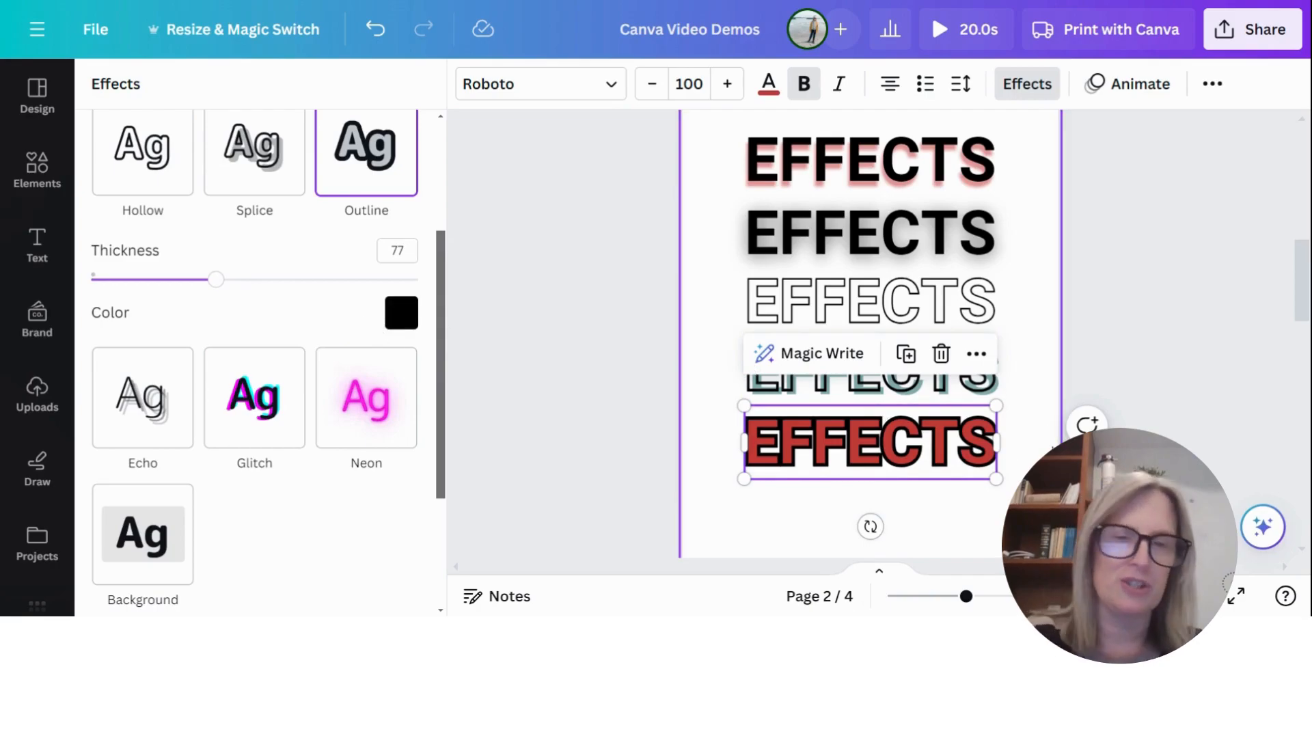
Step: Duplicate the outlined red EFFECTS title directly below itself, and give the copy the Echo effect
{"action": "scroll", "coordinate": [954, 436], "scroll_direction": "down", "scroll_amount": 2}
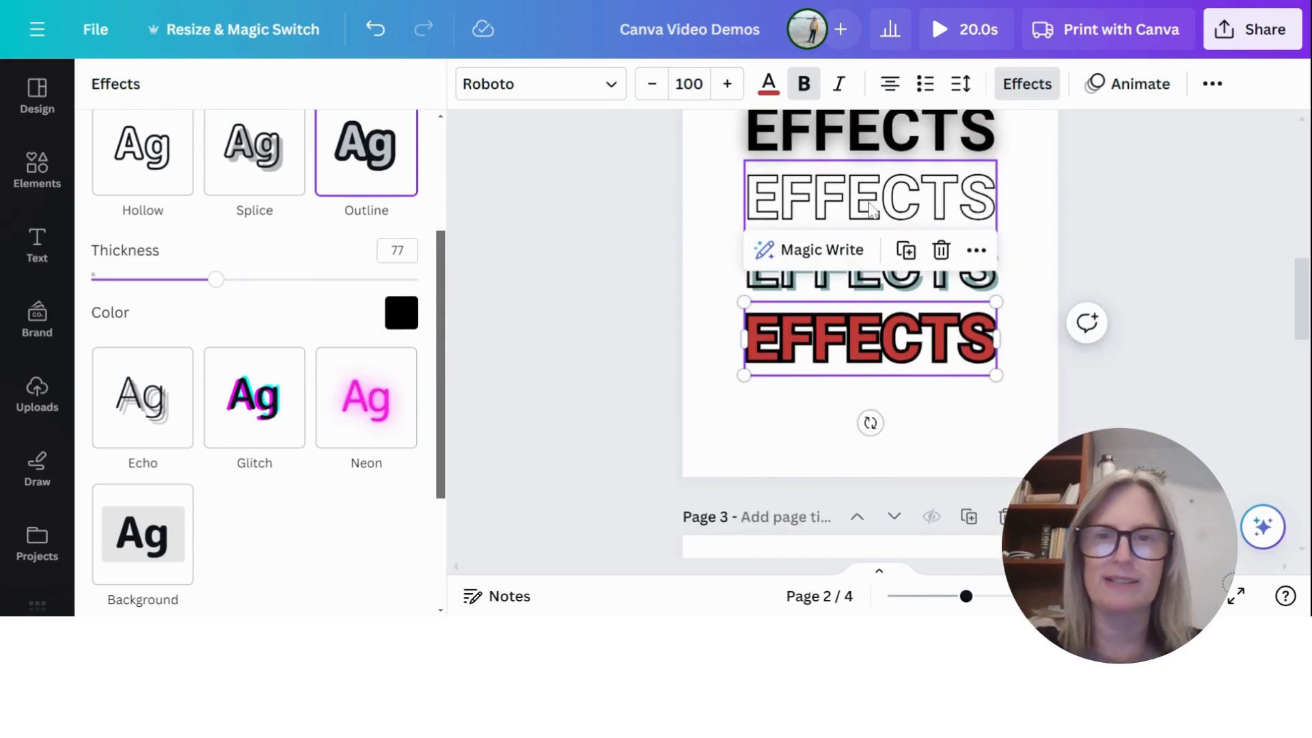
{"action": "left_click", "coordinate": [906, 250]}
{"action": "left_click_drag", "start_coordinate": [892, 348], "coordinate": [895, 408]}
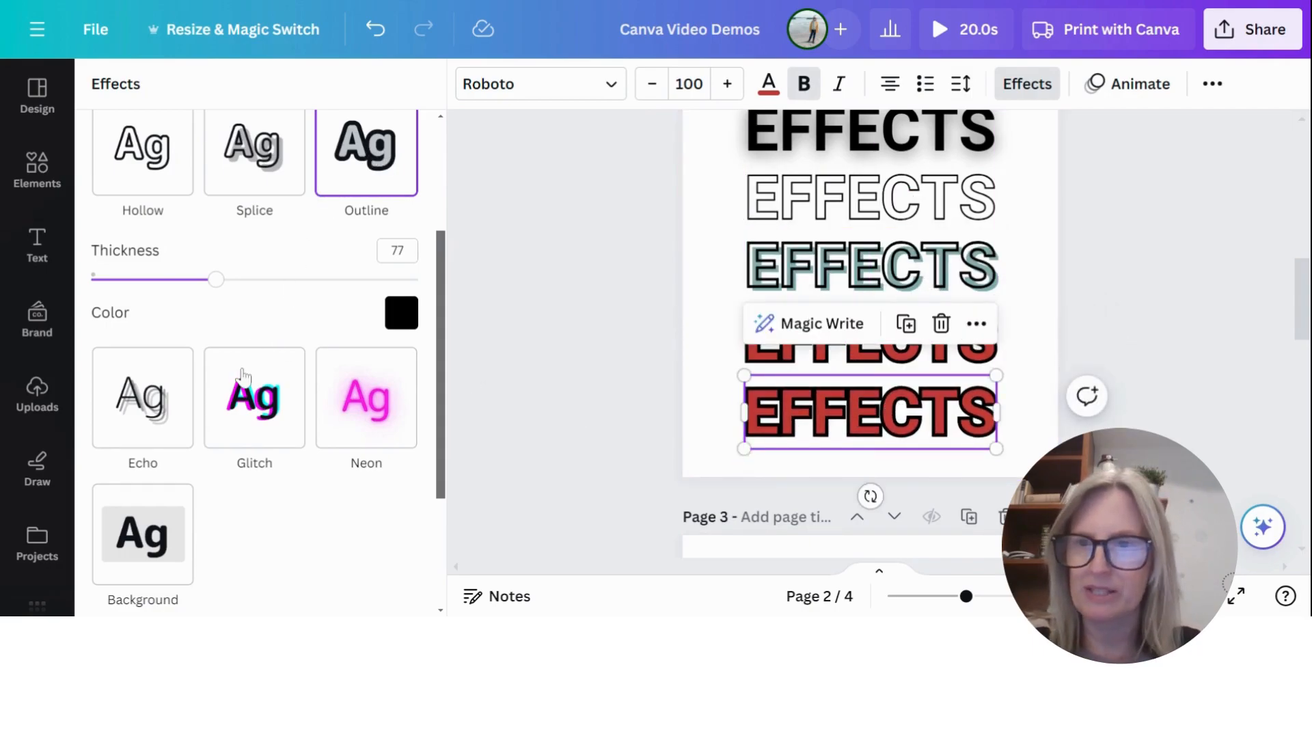
{"action": "left_click", "coordinate": [145, 394]}
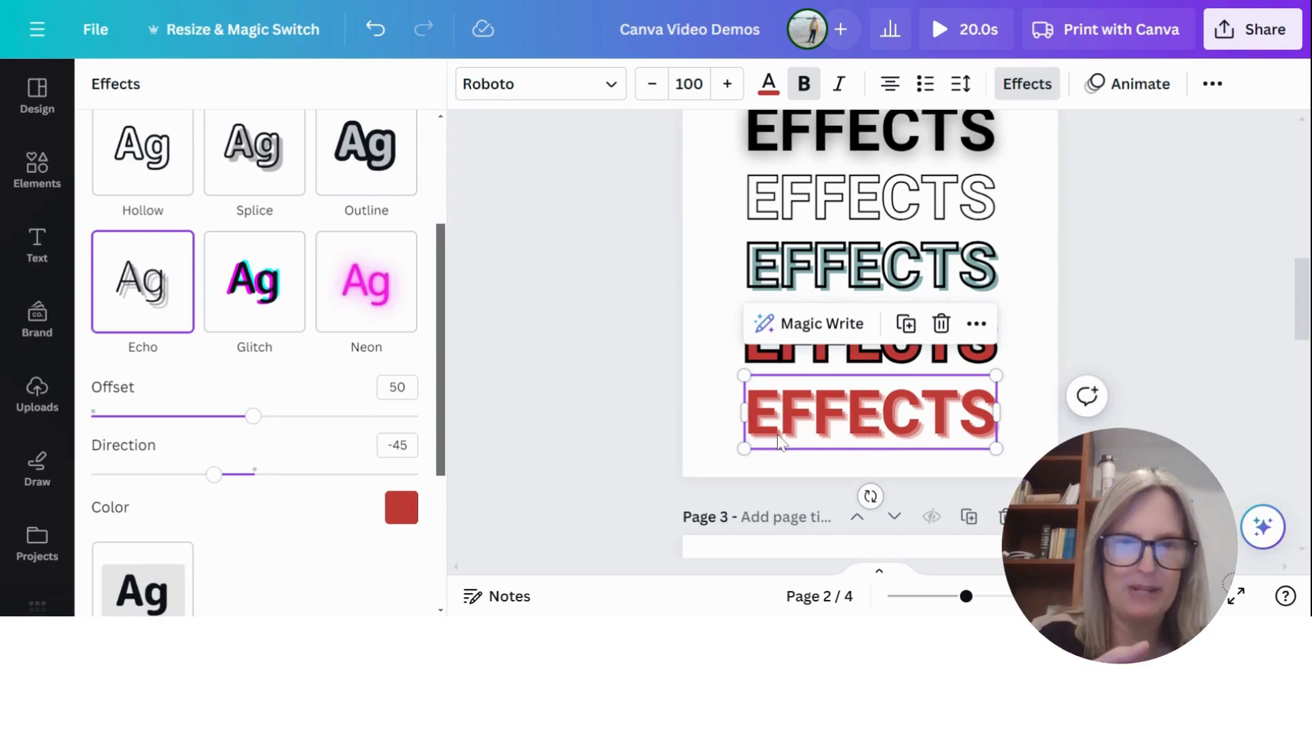
Step: Try teal as the Echo color, set it to the dark gray brand color, and make the title's text black
{"action": "left_click", "coordinate": [401, 511]}
{"action": "left_click", "coordinate": [219, 322]}
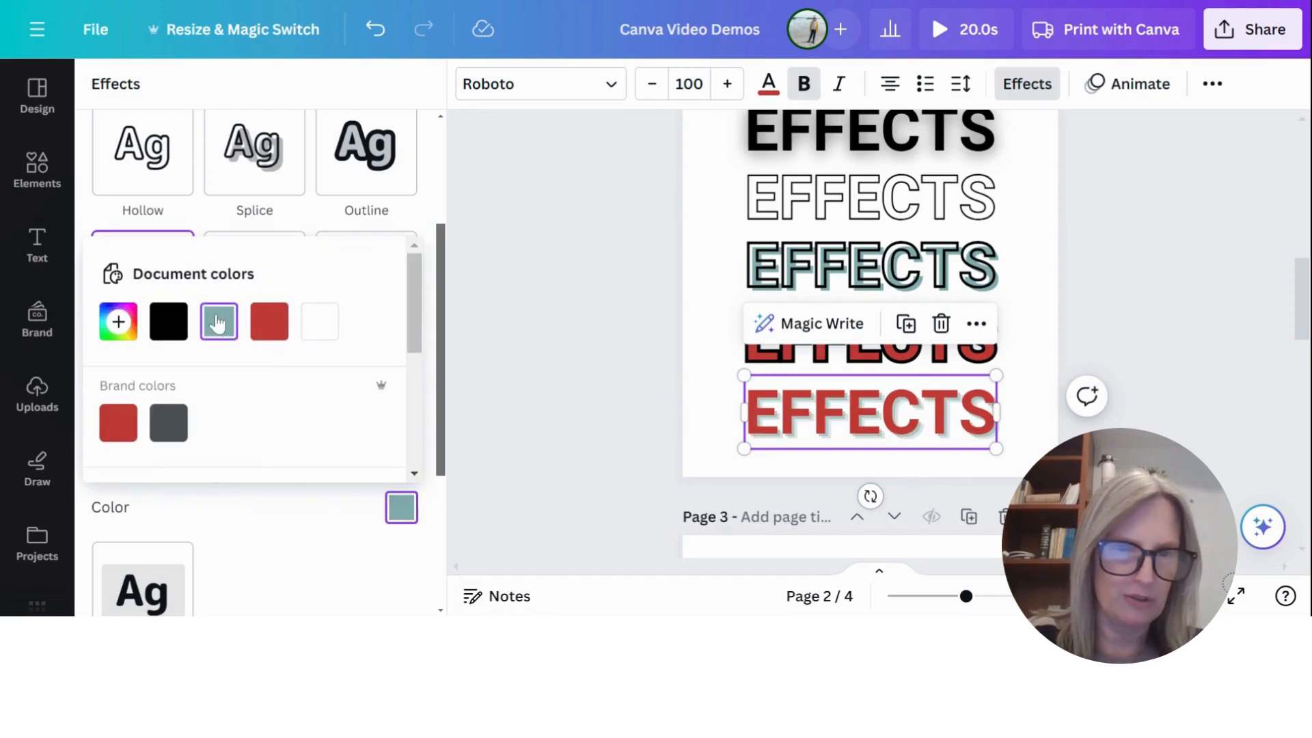
{"action": "left_click", "coordinate": [168, 427]}
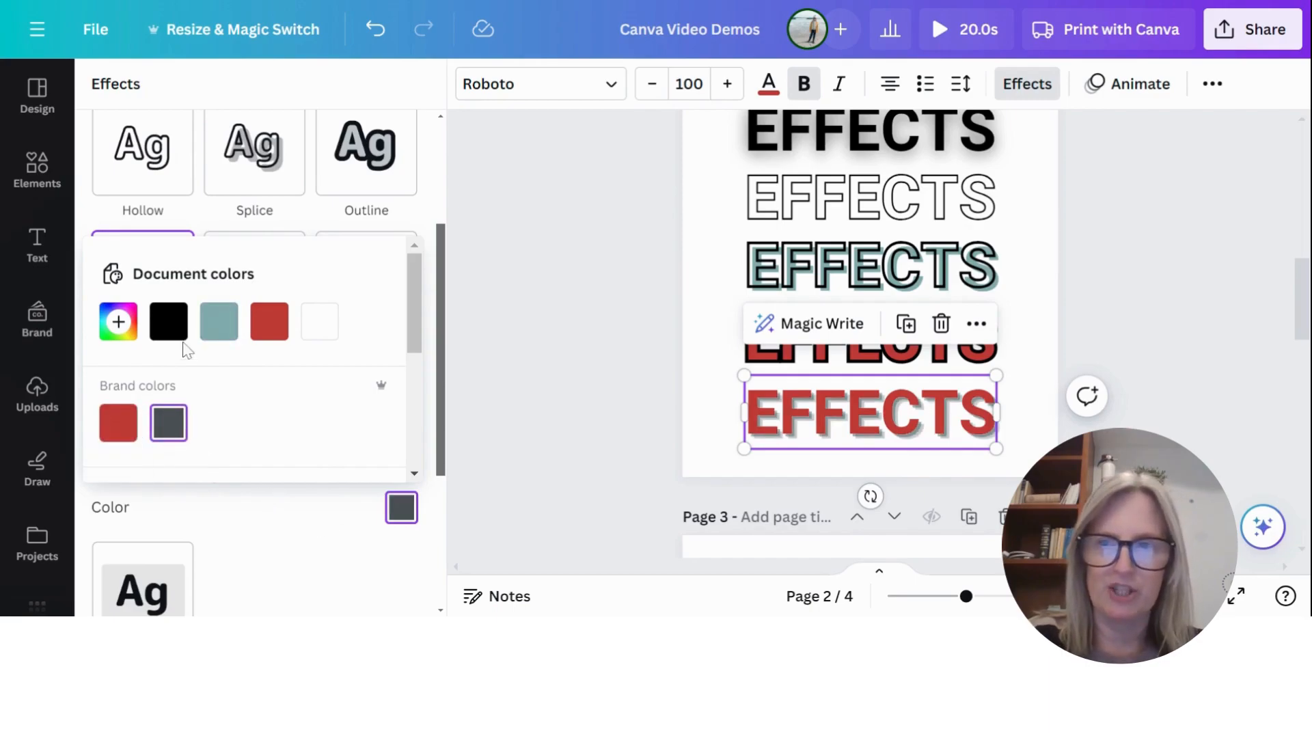
{"action": "left_click", "coordinate": [769, 83]}
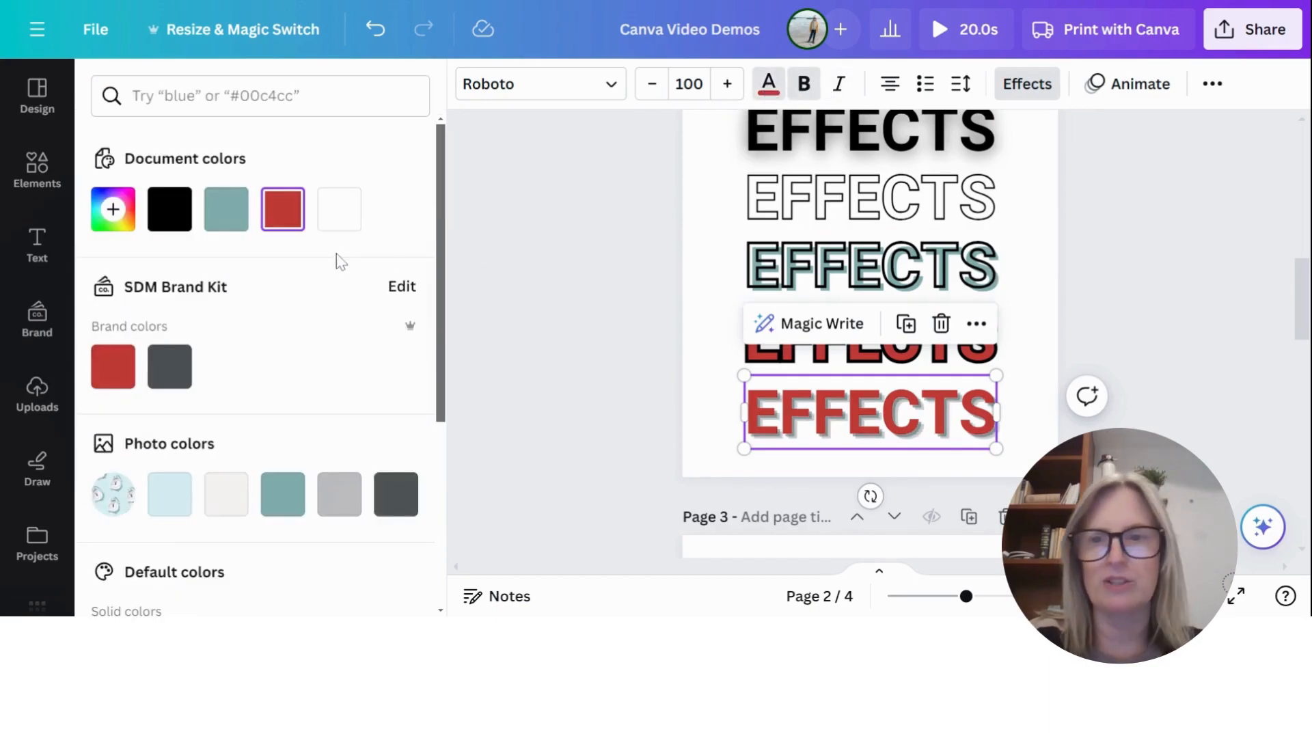
{"action": "left_click", "coordinate": [171, 212]}
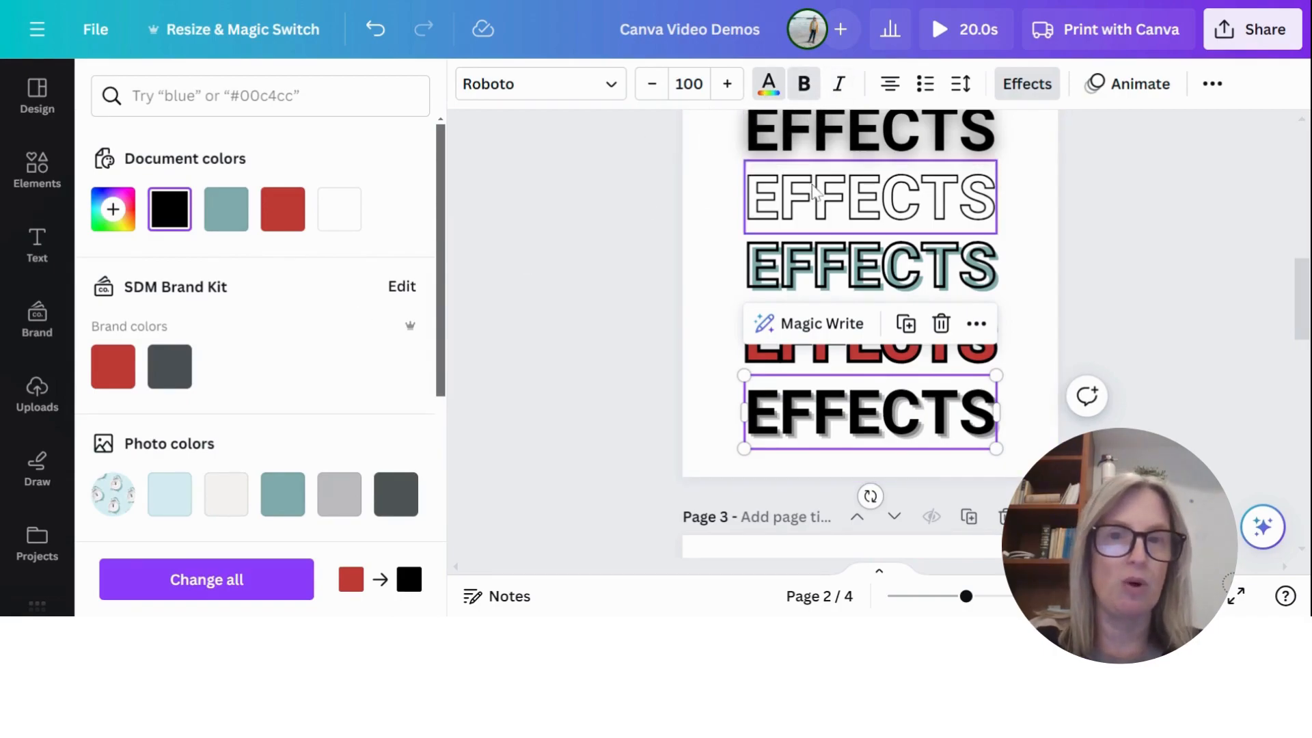
Step: Place a copy of the Echo-styled EFFECTS title near the top of page 3, and give it the Glitch effect
{"action": "left_click", "coordinate": [1043, 101]}
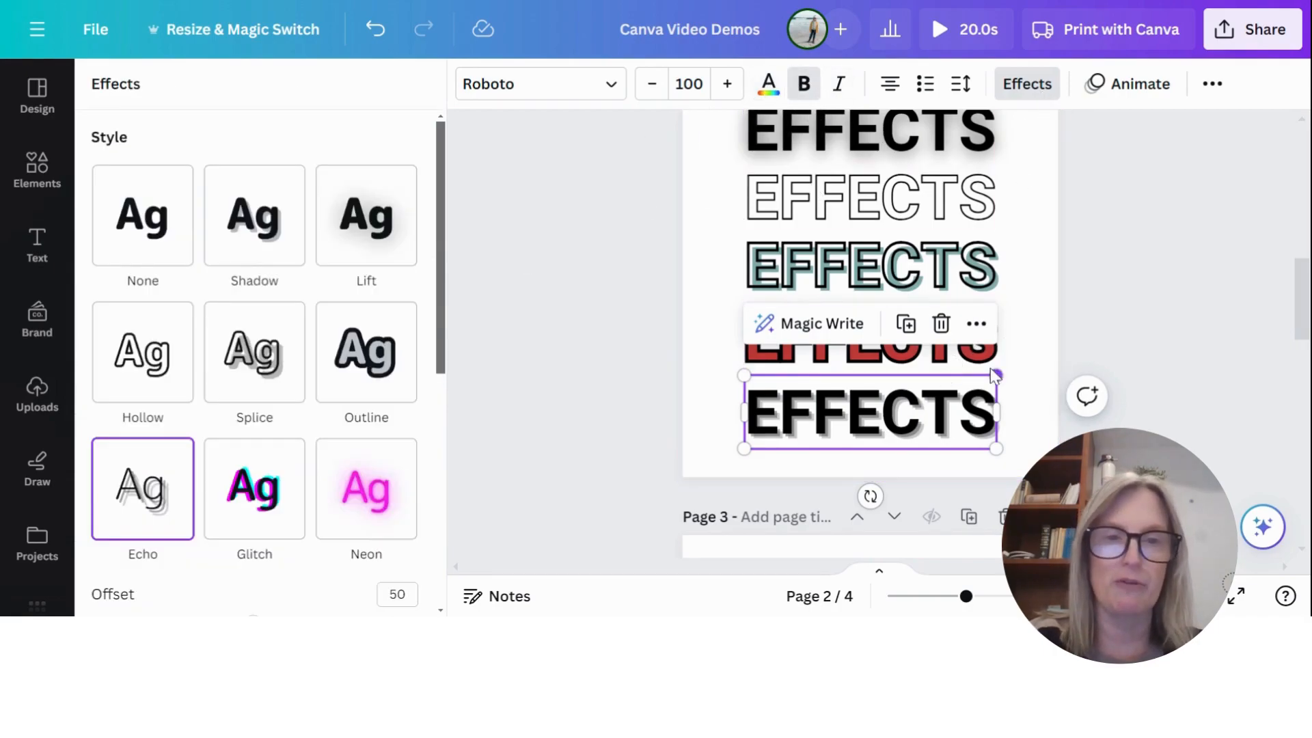
{"action": "scroll", "coordinate": [1053, 358], "scroll_direction": "down", "scroll_amount": 3}
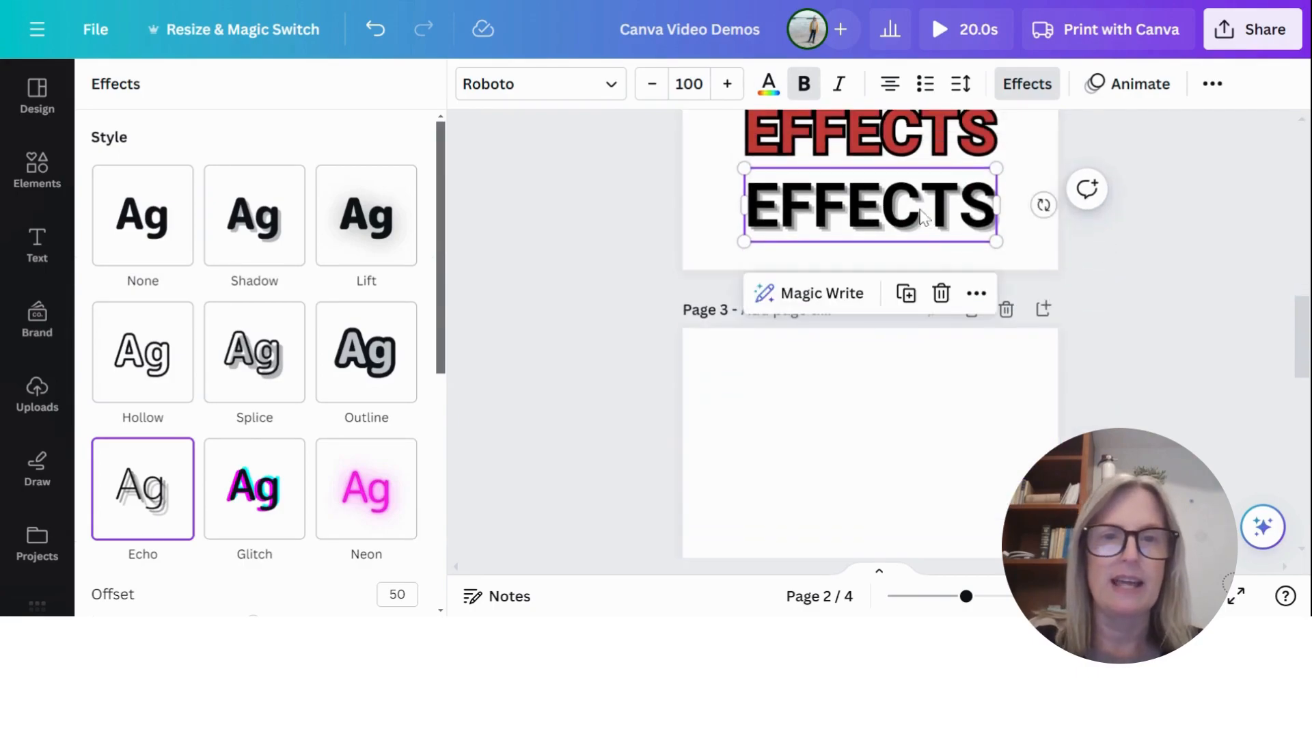
{"action": "left_click_drag", "start_coordinate": [893, 184], "coordinate": [894, 381]}
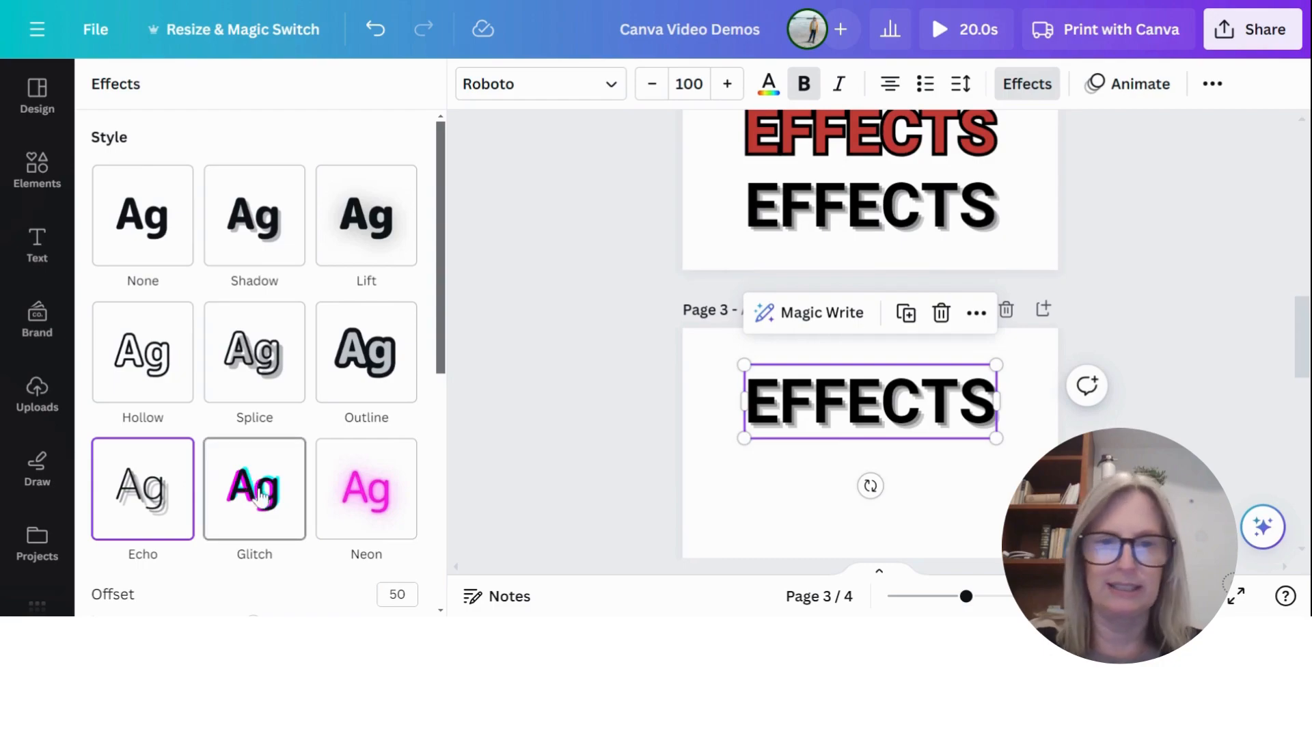
{"action": "left_click", "coordinate": [263, 498]}
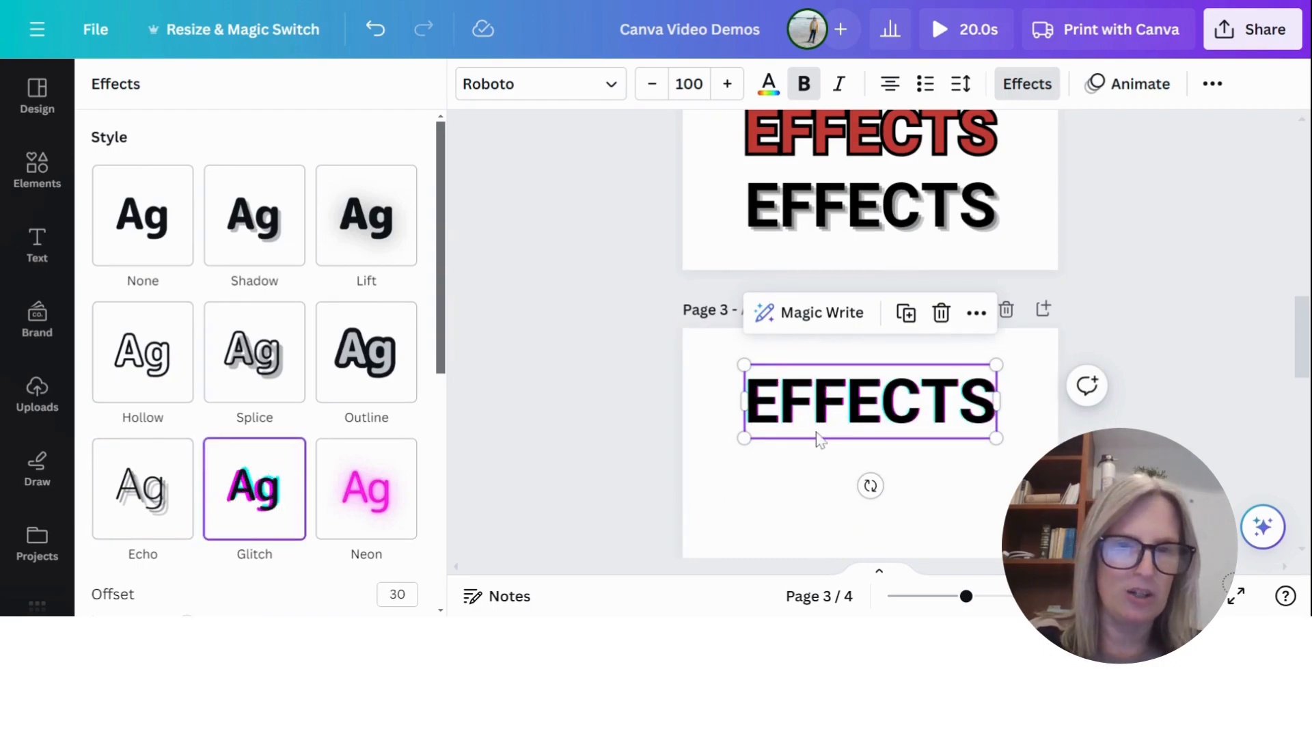
Step: Set the page 3 title's glitch to offset 69 and direction 35 with the cyan and red color pair
{"action": "scroll", "coordinate": [205, 431], "scroll_direction": "down", "scroll_amount": 3}
{"action": "left_click_drag", "start_coordinate": [193, 429], "coordinate": [289, 487]}
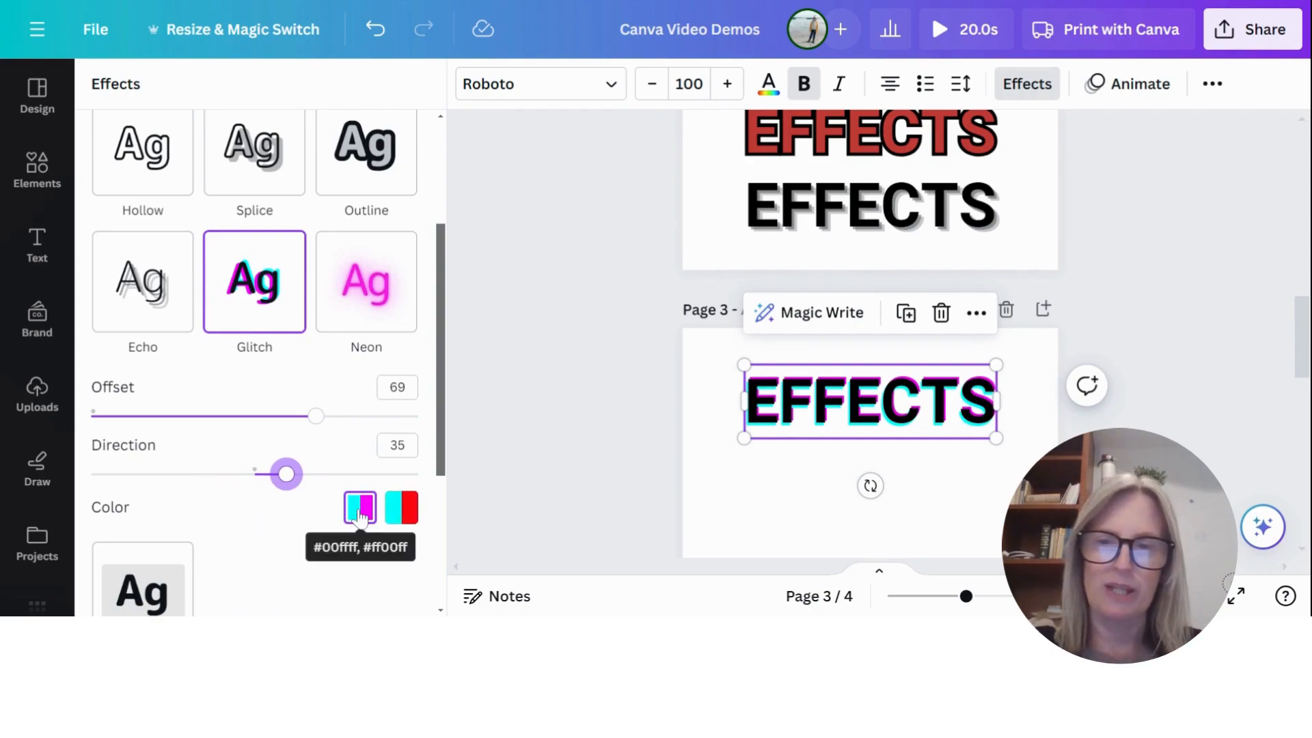
{"action": "left_click", "coordinate": [397, 513]}
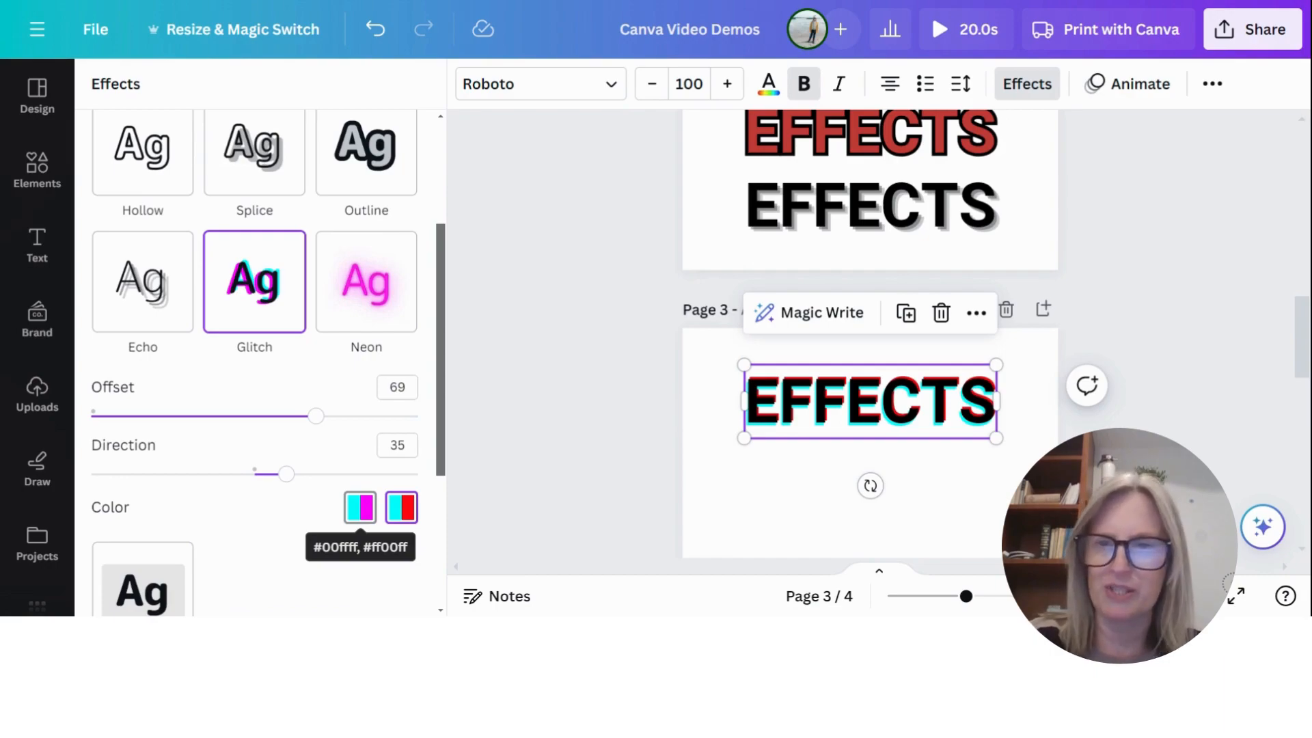
Step: Duplicate the Glitch-styled EFFECTS title directly below itself on page 3, and give the copy the Neon effect
{"action": "left_click", "coordinate": [906, 313]}
{"action": "left_click_drag", "start_coordinate": [892, 437], "coordinate": [885, 495]}
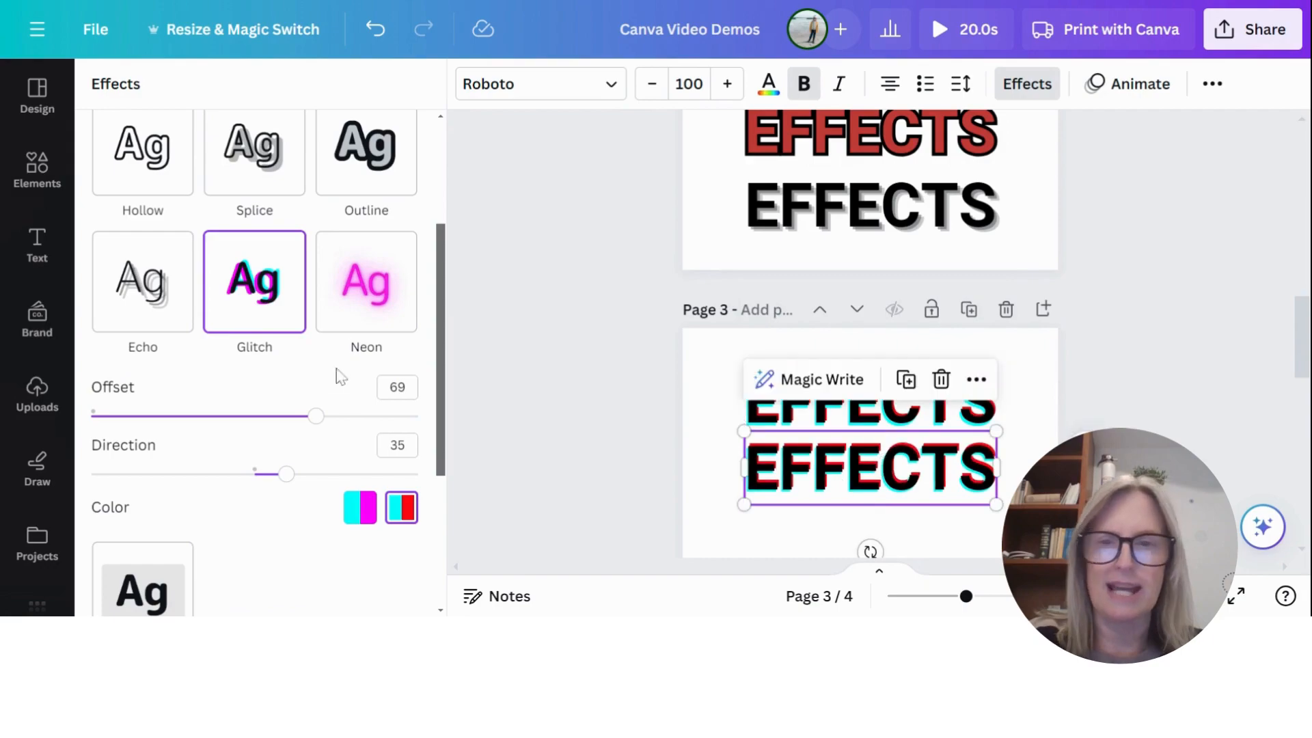
{"action": "left_click", "coordinate": [384, 296]}
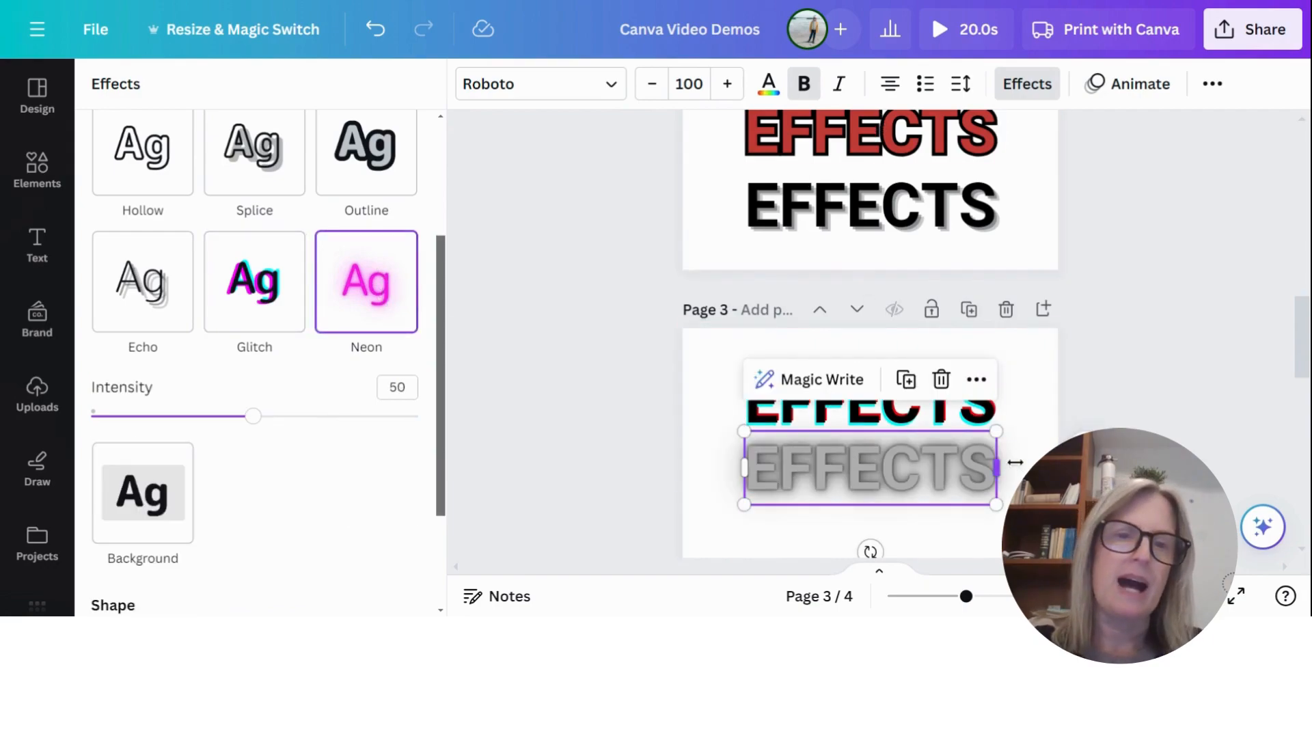
Step: Try red, light orange, dark blue and orange as the text color of the Neon-styled EFFECTS title on page 3
{"action": "scroll", "coordinate": [1019, 473], "scroll_direction": "down", "scroll_amount": 2}
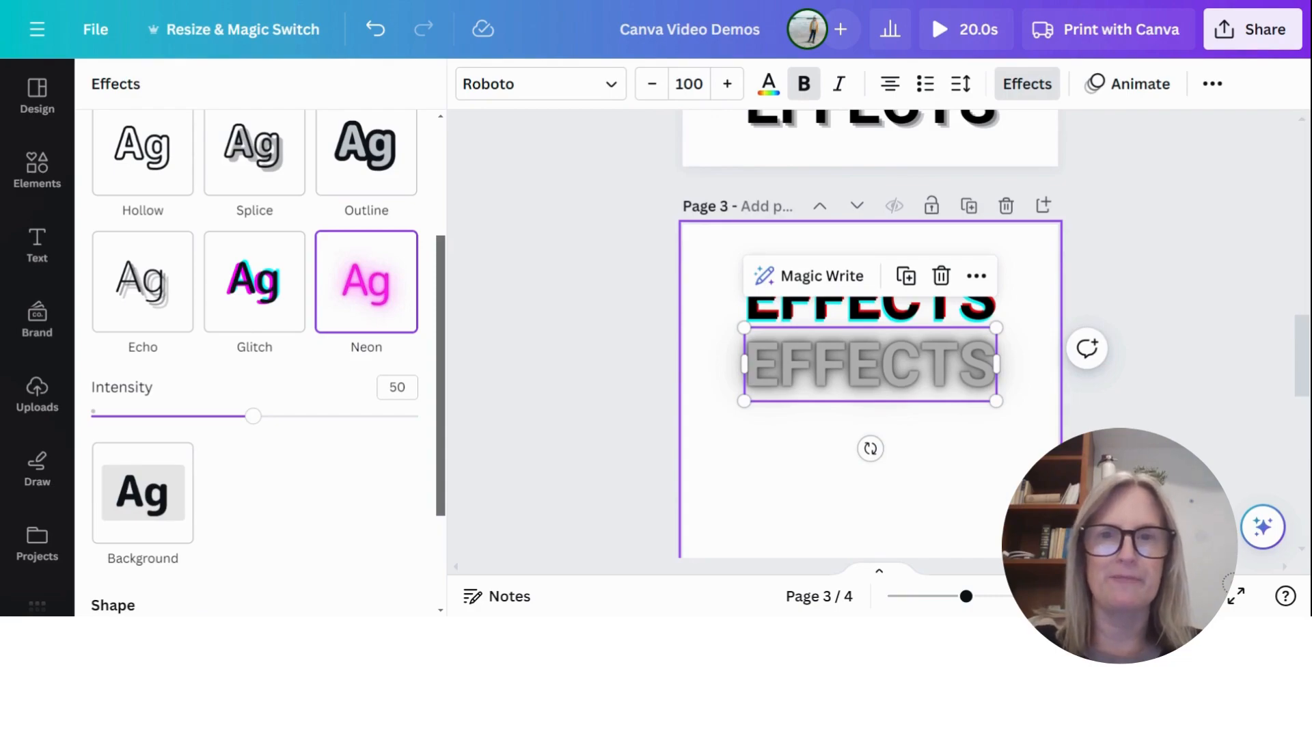
{"action": "left_click", "coordinate": [768, 96]}
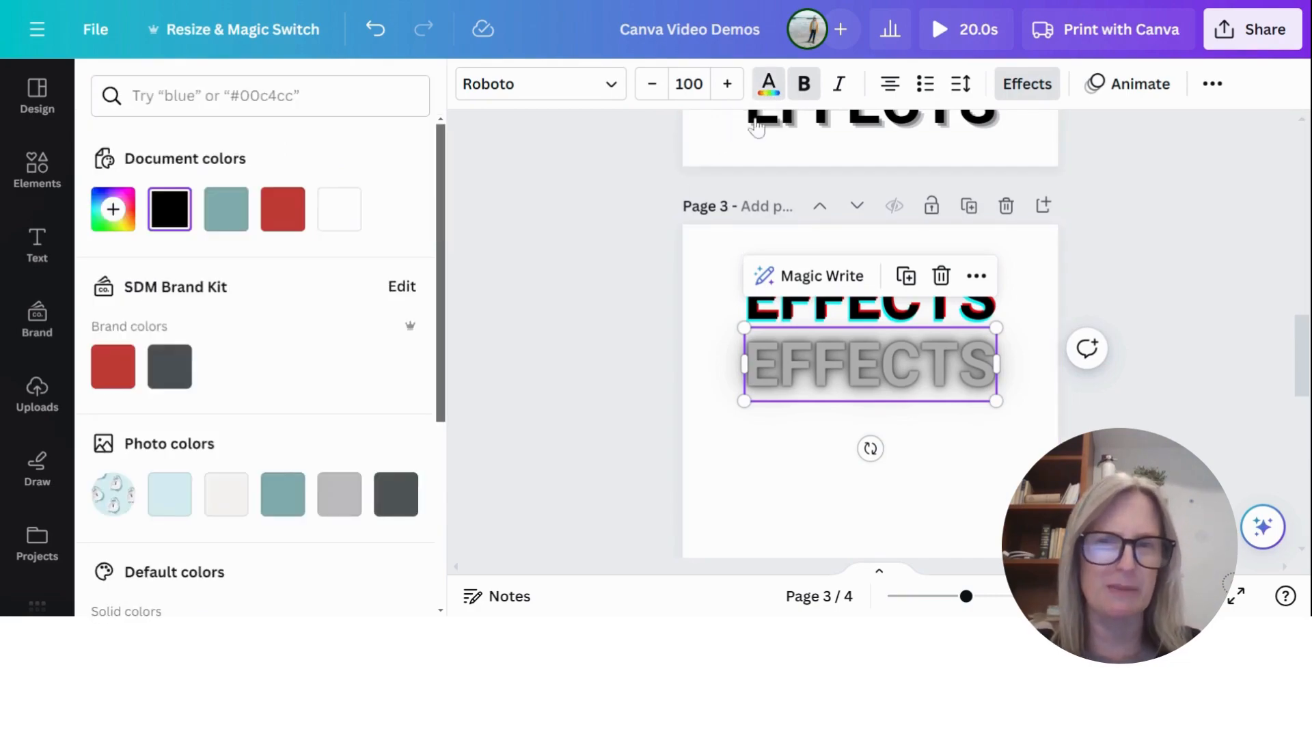
{"action": "left_click", "coordinate": [284, 208]}
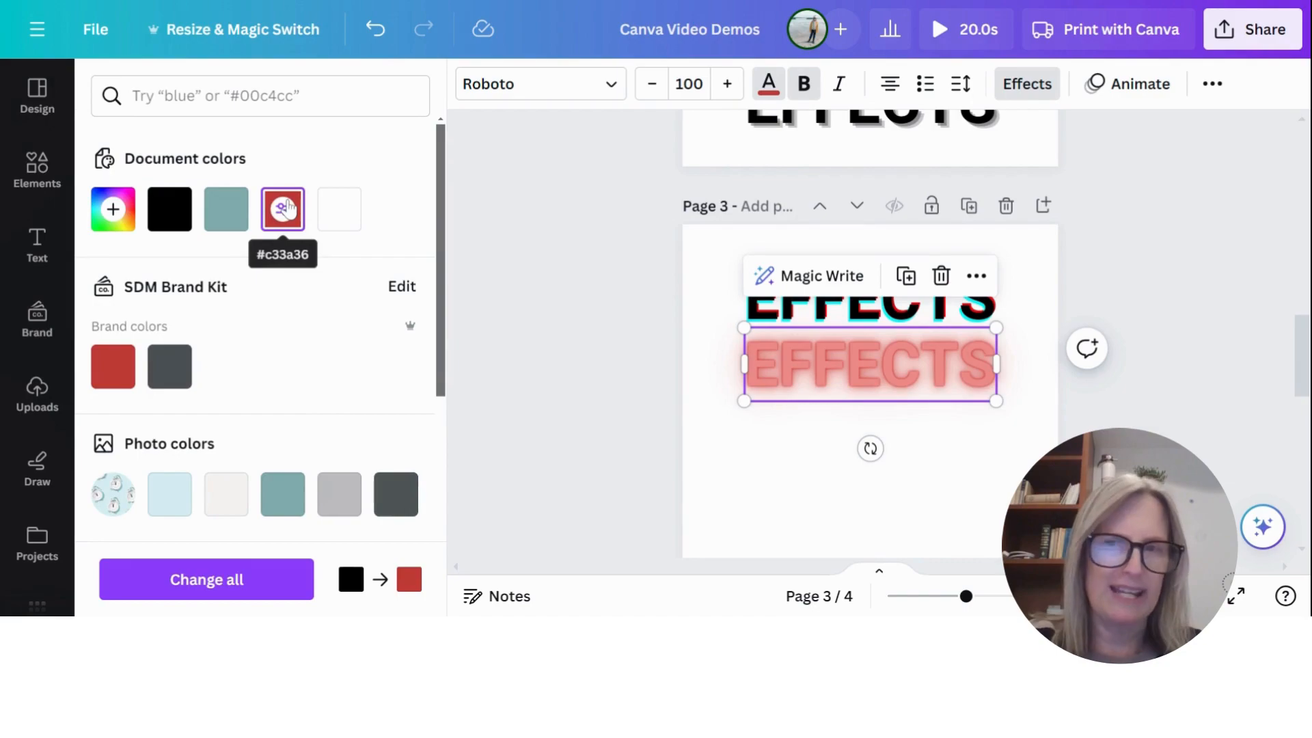
{"action": "scroll", "coordinate": [322, 387], "scroll_direction": "down", "scroll_amount": 5}
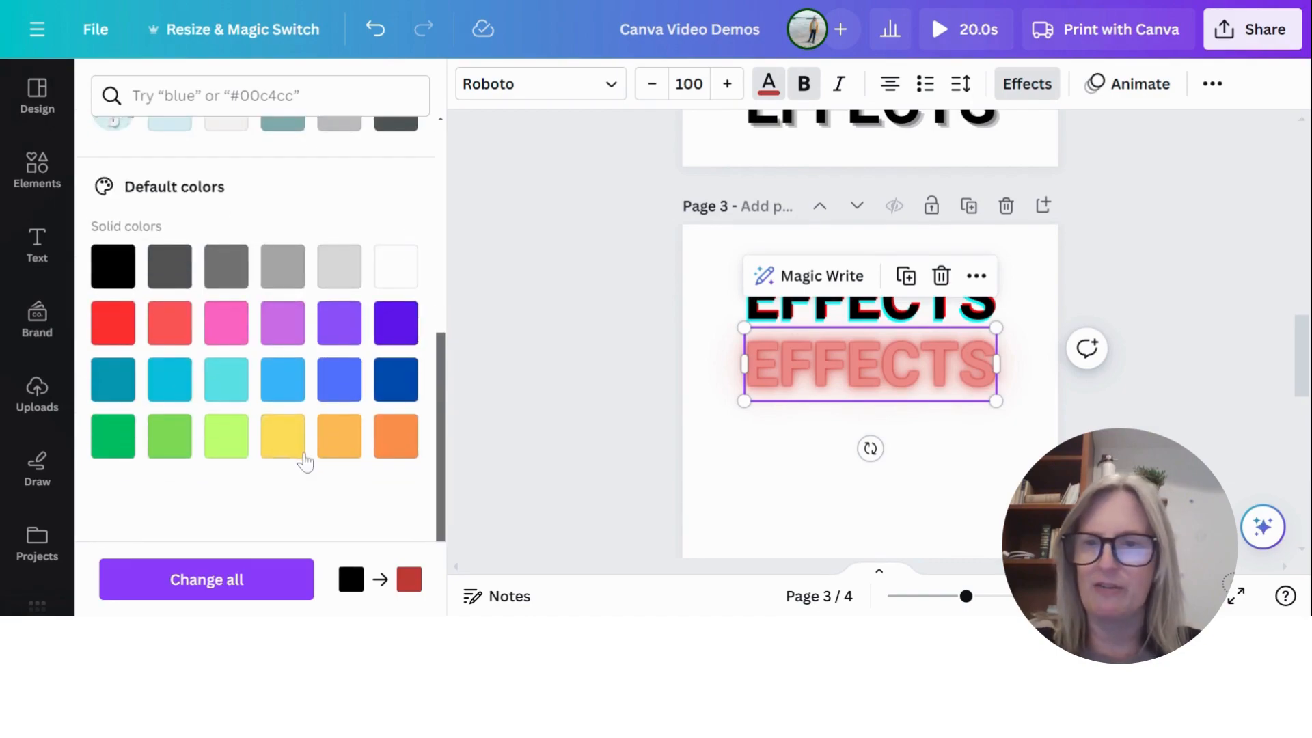
{"action": "left_click", "coordinate": [341, 438]}
{"action": "left_click", "coordinate": [392, 443]}
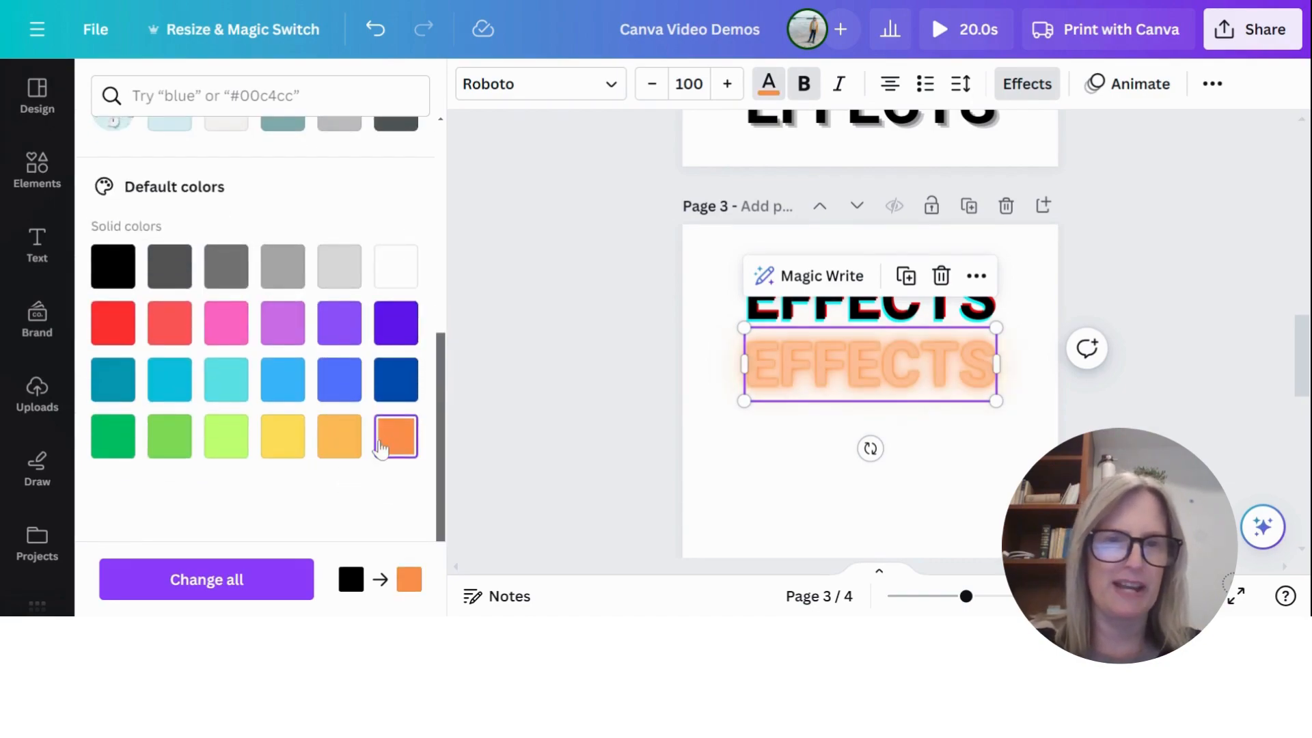
{"action": "left_click", "coordinate": [341, 445]}
{"action": "left_click", "coordinate": [394, 378]}
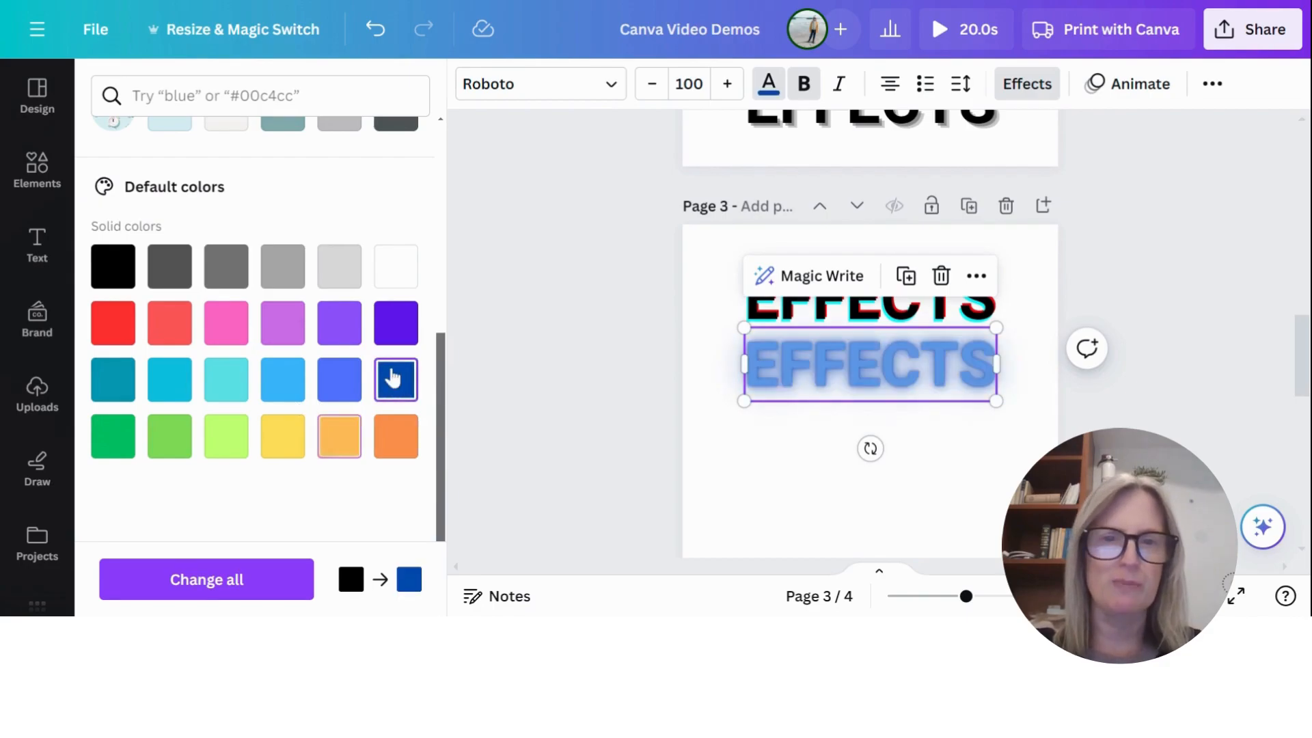
{"action": "left_click", "coordinate": [394, 436]}
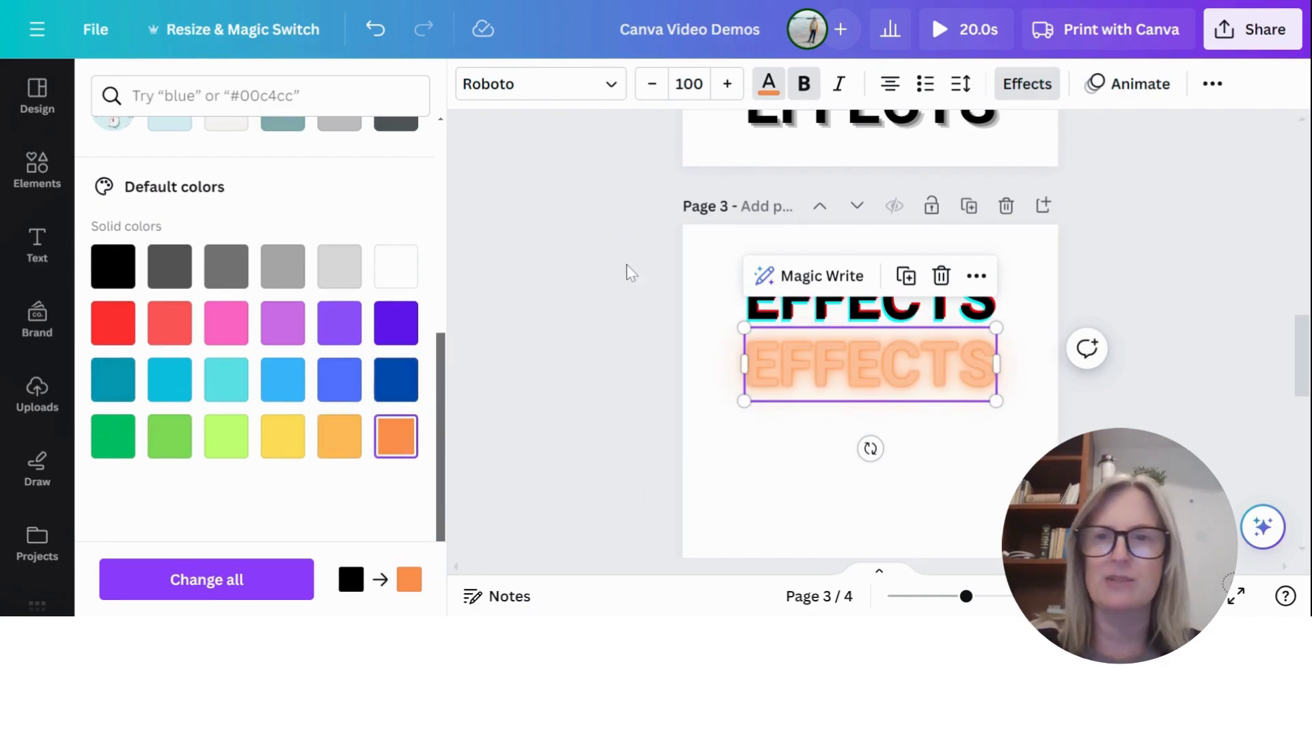
{"action": "scroll", "coordinate": [618, 249], "scroll_direction": "up", "scroll_amount": 3}
{"action": "scroll", "coordinate": [599, 373], "scroll_direction": "down", "scroll_amount": 3}
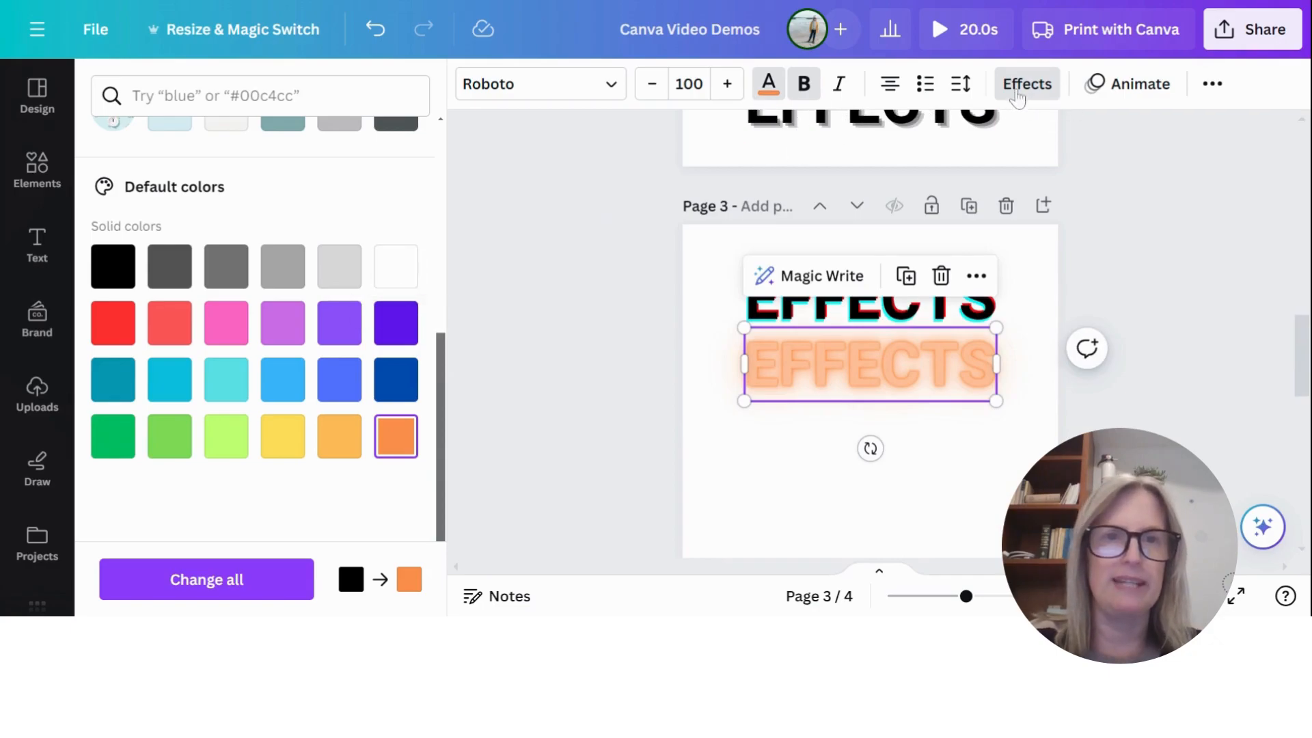
Step: Add a square shape to page 3, place it around the Neon title, and resize it to 6.5 wide by 1.8 high
{"action": "left_click", "coordinate": [1023, 89]}
{"action": "left_click", "coordinate": [57, 188]}
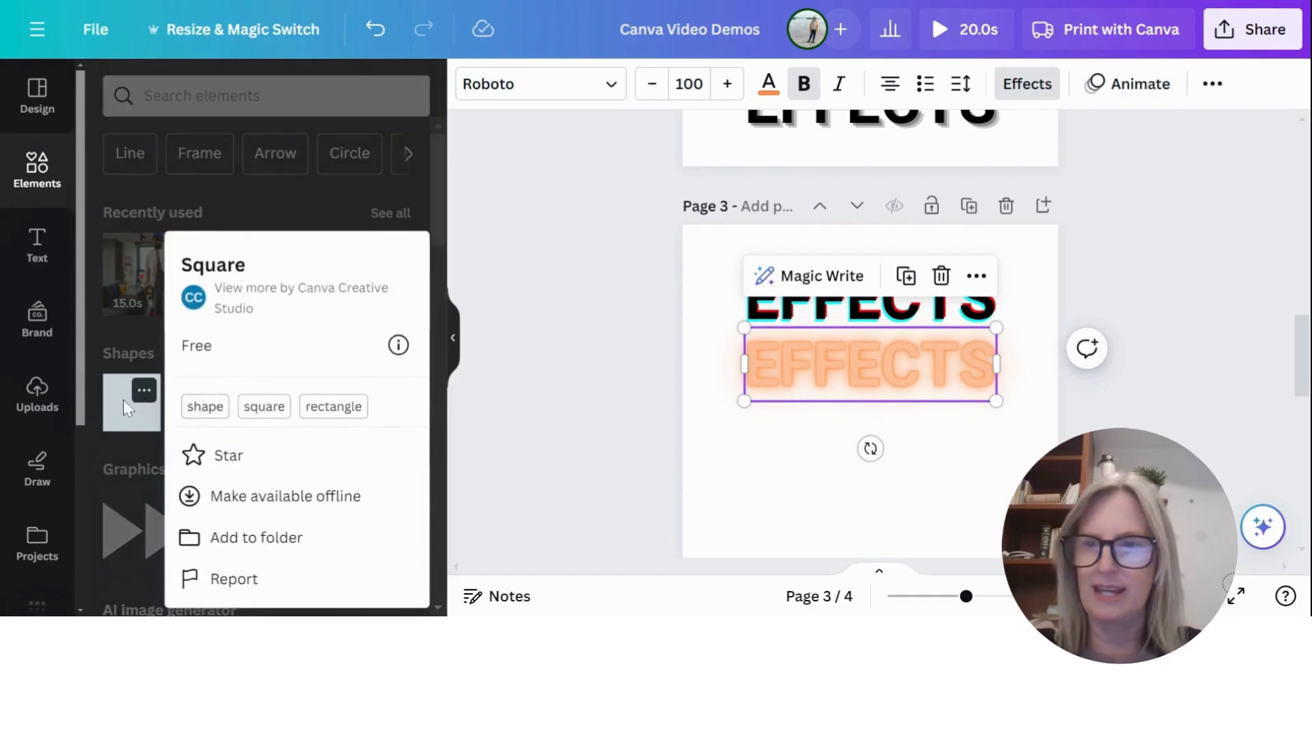
{"action": "left_click", "coordinate": [130, 405]}
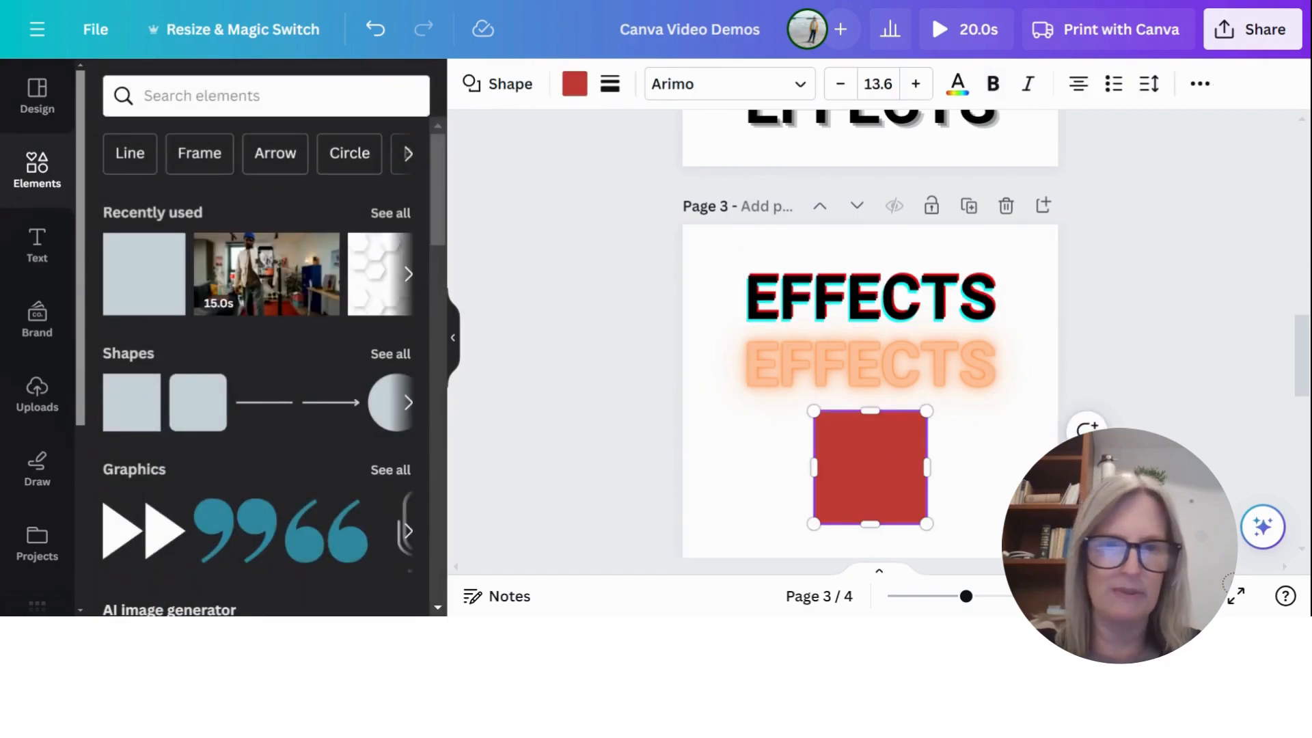
{"action": "left_click_drag", "start_coordinate": [863, 456], "coordinate": [773, 360]}
{"action": "left_click_drag", "start_coordinate": [841, 384], "coordinate": [1014, 384]}
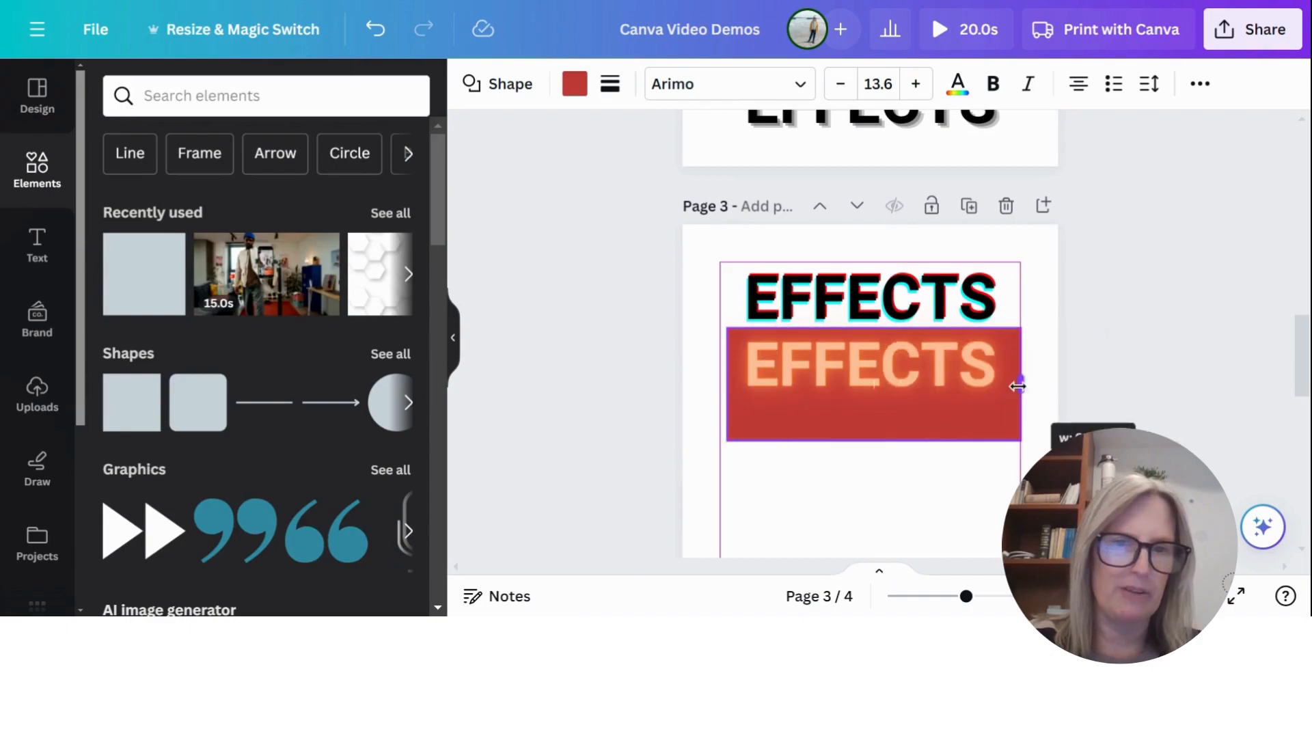
{"action": "left_click_drag", "start_coordinate": [864, 443], "coordinate": [867, 410]}
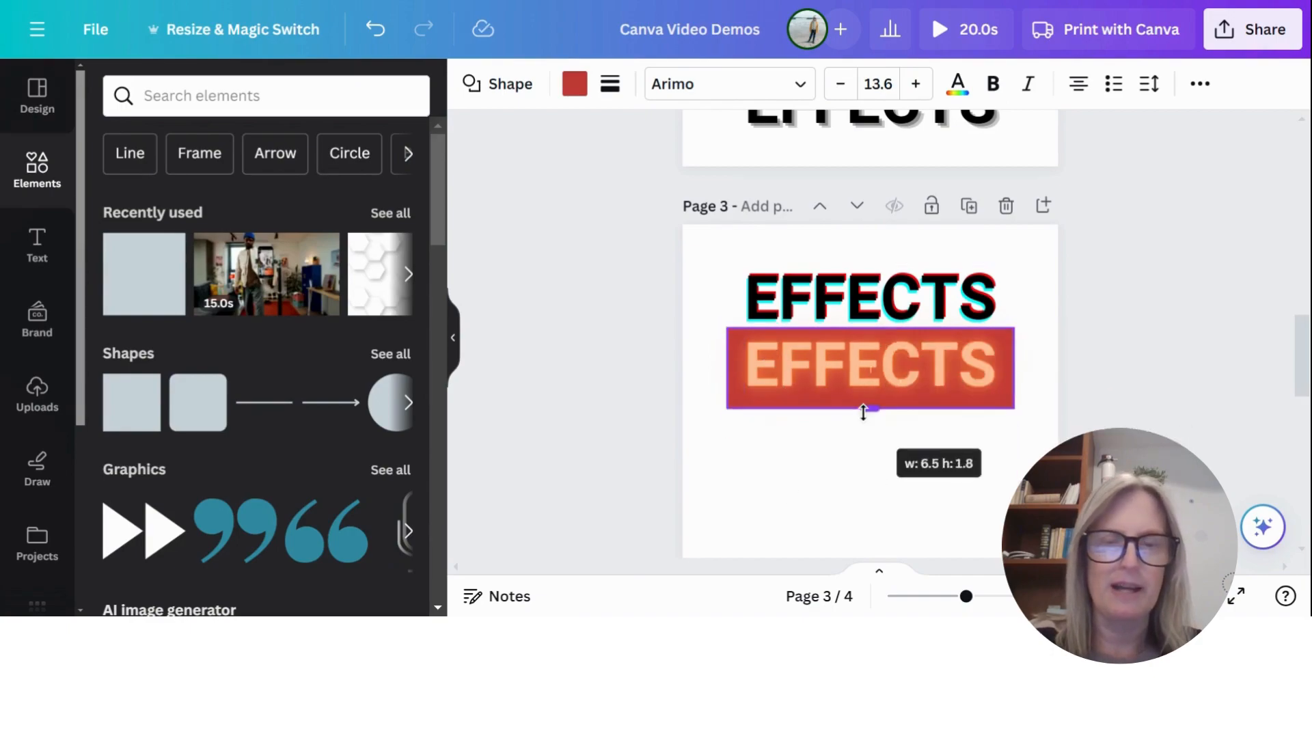
Step: Make the Neon title's text white and nudge it slightly down to sit centered on the red rectangle
{"action": "left_click", "coordinate": [958, 84]}
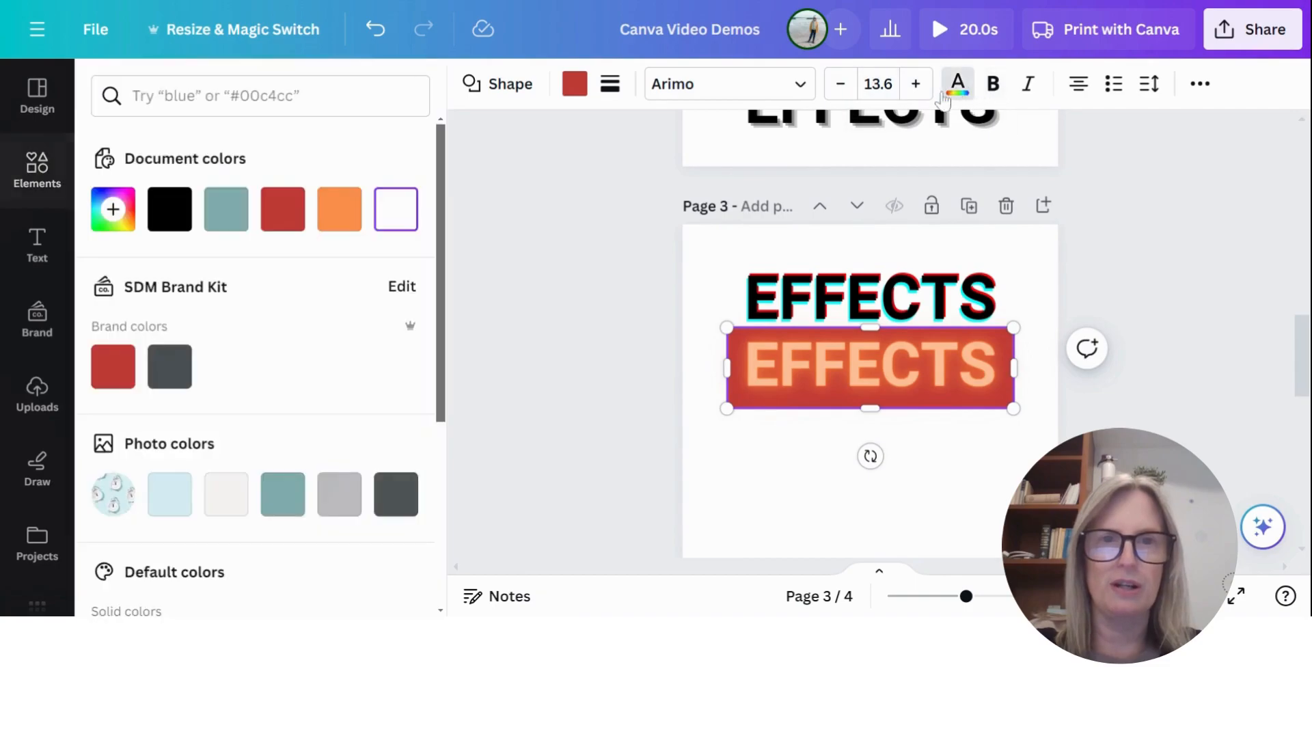
{"action": "left_click", "coordinate": [397, 208]}
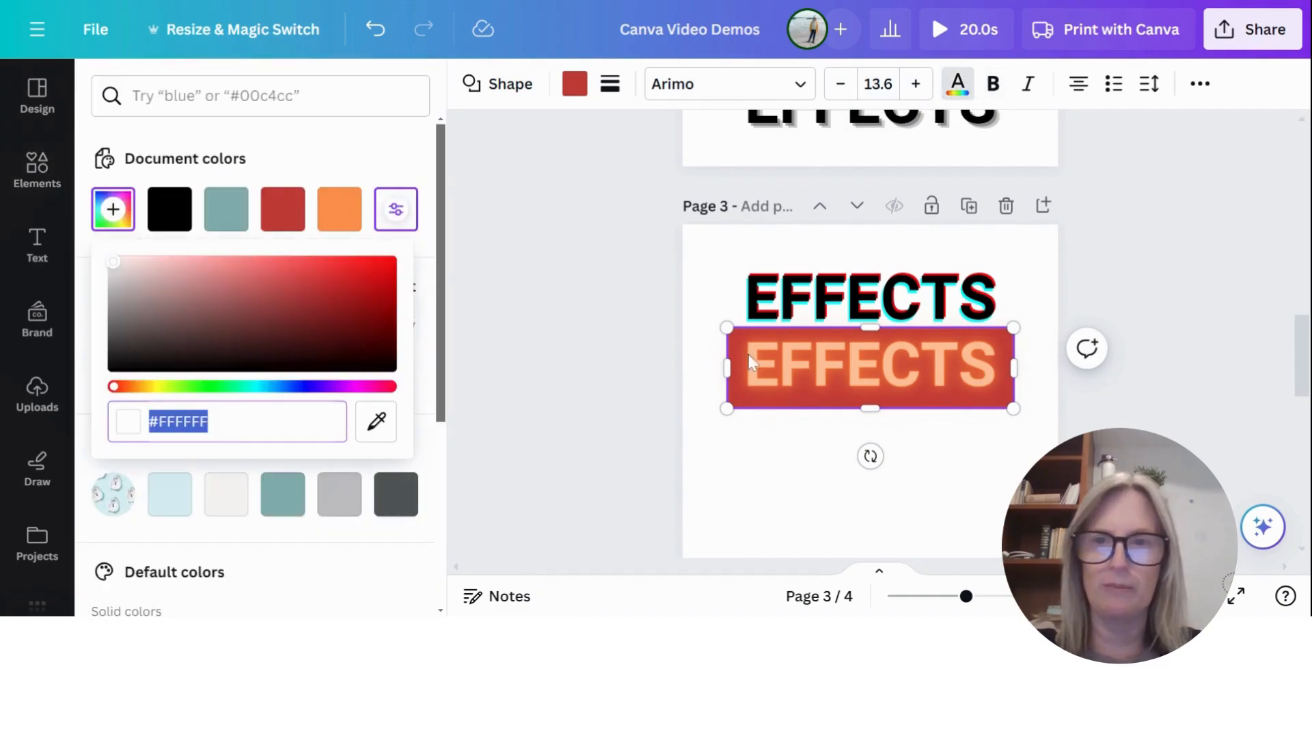
{"action": "left_click", "coordinate": [794, 370]}
{"action": "left_click", "coordinate": [770, 84]}
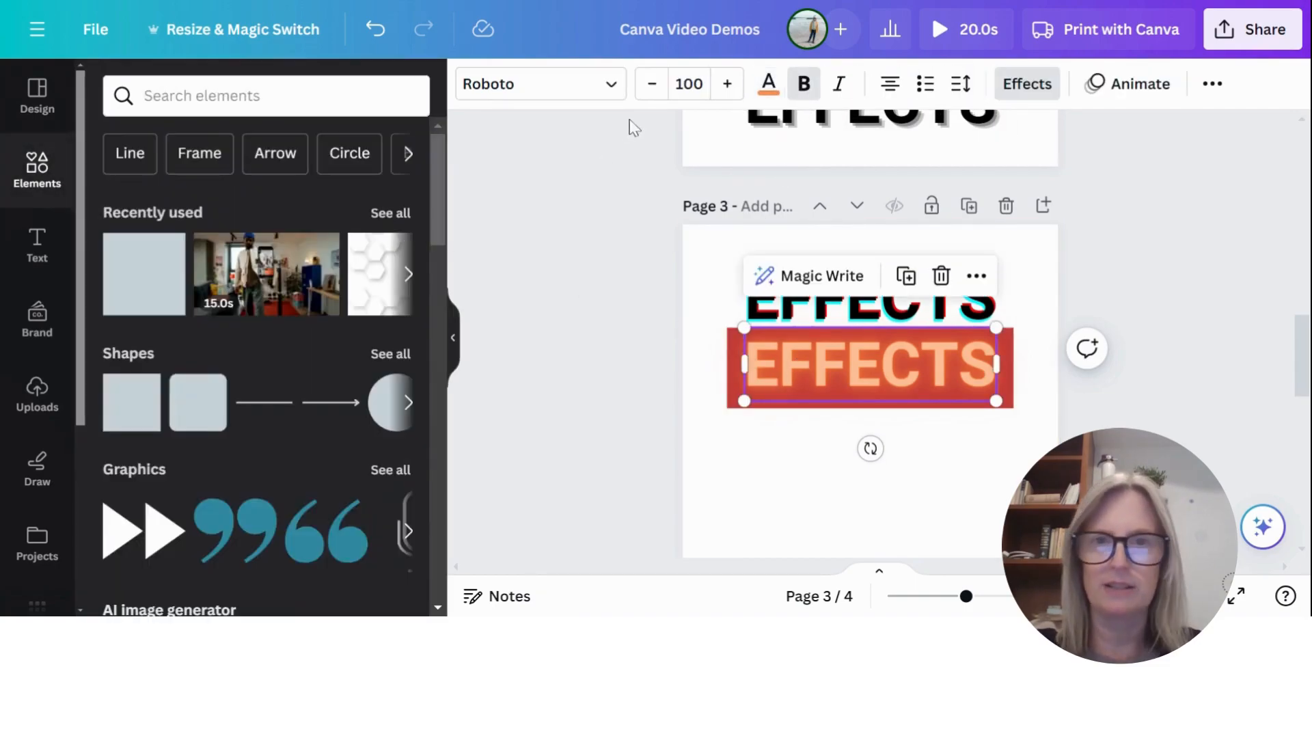
{"action": "left_click", "coordinate": [768, 84]}
{"action": "left_click", "coordinate": [396, 208]}
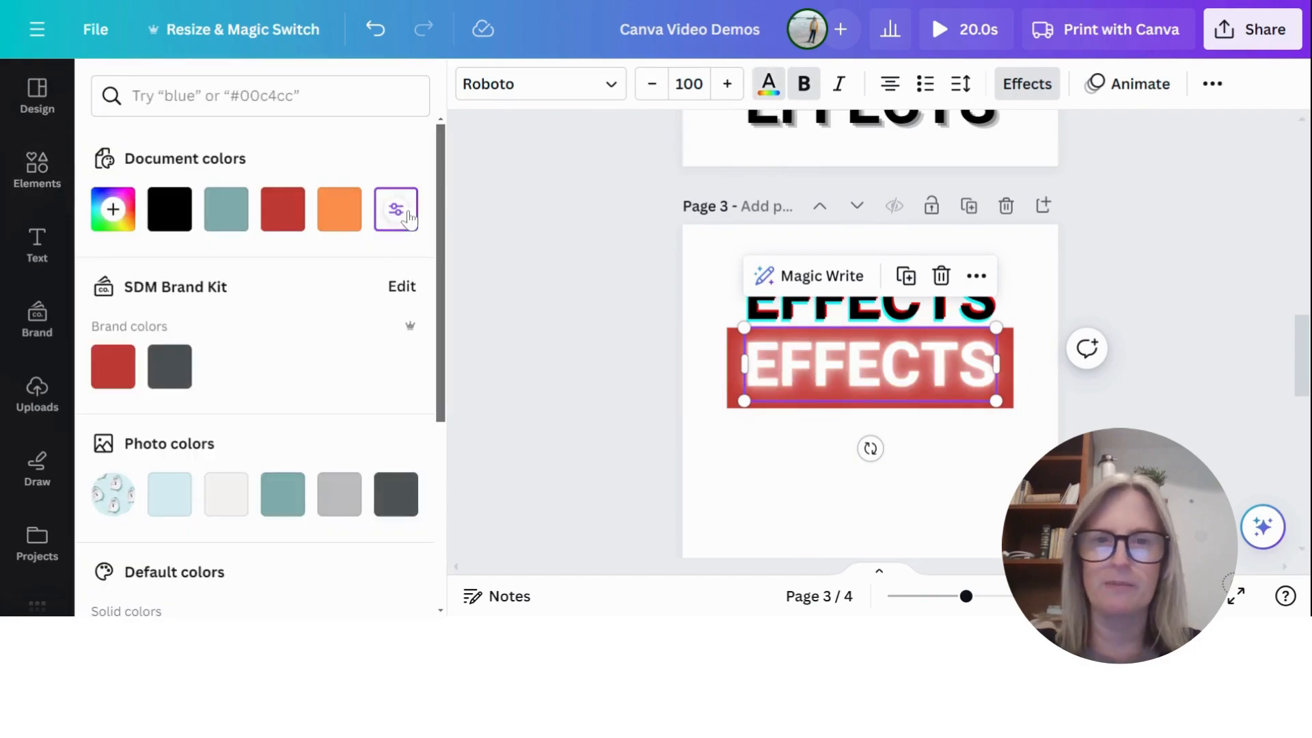
{"action": "left_click", "coordinate": [810, 503]}
{"action": "left_click", "coordinate": [862, 379]}
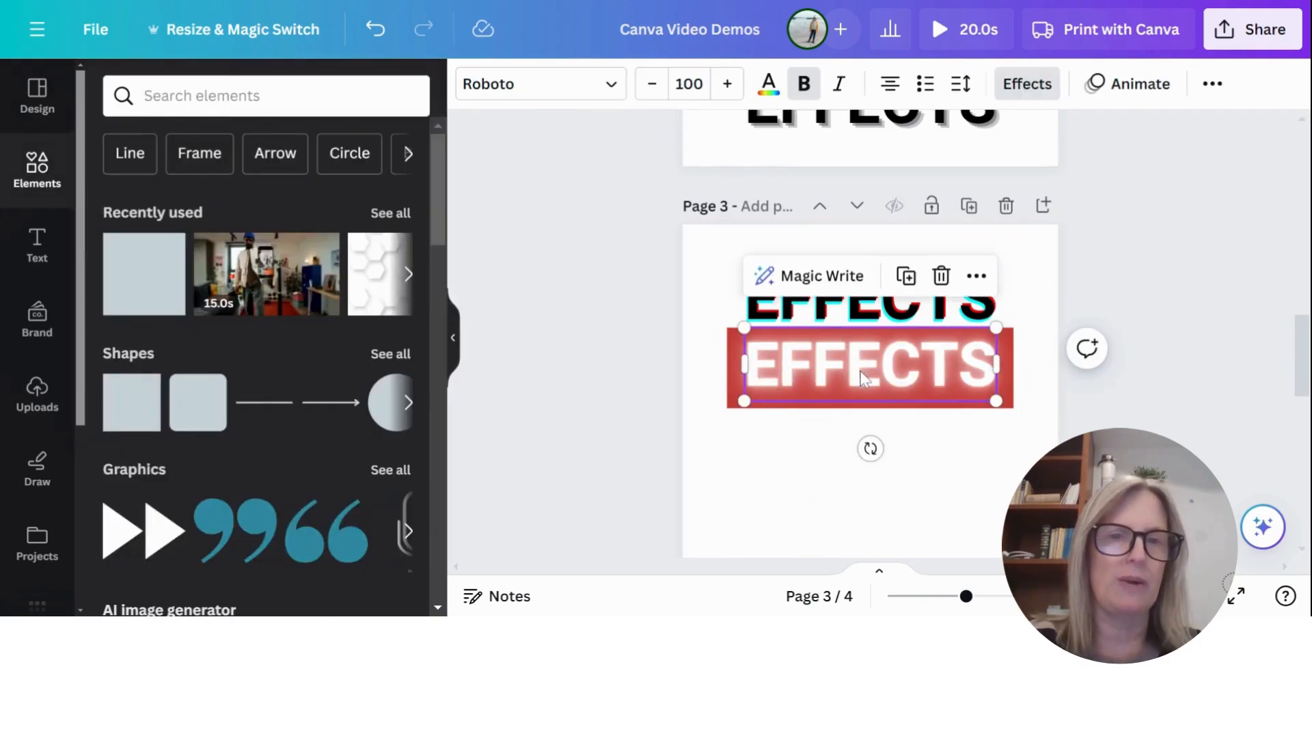
{"action": "left_click", "coordinate": [937, 478]}
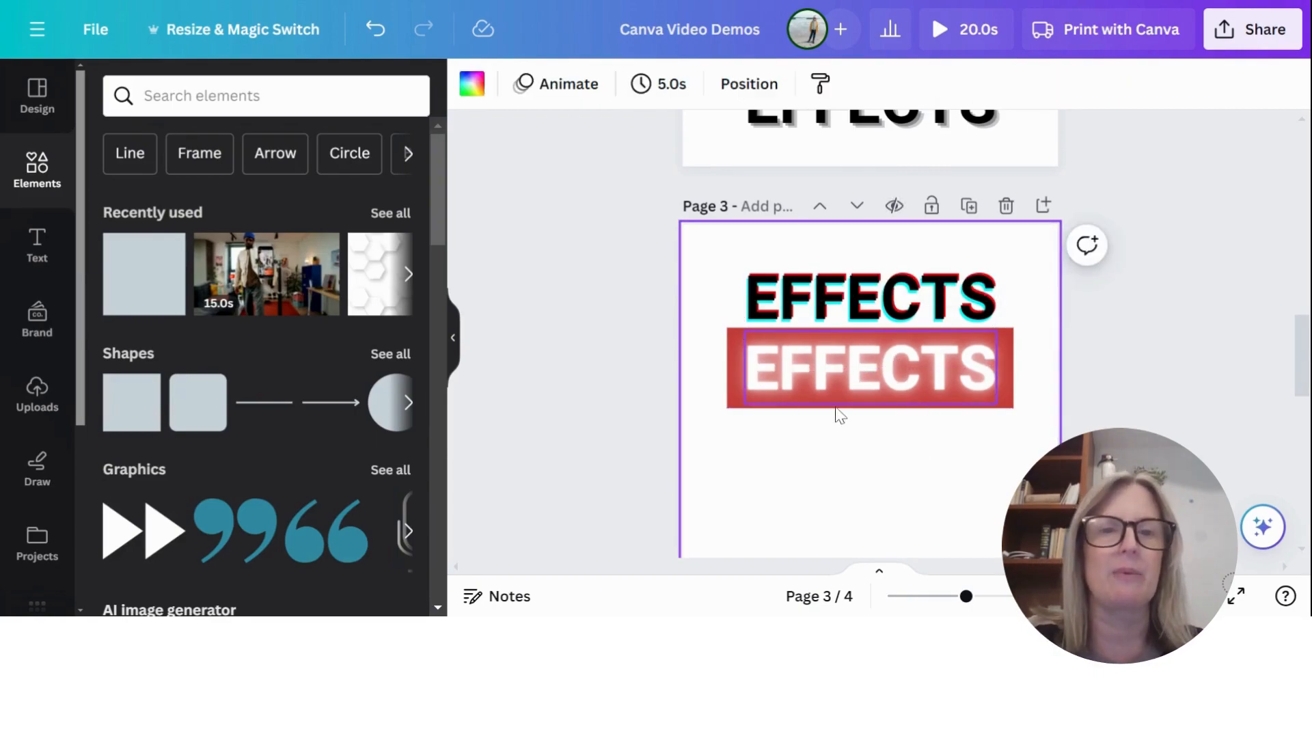
Step: Duplicate the white Neon title below the red rectangle and make the copy's text black
{"action": "left_click", "coordinate": [860, 342]}
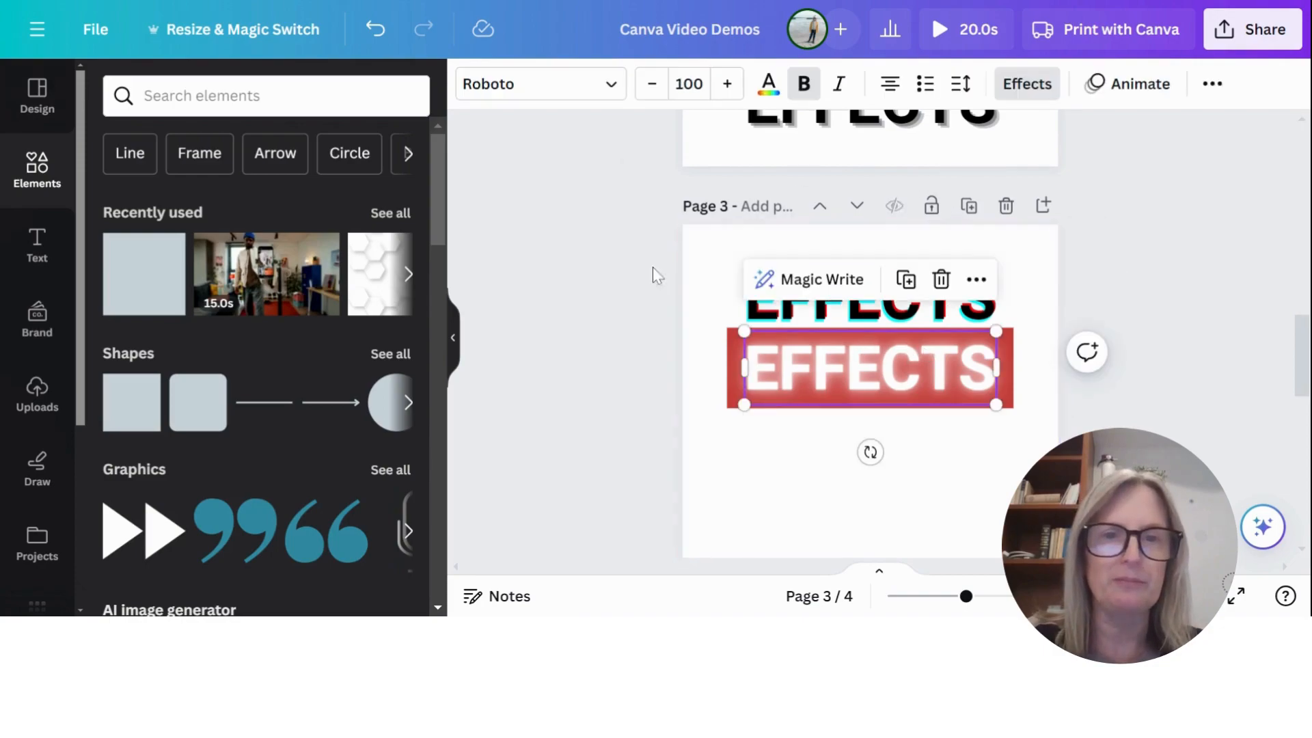
{"action": "left_click", "coordinate": [905, 286]}
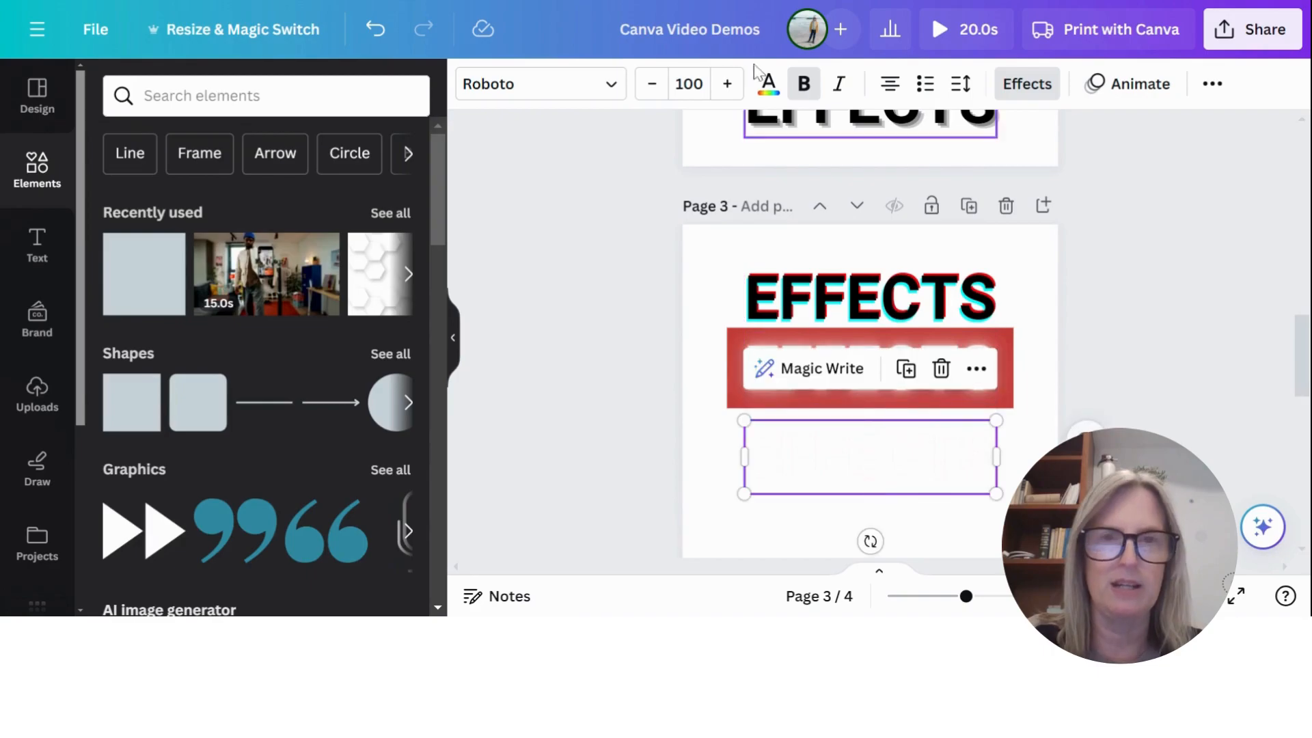
{"action": "left_click", "coordinate": [768, 83]}
{"action": "left_click", "coordinate": [169, 208]}
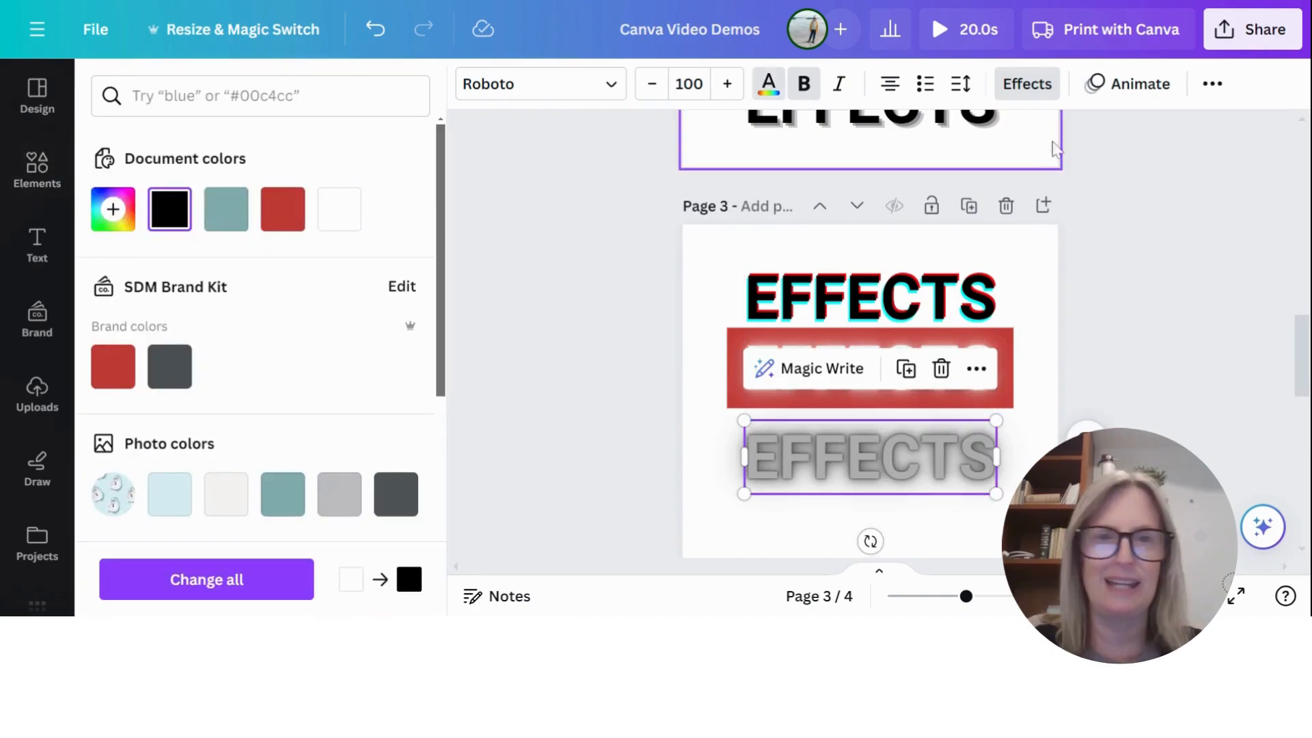
Step: Give the black copy the Background effect in the red brand color, and move it slightly down, clear of the rectangle
{"action": "left_click", "coordinate": [1027, 83]}
{"action": "scroll", "coordinate": [342, 387], "scroll_direction": "down", "scroll_amount": 3}
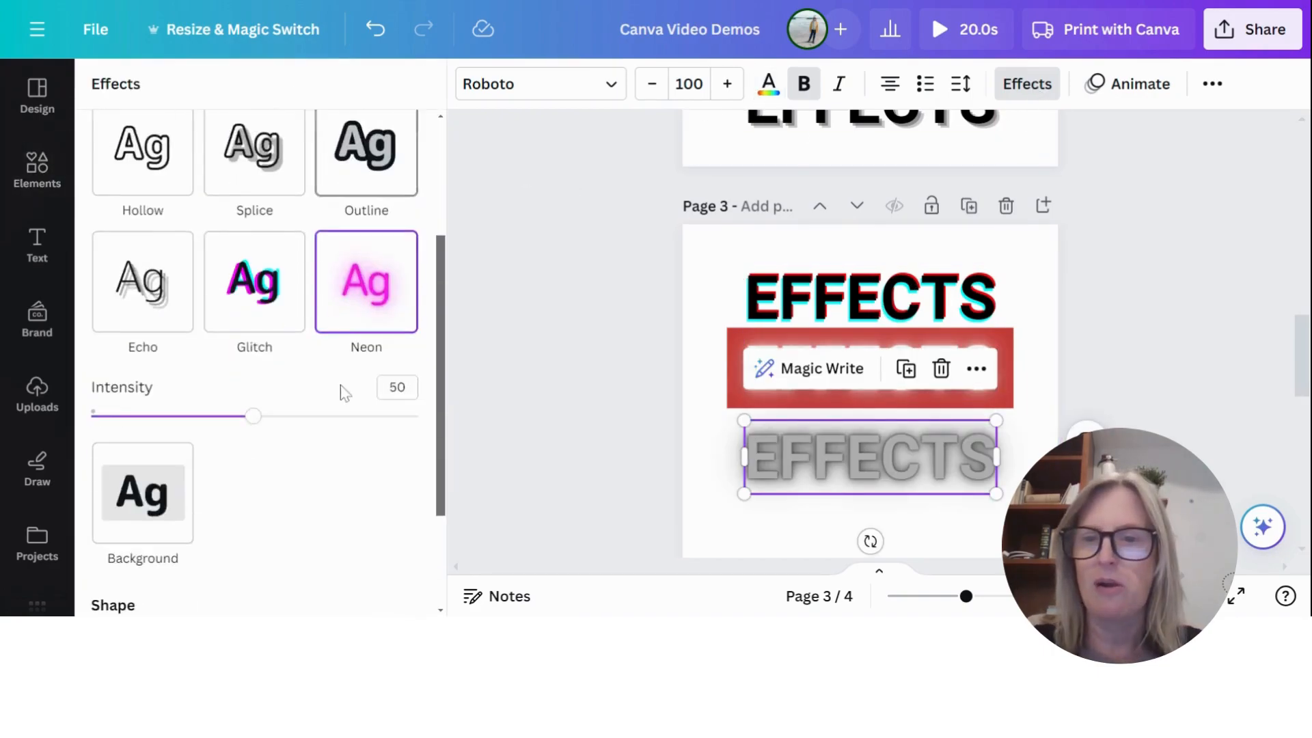
{"action": "scroll", "coordinate": [356, 362], "scroll_direction": "down", "scroll_amount": 3}
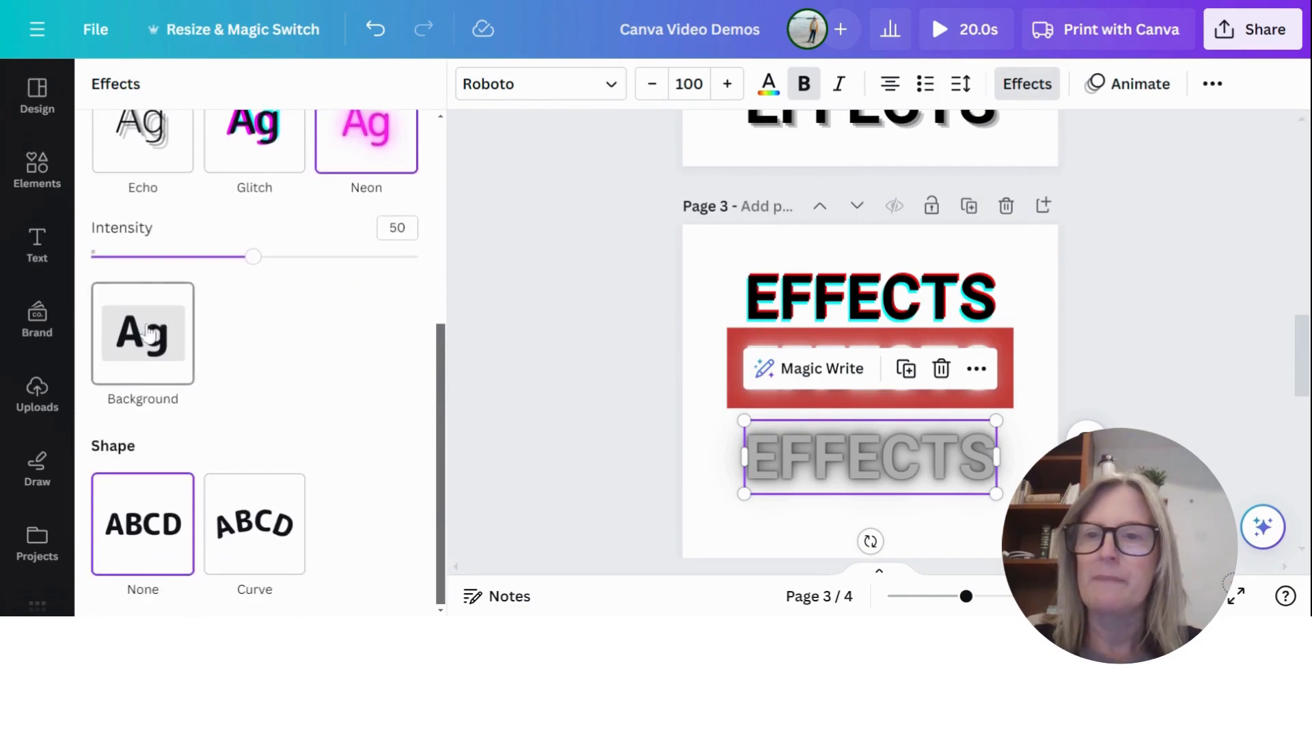
{"action": "left_click", "coordinate": [156, 332]}
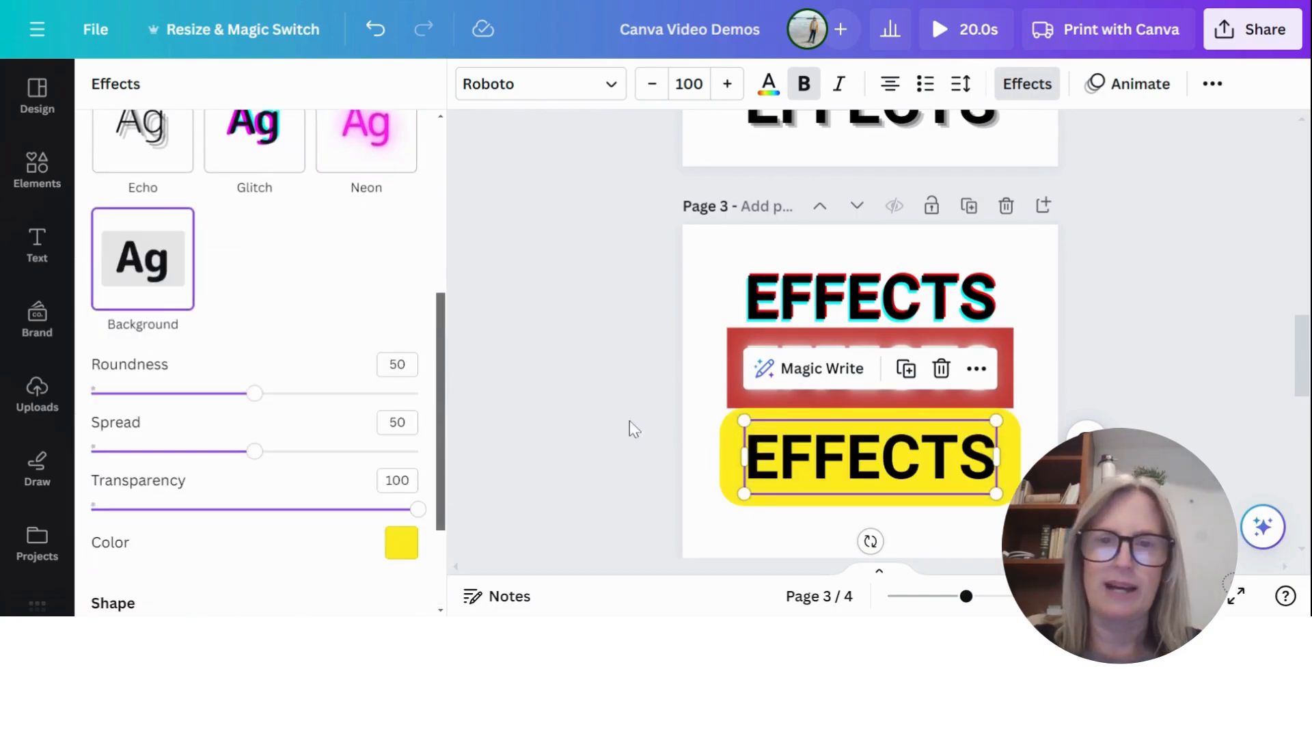
{"action": "left_click", "coordinate": [402, 543]}
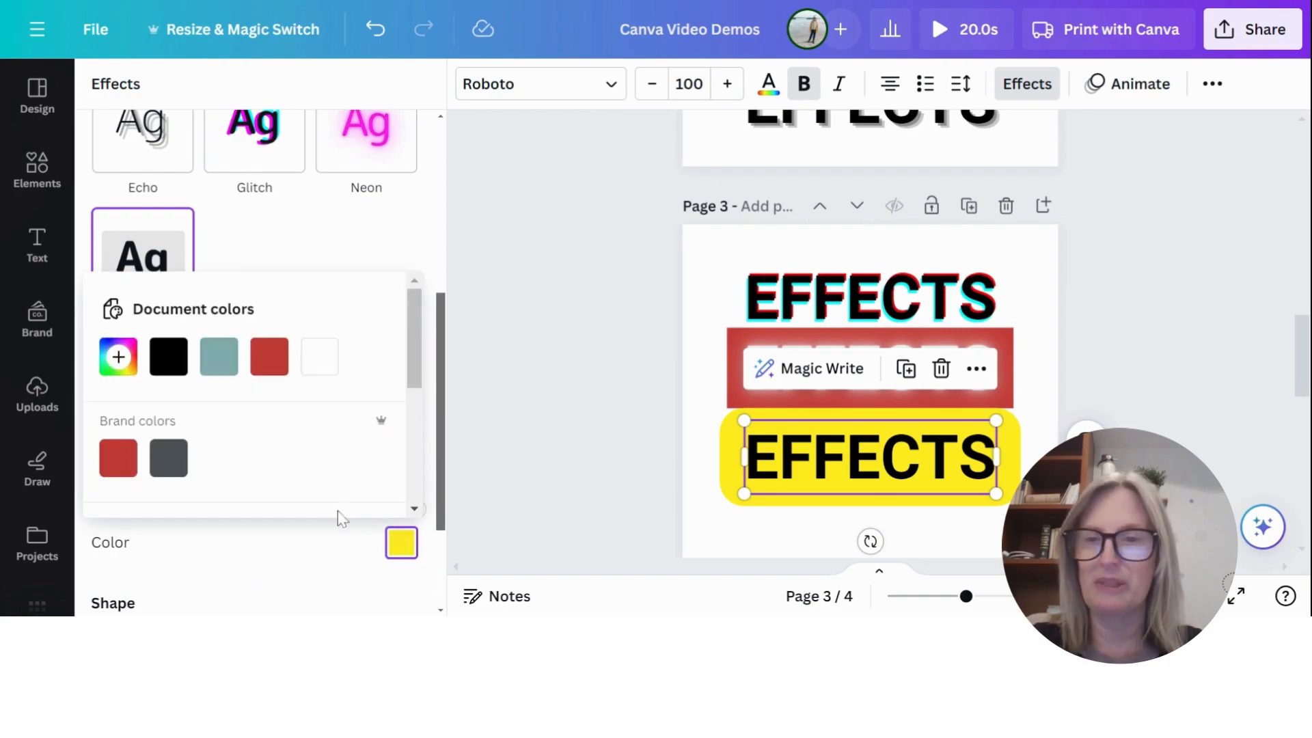
{"action": "left_click", "coordinate": [119, 457]}
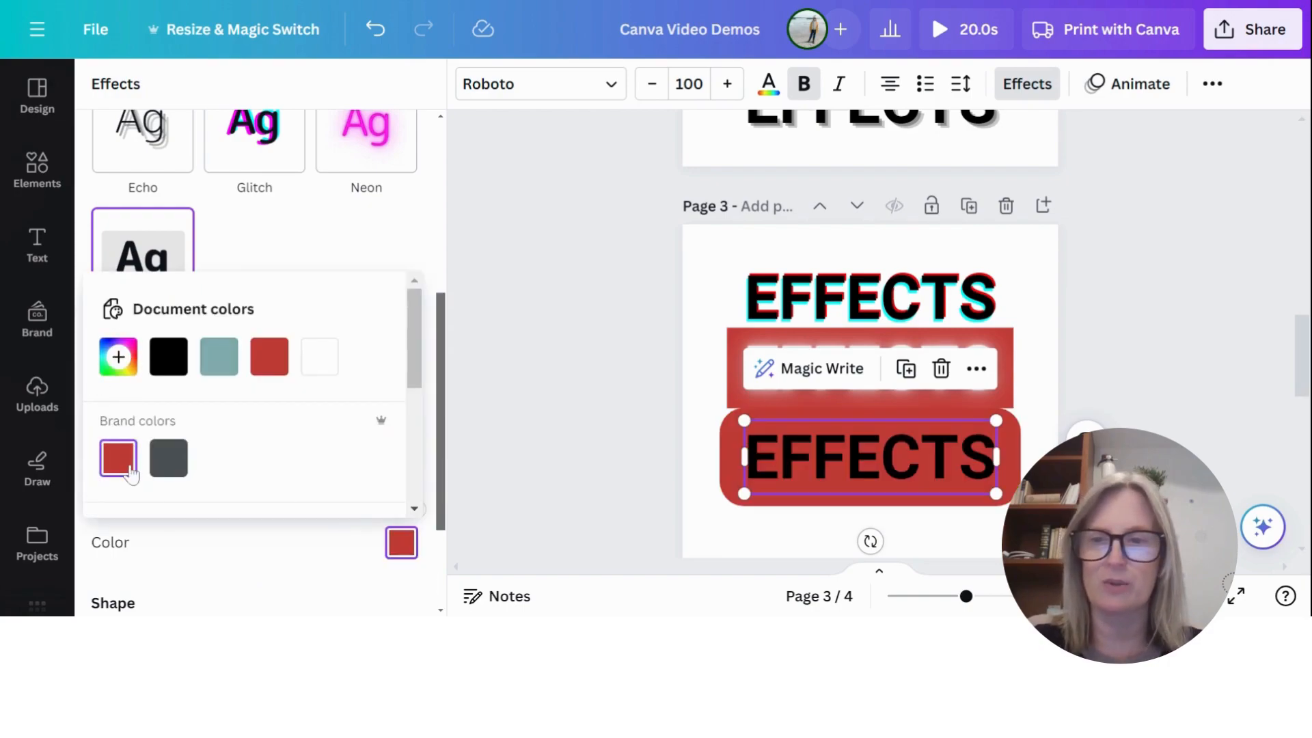
{"action": "left_click", "coordinate": [726, 468]}
{"action": "left_click_drag", "start_coordinate": [863, 460], "coordinate": [861, 459]}
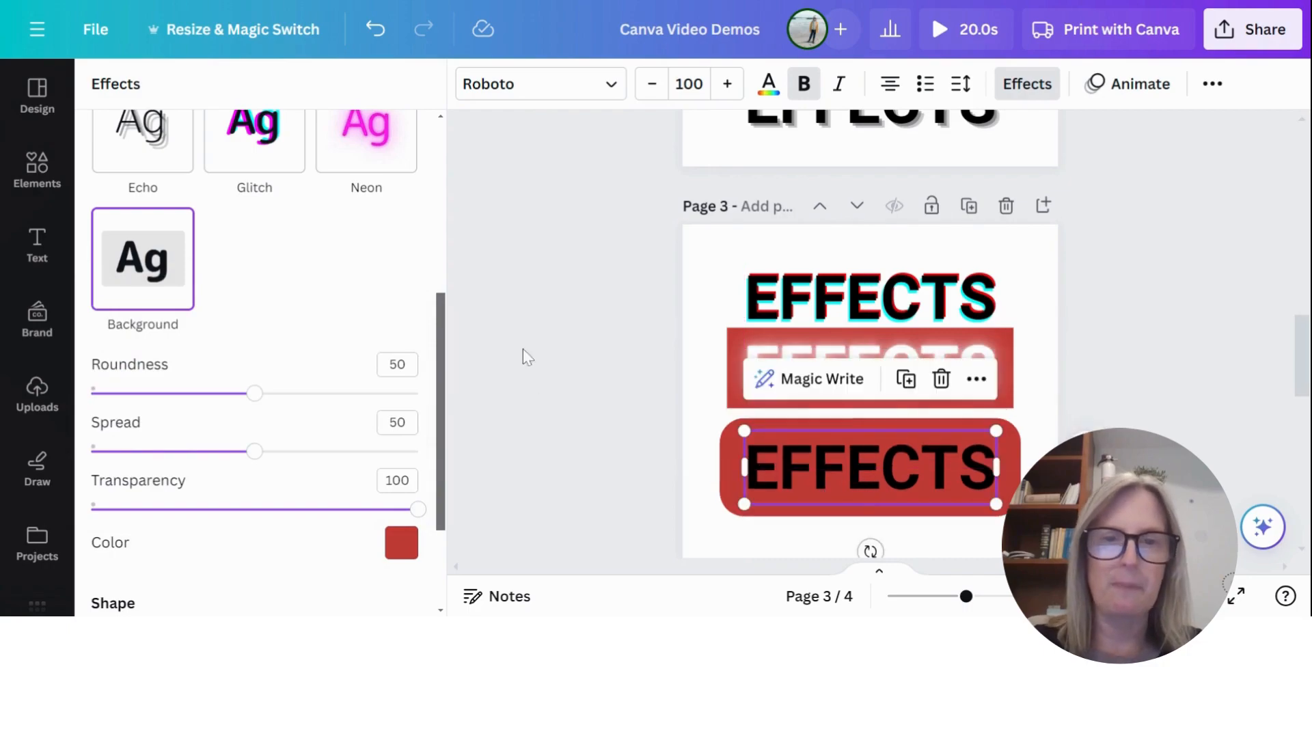
Step: Set the title's Background effect to roundness 46, spread 40 and transparency 53
{"action": "mouse_move", "coordinate": [256, 395]}
{"action": "left_mouse_down"}
{"action": "mouse_move", "coordinate": [322, 393]}
{"action": "mouse_move", "coordinate": [108, 394]}
{"action": "mouse_move", "coordinate": [241, 393]}
{"action": "left_mouse_up"}
{"action": "left_click_drag", "start_coordinate": [256, 452], "coordinate": [222, 452]}
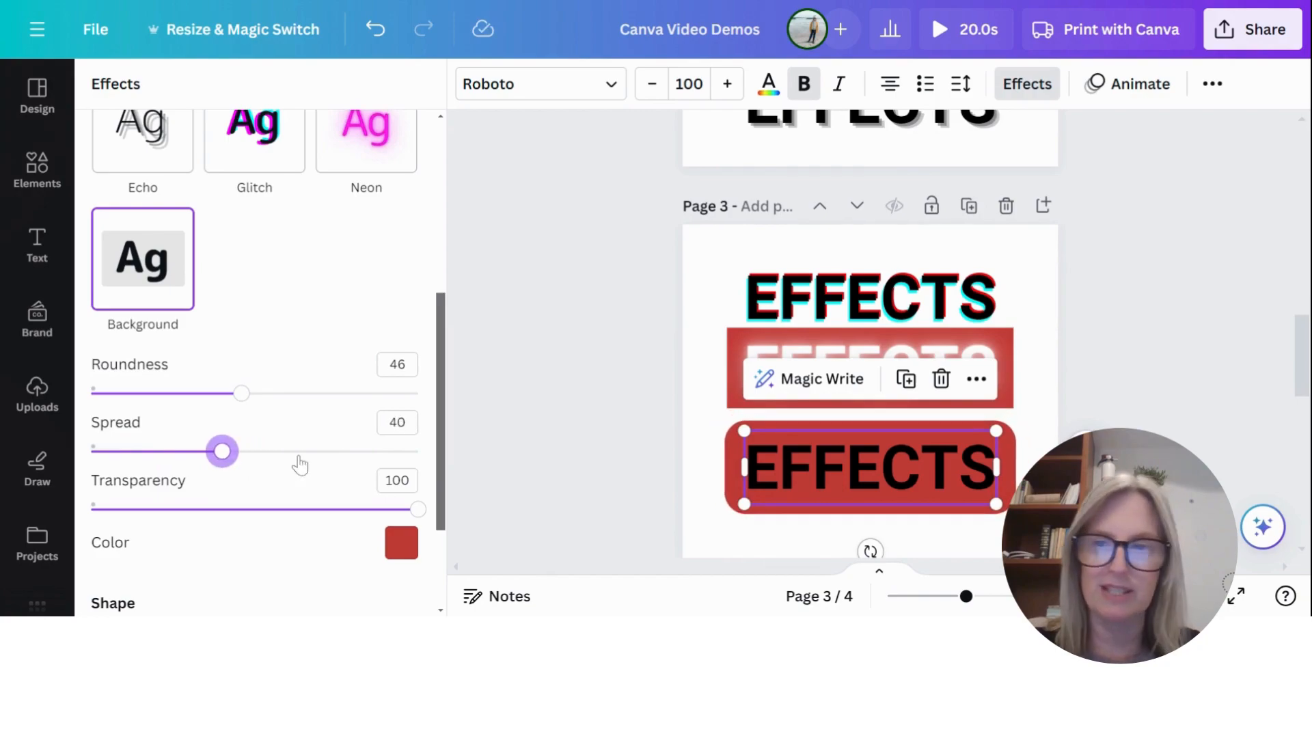
{"action": "scroll", "coordinate": [287, 465], "scroll_direction": "down", "scroll_amount": 2}
{"action": "left_click_drag", "start_coordinate": [414, 406], "coordinate": [267, 448]}
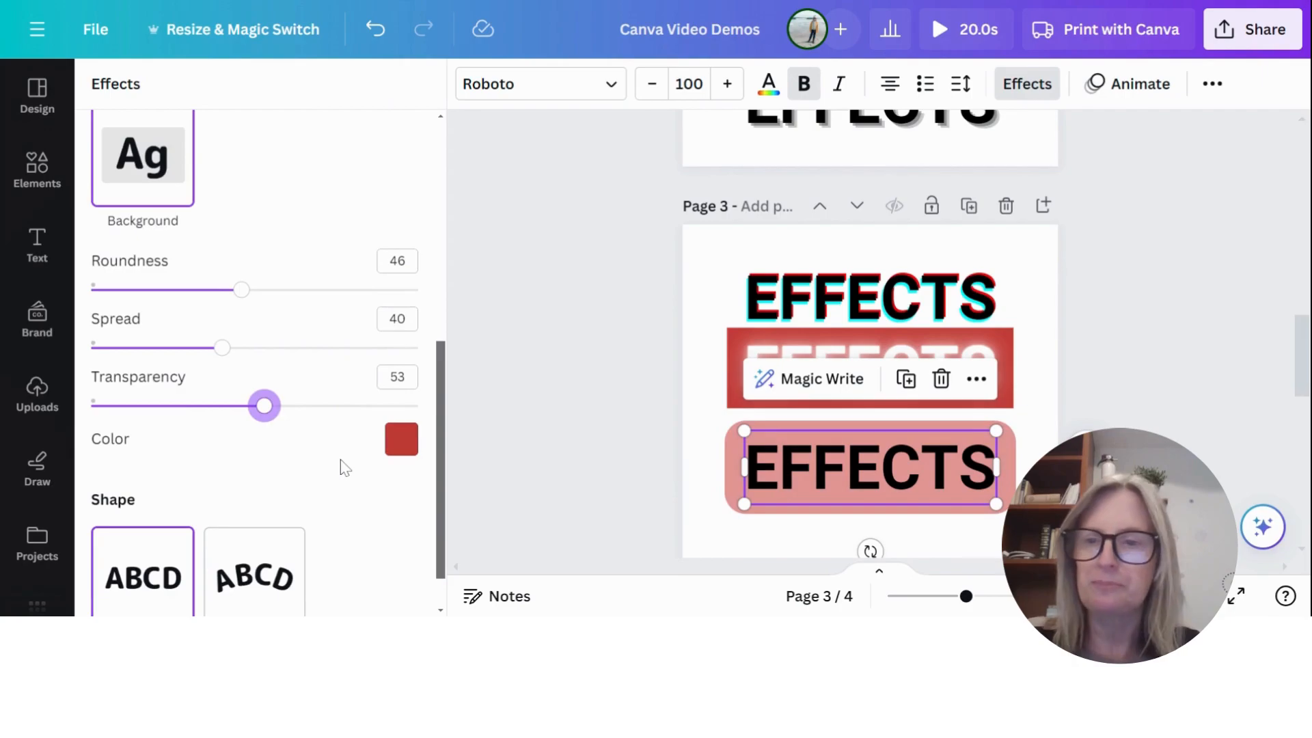
{"action": "scroll", "coordinate": [322, 454], "scroll_direction": "down", "scroll_amount": 1}
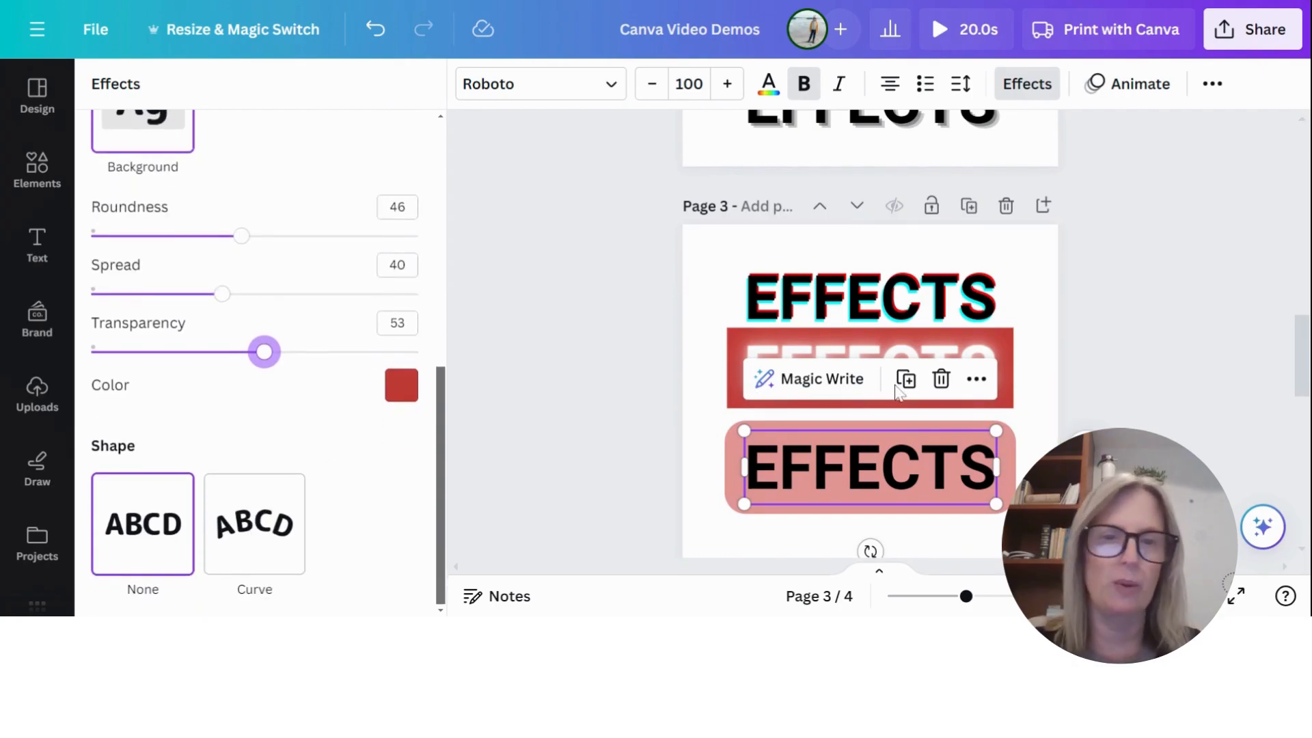
Step: Duplicate the Background-styled EFFECTS title and place the copy directly below it on page 3
{"action": "scroll", "coordinate": [896, 386], "scroll_direction": "down", "scroll_amount": 2}
{"action": "double_click", "coordinate": [858, 330]}
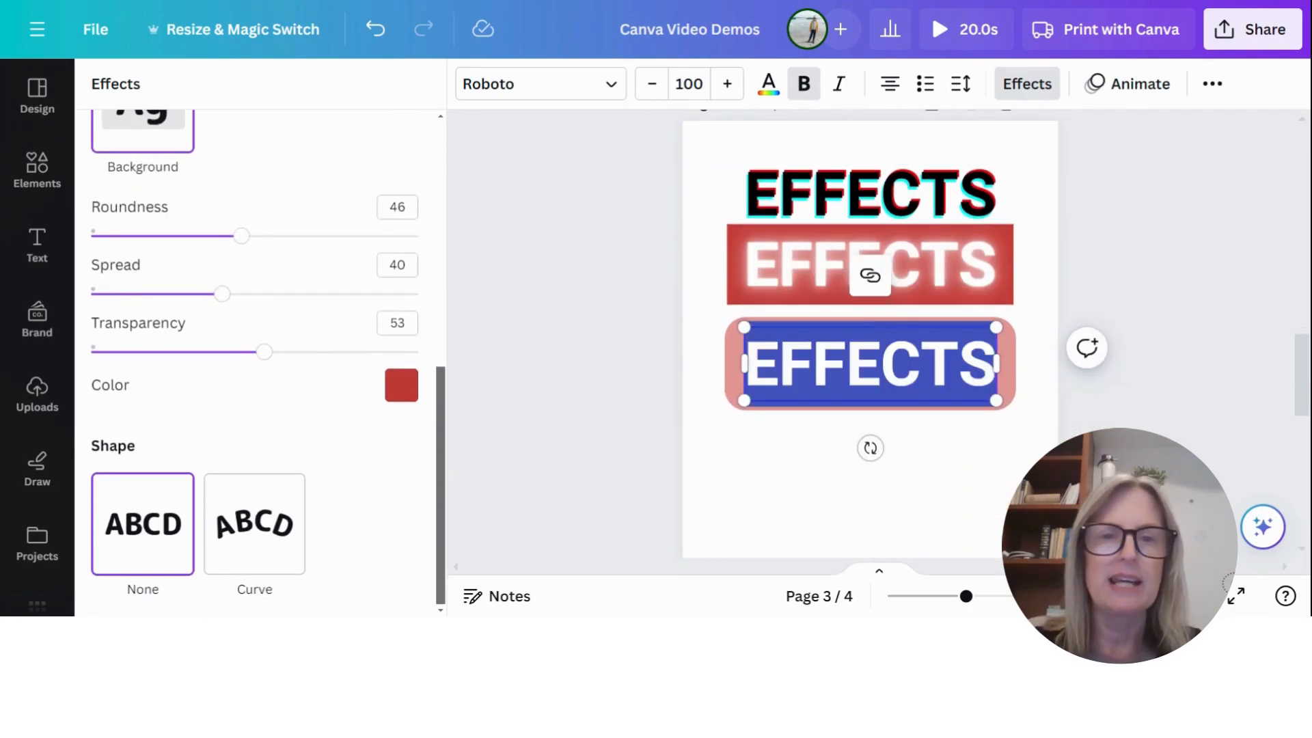
{"action": "left_click", "coordinate": [890, 421]}
{"action": "left_click", "coordinate": [875, 366]}
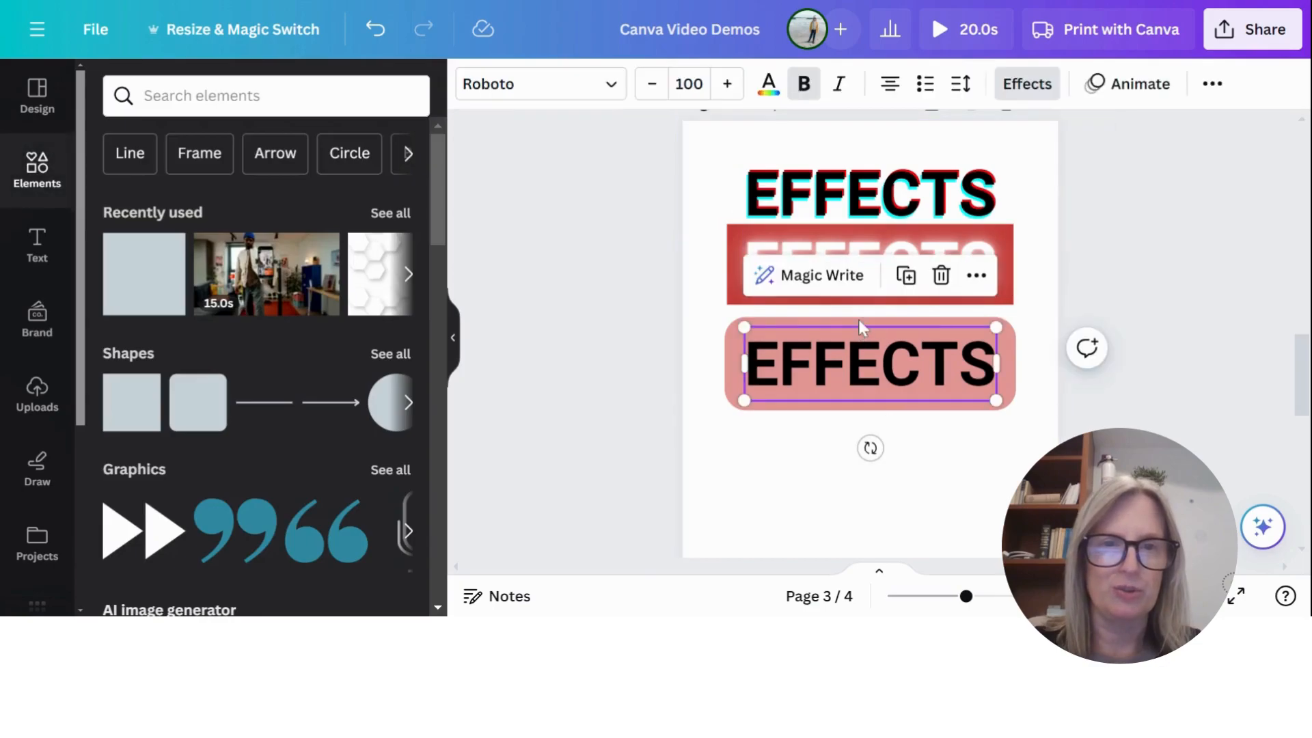
{"action": "left_click", "coordinate": [913, 282]}
{"action": "left_click_drag", "start_coordinate": [875, 379], "coordinate": [867, 473]}
Step: Apply the Curve shape effect to the lowest Background-styled EFFECTS title on page 3
{"action": "left_click", "coordinate": [1023, 82]}
{"action": "scroll", "coordinate": [219, 396], "scroll_direction": "down", "scroll_amount": 5}
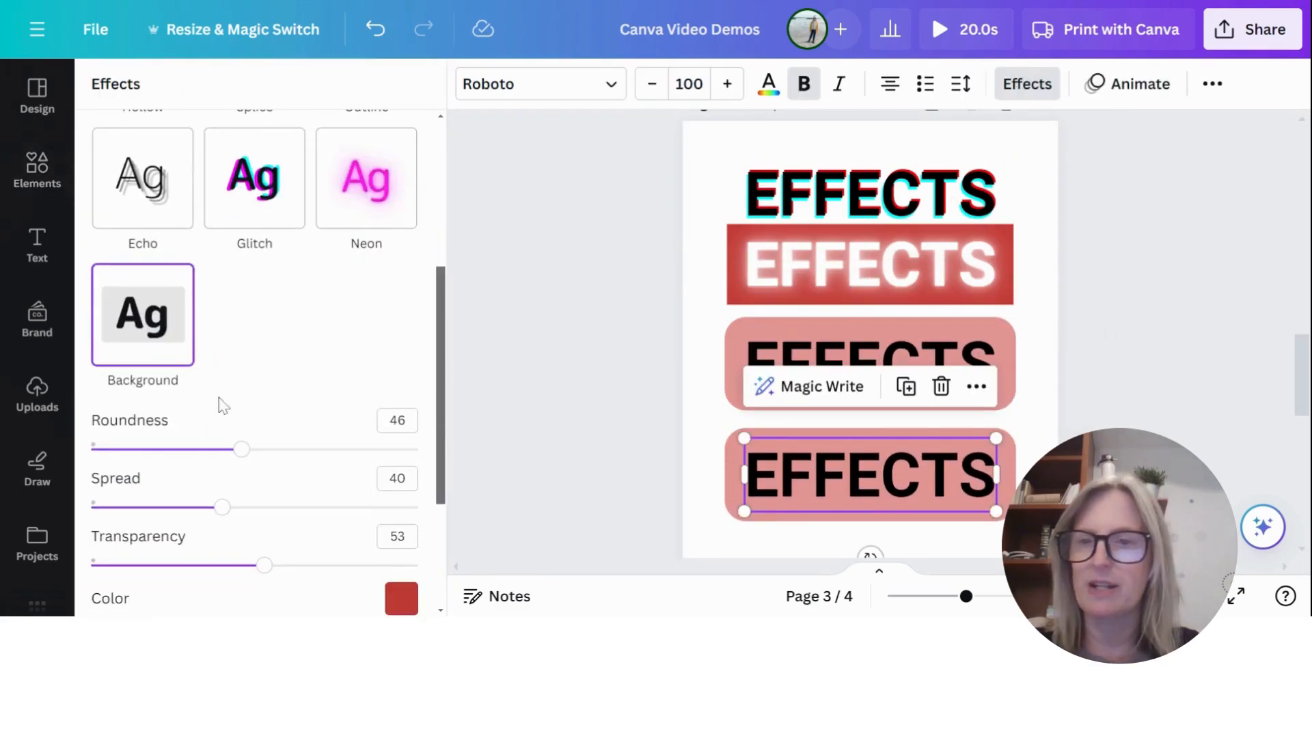
{"action": "scroll", "coordinate": [276, 348], "scroll_direction": "down", "scroll_amount": 3}
{"action": "scroll", "coordinate": [240, 219], "scroll_direction": "up", "scroll_amount": 4}
{"action": "scroll", "coordinate": [205, 341], "scroll_direction": "down", "scroll_amount": 4}
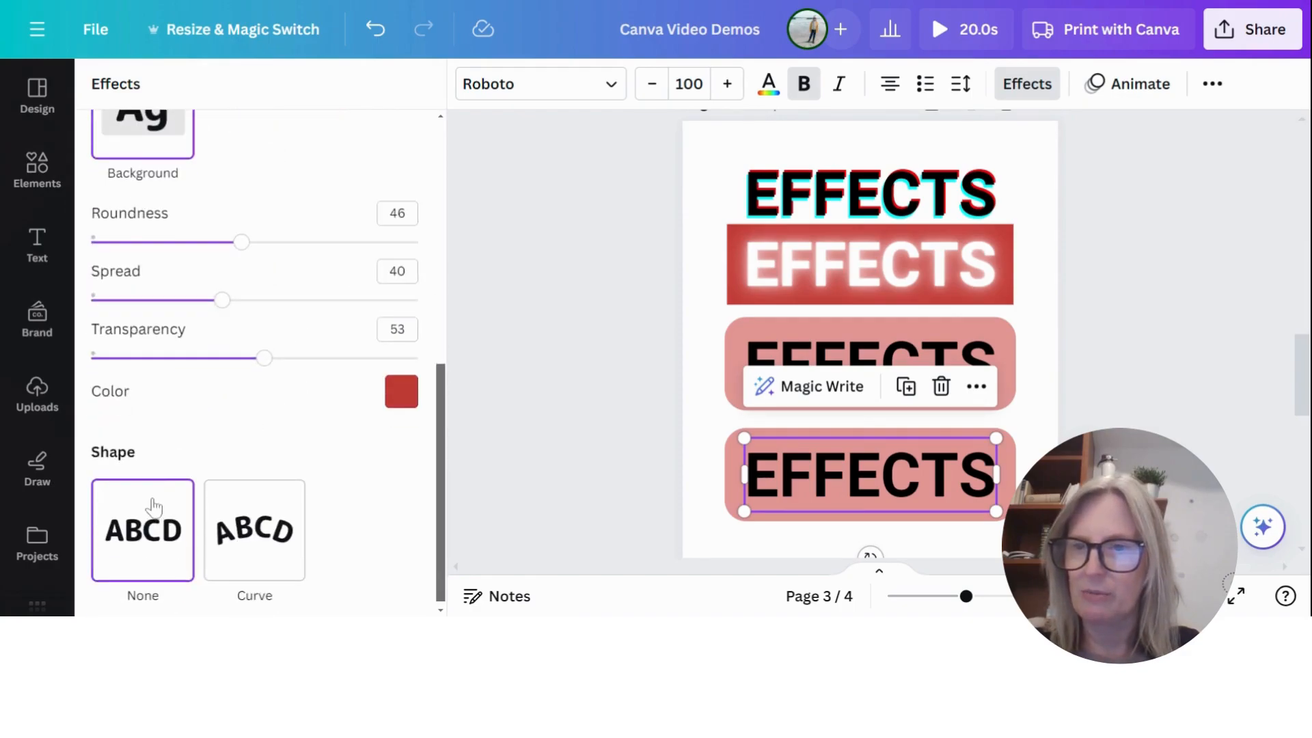
{"action": "scroll", "coordinate": [335, 499], "scroll_direction": "down", "scroll_amount": 1}
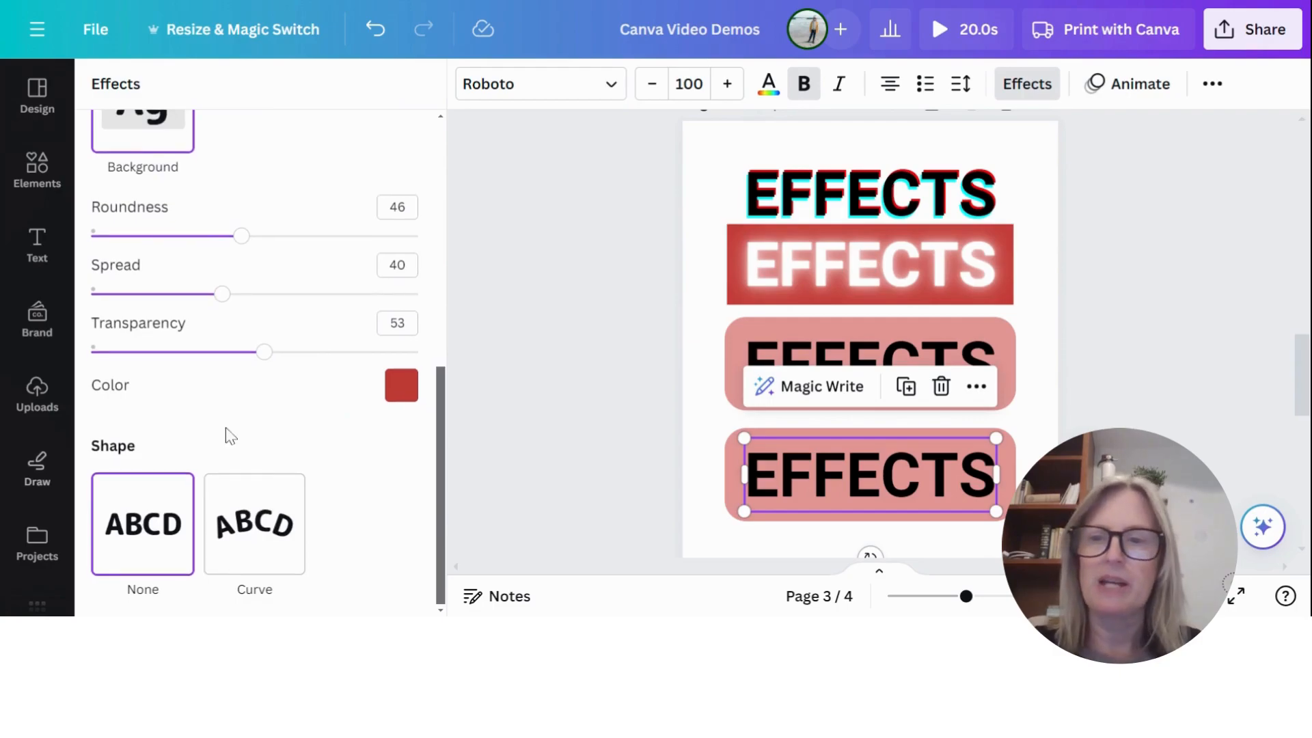
{"action": "left_click", "coordinate": [280, 547]}
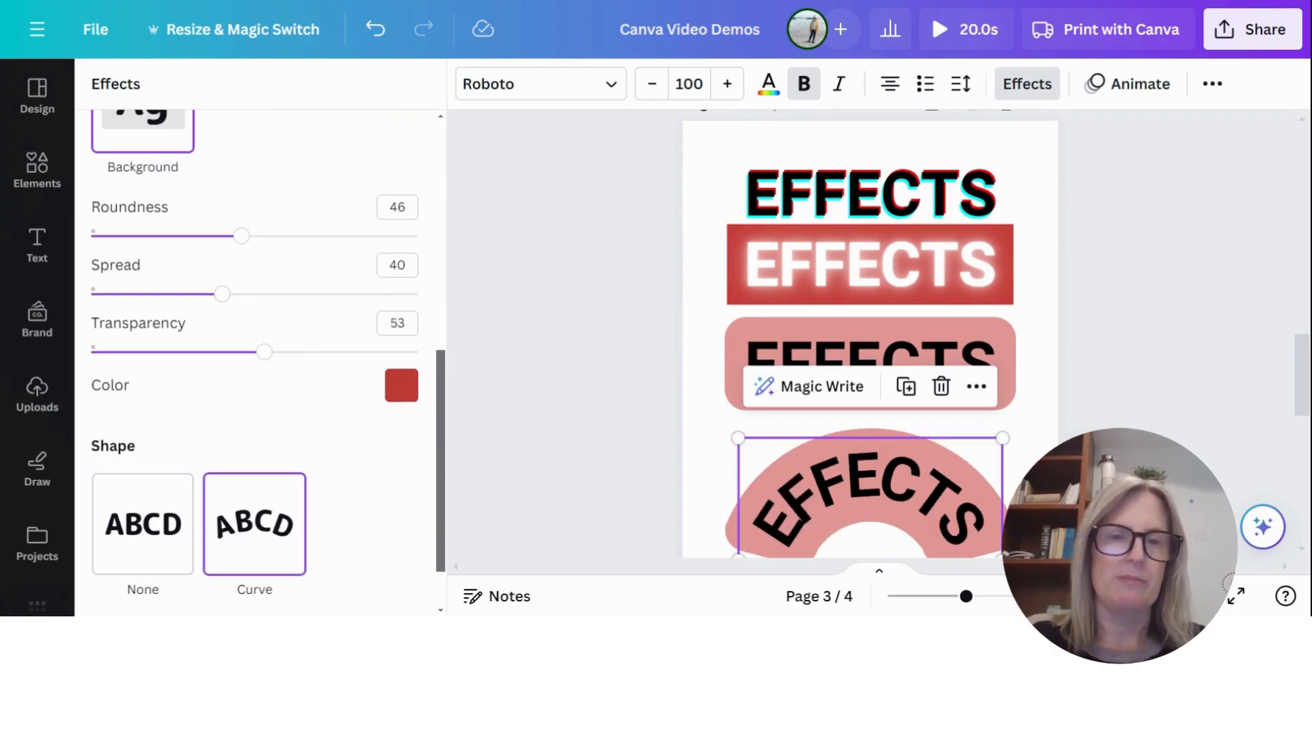
{"action": "scroll", "coordinate": [561, 540], "scroll_direction": "down", "scroll_amount": 3}
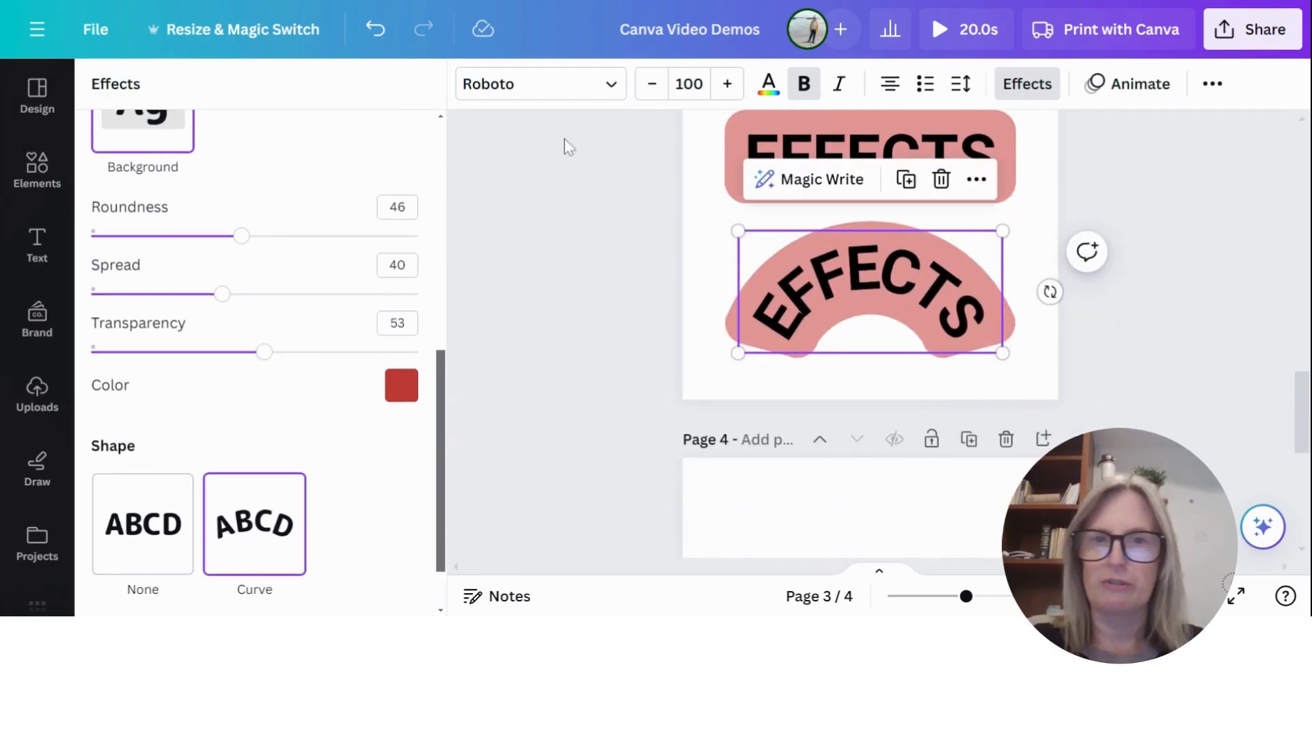
Step: Set the curved EFFECTS title's effect style to None and move the title slightly up
{"action": "scroll", "coordinate": [348, 307], "scroll_direction": "up", "scroll_amount": 5}
{"action": "left_click", "coordinate": [160, 318]}
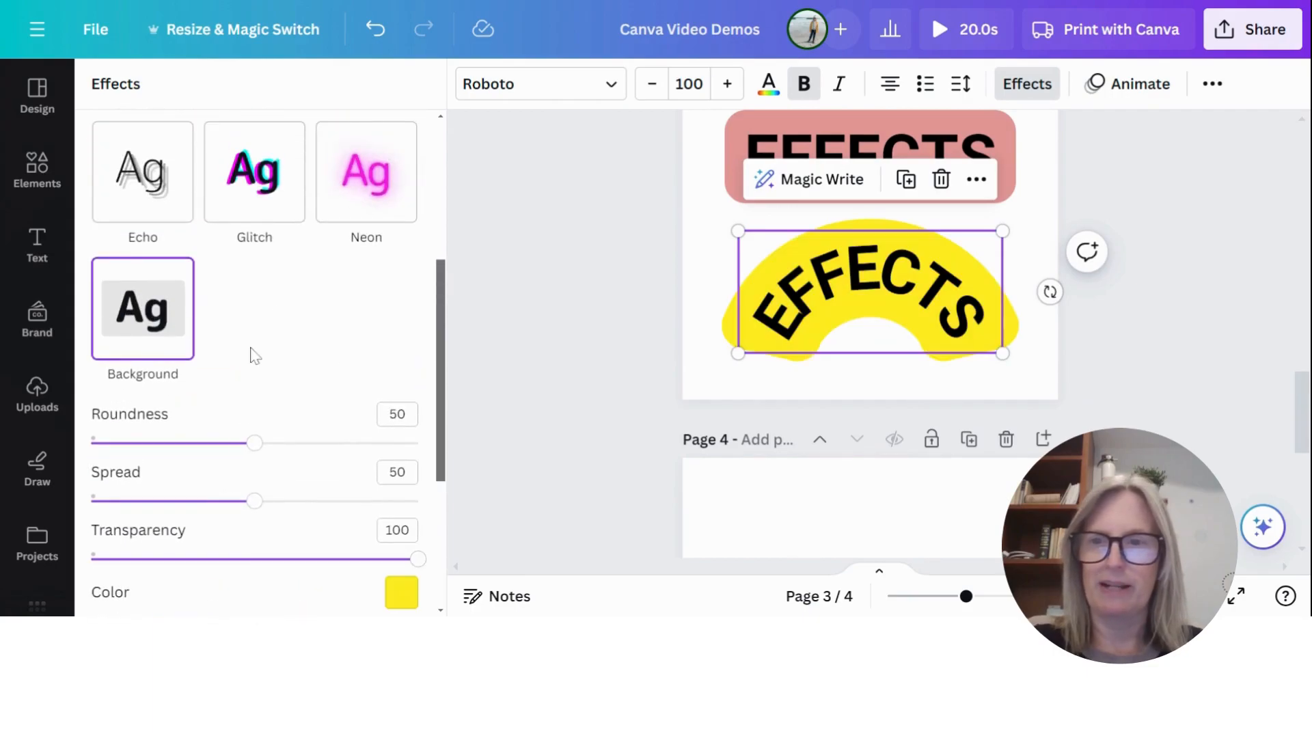
{"action": "scroll", "coordinate": [252, 287], "scroll_direction": "up", "scroll_amount": 5}
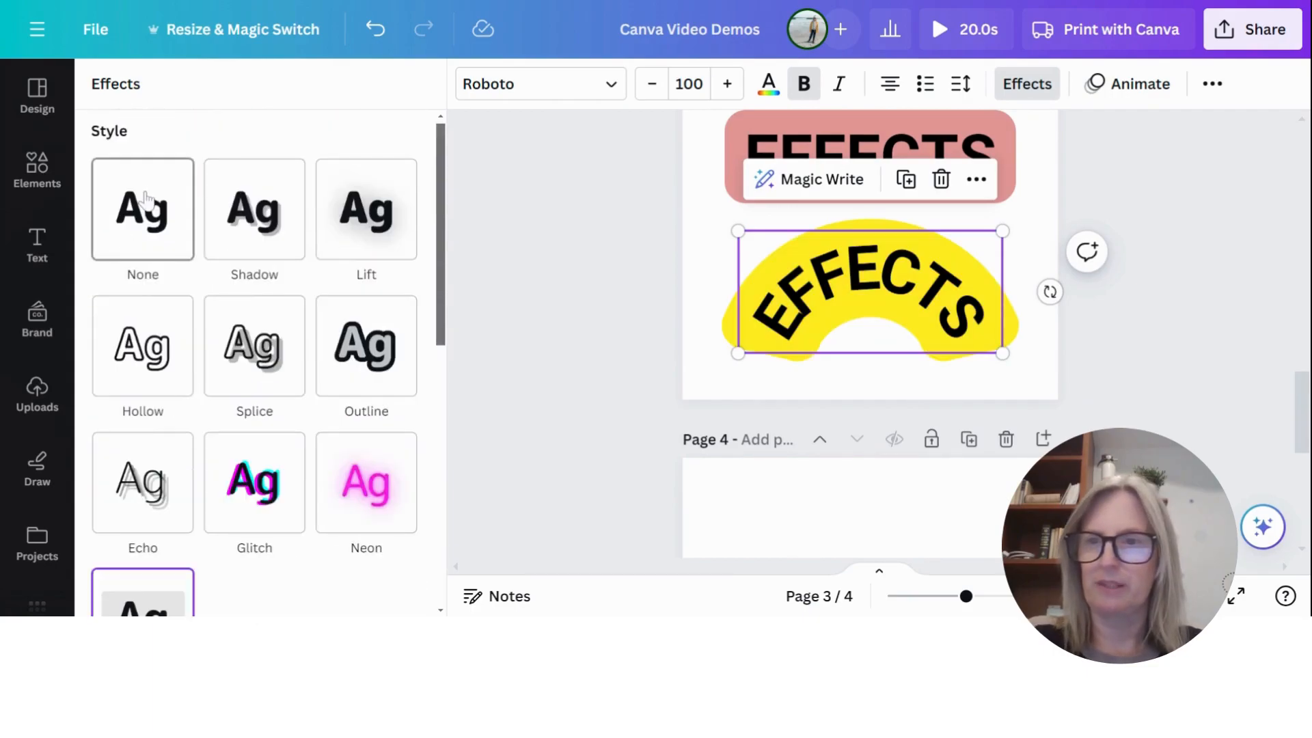
{"action": "left_click", "coordinate": [144, 205]}
{"action": "scroll", "coordinate": [363, 342], "scroll_direction": "down", "scroll_amount": 5}
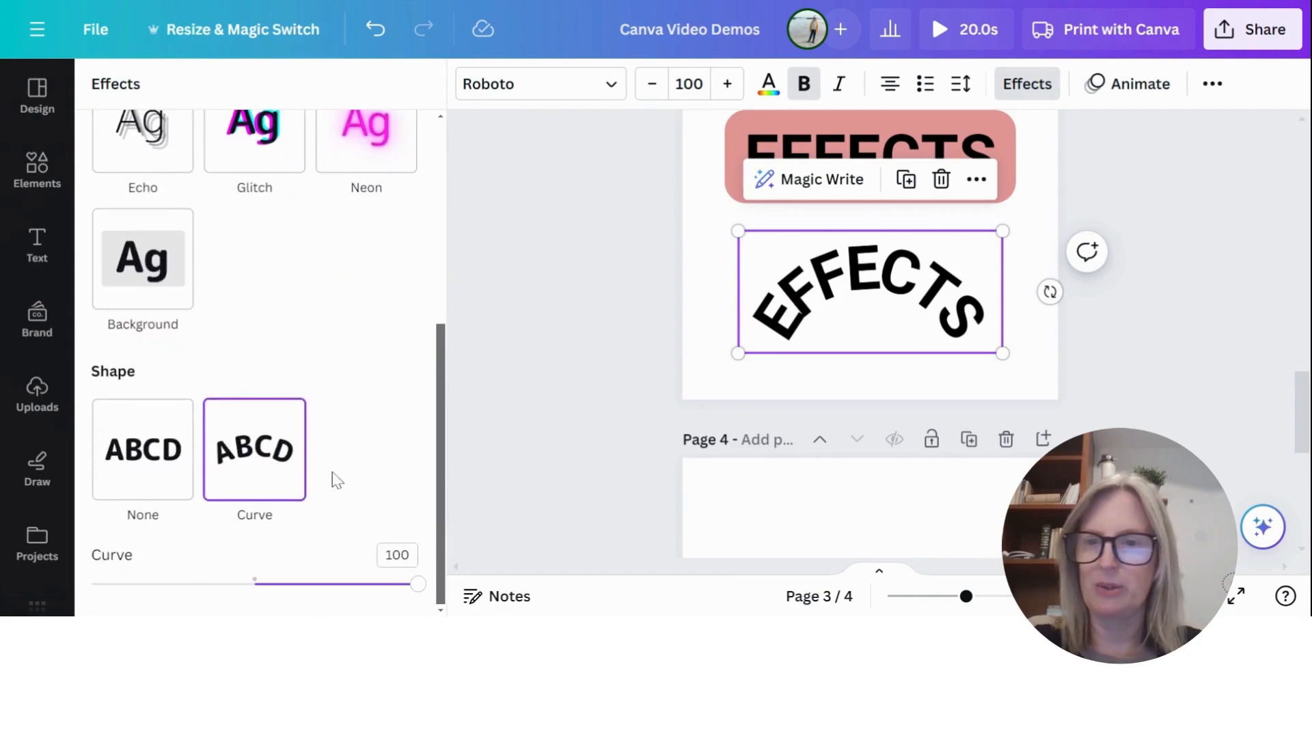
{"action": "left_click_drag", "start_coordinate": [888, 323], "coordinate": [881, 299]}
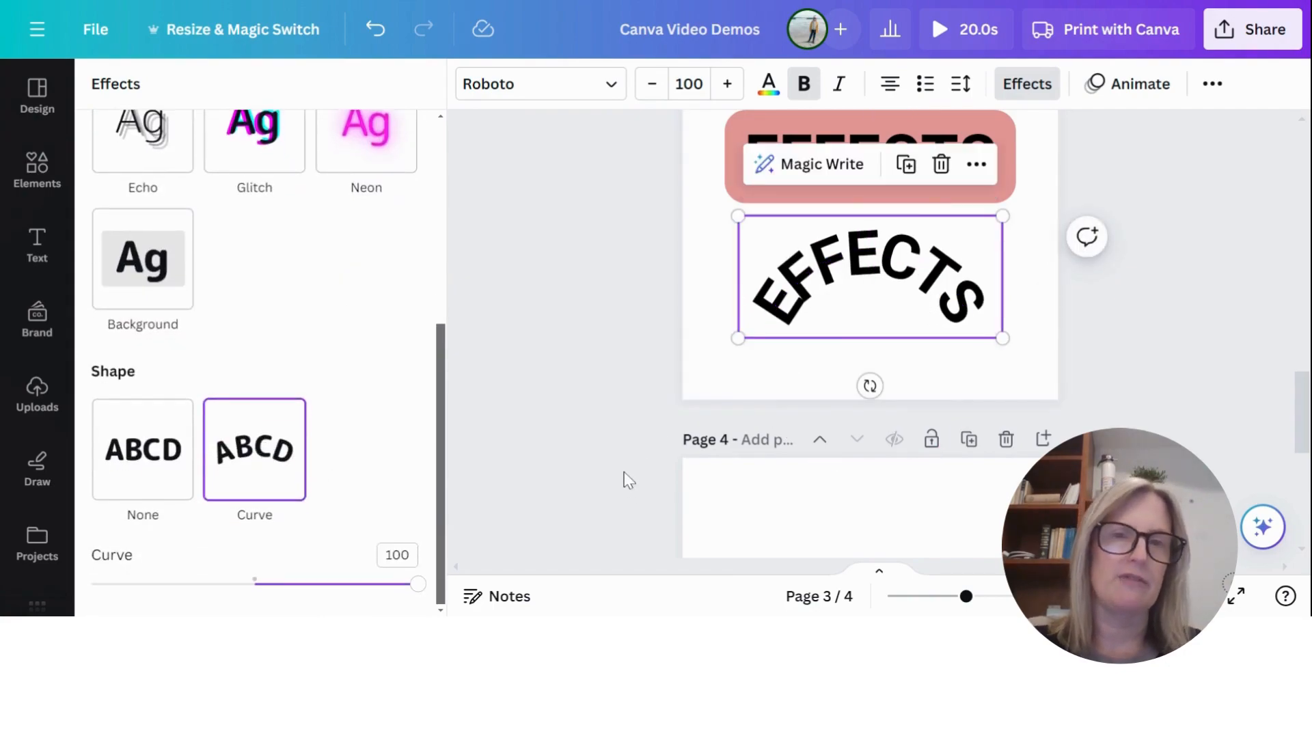
Step: Add a circle shape, enlarge it slightly and center it beneath the curved title, extending past the bottom edge of page 3
{"action": "left_click", "coordinate": [37, 170]}
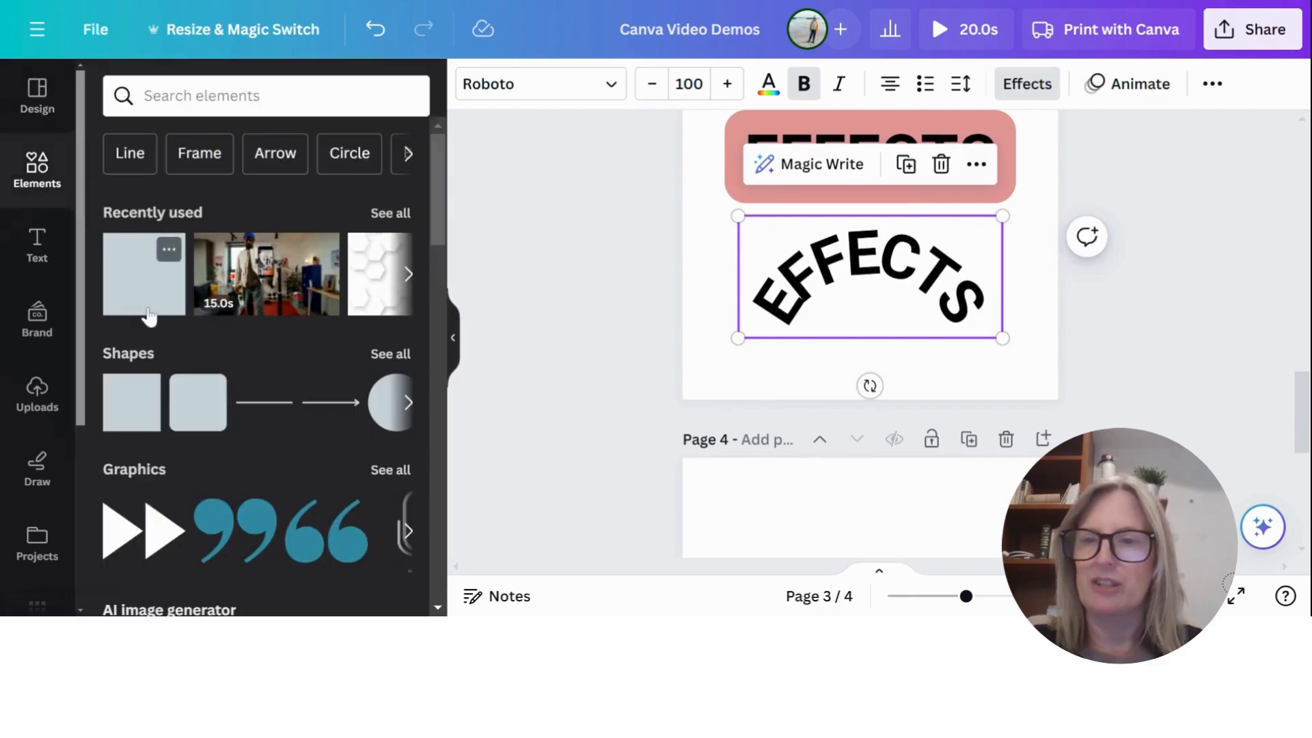
{"action": "left_click", "coordinate": [383, 407]}
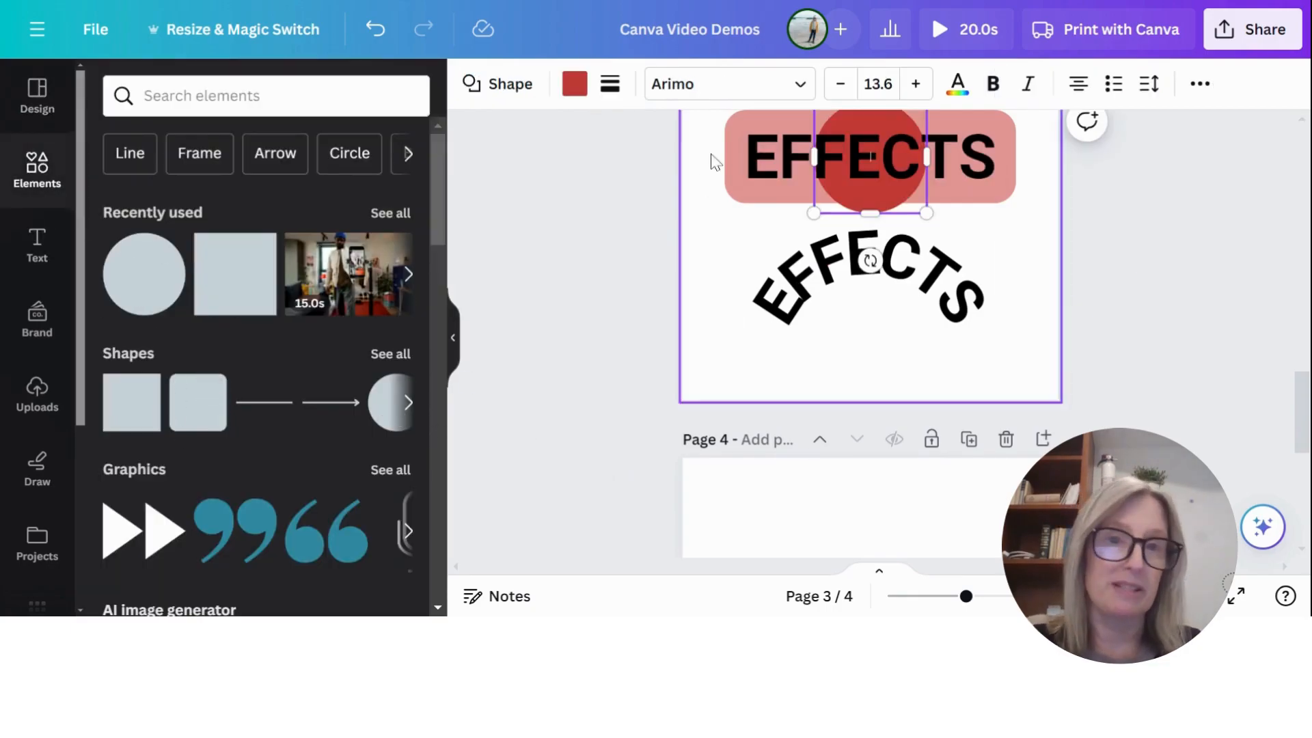
{"action": "left_click_drag", "start_coordinate": [887, 208], "coordinate": [778, 438]}
{"action": "left_click_drag", "start_coordinate": [884, 351], "coordinate": [902, 344]}
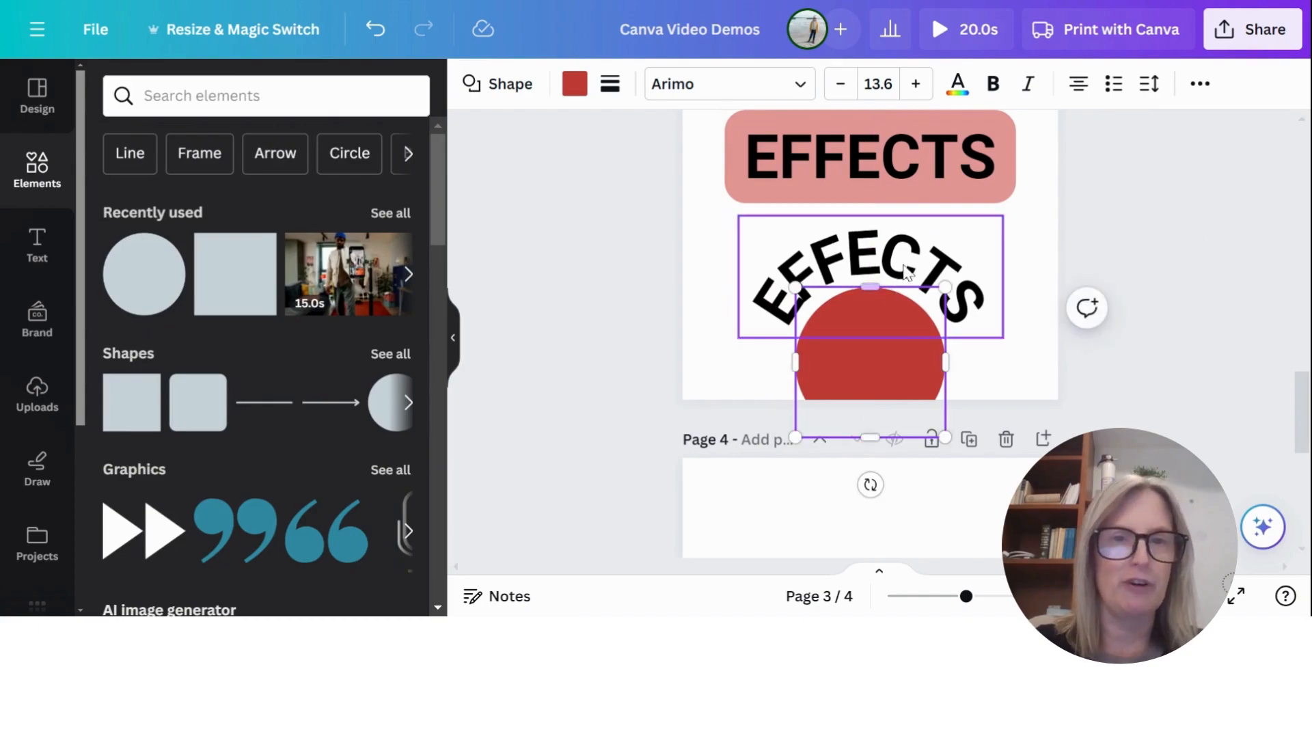
Step: Reduce the curved EFFECTS title's curve to 97
{"action": "left_click", "coordinate": [905, 328]}
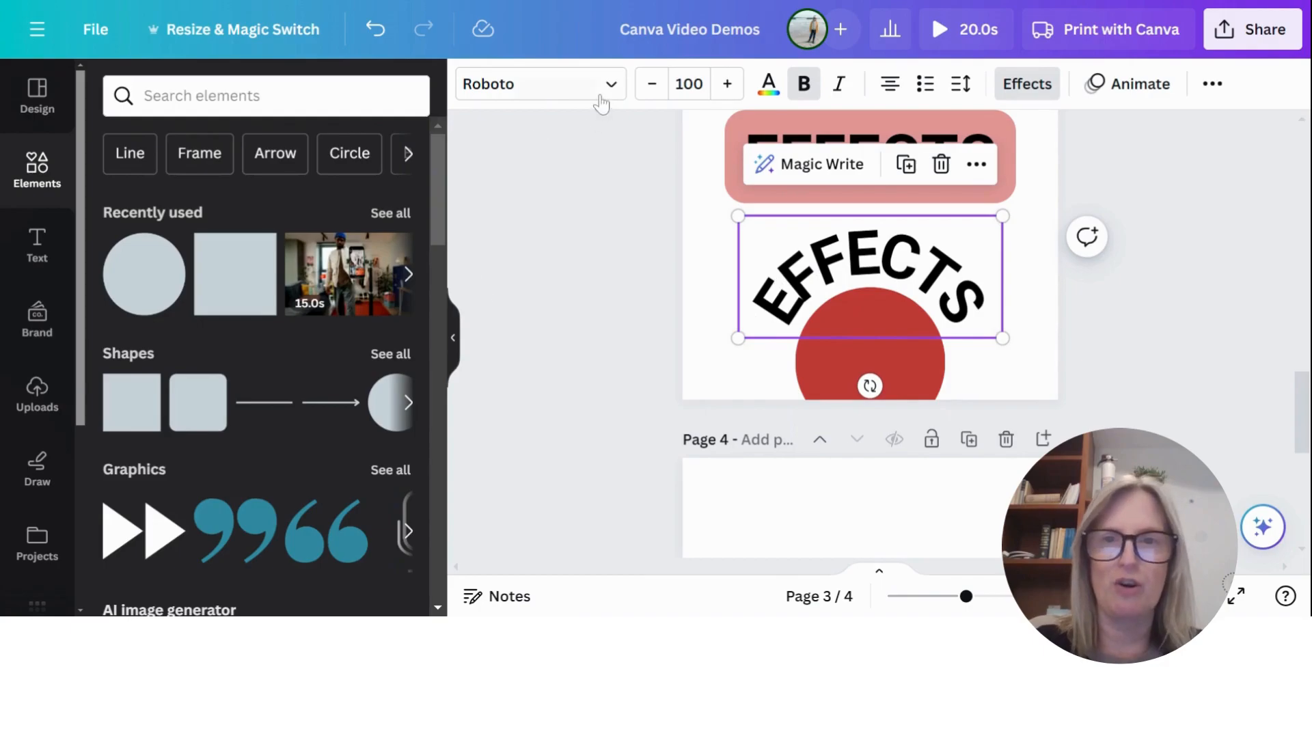
{"action": "left_click", "coordinate": [1024, 94]}
{"action": "scroll", "coordinate": [285, 602], "scroll_direction": "down", "scroll_amount": 5}
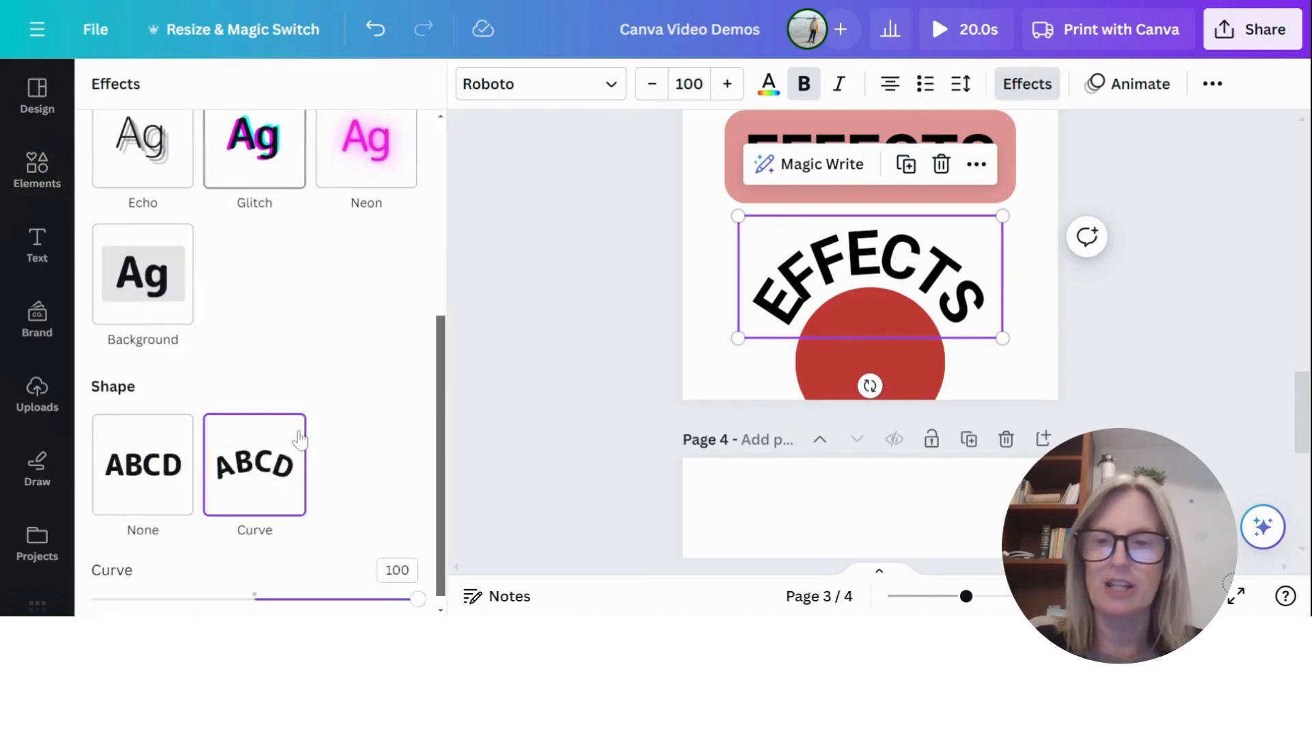
{"action": "mouse_move", "coordinate": [410, 585]}
{"action": "left_mouse_down"}
{"action": "mouse_move", "coordinate": [380, 594]}
{"action": "mouse_move", "coordinate": [328, 583]}
{"action": "mouse_move", "coordinate": [415, 571]}
{"action": "left_mouse_up"}
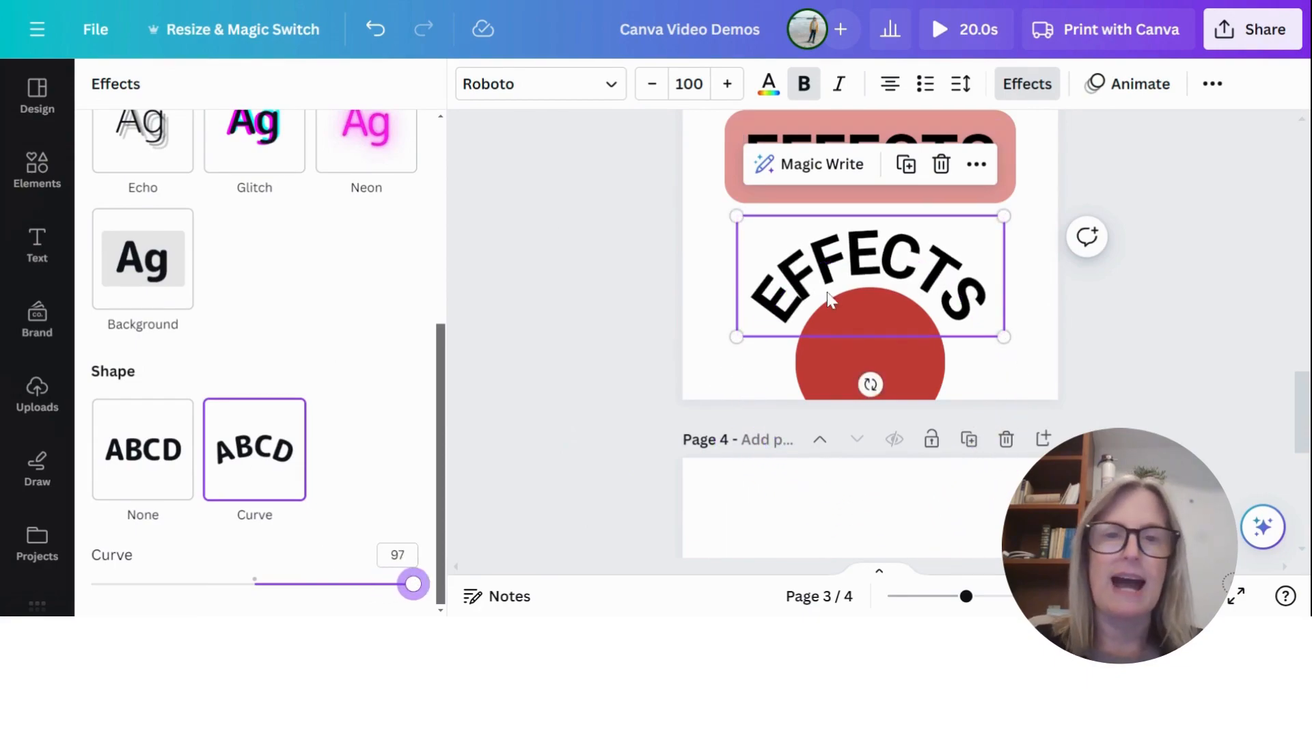
Step: Rotate the curved title counterclockwise and shift it around the red circle's upper-left side, with its curve set to 100
{"action": "left_click_drag", "start_coordinate": [870, 384], "coordinate": [892, 371]}
{"action": "mouse_move", "coordinate": [828, 249]}
{"action": "left_mouse_down"}
{"action": "mouse_move", "coordinate": [782, 291]}
{"action": "mouse_move", "coordinate": [812, 257]}
{"action": "left_mouse_up"}
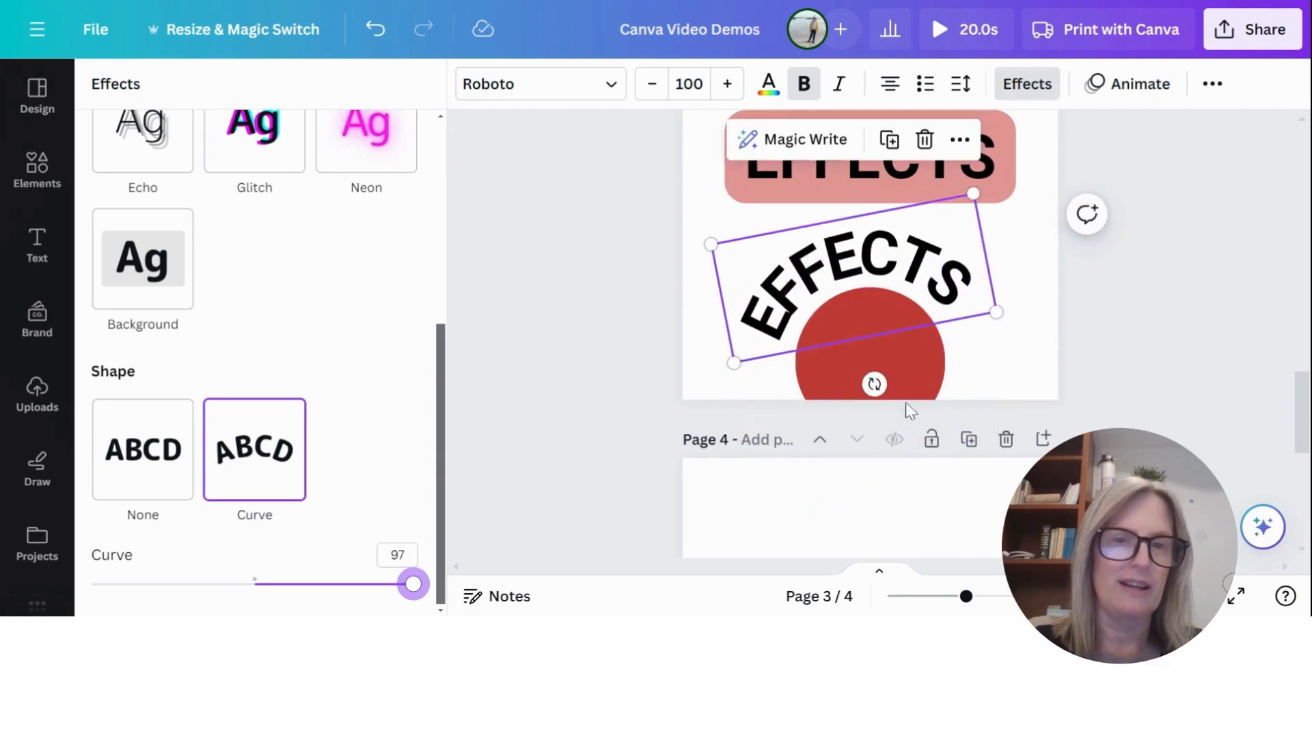
{"action": "left_click_drag", "start_coordinate": [874, 384], "coordinate": [887, 383]}
{"action": "left_click_drag", "start_coordinate": [781, 276], "coordinate": [771, 285]}
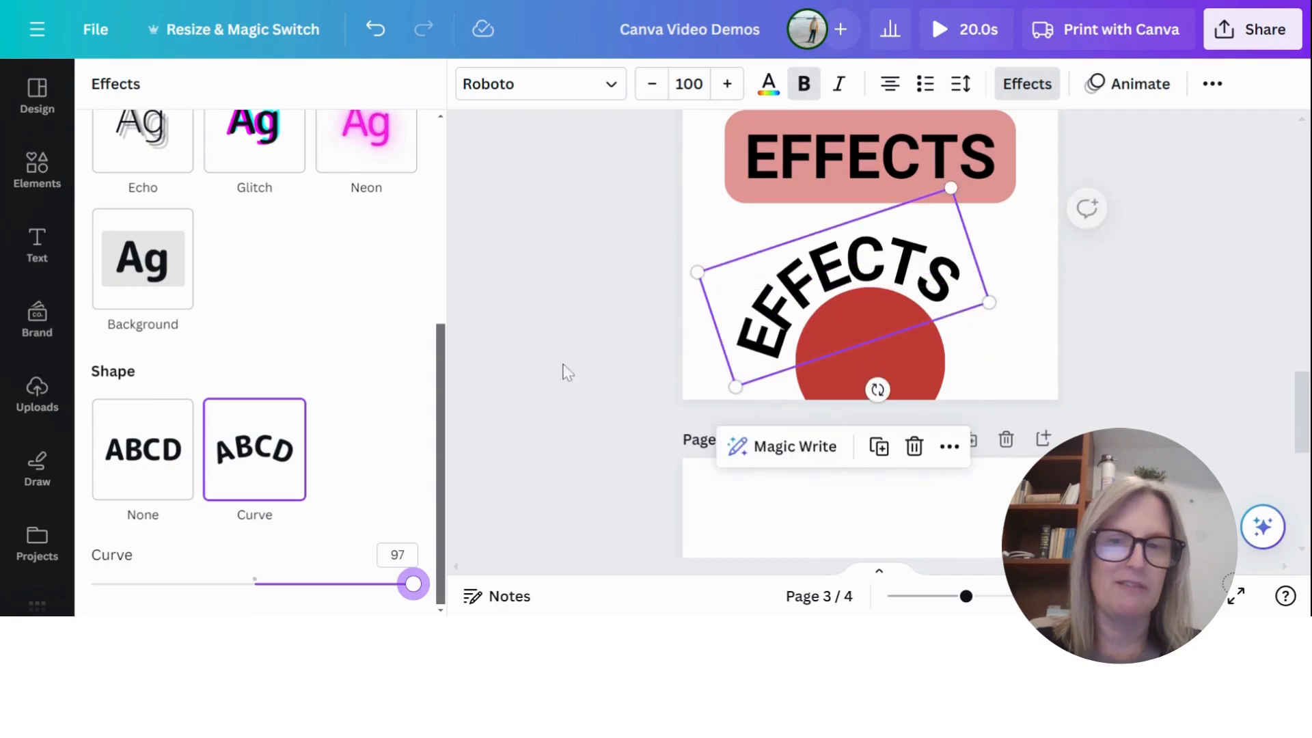
{"action": "mouse_move", "coordinate": [424, 585]}
{"action": "left_mouse_down"}
{"action": "mouse_move", "coordinate": [384, 584]}
{"action": "mouse_move", "coordinate": [418, 584]}
{"action": "left_mouse_up"}
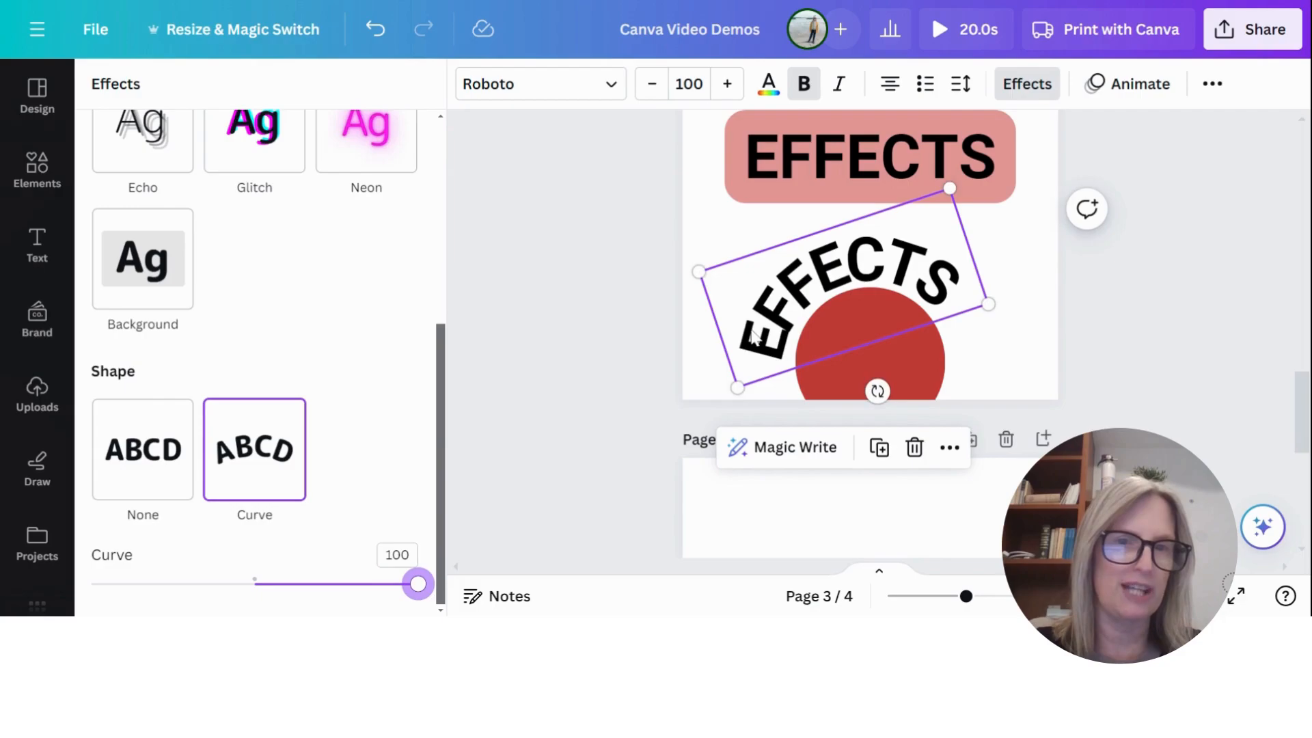
{"action": "left_click", "coordinate": [1052, 342]}
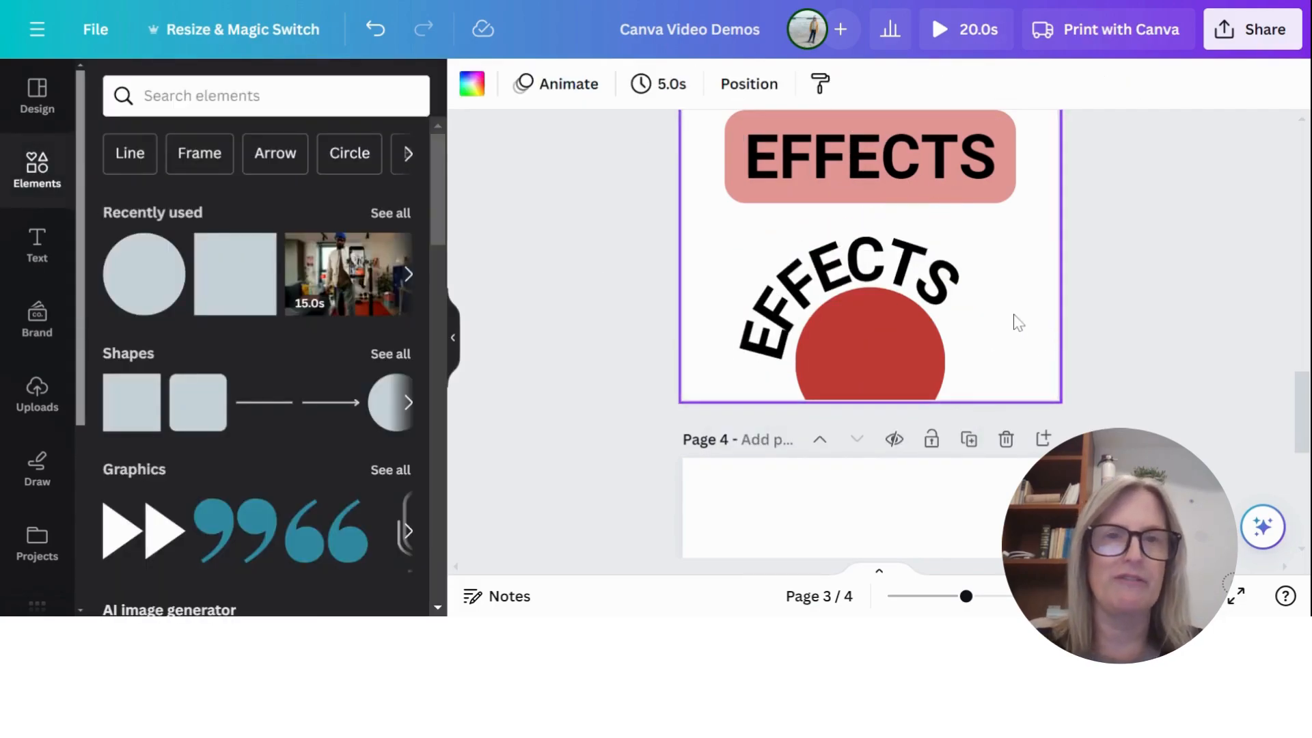
Step: Review the styled EFFECTS titles on pages 2 and 3
{"action": "scroll", "coordinate": [1018, 322], "scroll_direction": "up", "scroll_amount": 8}
{"action": "scroll", "coordinate": [1036, 308], "scroll_direction": "up", "scroll_amount": 2}
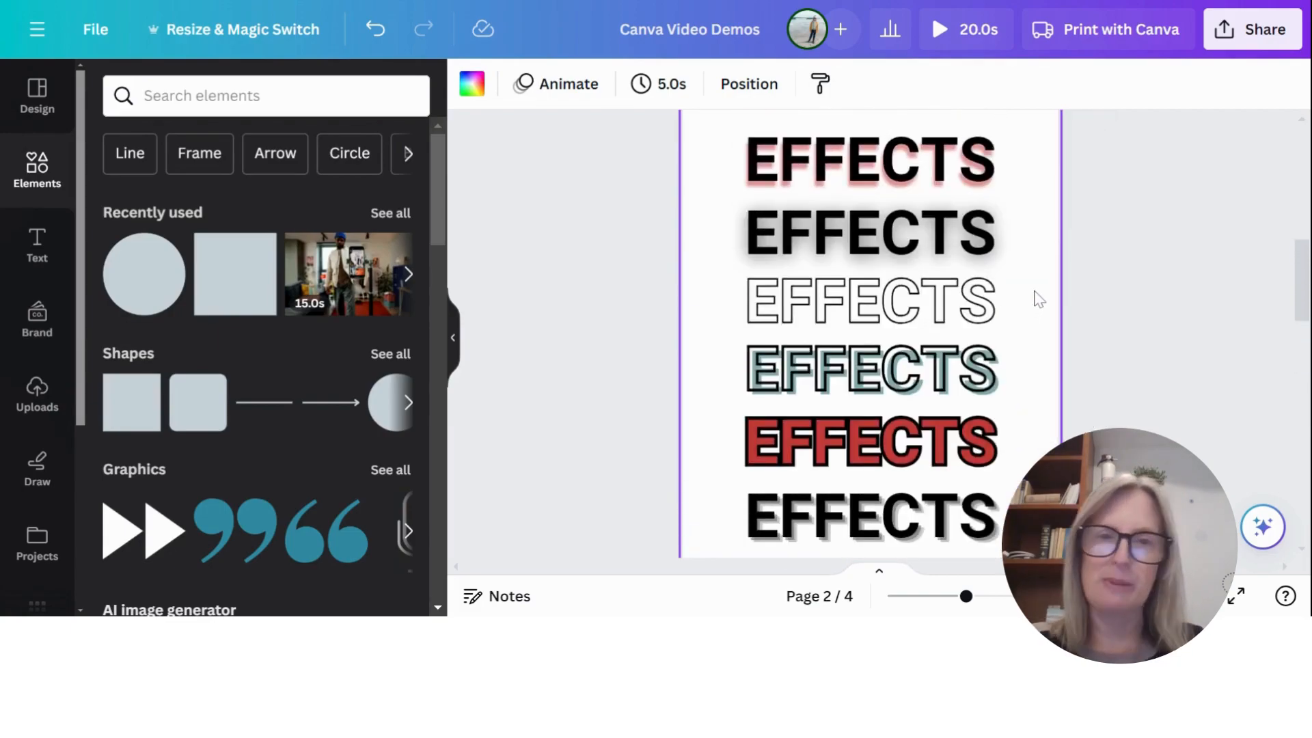
{"action": "scroll", "coordinate": [1034, 296], "scroll_direction": "up", "scroll_amount": 3}
{"action": "scroll", "coordinate": [1037, 297], "scroll_direction": "down", "scroll_amount": 3}
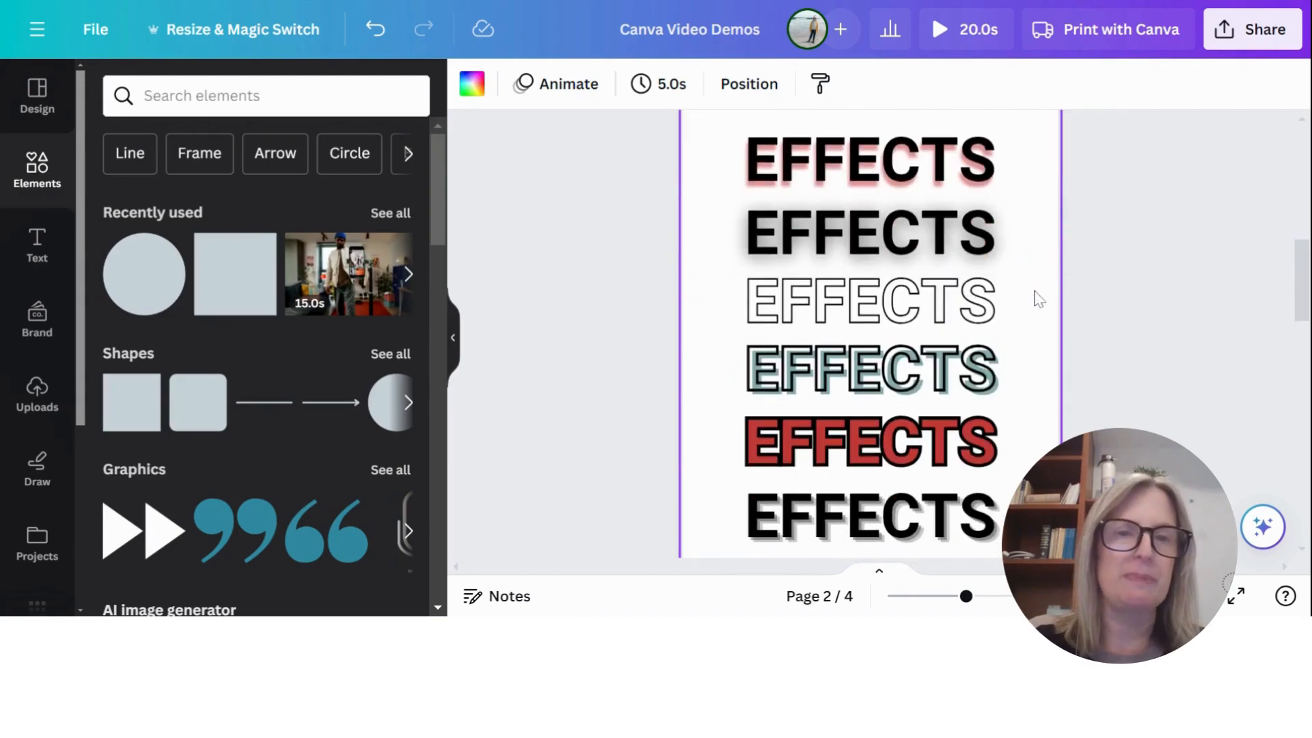
{"action": "scroll", "coordinate": [1039, 298], "scroll_direction": "down", "scroll_amount": 2}
{"action": "scroll", "coordinate": [1038, 299], "scroll_direction": "down", "scroll_amount": 2}
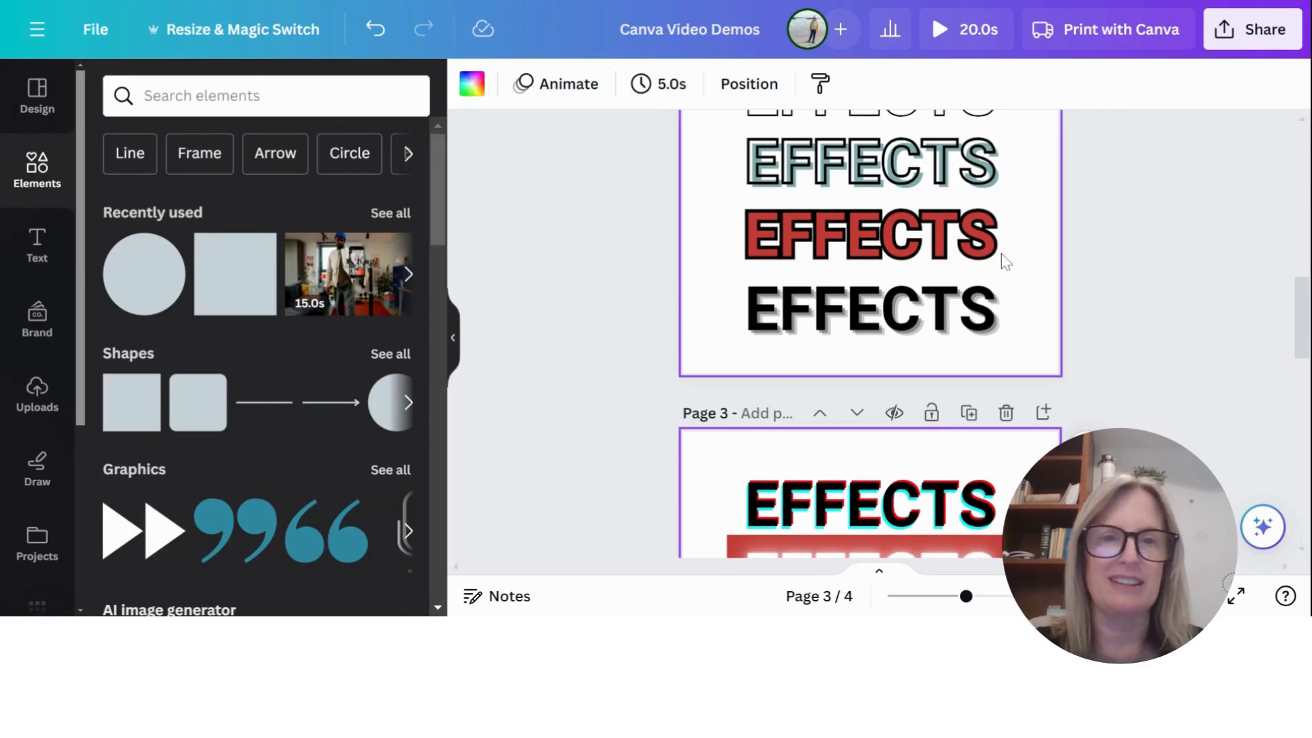
{"action": "scroll", "coordinate": [1017, 285], "scroll_direction": "down", "scroll_amount": 1}
Step: Preview the Basic text animations, including Drift and Tectonic, on the ANIMATING ELEMENTS title
{"action": "scroll", "coordinate": [1022, 285], "scroll_direction": "up", "scroll_amount": 4}
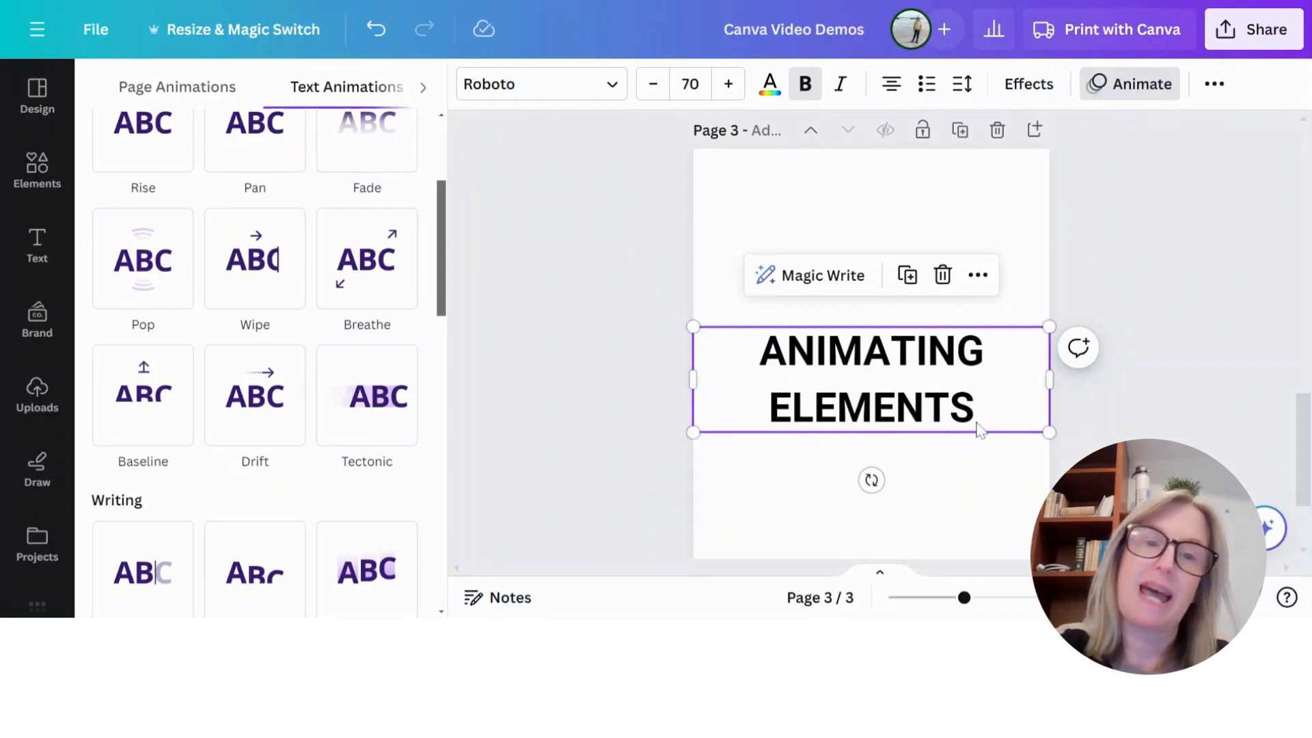
{"action": "scroll", "coordinate": [585, 348], "scroll_direction": "up", "scroll_amount": 3}
{"action": "scroll", "coordinate": [224, 209], "scroll_direction": "up", "scroll_amount": 3}
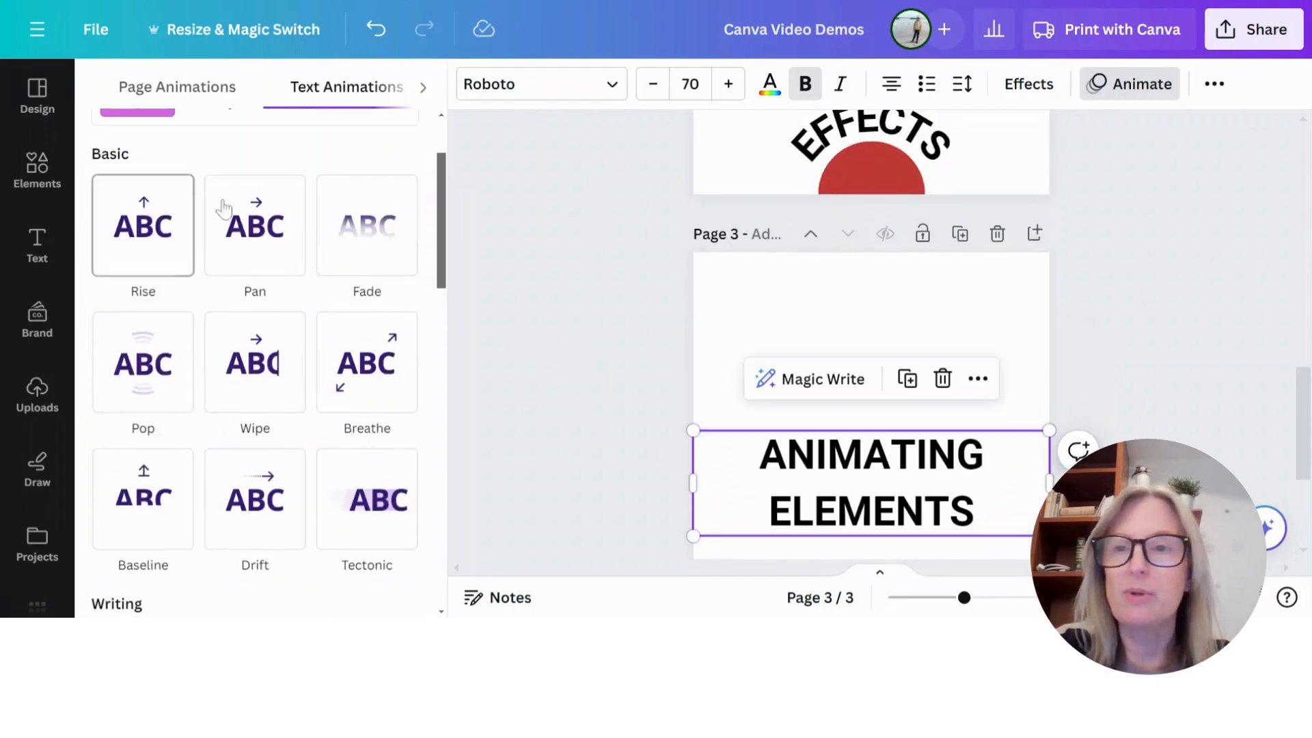
{"action": "scroll", "coordinate": [762, 367], "scroll_direction": "down", "scroll_amount": 5}
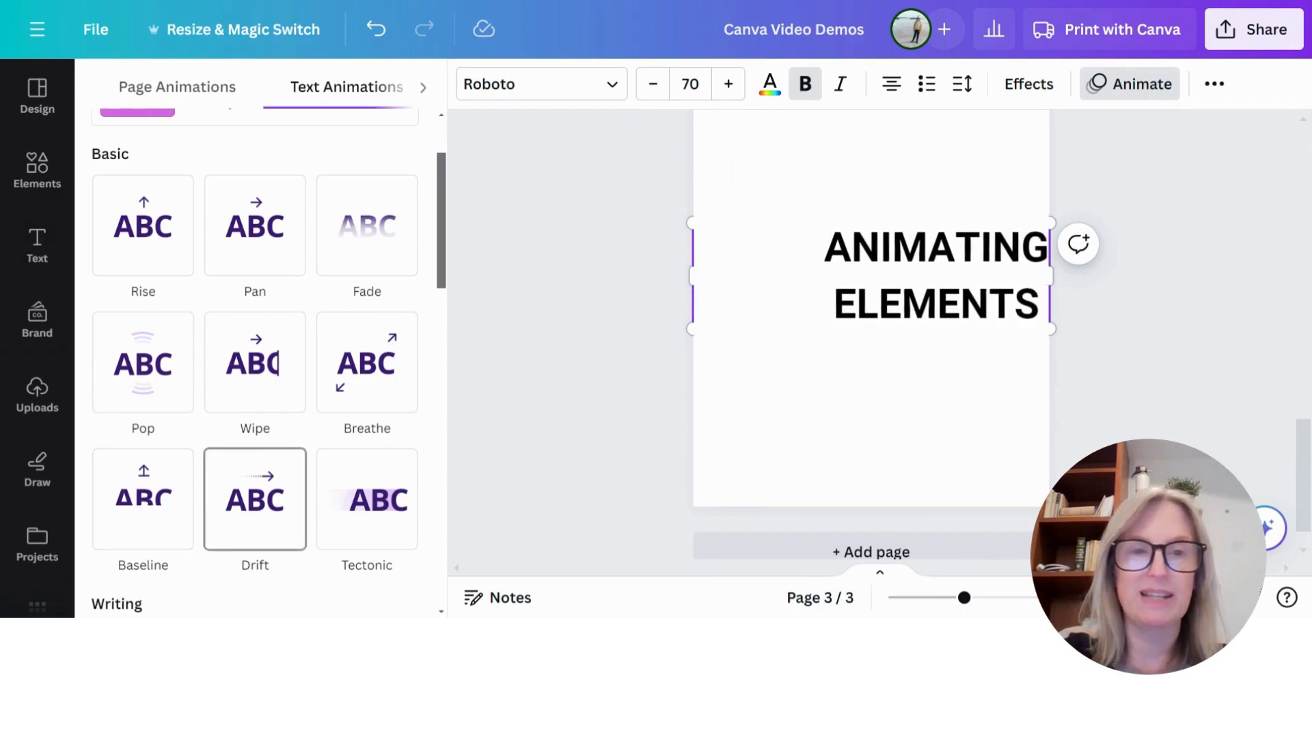
{"action": "left_click", "coordinate": [375, 509]}
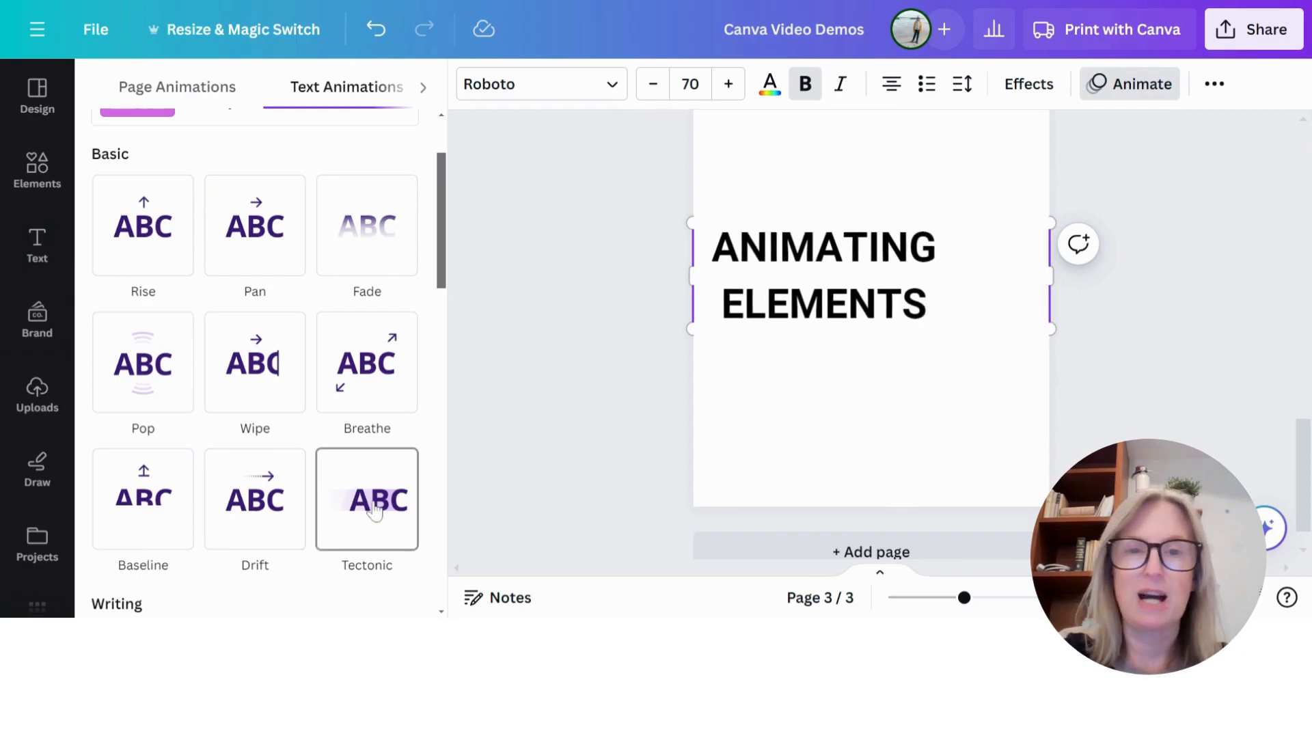
Step: Preview the Writing text animations Merge, Block, Burst, Bounce, Roll, Skate and Spread on the ANIMATING ELEMENTS title
{"action": "scroll", "coordinate": [385, 508], "scroll_direction": "down", "scroll_amount": 5}
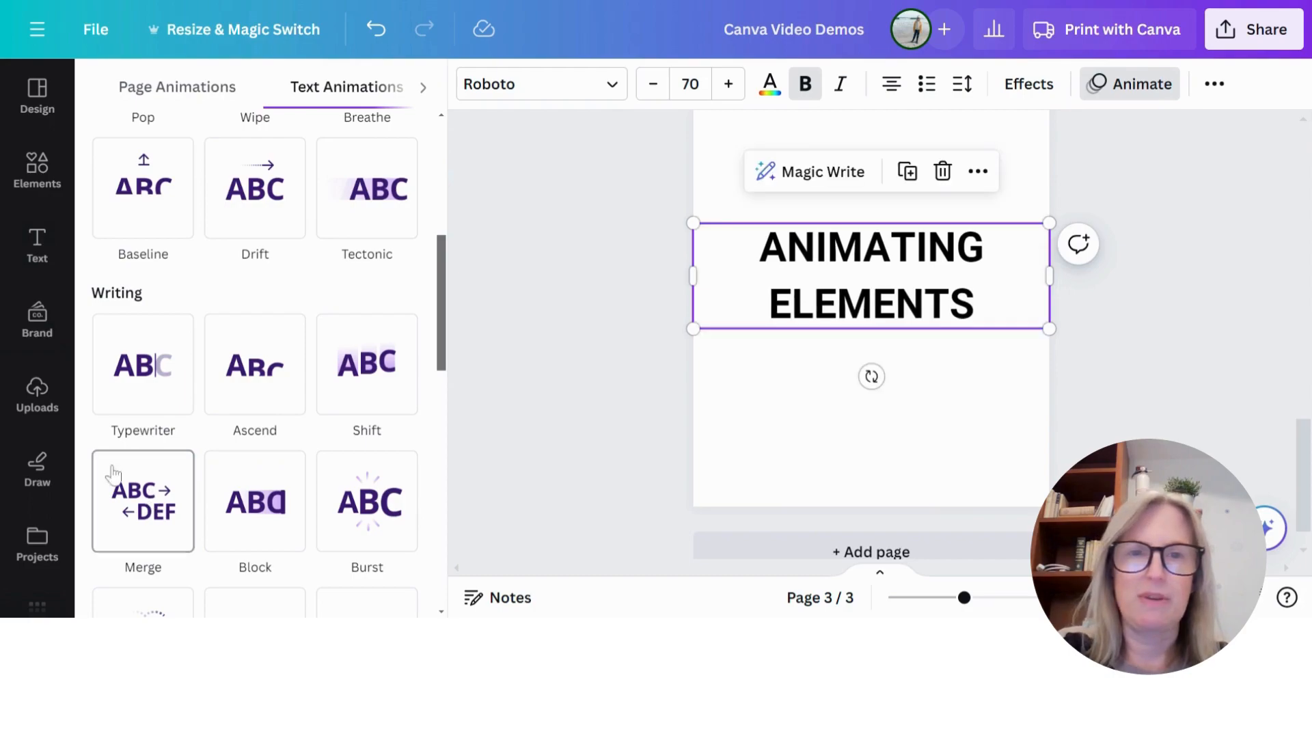
{"action": "left_click", "coordinate": [134, 504]}
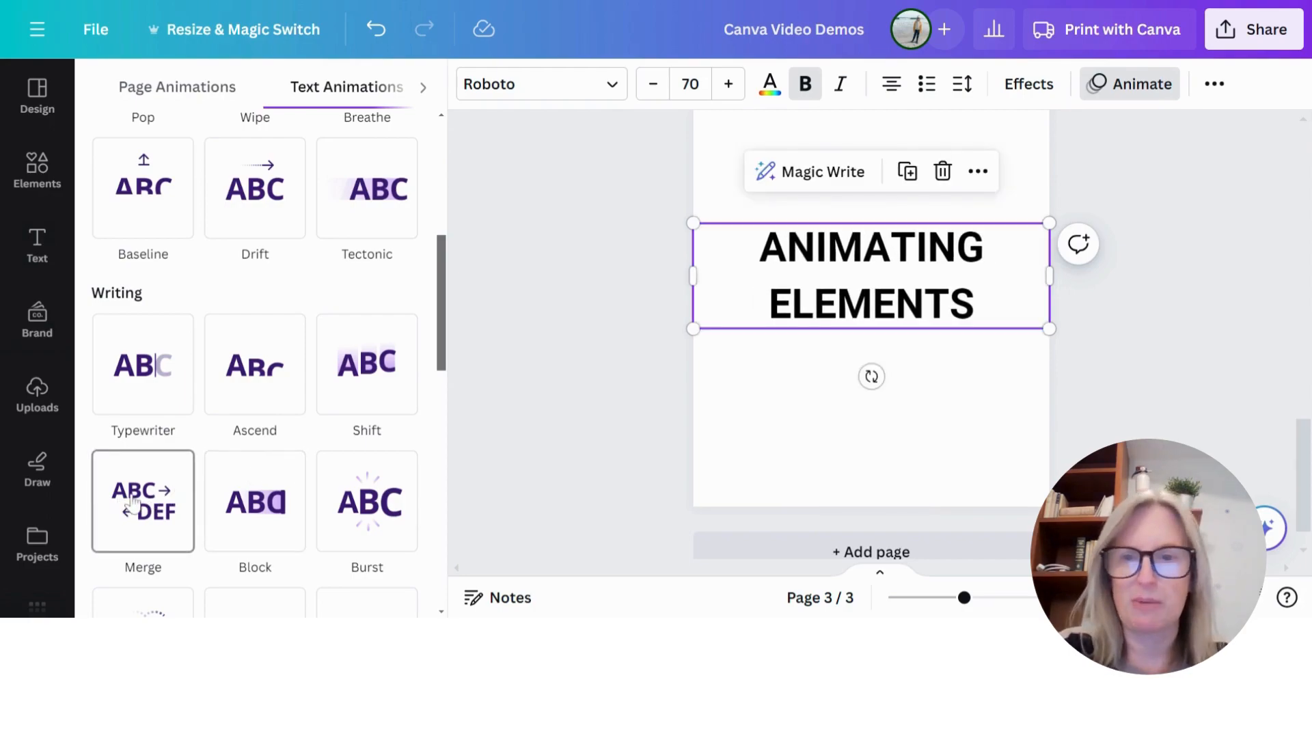
{"action": "left_click", "coordinate": [268, 506]}
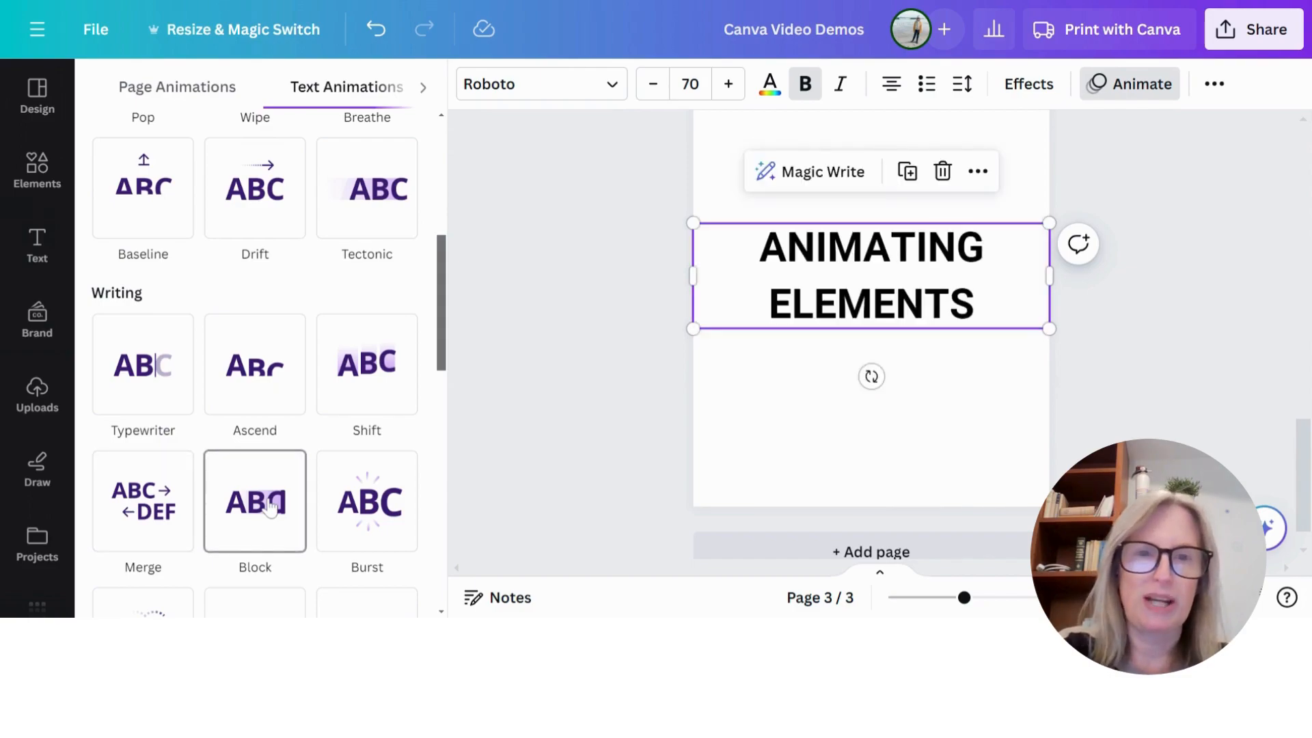
{"action": "left_click", "coordinate": [352, 503]}
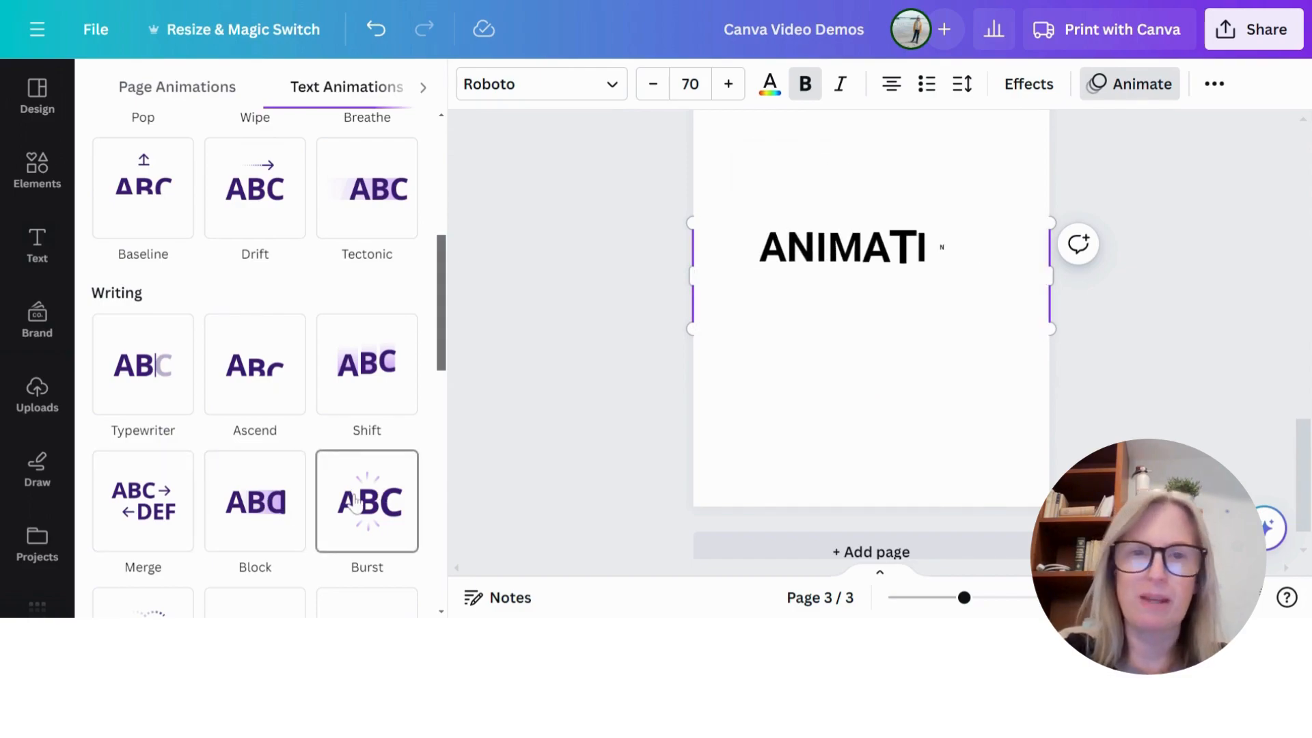
{"action": "scroll", "coordinate": [355, 502], "scroll_direction": "down", "scroll_amount": 3}
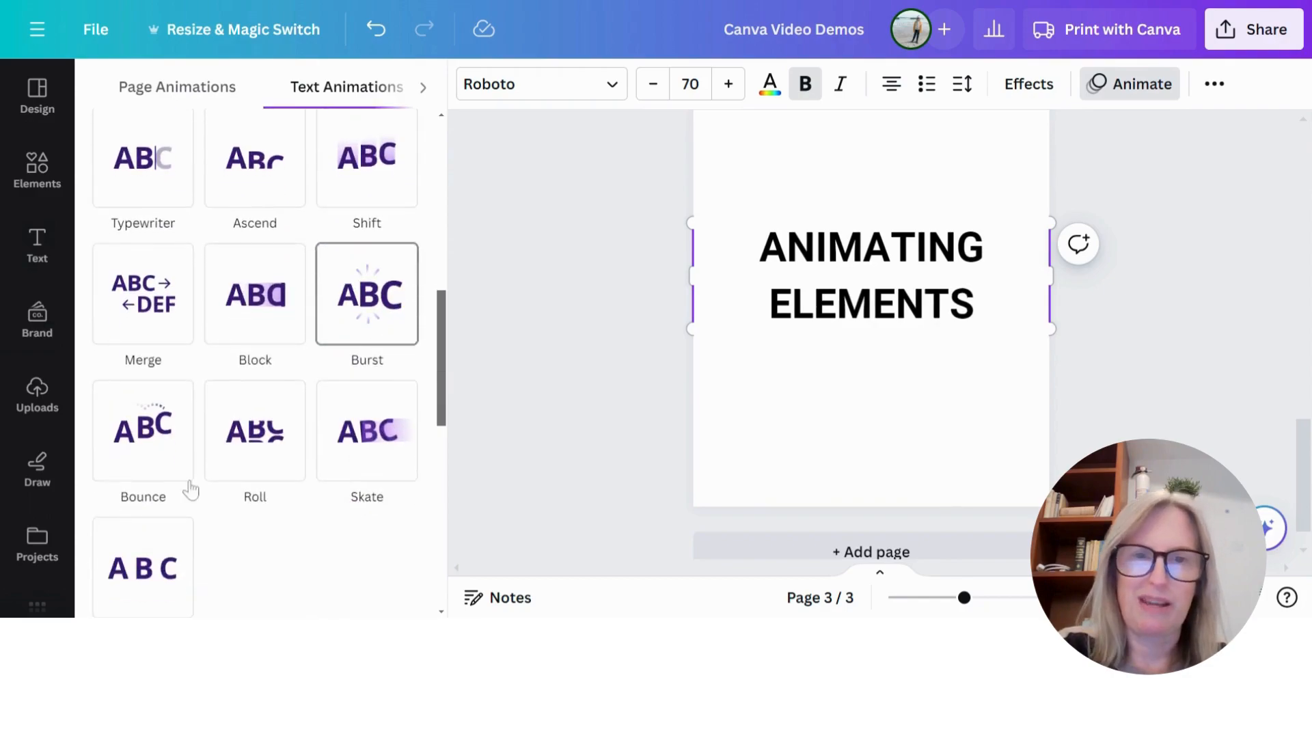
{"action": "left_click", "coordinate": [146, 442]}
{"action": "left_click", "coordinate": [248, 460]}
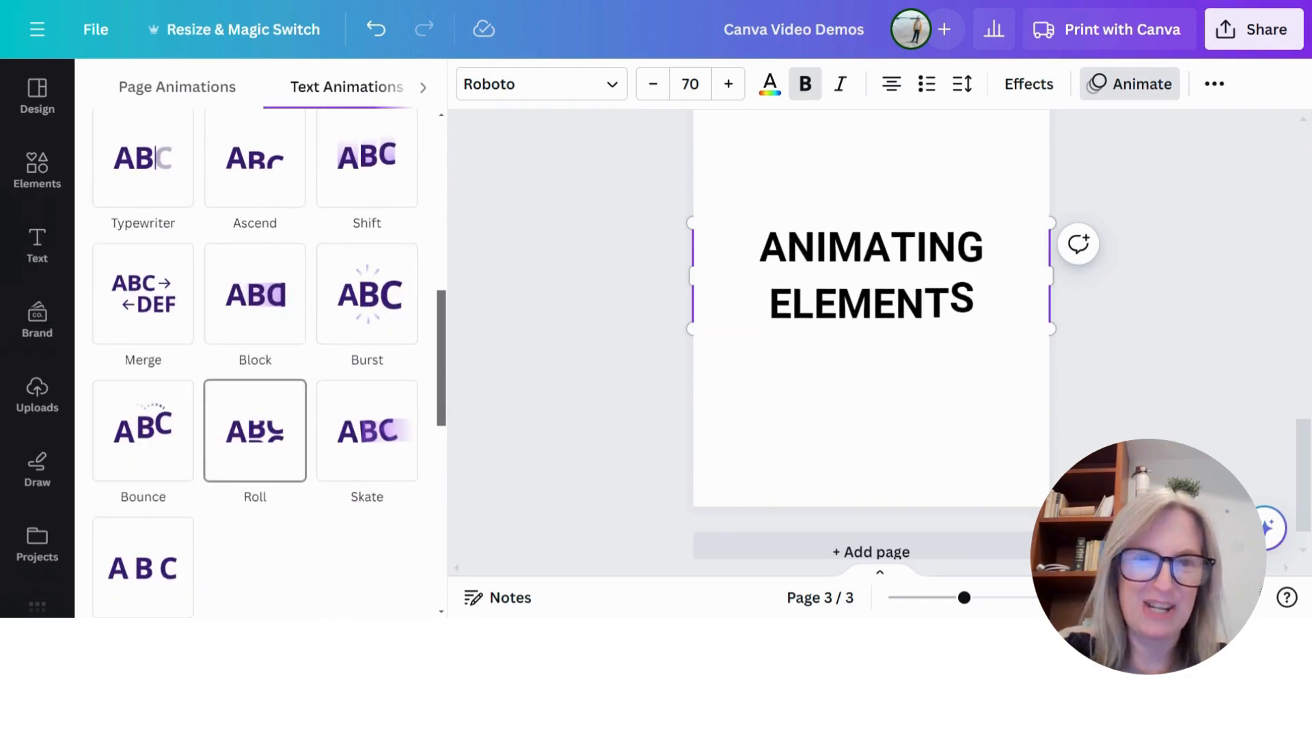
{"action": "left_click", "coordinate": [358, 460]}
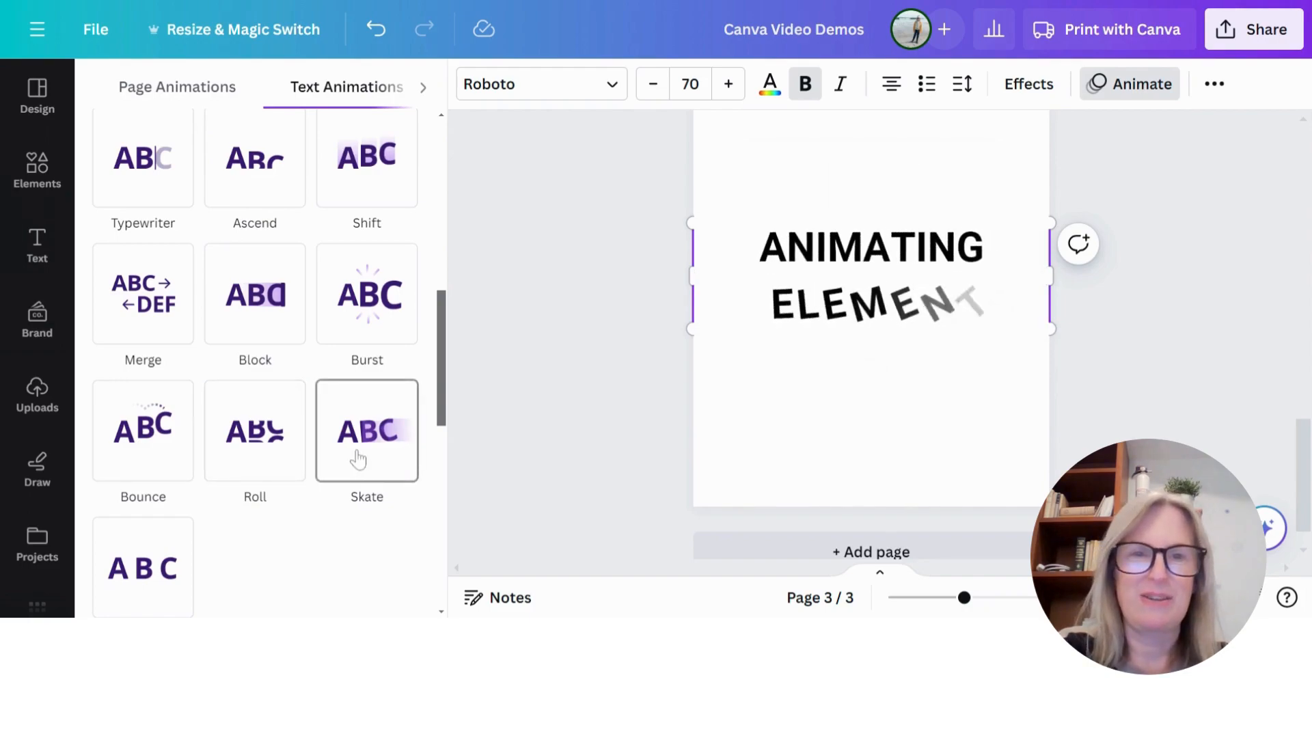
{"action": "left_click", "coordinate": [139, 579]}
Step: Preview the Exaggerate text animations Tumble, Neon, Scrapbook and Stomp on the ANIMATING ELEMENTS title
{"action": "scroll", "coordinate": [140, 567], "scroll_direction": "down", "scroll_amount": 2}
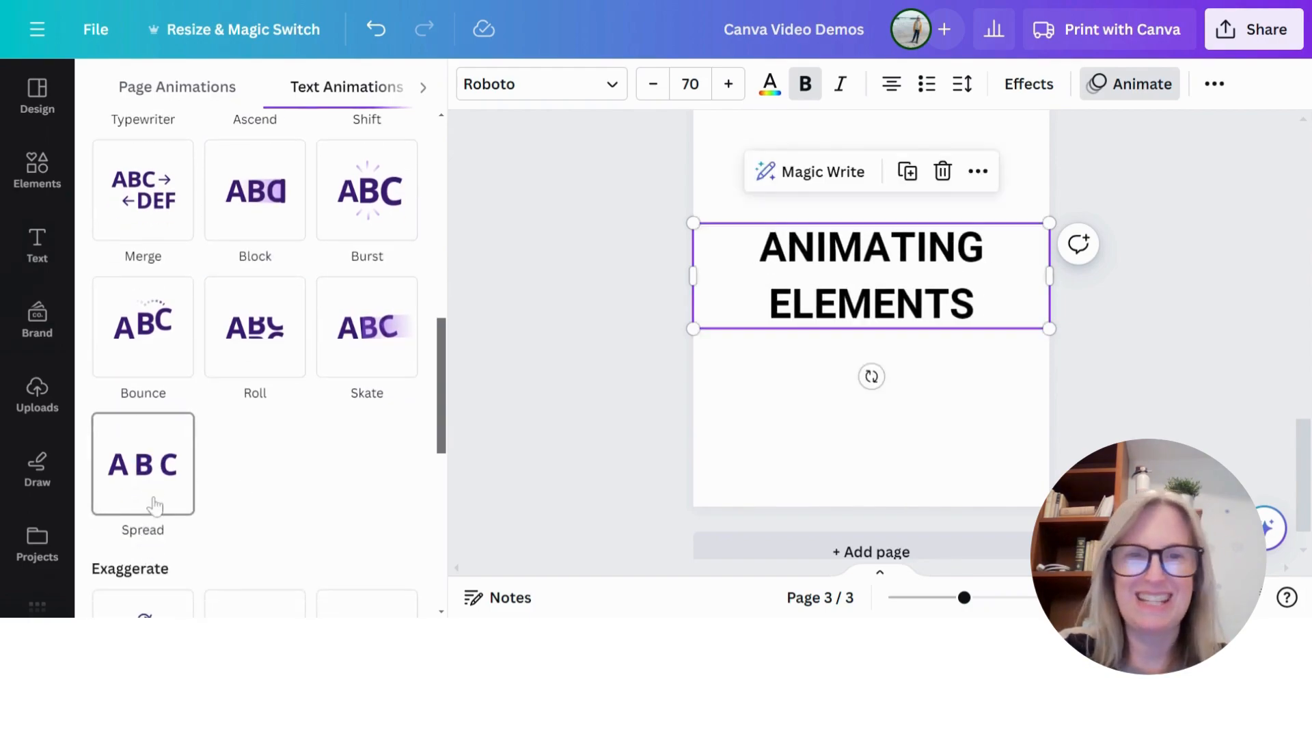
{"action": "scroll", "coordinate": [308, 478], "scroll_direction": "down", "scroll_amount": 5}
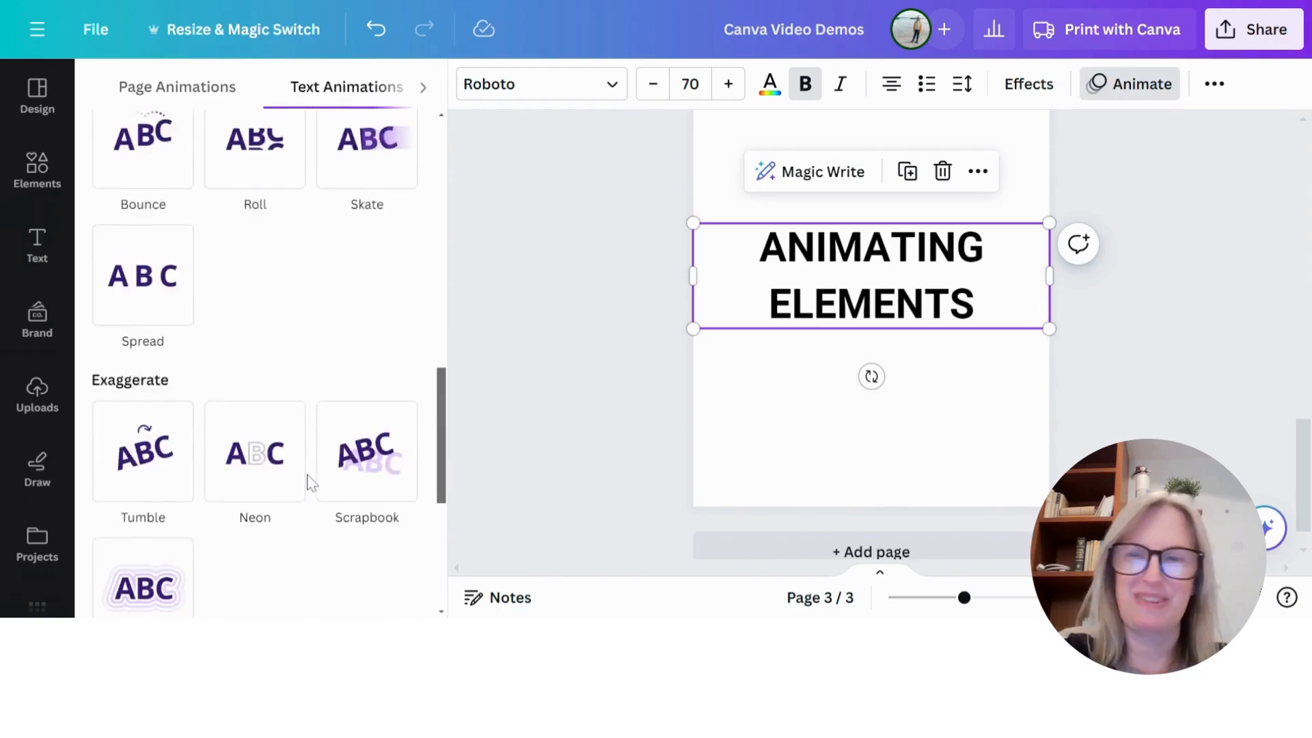
{"action": "left_click", "coordinate": [149, 345]}
{"action": "left_click", "coordinate": [254, 342]}
{"action": "left_click", "coordinate": [387, 336]}
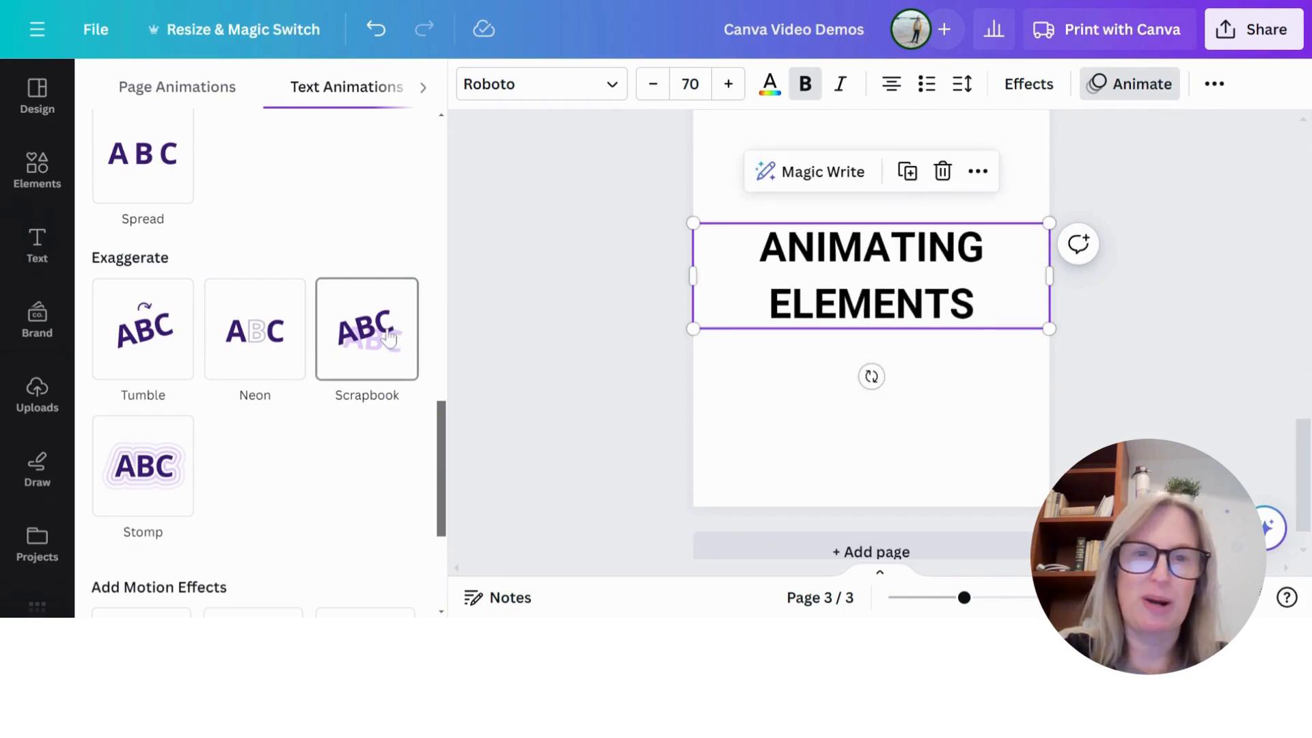
{"action": "left_click", "coordinate": [148, 488]}
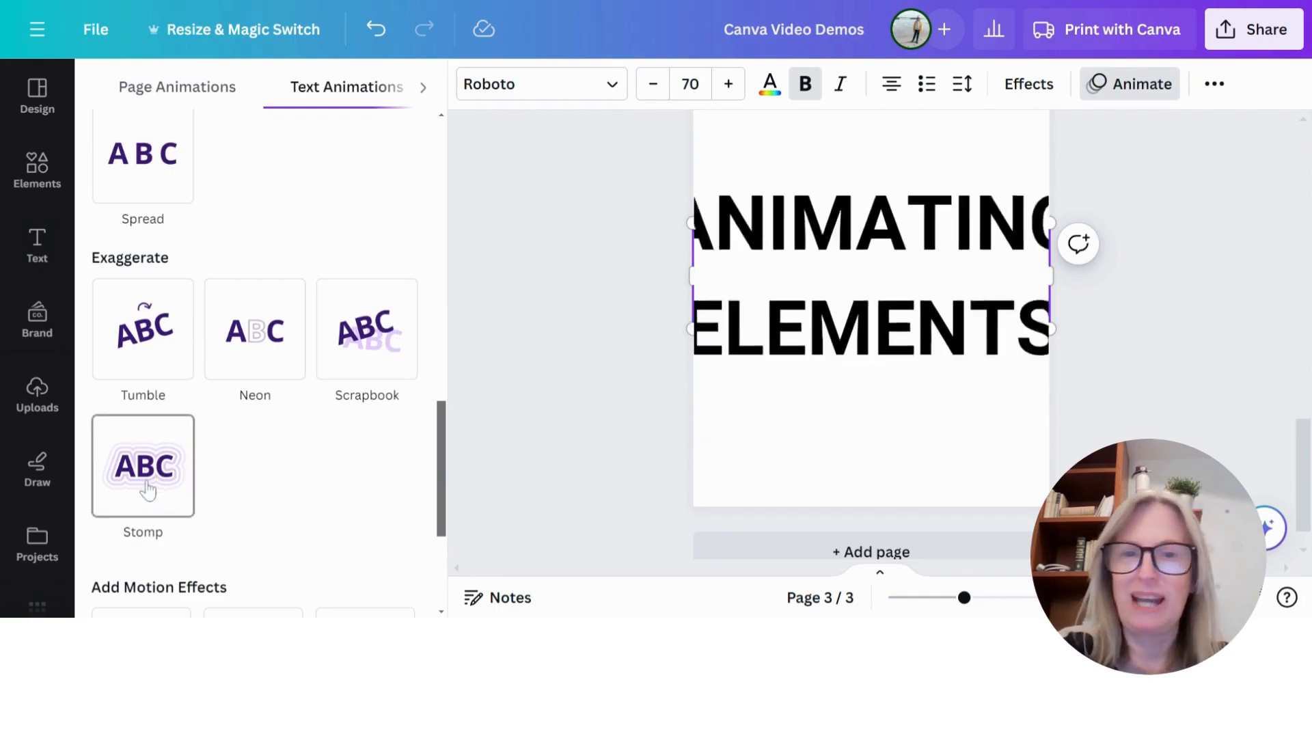
Step: Preview the motion effects Rotate, Flicker, Pulse and Wiggle on the ANIMATING ELEMENTS title
{"action": "scroll", "coordinate": [147, 488], "scroll_direction": "down", "scroll_amount": 2}
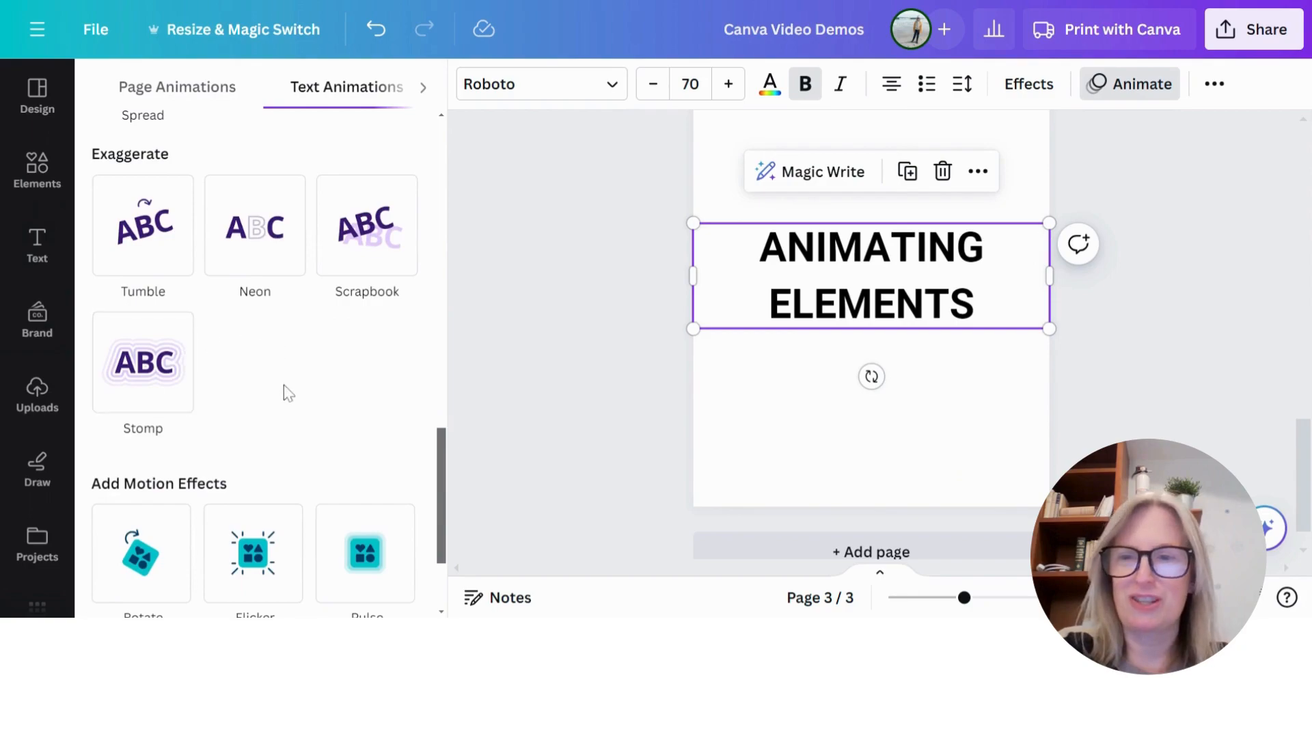
{"action": "left_click", "coordinate": [134, 578]}
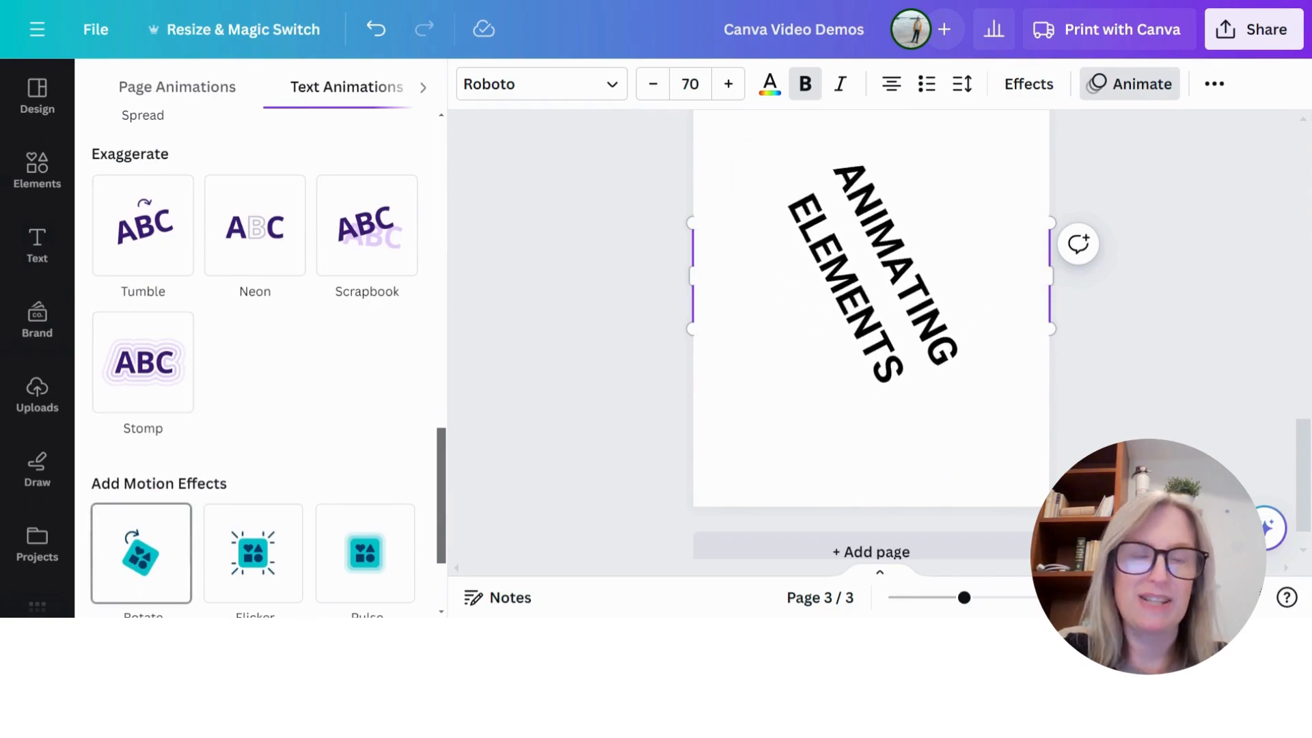
{"action": "left_click", "coordinate": [258, 552]}
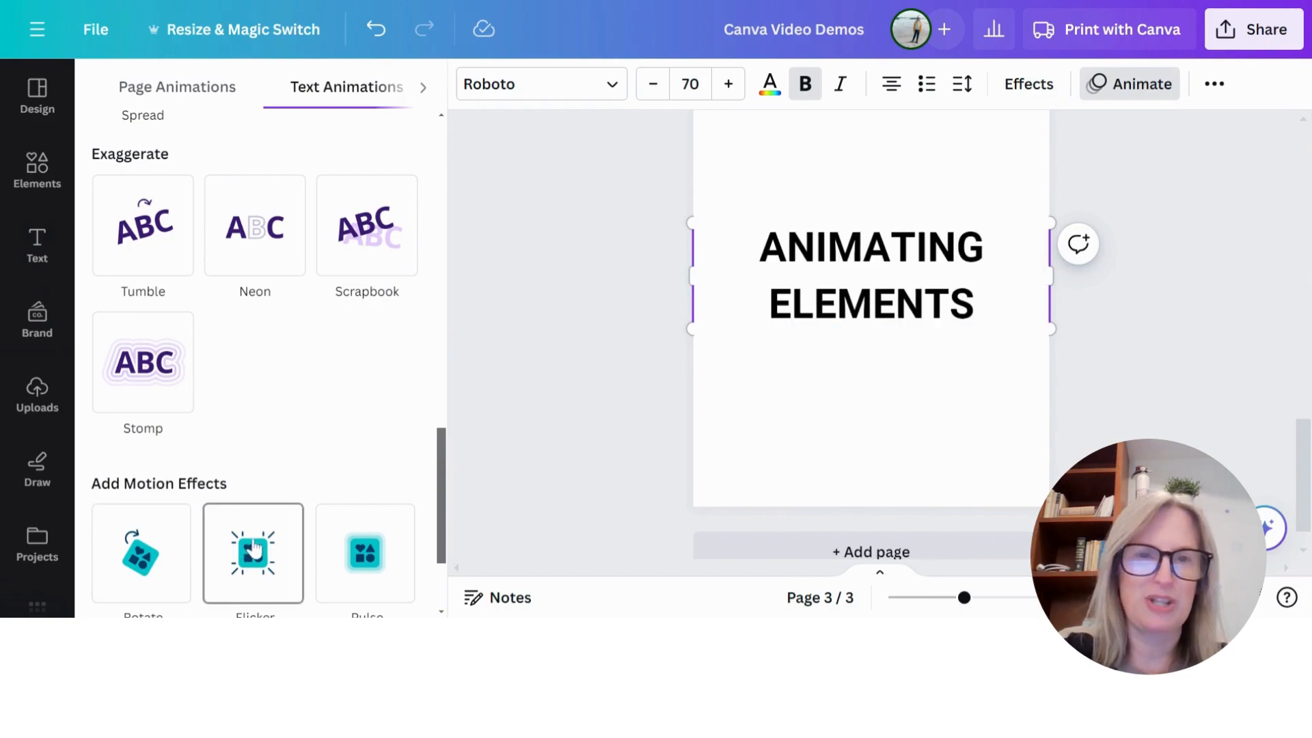
{"action": "scroll", "coordinate": [258, 552], "scroll_direction": "down", "scroll_amount": 3}
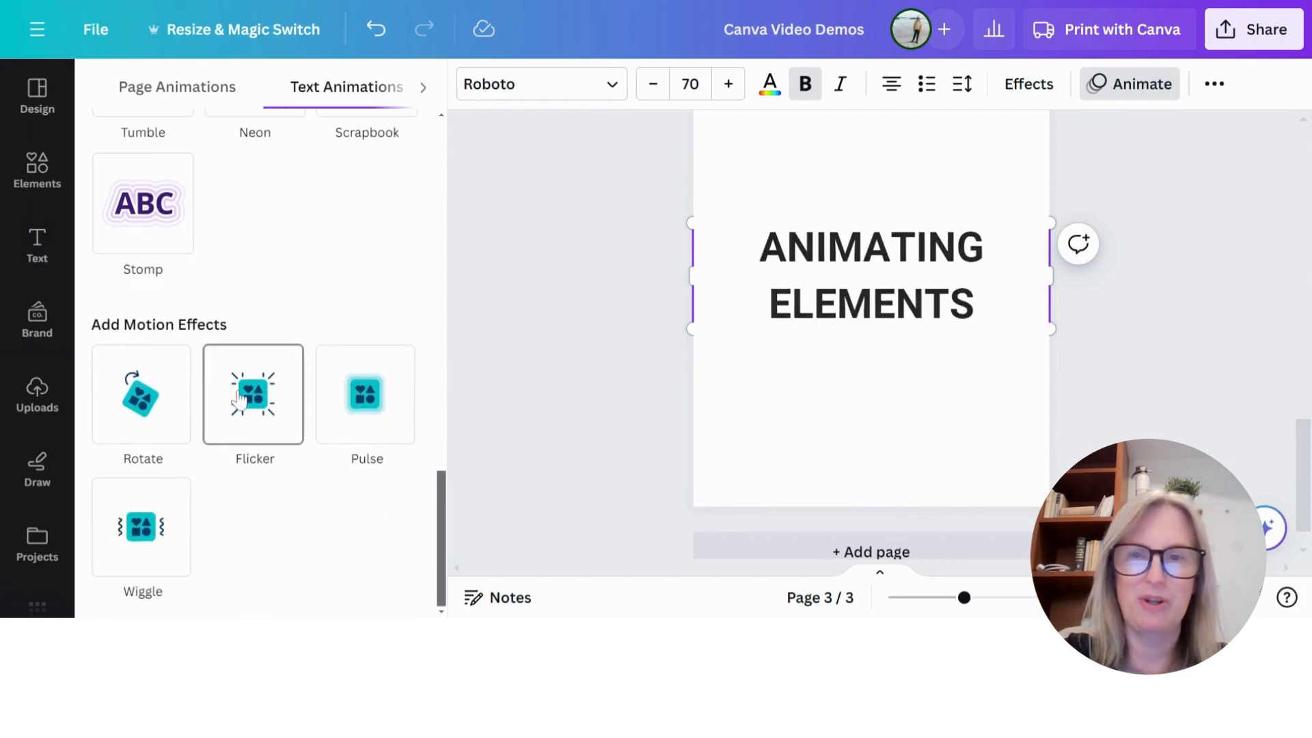
{"action": "left_click", "coordinate": [362, 403]}
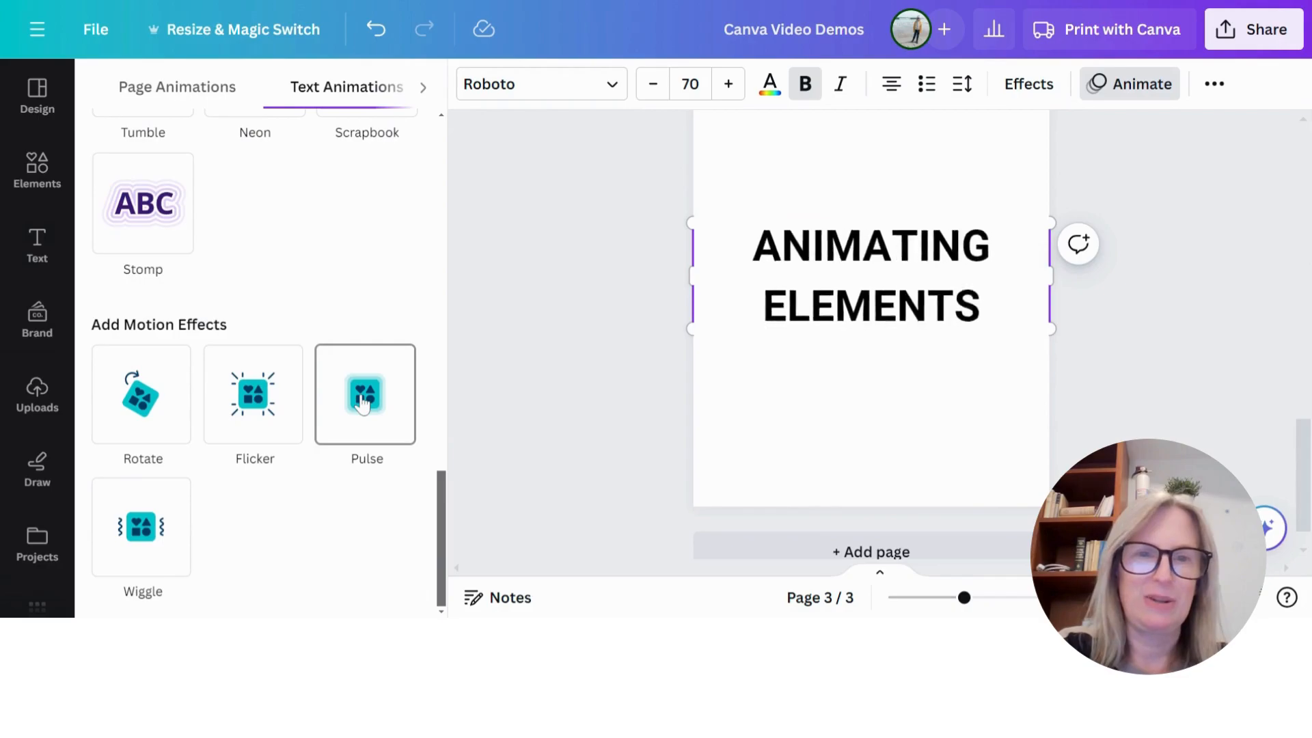
{"action": "left_click", "coordinate": [140, 539]}
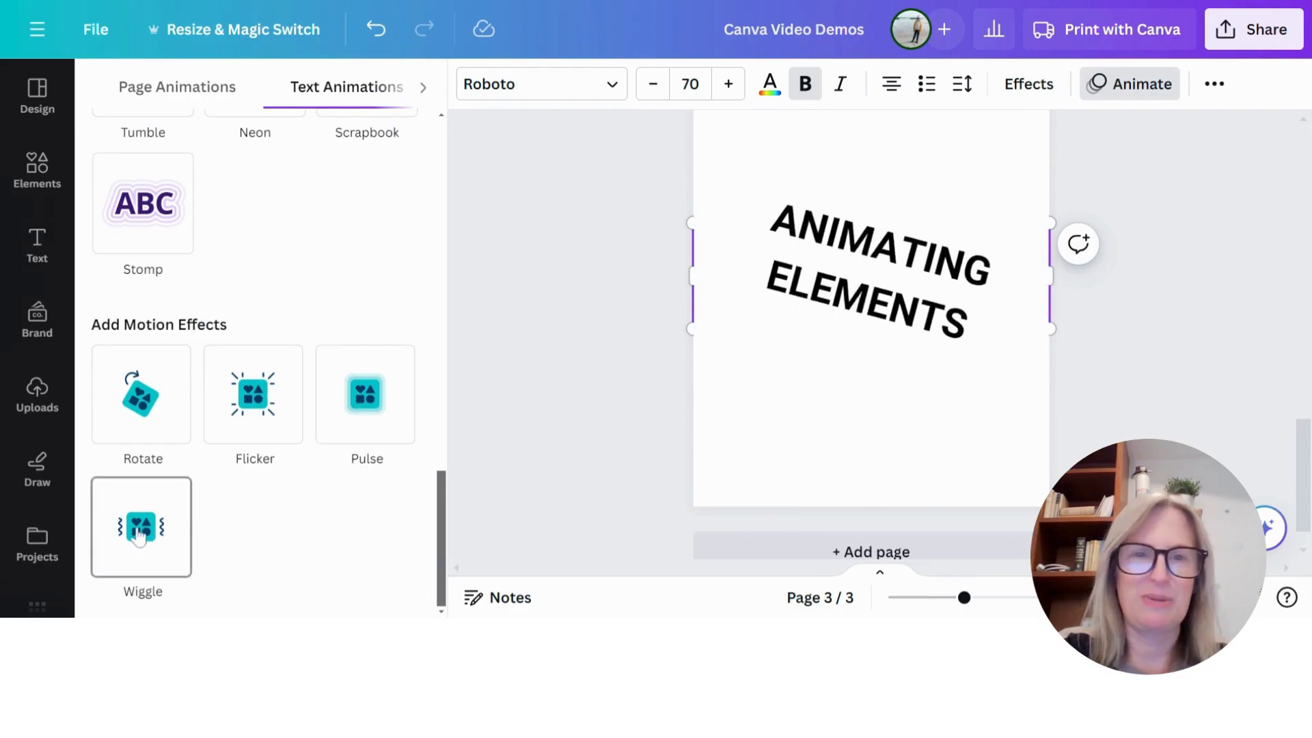
Step: Apply the Rise animation to the ANIMATING ELEMENTS title, slow its speed, and switch its direction to down and back to up
{"action": "scroll", "coordinate": [287, 506], "scroll_direction": "up", "scroll_amount": 15}
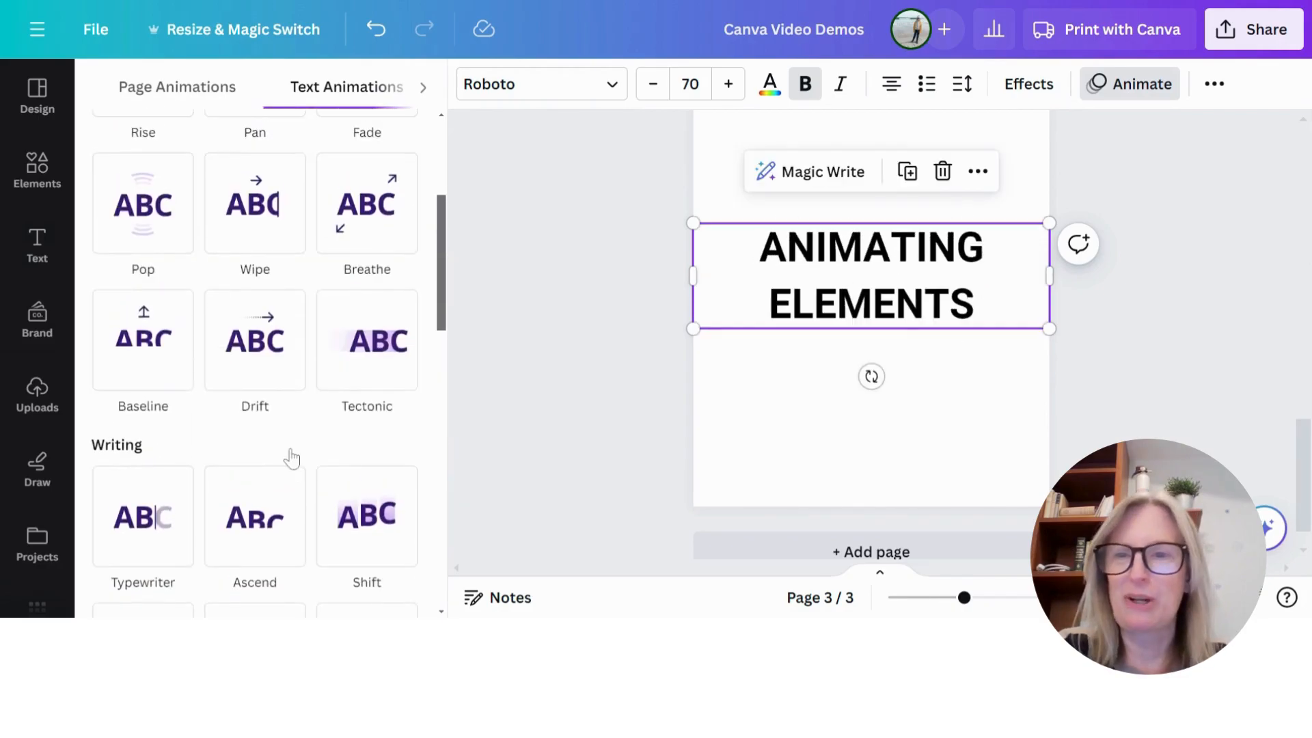
{"action": "left_click", "coordinate": [143, 356]}
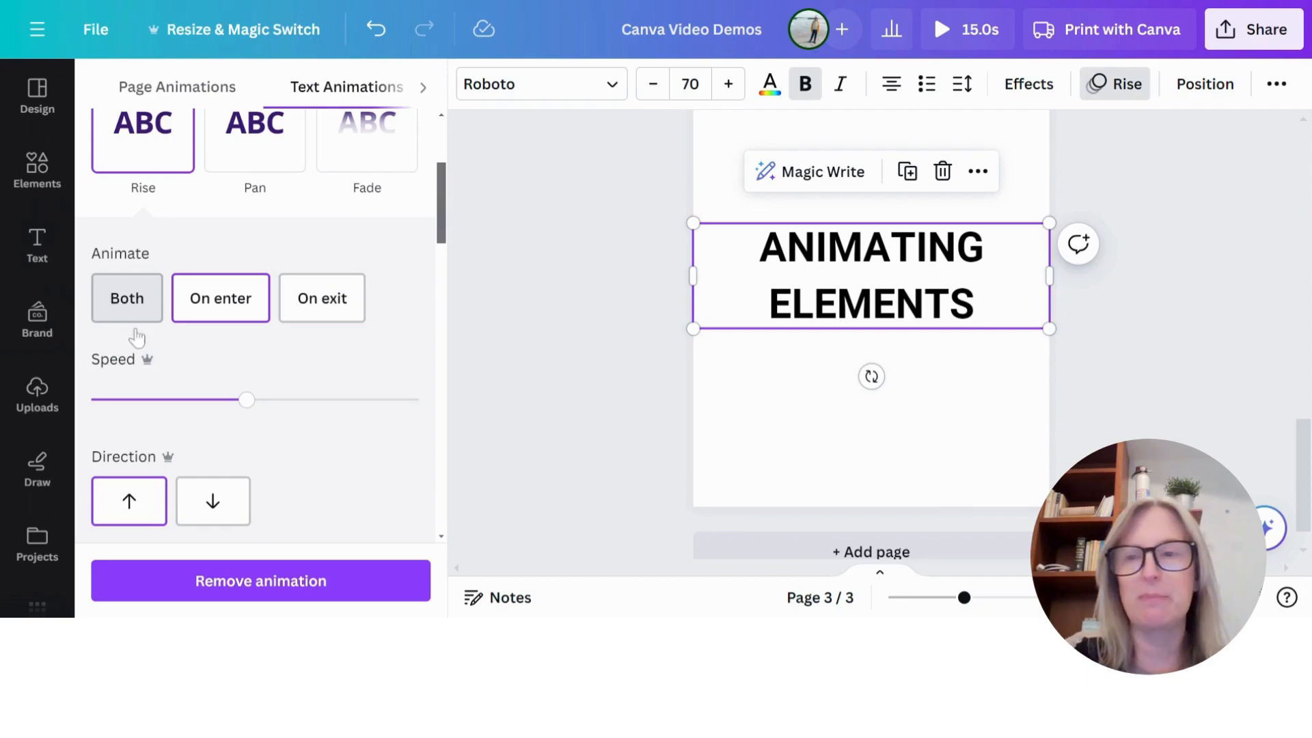
{"action": "left_click_drag", "start_coordinate": [249, 405], "coordinate": [140, 403]}
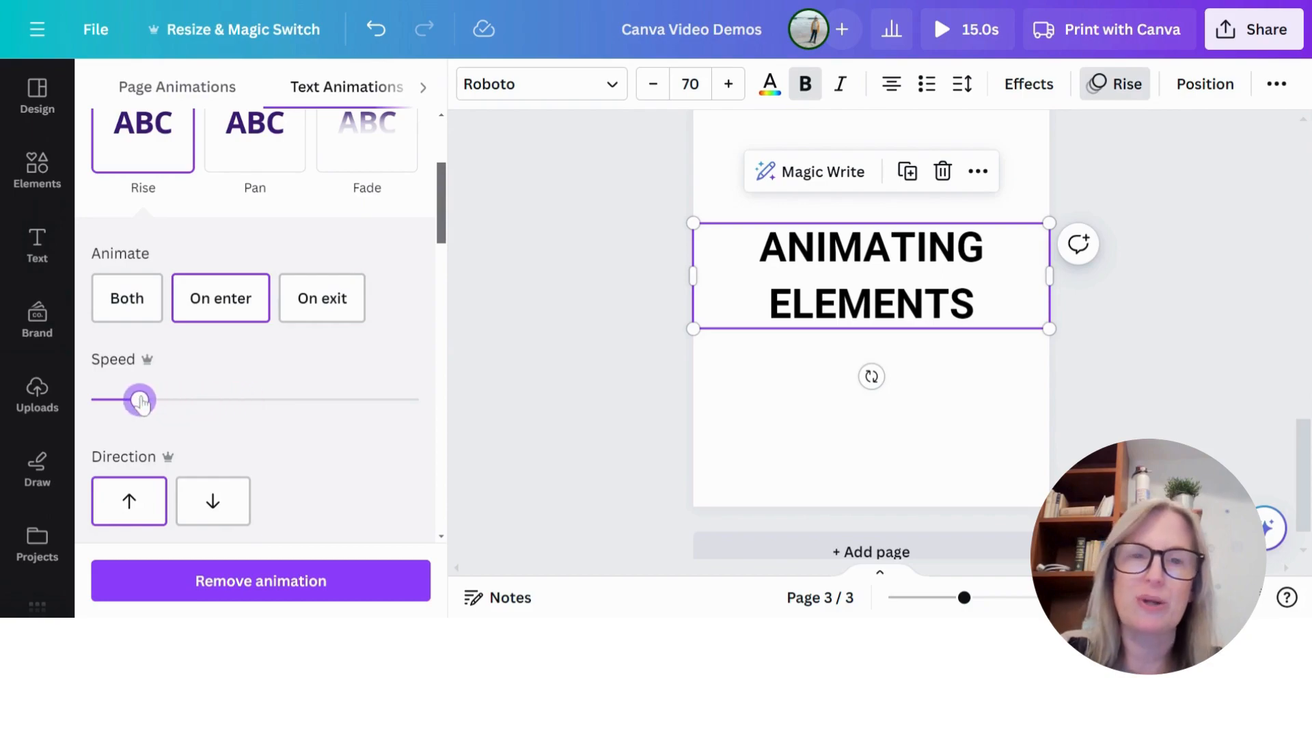
{"action": "left_click", "coordinate": [181, 401]}
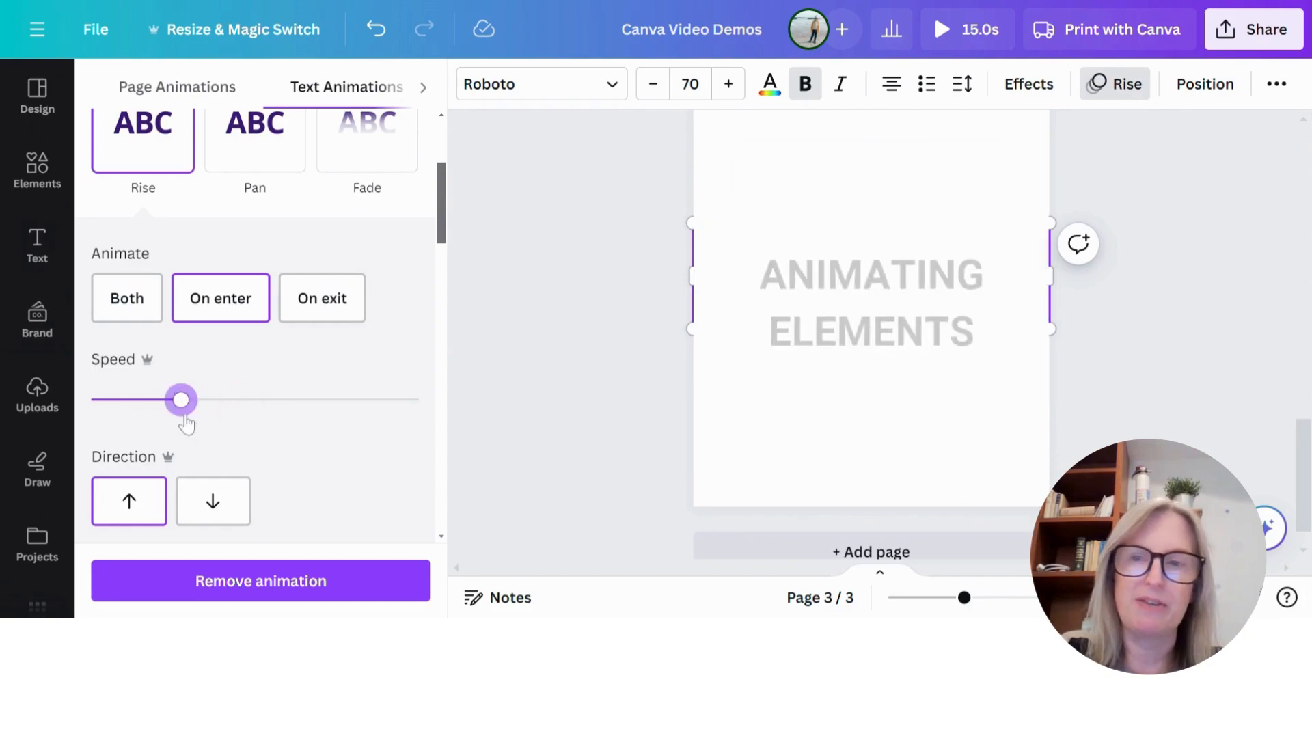
{"action": "left_click", "coordinate": [205, 505]}
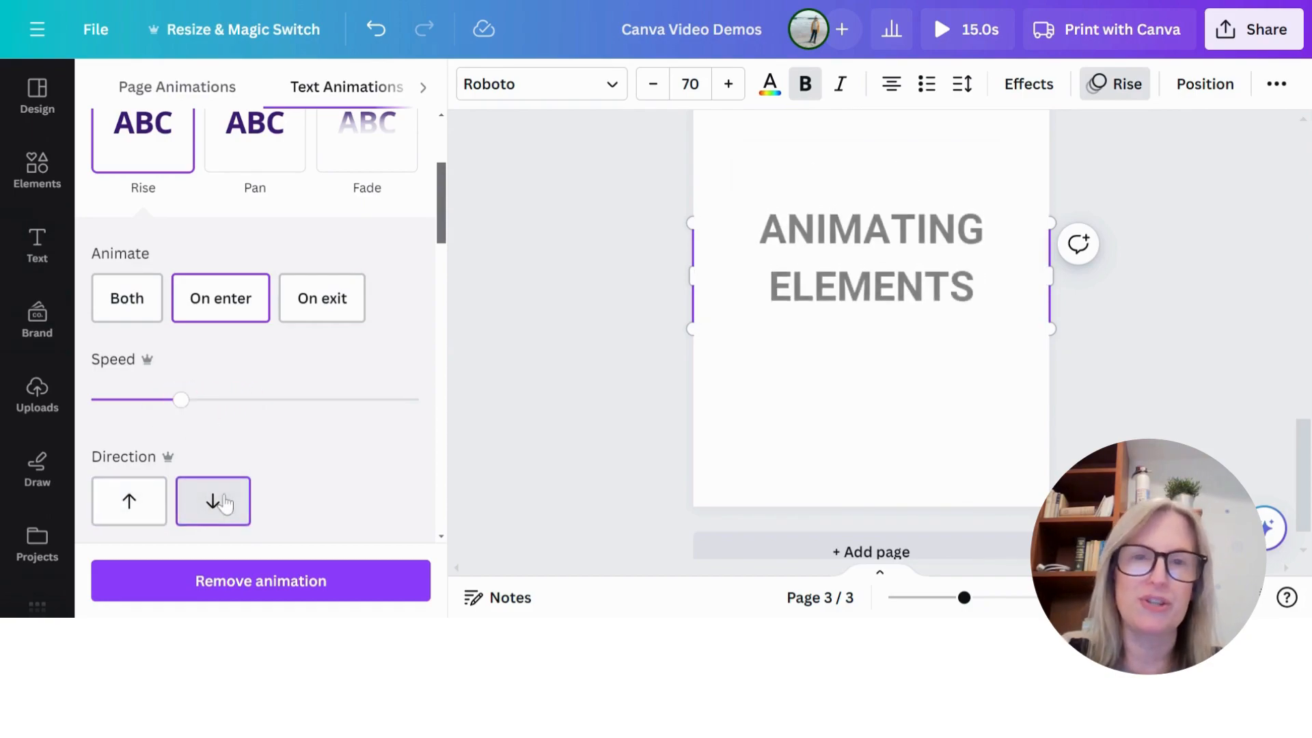
{"action": "left_click", "coordinate": [143, 509]}
Step: Try the Pan animation at a slower speed on the title, and try Fade with its Writing Style options
{"action": "left_click", "coordinate": [255, 146]}
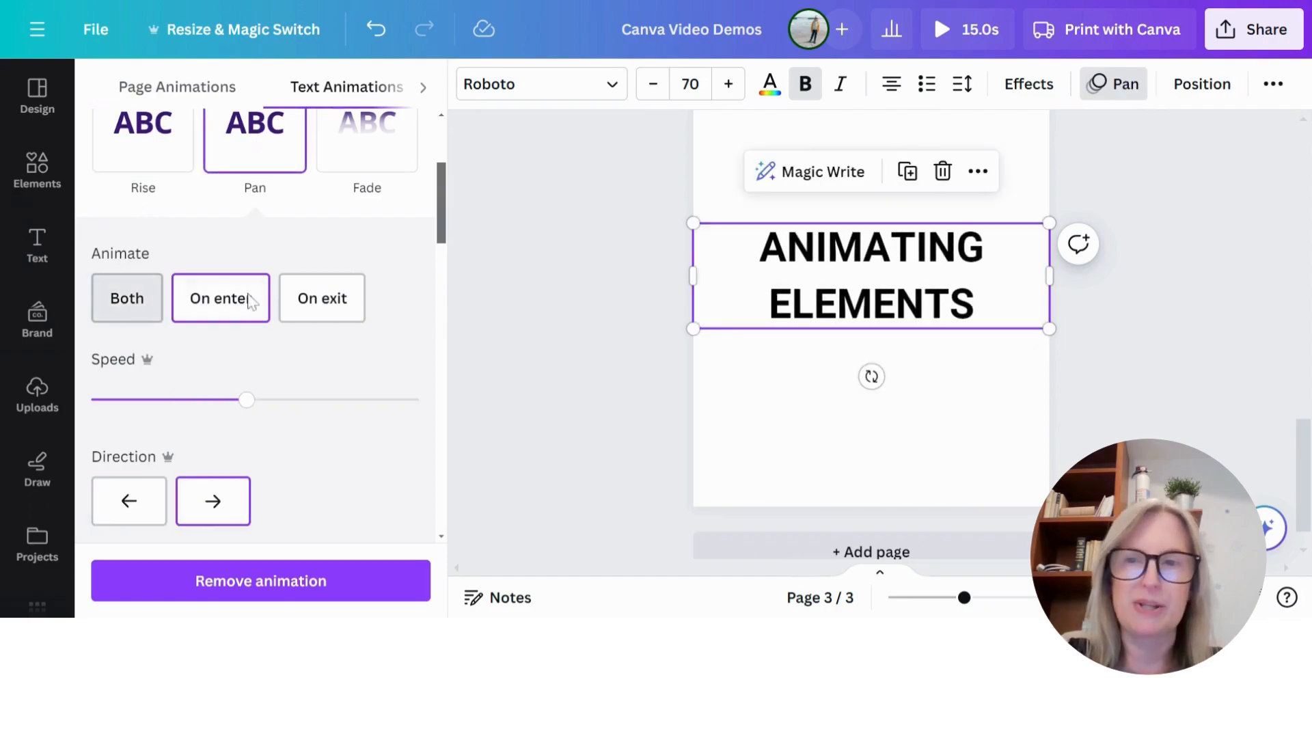
{"action": "left_click_drag", "start_coordinate": [244, 400], "coordinate": [156, 400]}
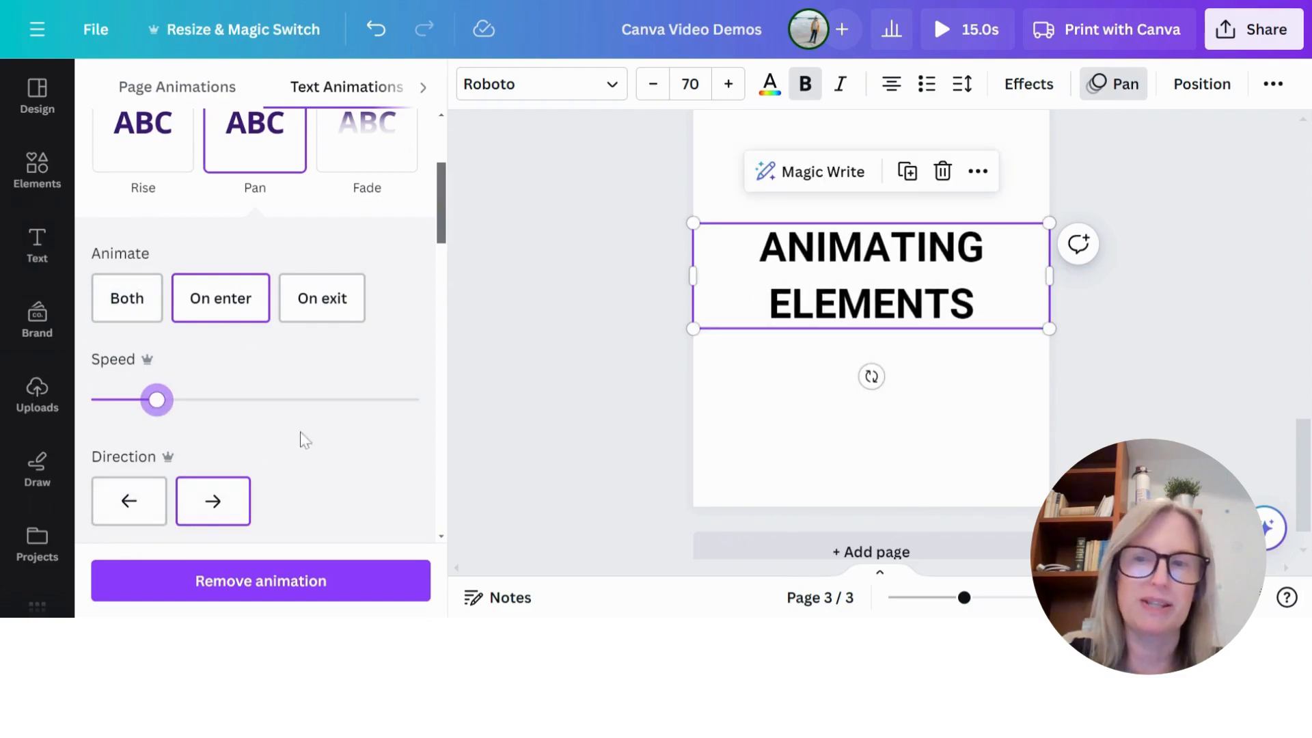
{"action": "left_click", "coordinate": [361, 136]}
{"action": "scroll", "coordinate": [410, 337], "scroll_direction": "down", "scroll_amount": 1}
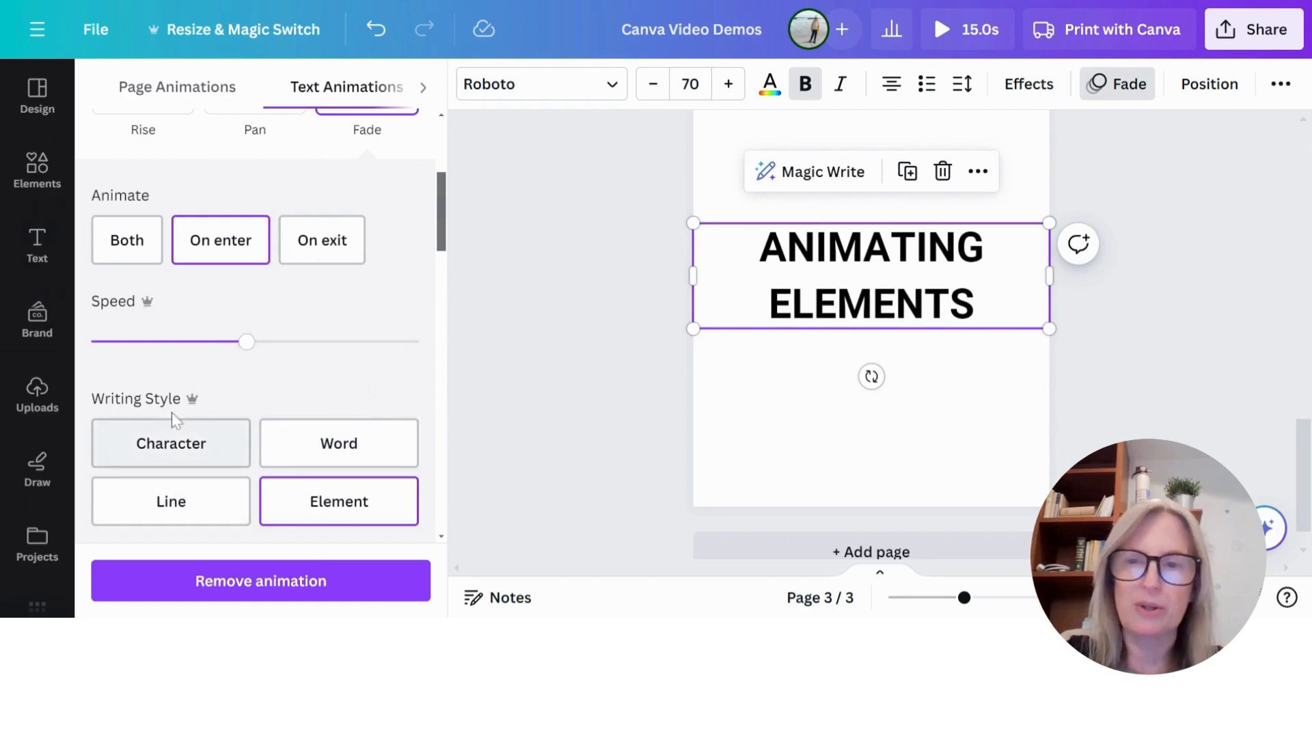
{"action": "scroll", "coordinate": [409, 359], "scroll_direction": "down", "scroll_amount": 5}
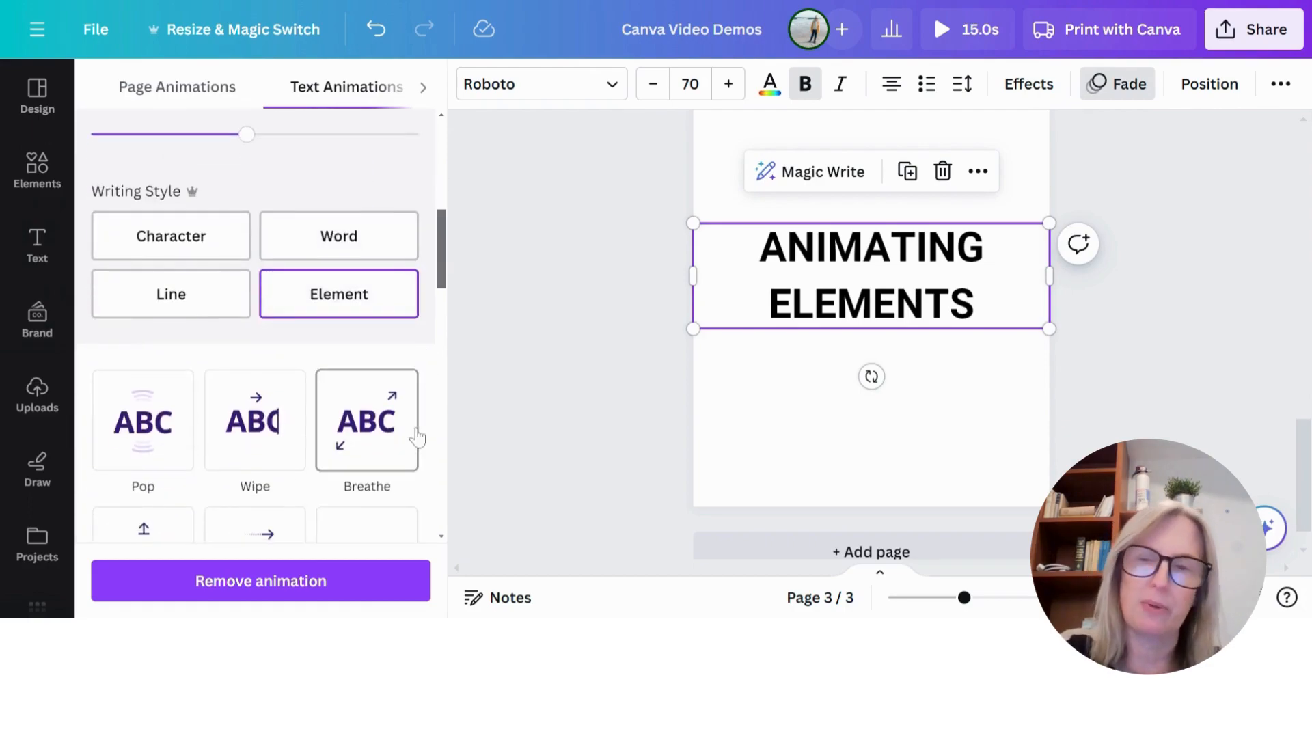
Step: Try the Pop and Wipe animations on the title, and apply Breathe to it instead
{"action": "left_click", "coordinate": [145, 335]}
{"action": "scroll", "coordinate": [295, 366], "scroll_direction": "down", "scroll_amount": 2}
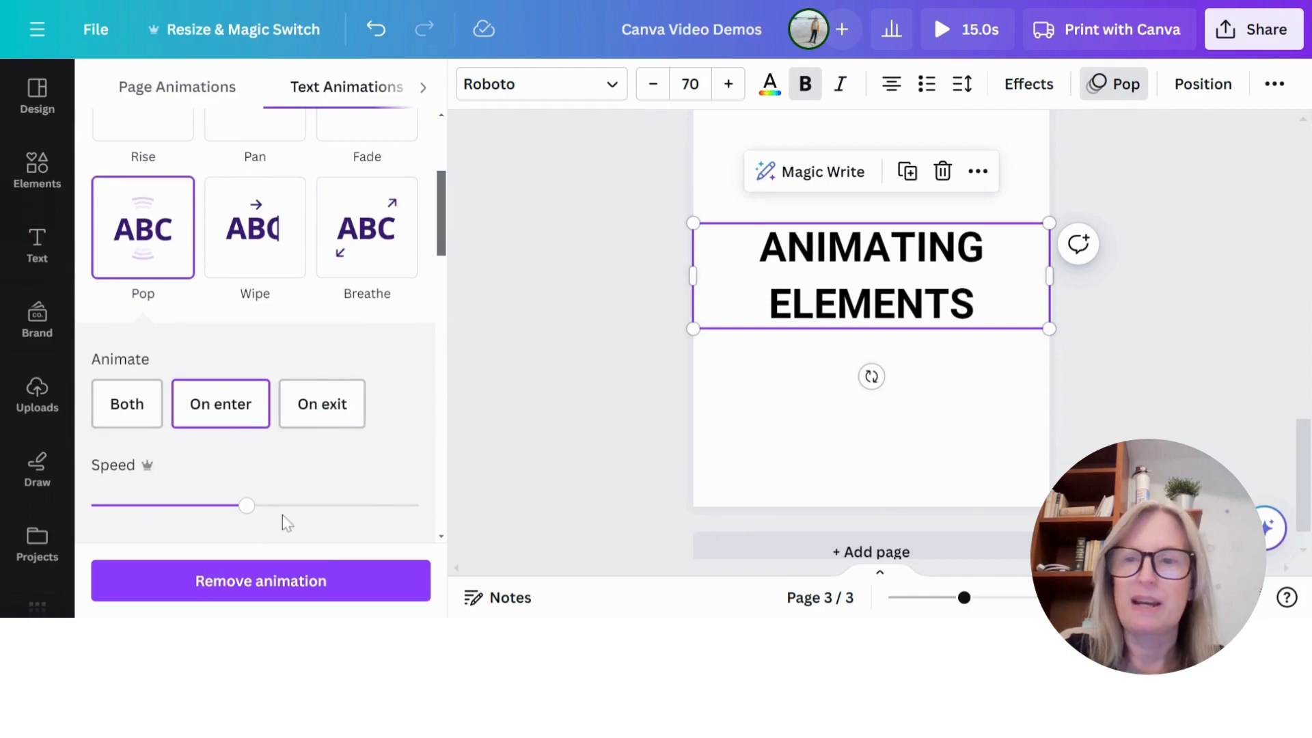
{"action": "left_click", "coordinate": [252, 228]}
{"action": "scroll", "coordinate": [252, 235], "scroll_direction": "down", "scroll_amount": 2}
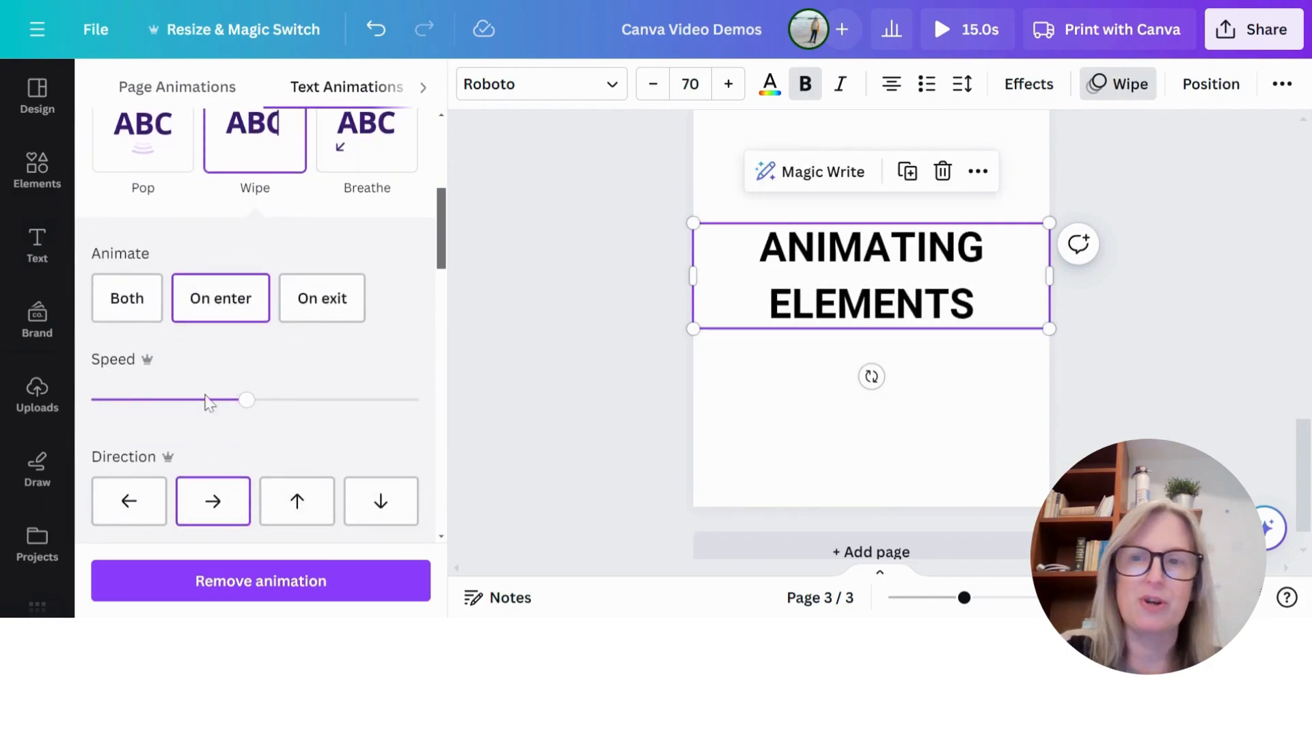
{"action": "left_click", "coordinate": [380, 139]}
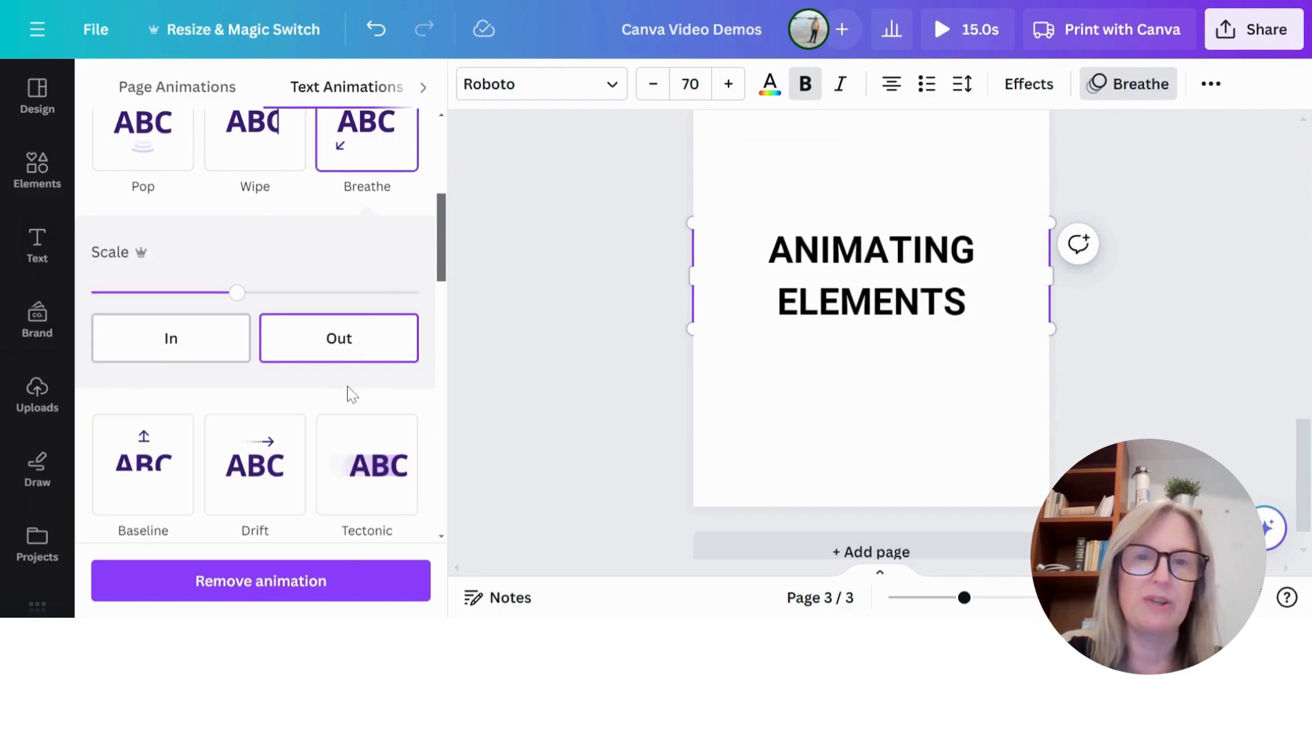
{"action": "scroll", "coordinate": [348, 391], "scroll_direction": "down", "scroll_amount": 3}
{"action": "scroll", "coordinate": [350, 393], "scroll_direction": "down", "scroll_amount": 8}
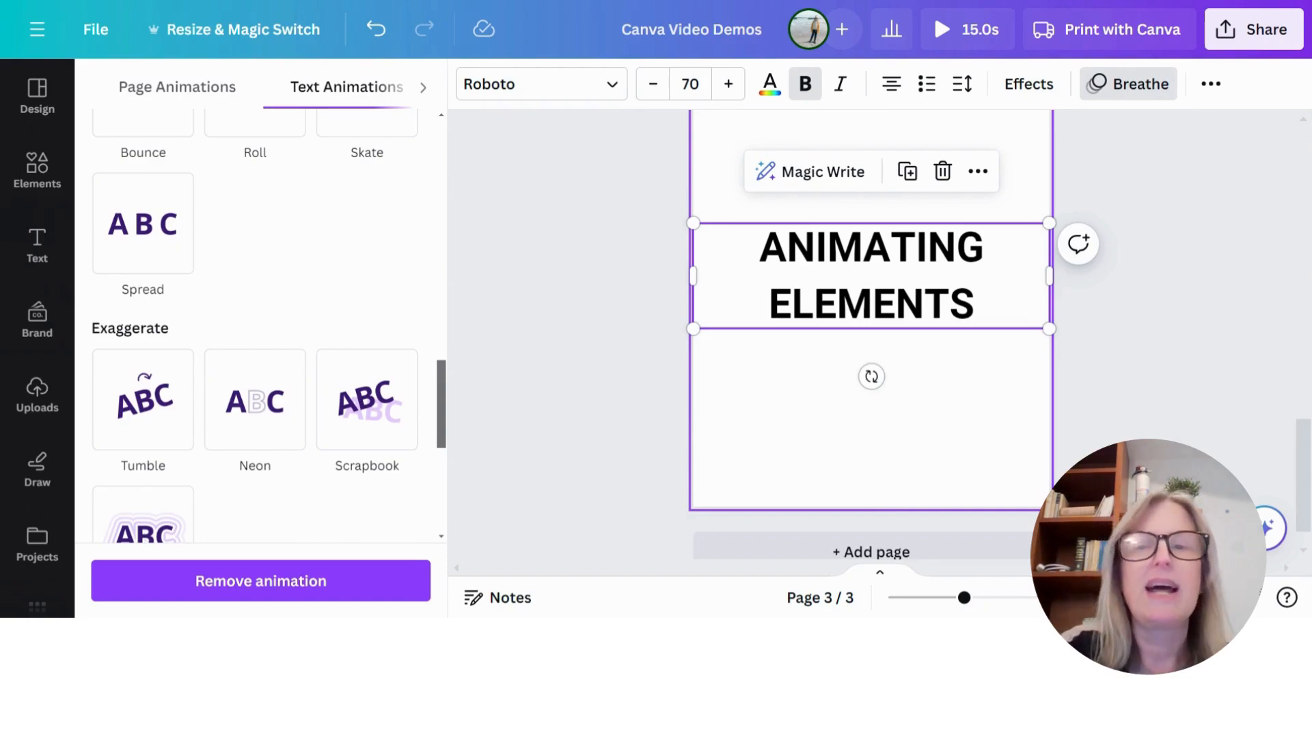
{"action": "scroll", "coordinate": [264, 362], "scroll_direction": "up", "scroll_amount": 10}
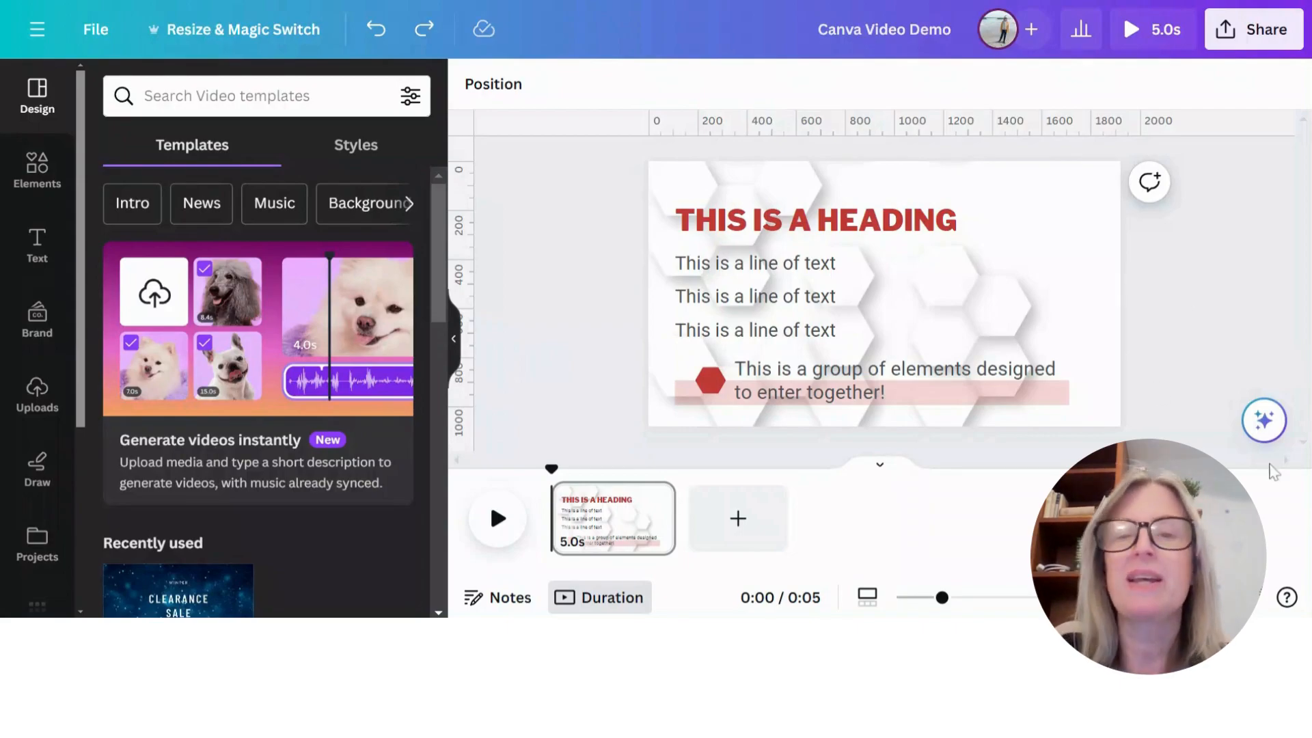
Step: In the Canva Video Demo design, apply the Pan animation to the hexagon background photo and to the THIS IS A HEADING text
{"action": "left_click", "coordinate": [1059, 281]}
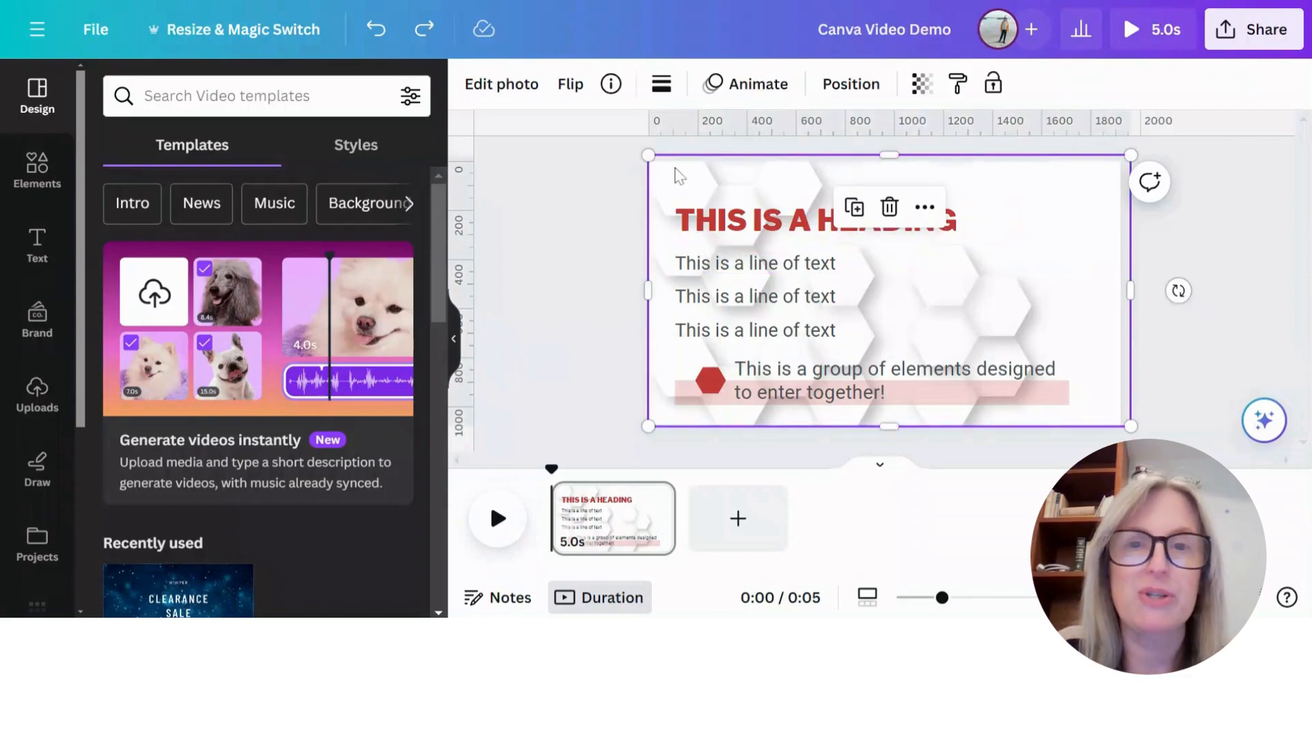
{"action": "left_click", "coordinate": [738, 84]}
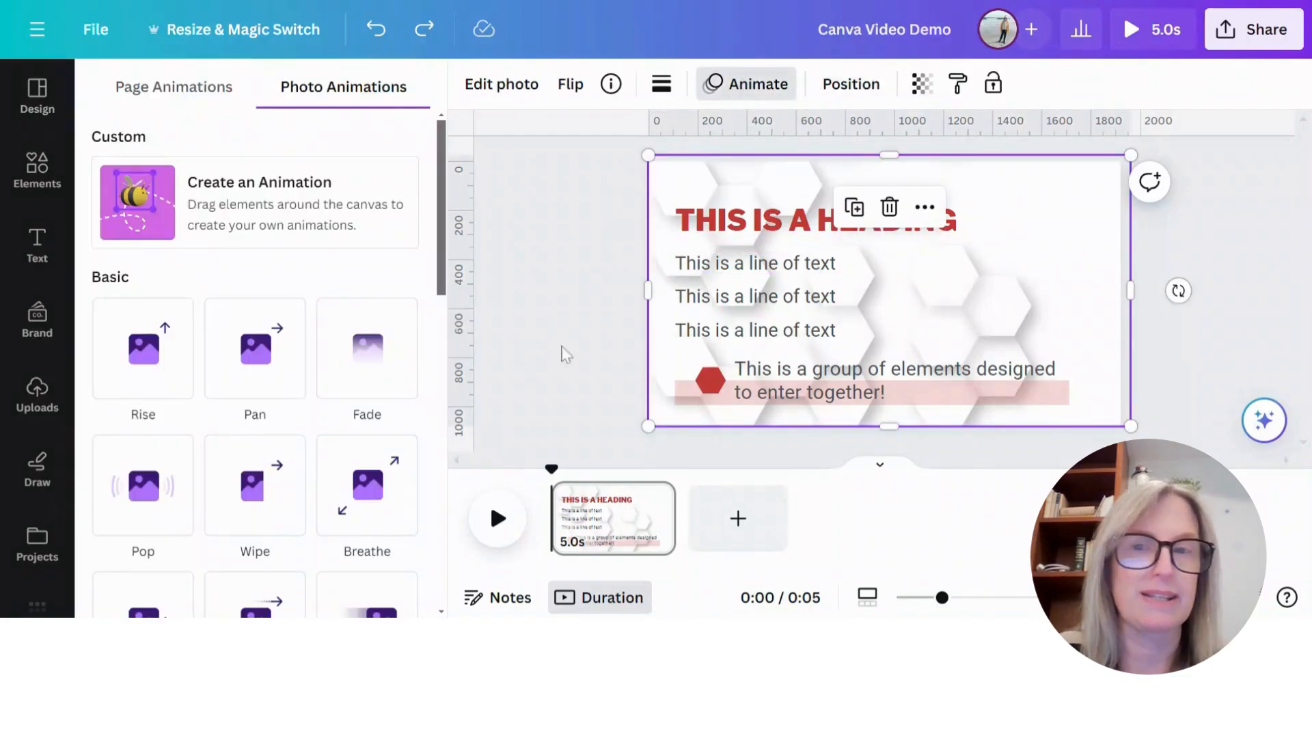
{"action": "left_click", "coordinate": [280, 352]}
{"action": "scroll", "coordinate": [246, 349], "scroll_direction": "down", "scroll_amount": 1}
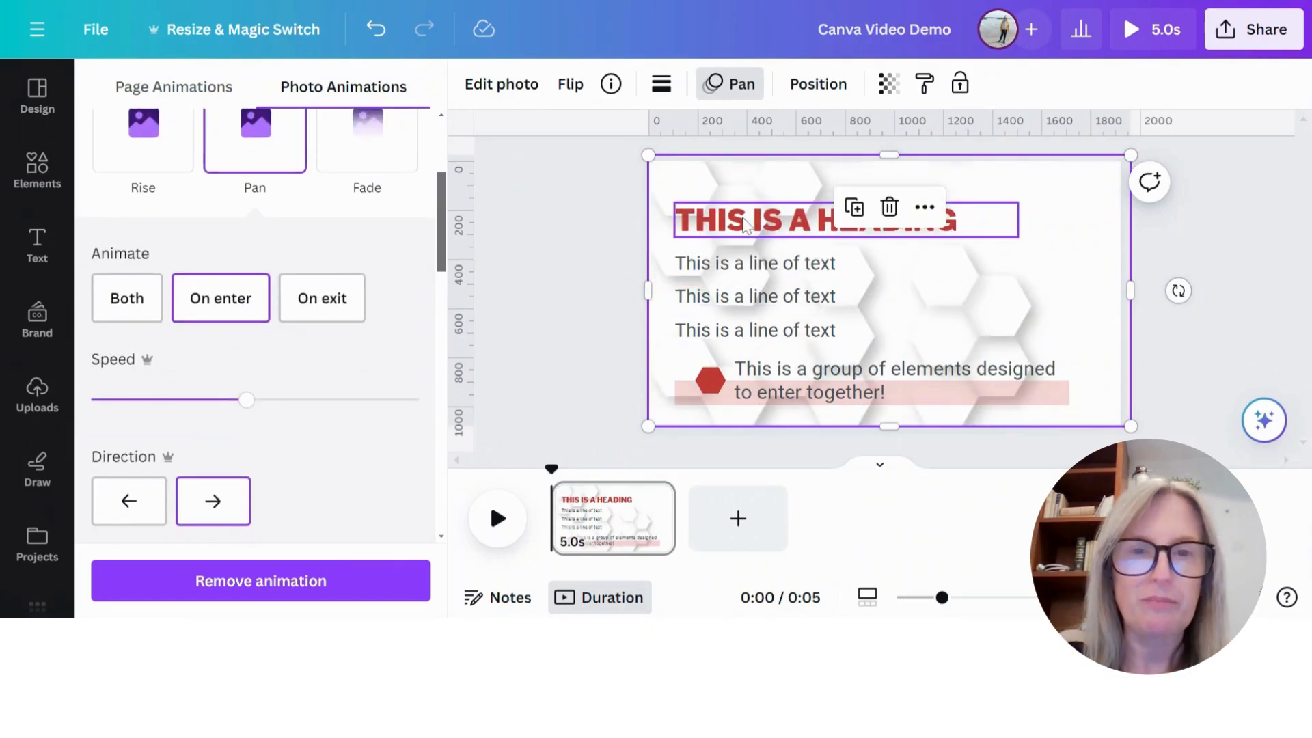
{"action": "left_click", "coordinate": [745, 226]}
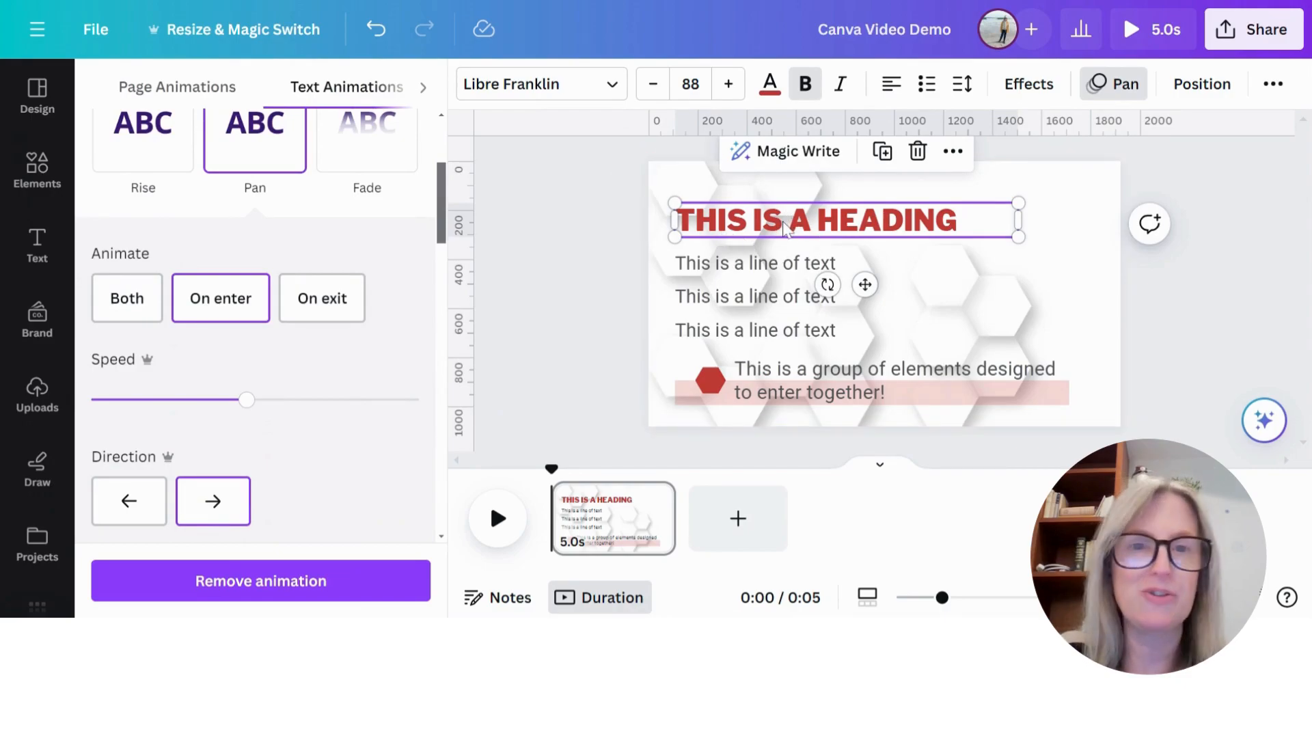
Step: Apply the Wipe animation to each of the three "This is a line of text" lines
{"action": "left_click", "coordinate": [765, 265]}
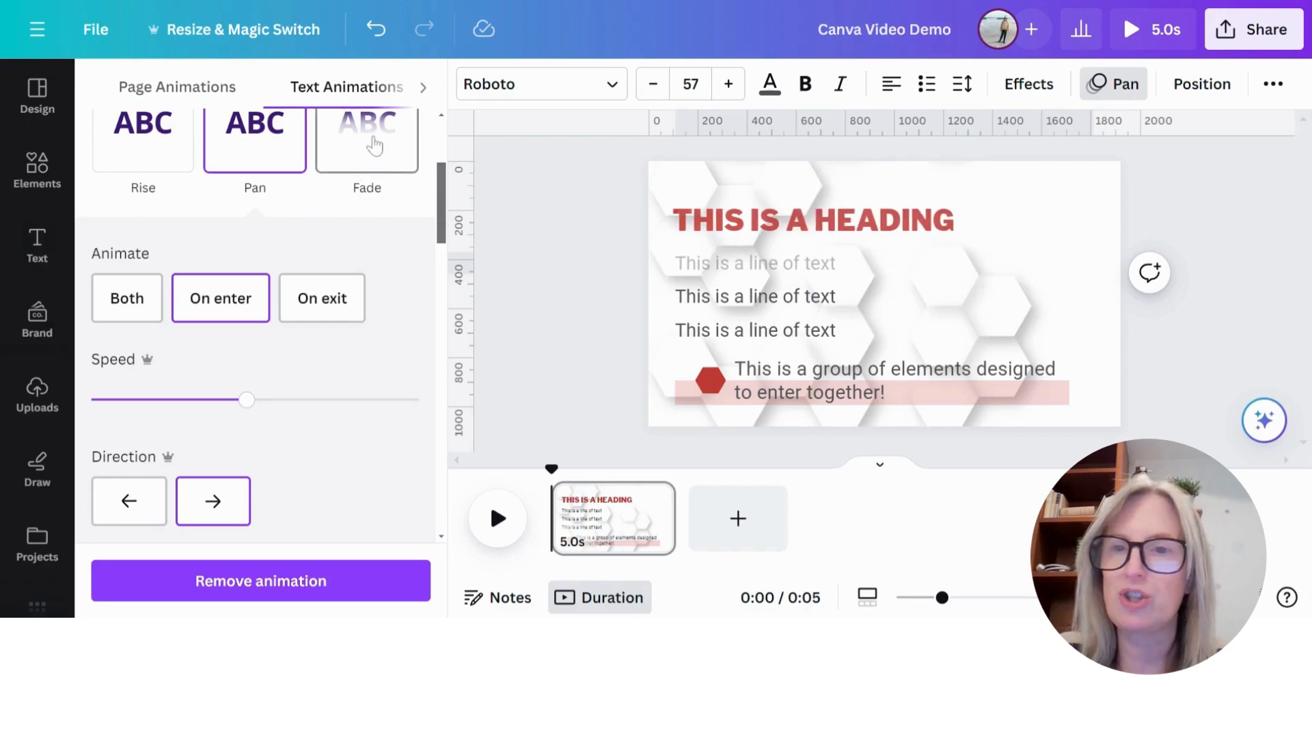
{"action": "scroll", "coordinate": [369, 351], "scroll_direction": "down", "scroll_amount": 5}
{"action": "left_click", "coordinate": [269, 315]}
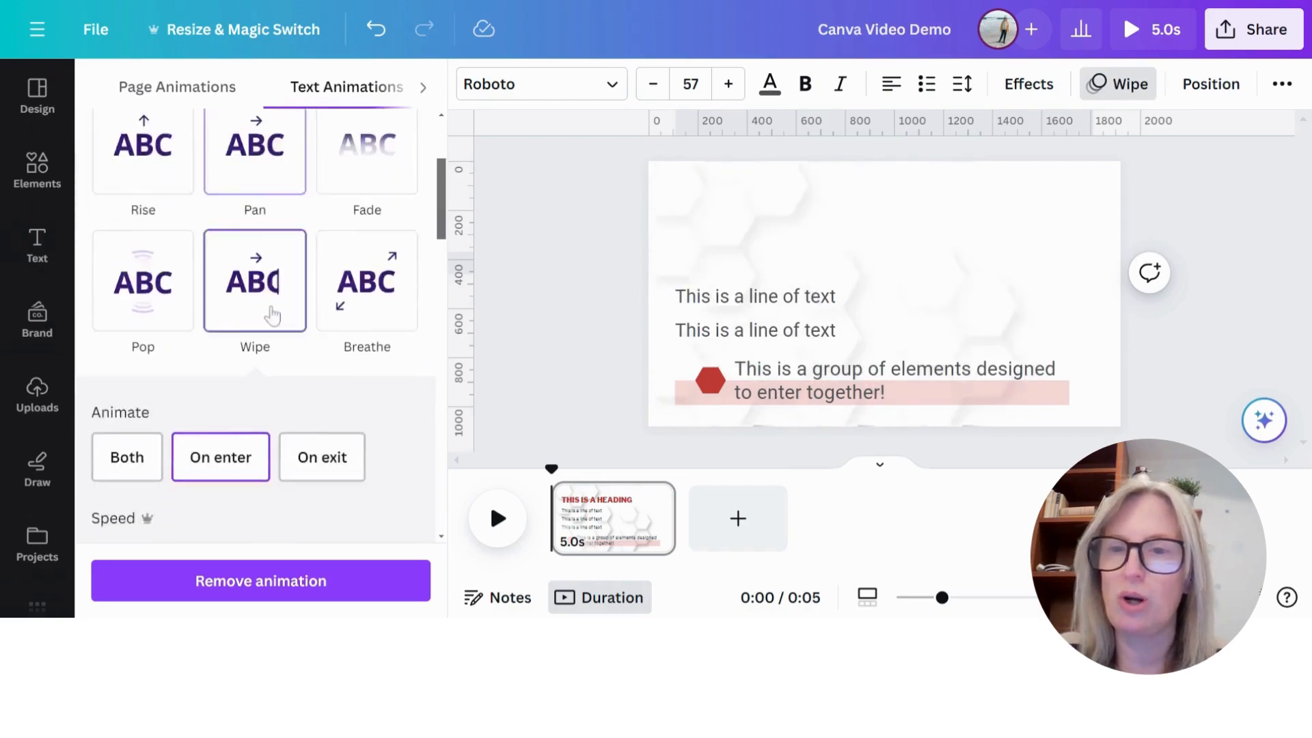
{"action": "left_click", "coordinate": [777, 314]}
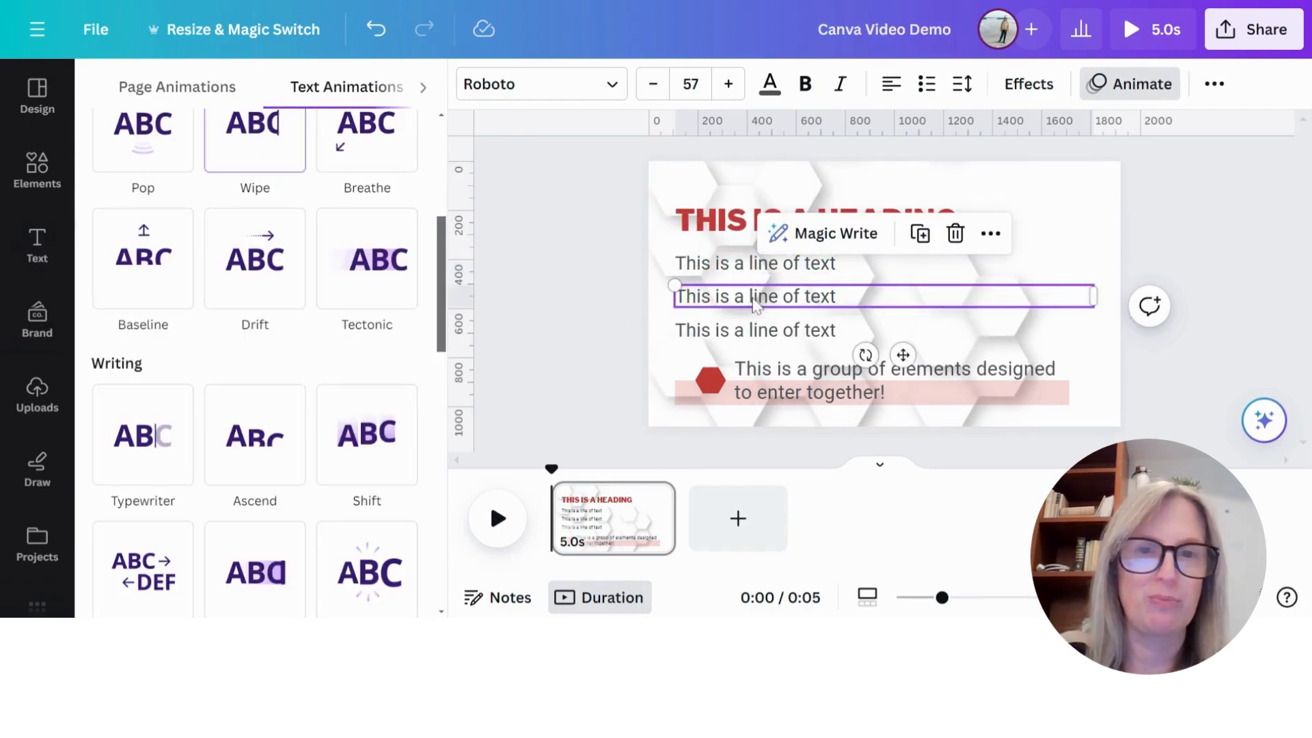
{"action": "left_click", "coordinate": [255, 141]}
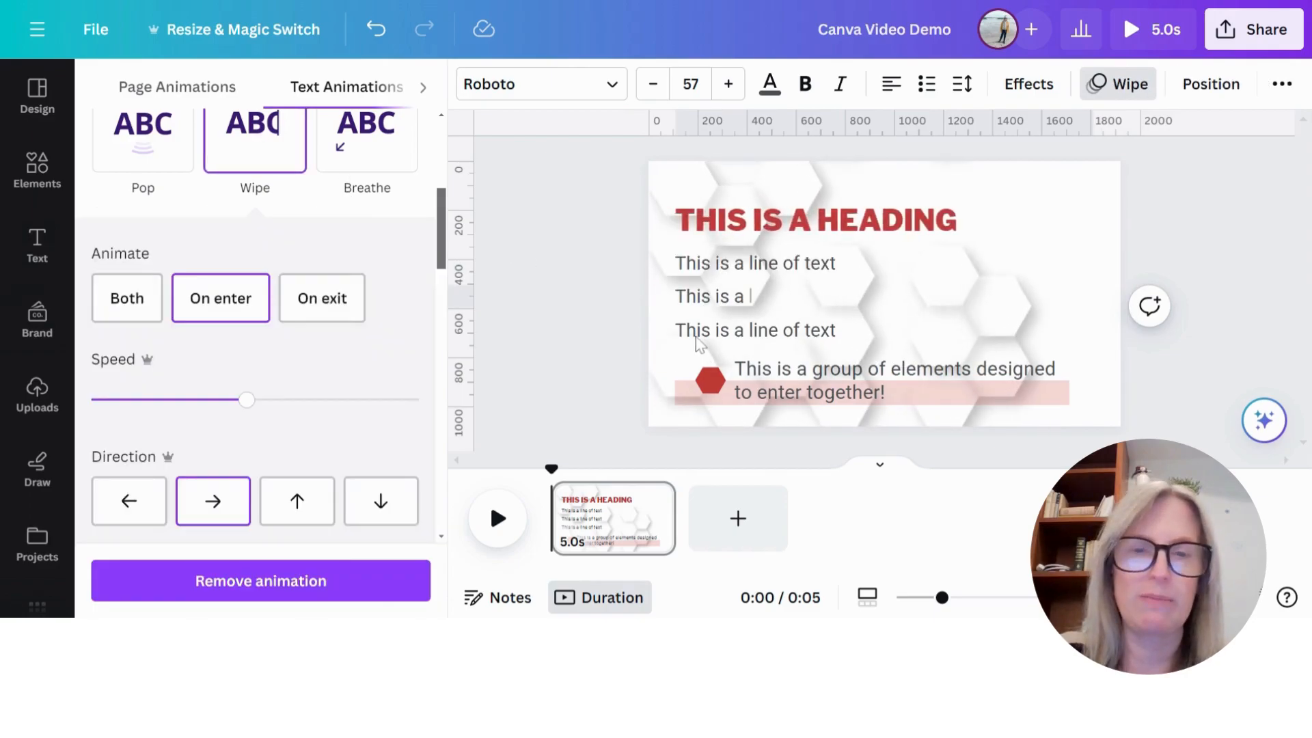
{"action": "left_click", "coordinate": [755, 329]}
{"action": "left_click", "coordinate": [258, 159]}
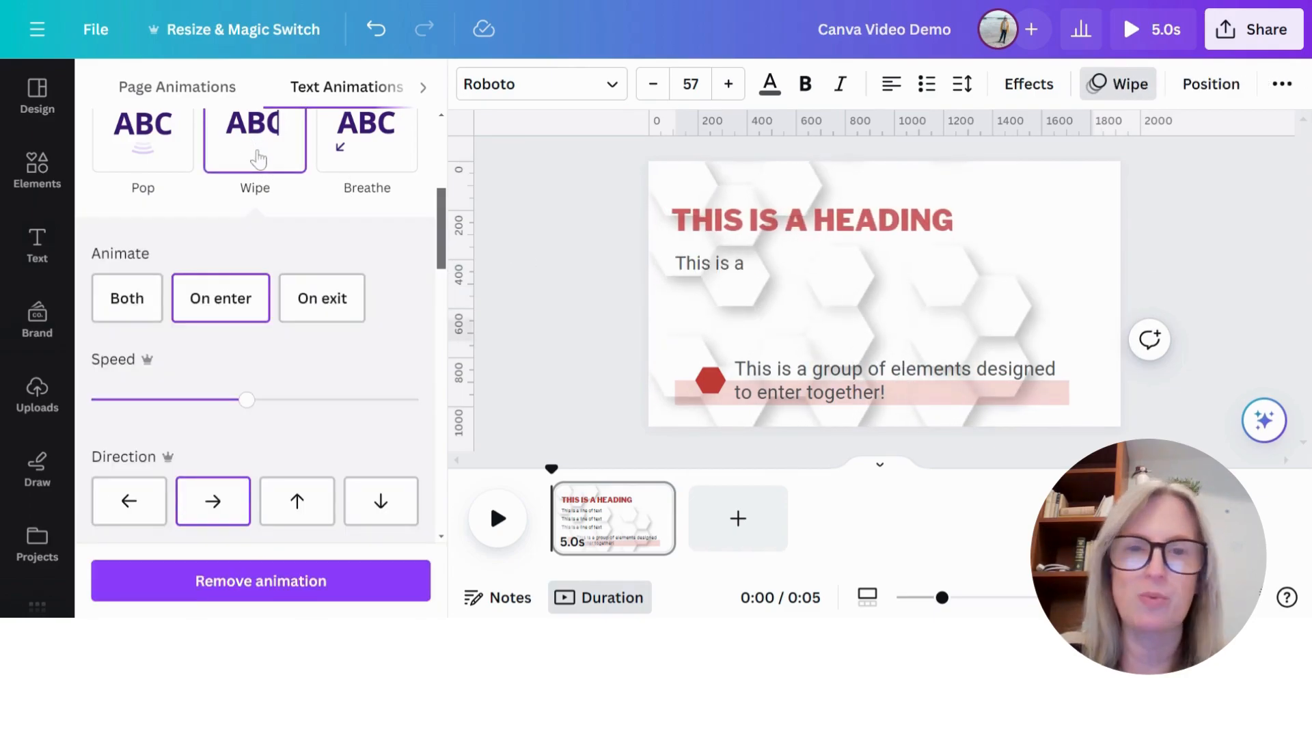
Step: Apply the Rise animation to the whole grouped element containing the red hexagon and "This is a group of elements designed to enter together!"
{"action": "left_click", "coordinate": [835, 385]}
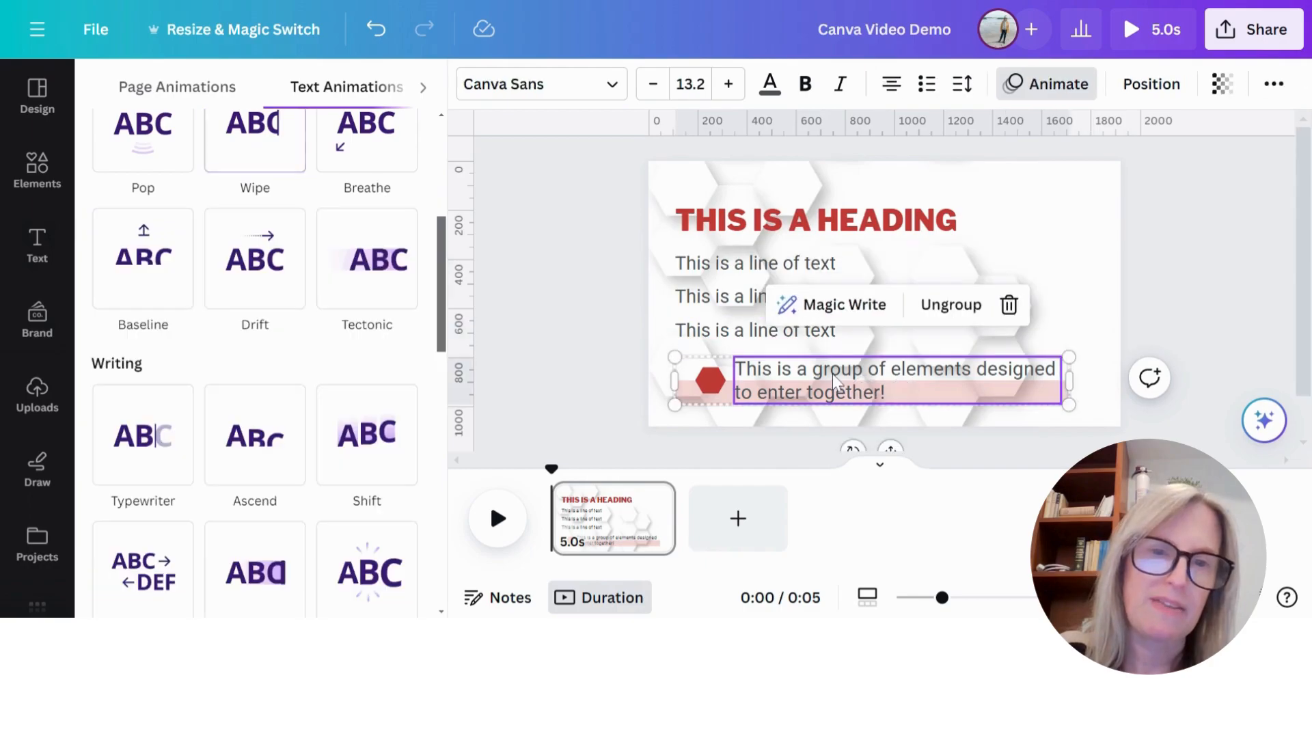
{"action": "left_click_drag", "start_coordinate": [629, 364], "coordinate": [731, 394]}
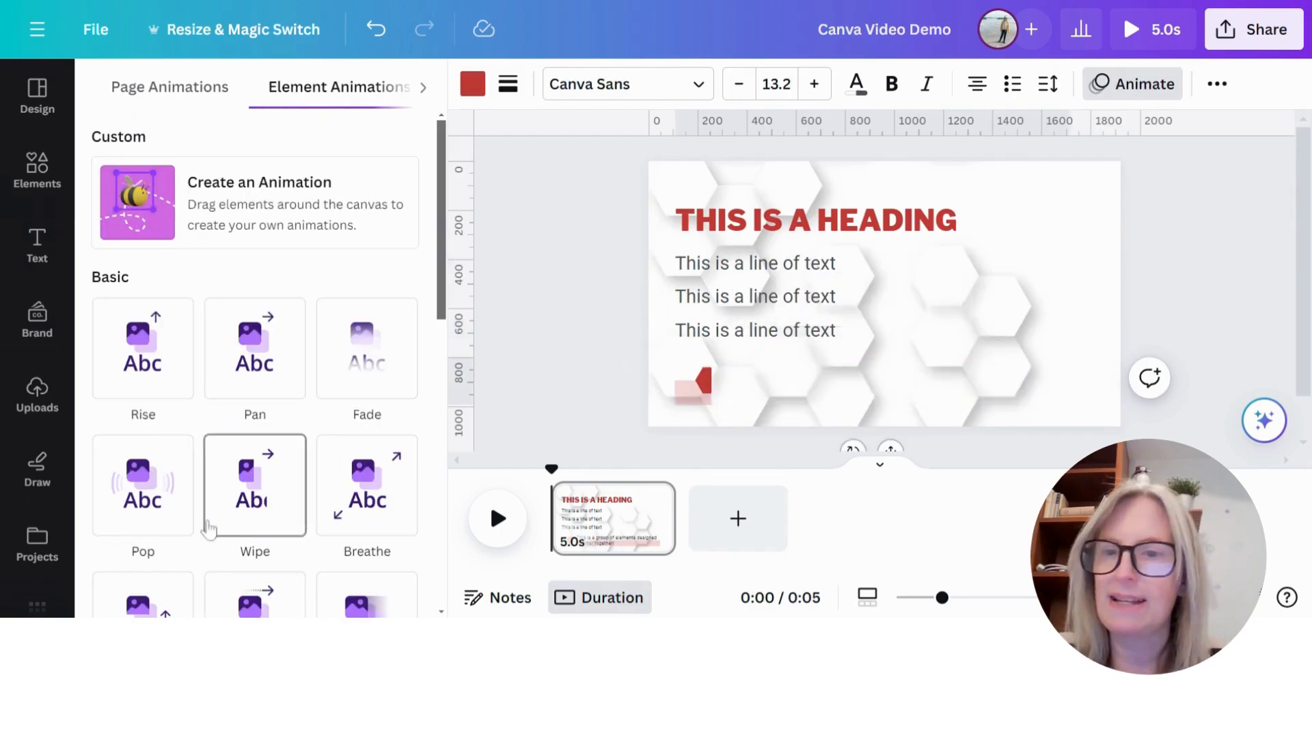
{"action": "left_click", "coordinate": [143, 352]}
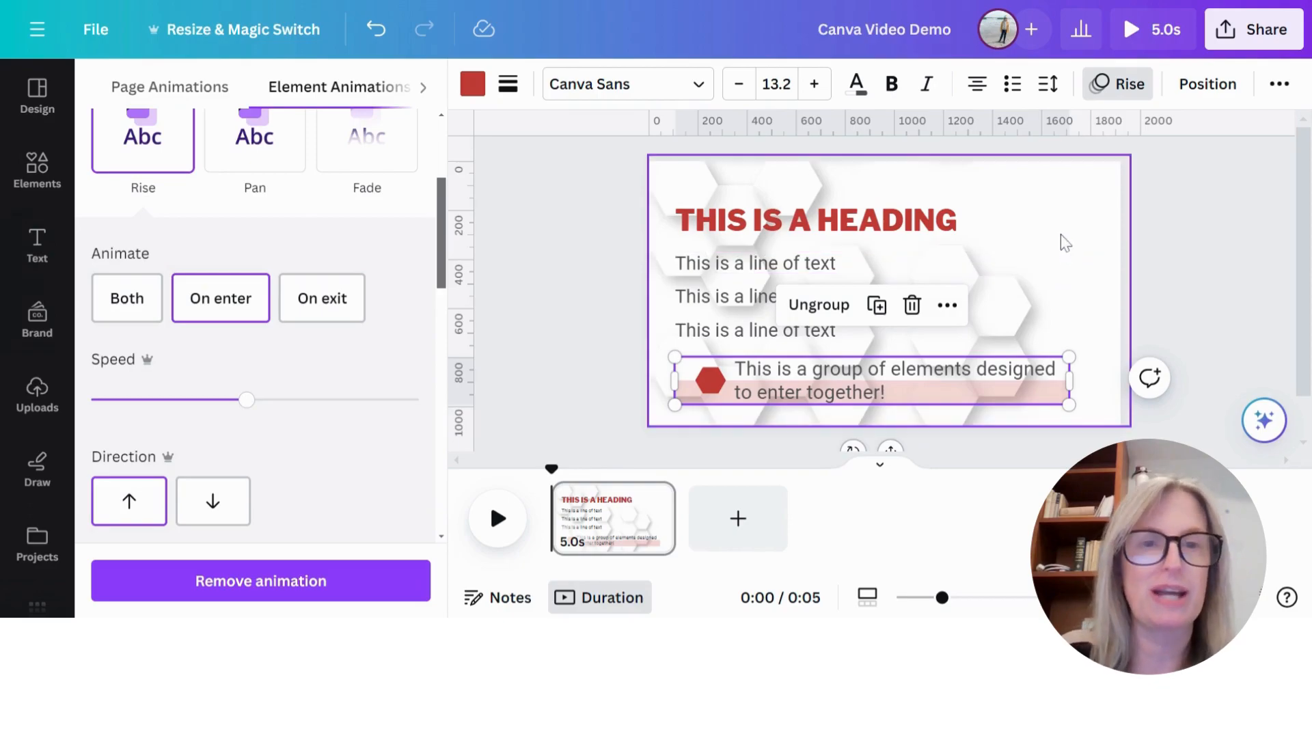
Step: Show the timing of the THIS IS A HEADING text and extend the page's duration to 10.0 seconds
{"action": "right_click", "coordinate": [1015, 218]}
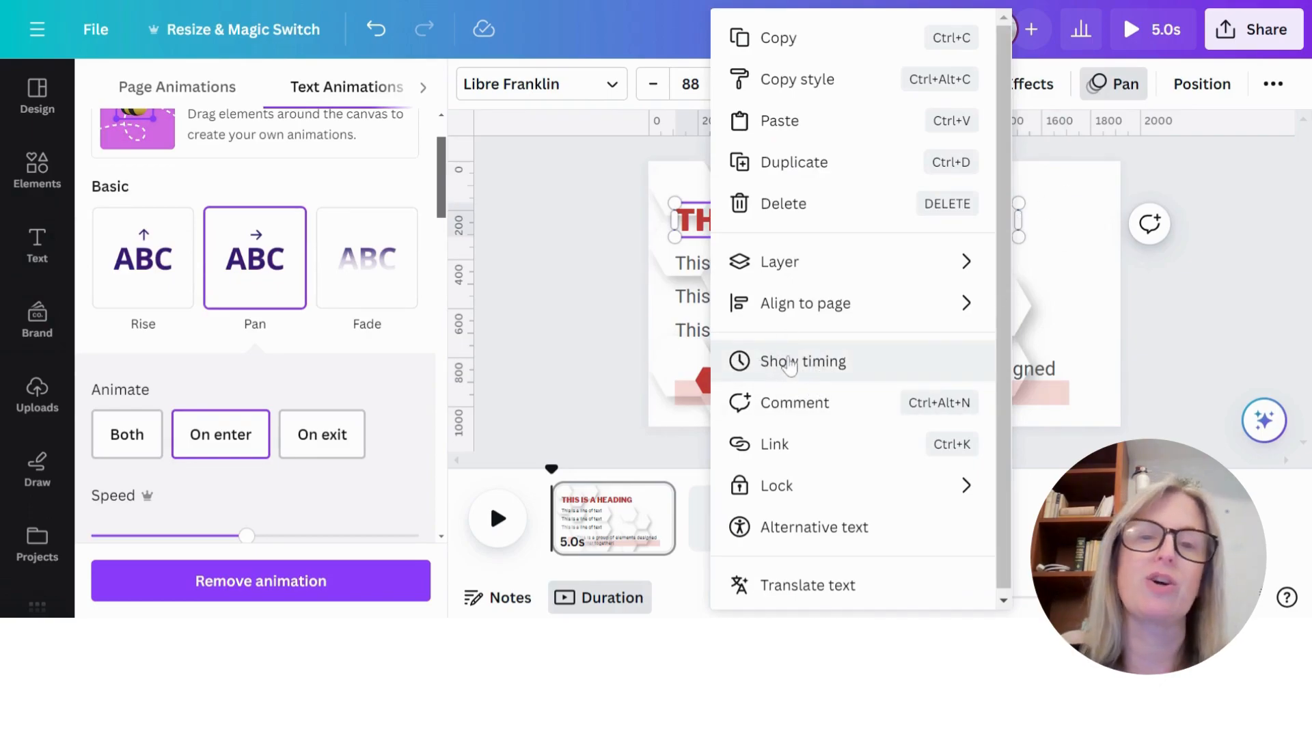
{"action": "left_click", "coordinate": [789, 363]}
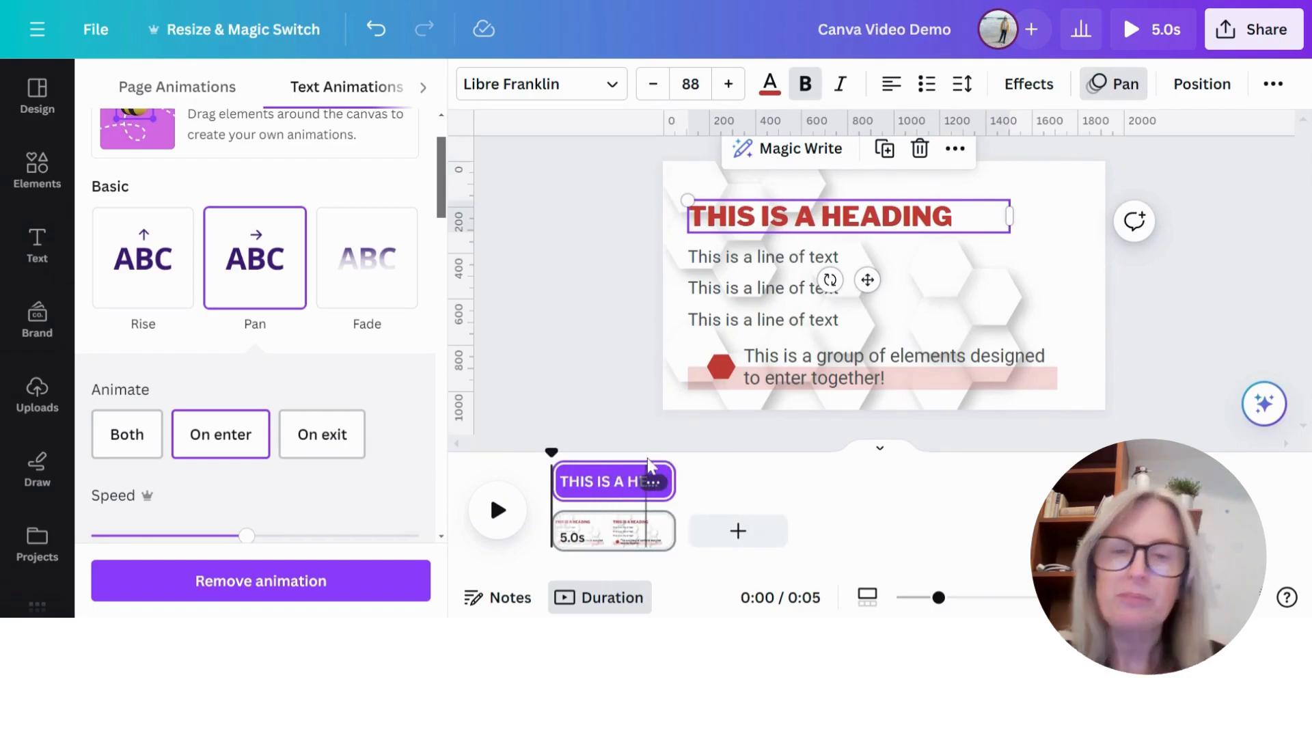
{"action": "left_click", "coordinate": [615, 531]}
{"action": "left_click_drag", "start_coordinate": [726, 530], "coordinate": [800, 530]}
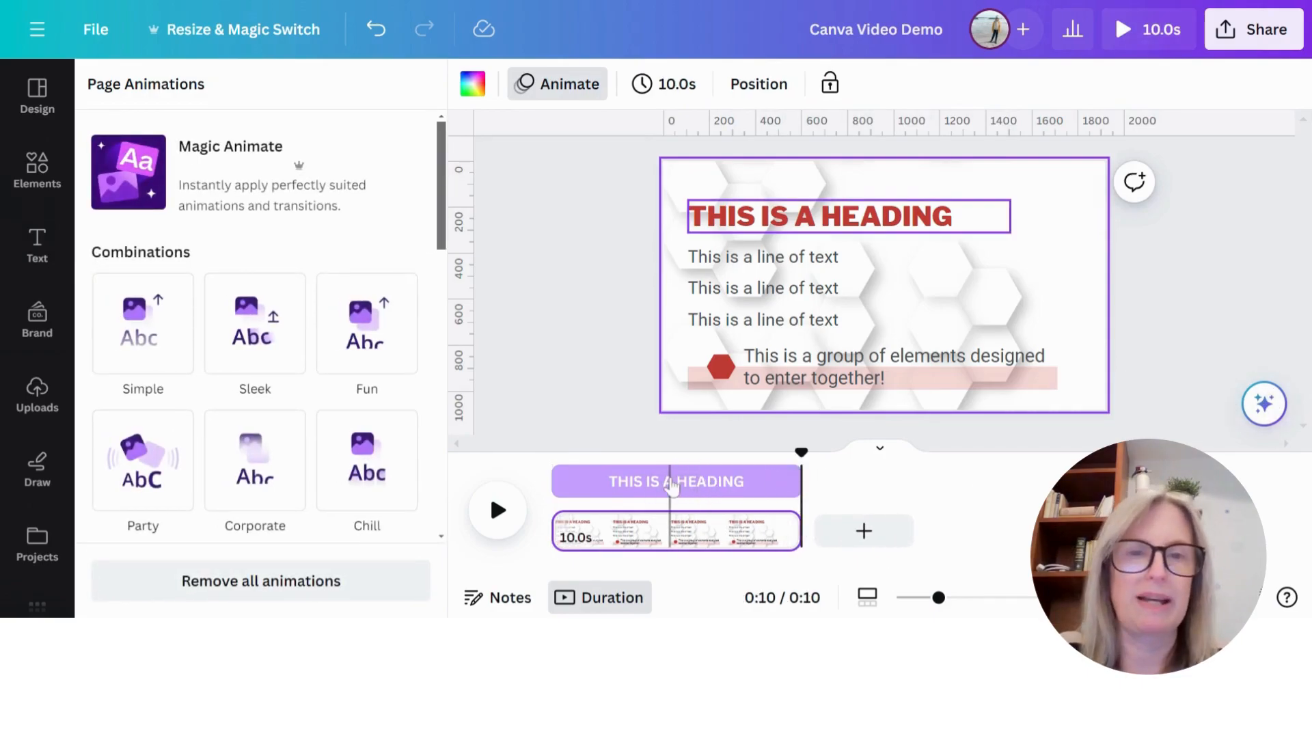
Step: Check the timing bars of the background photo, the three text lines and the grouped elements
{"action": "left_click", "coordinate": [715, 168]}
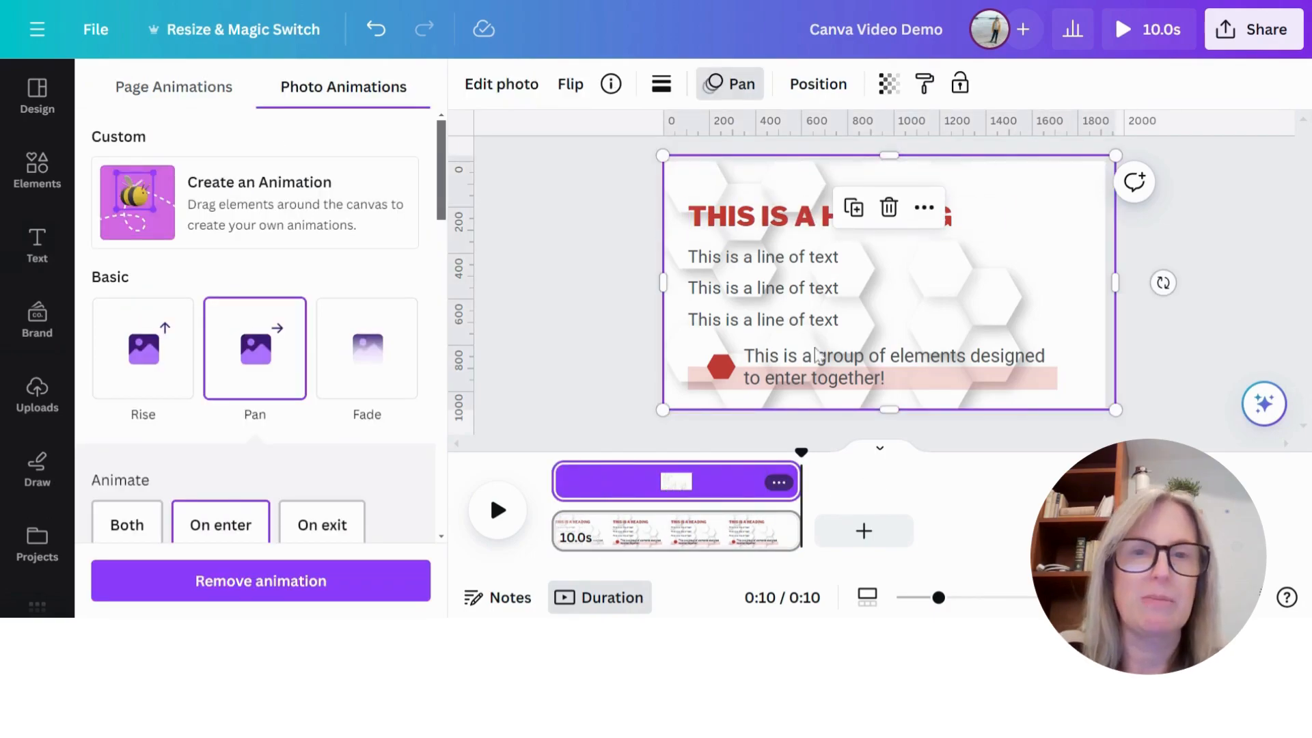
{"action": "left_click", "coordinate": [750, 265]}
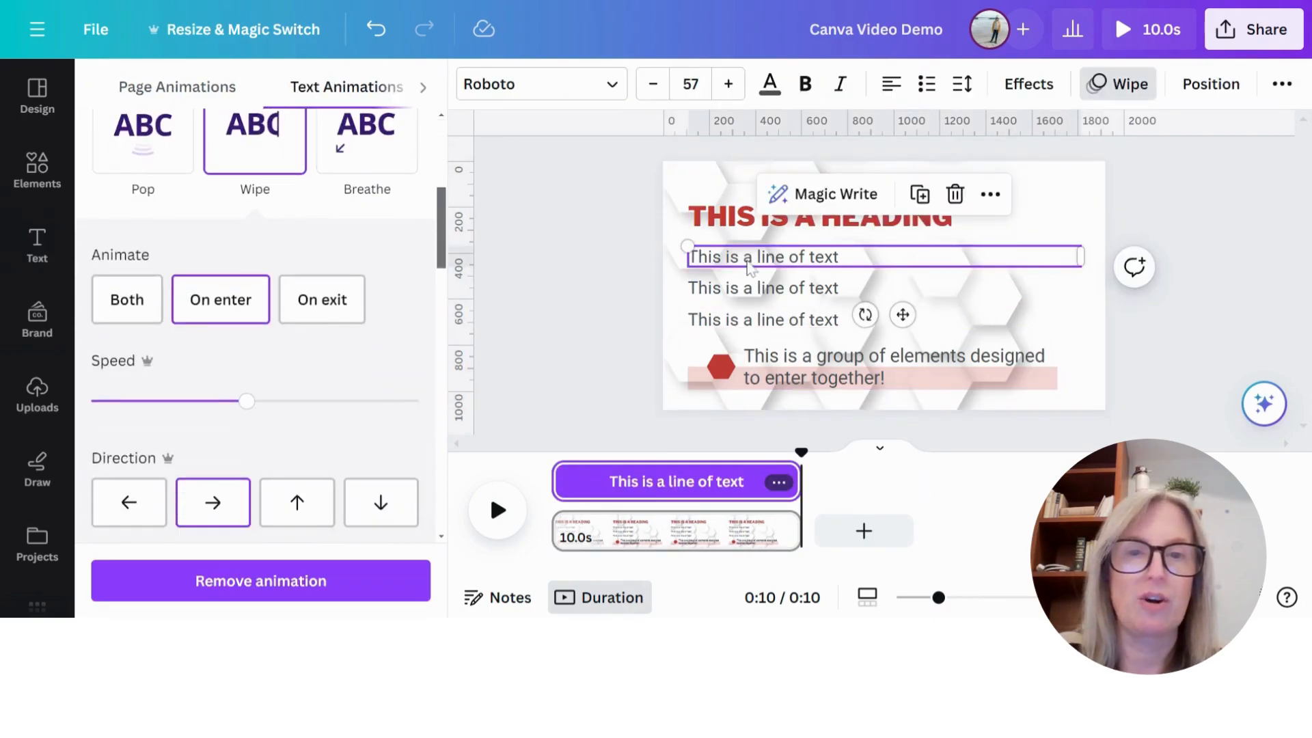
{"action": "left_click", "coordinate": [755, 290]}
{"action": "left_click", "coordinate": [764, 323]}
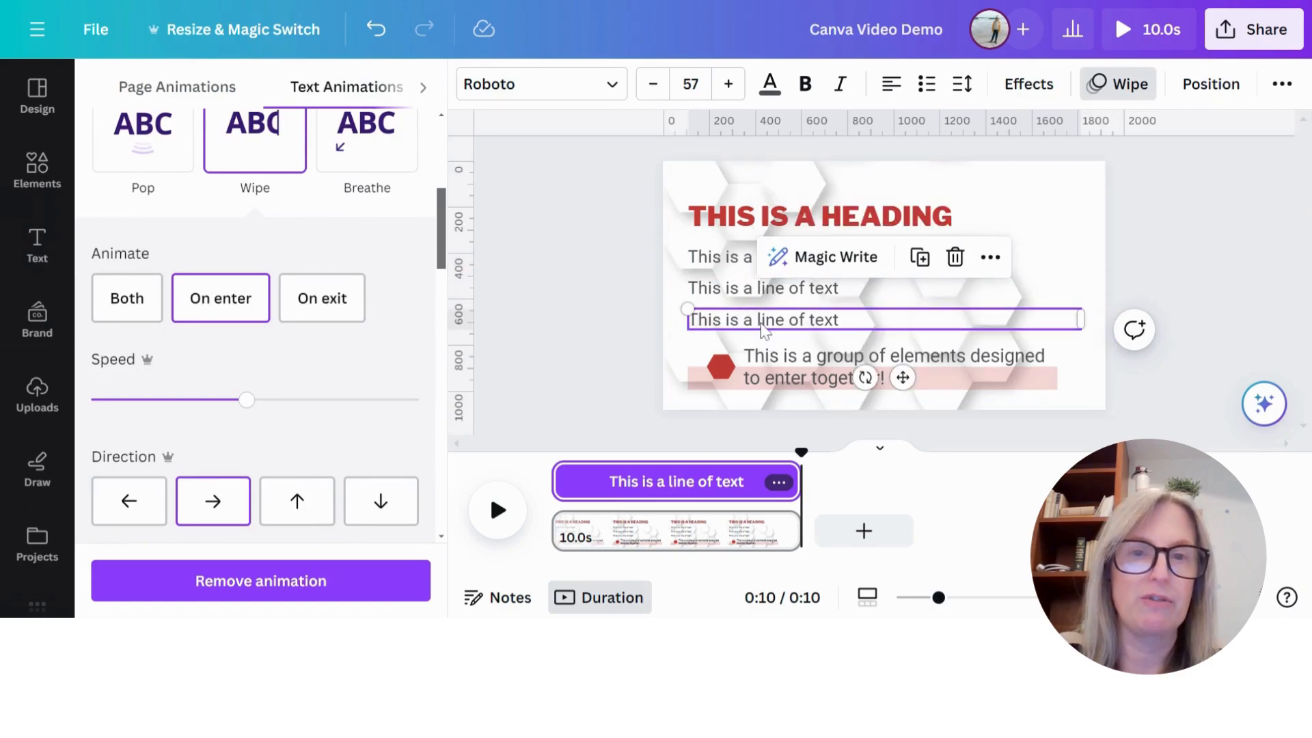
{"action": "left_click", "coordinate": [782, 369]}
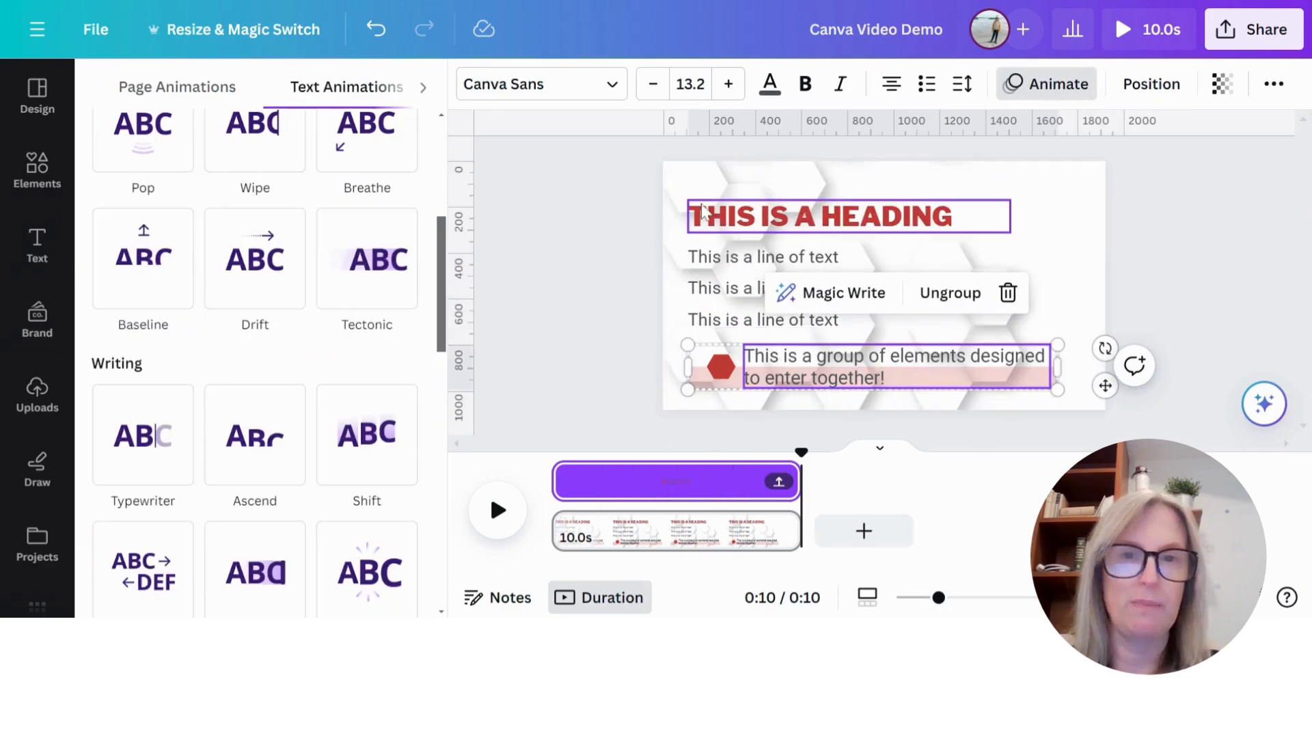
Step: Set the Pan animations of the hexagon background photo and the THIS IS A HEADING text to On enter
{"action": "left_click", "coordinate": [679, 182]}
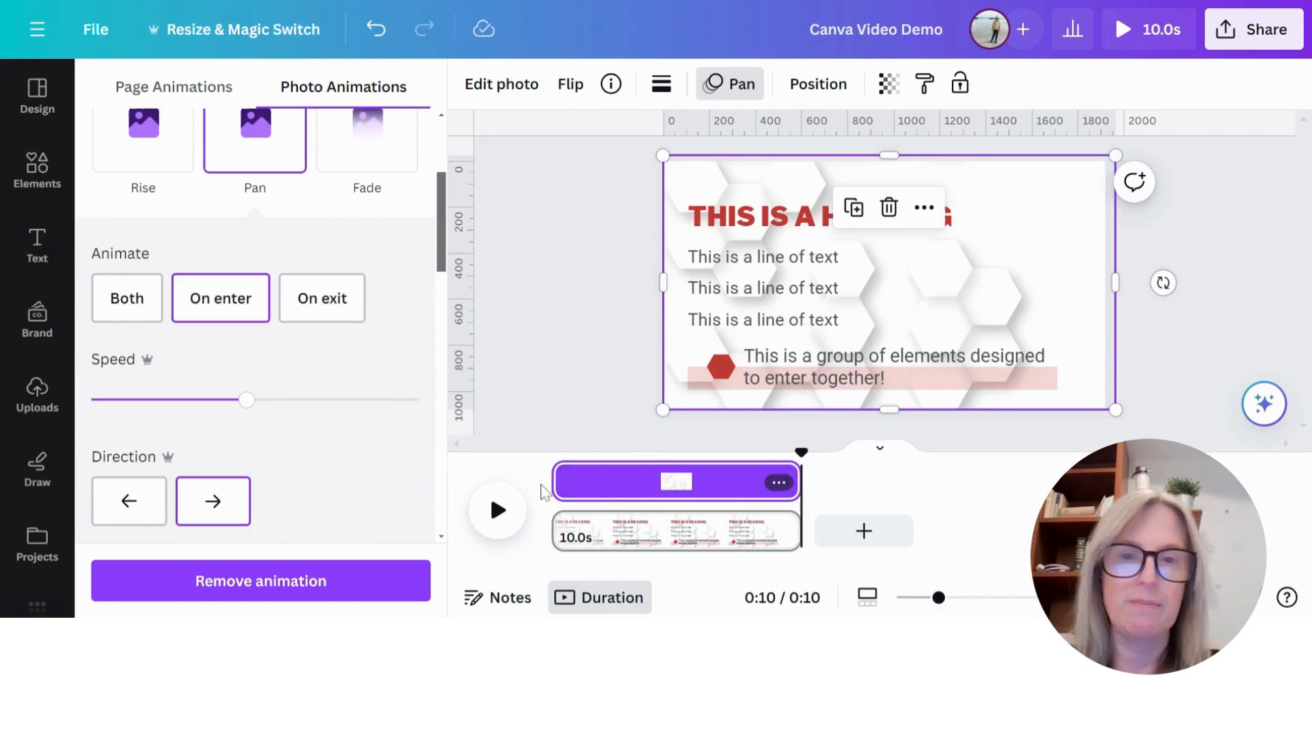
{"action": "left_click", "coordinate": [245, 307]}
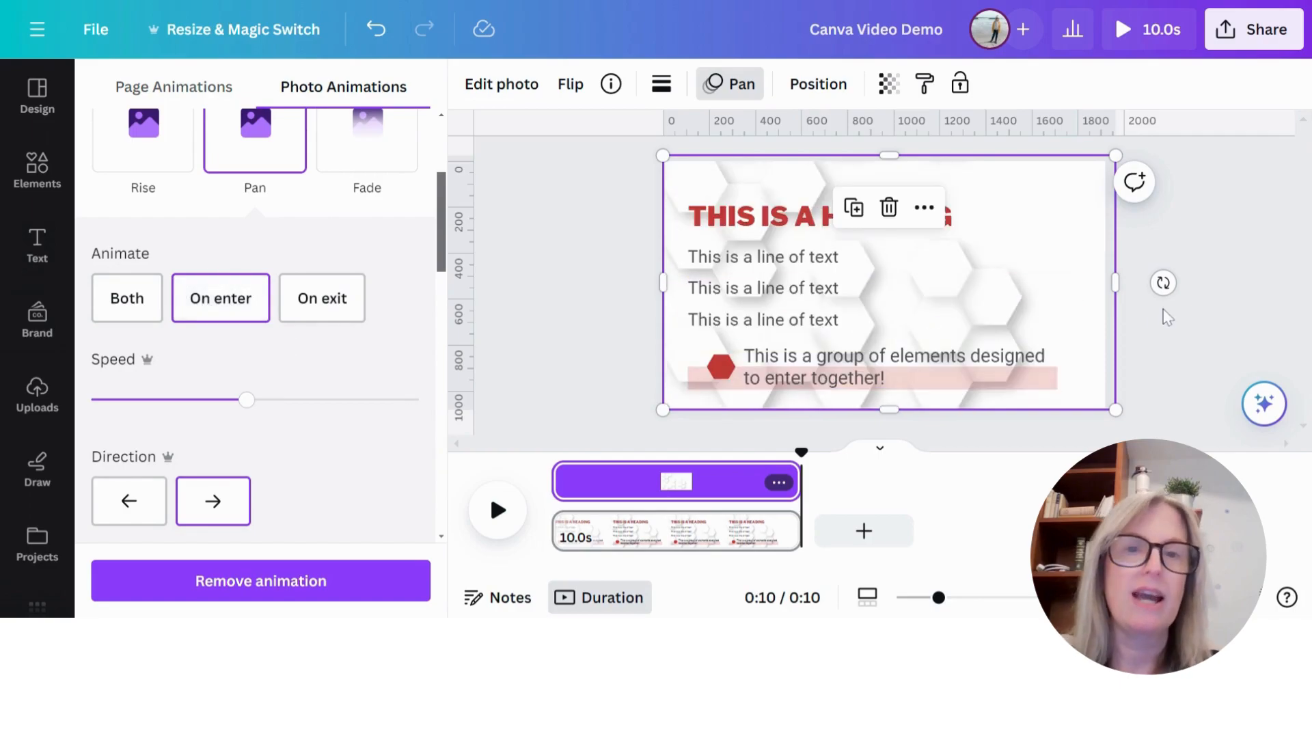
{"action": "left_click", "coordinate": [757, 219]}
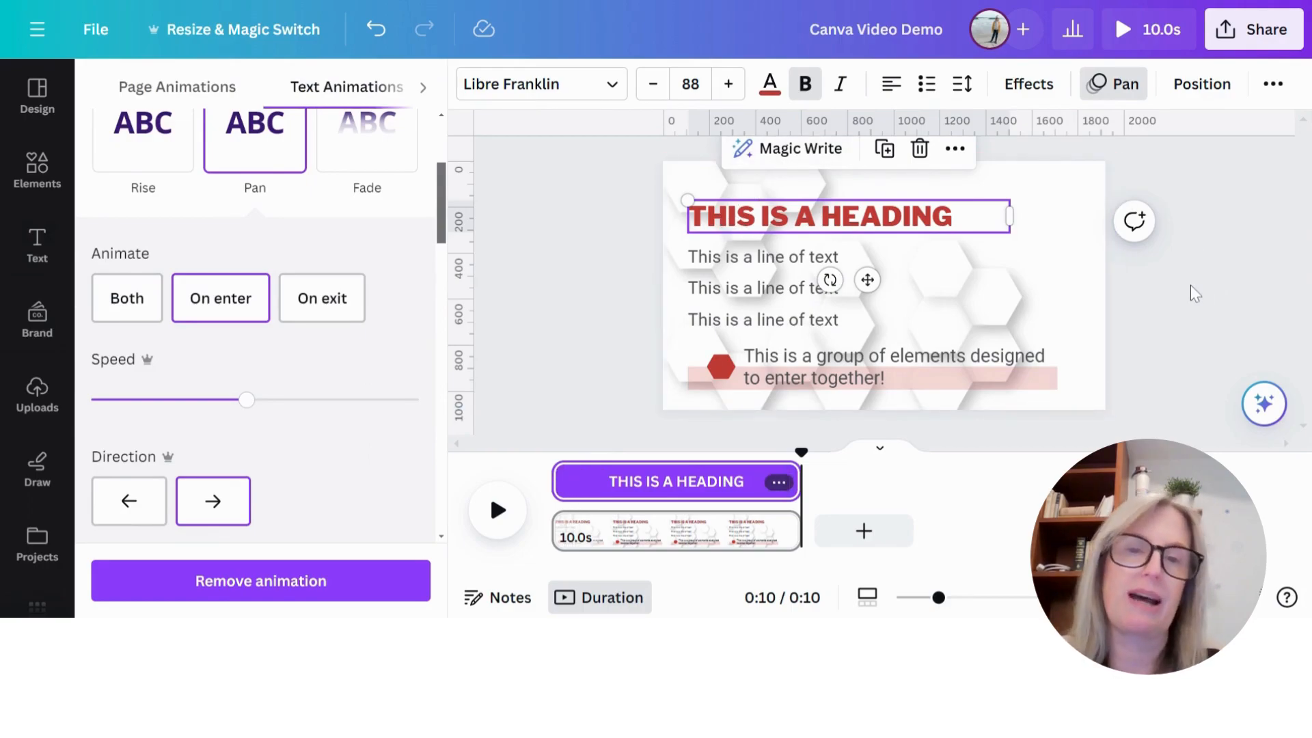
{"action": "left_click", "coordinate": [221, 311]}
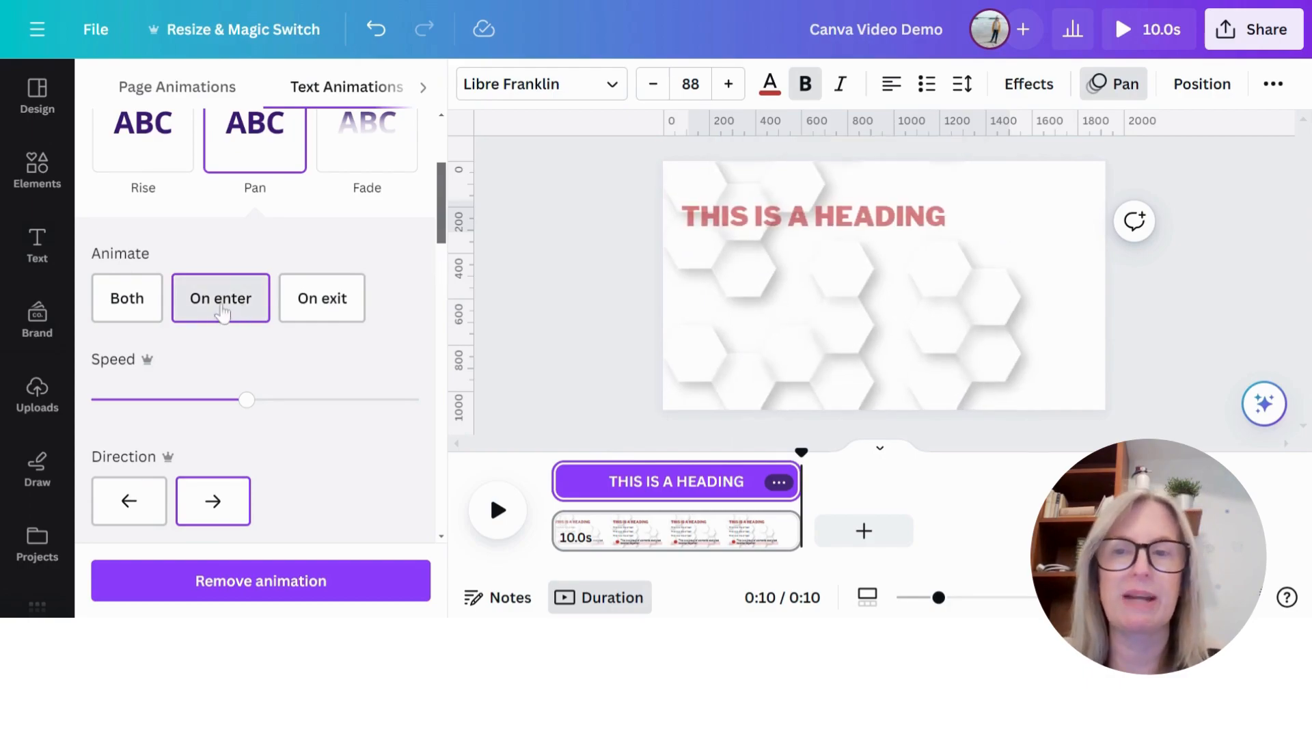
Step: Stagger the three "This is a line of text" lines by trimming the start of each timing bar progressively further
{"action": "left_click", "coordinate": [762, 261]}
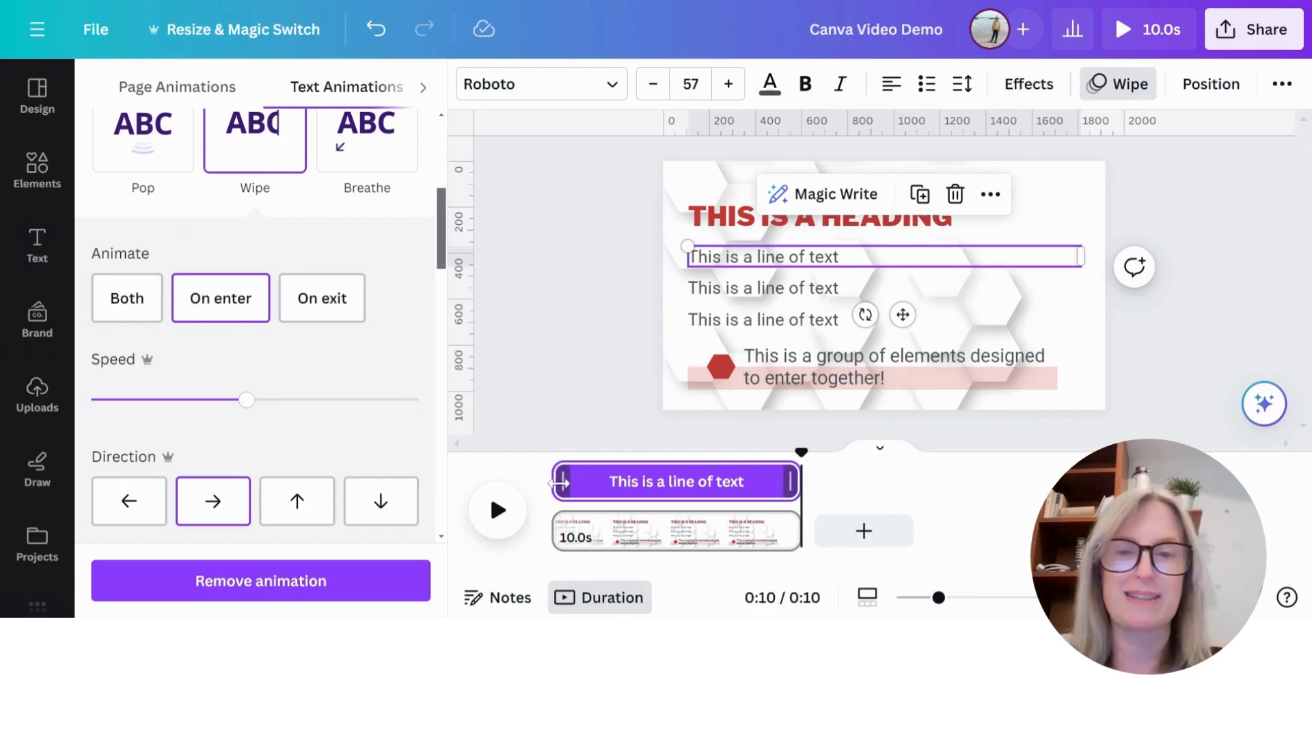
{"action": "left_click_drag", "start_coordinate": [556, 482], "coordinate": [594, 486]}
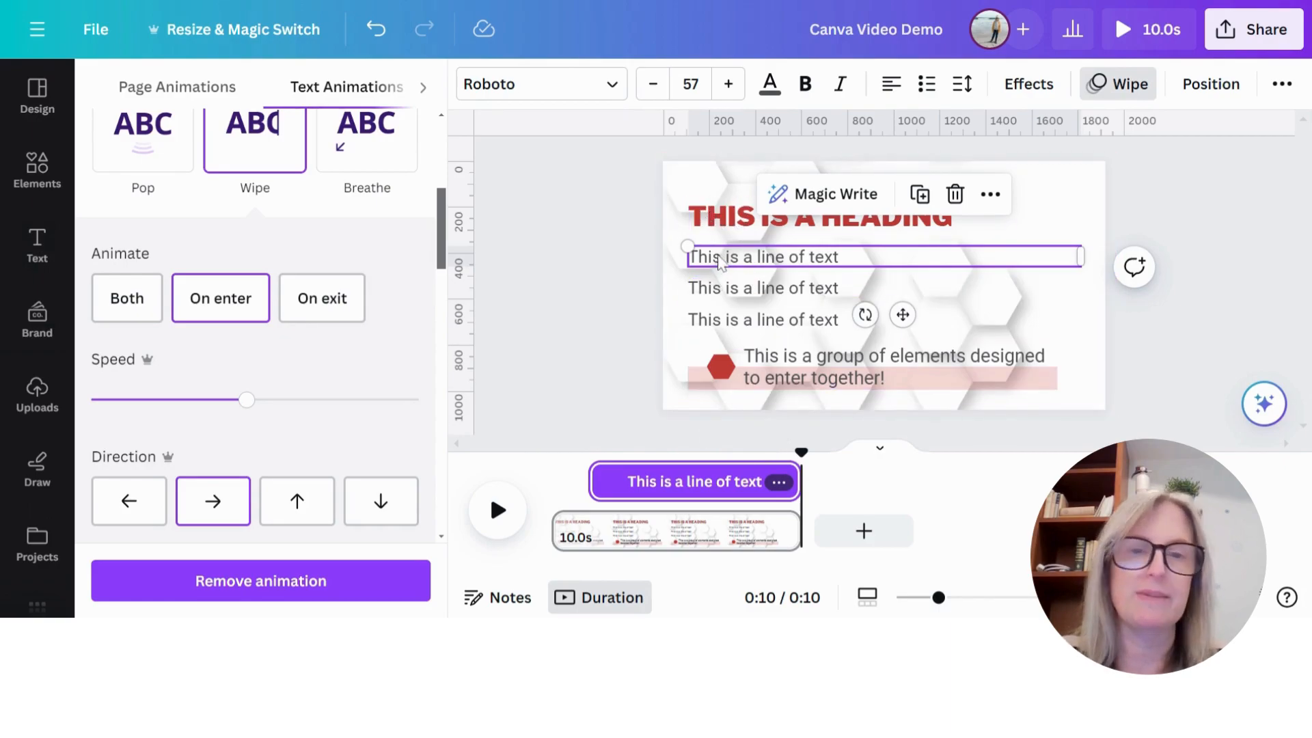
{"action": "left_click", "coordinate": [723, 294]}
{"action": "left_click_drag", "start_coordinate": [560, 483], "coordinate": [627, 486]}
{"action": "left_click", "coordinate": [812, 324]}
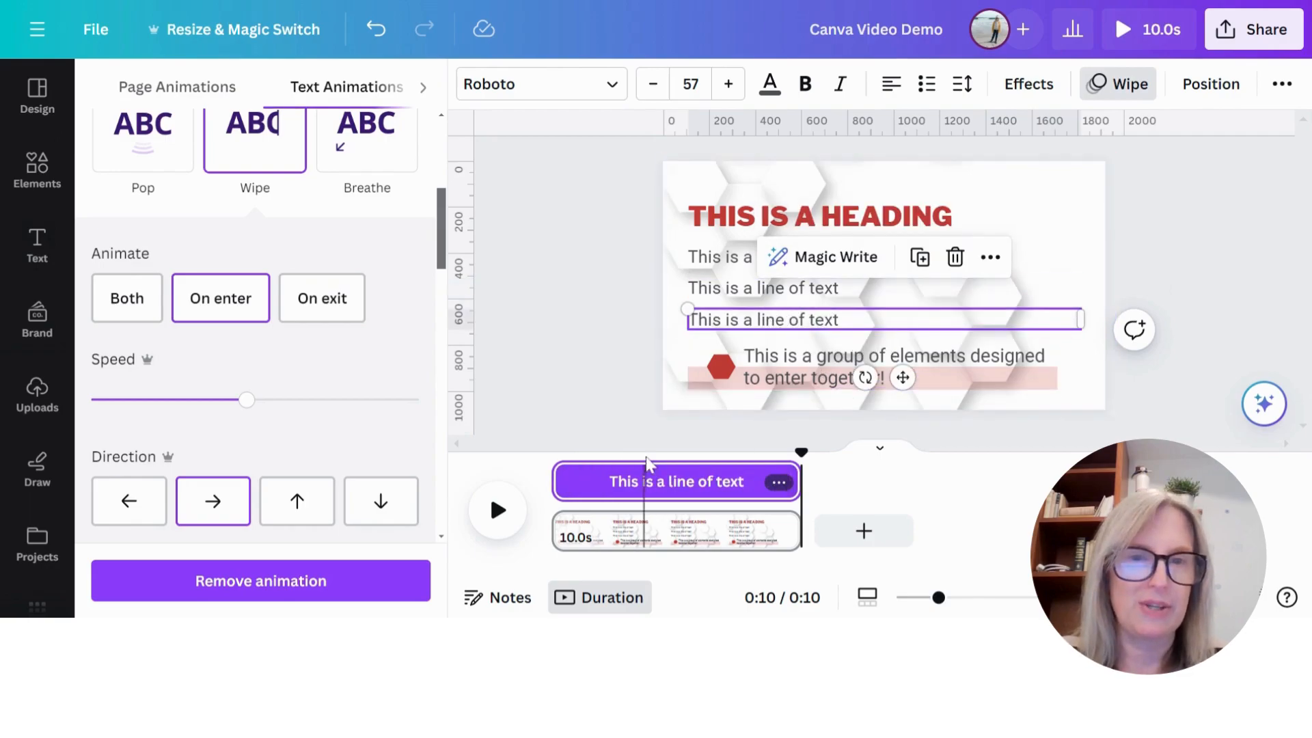
{"action": "left_click_drag", "start_coordinate": [559, 482], "coordinate": [643, 485]}
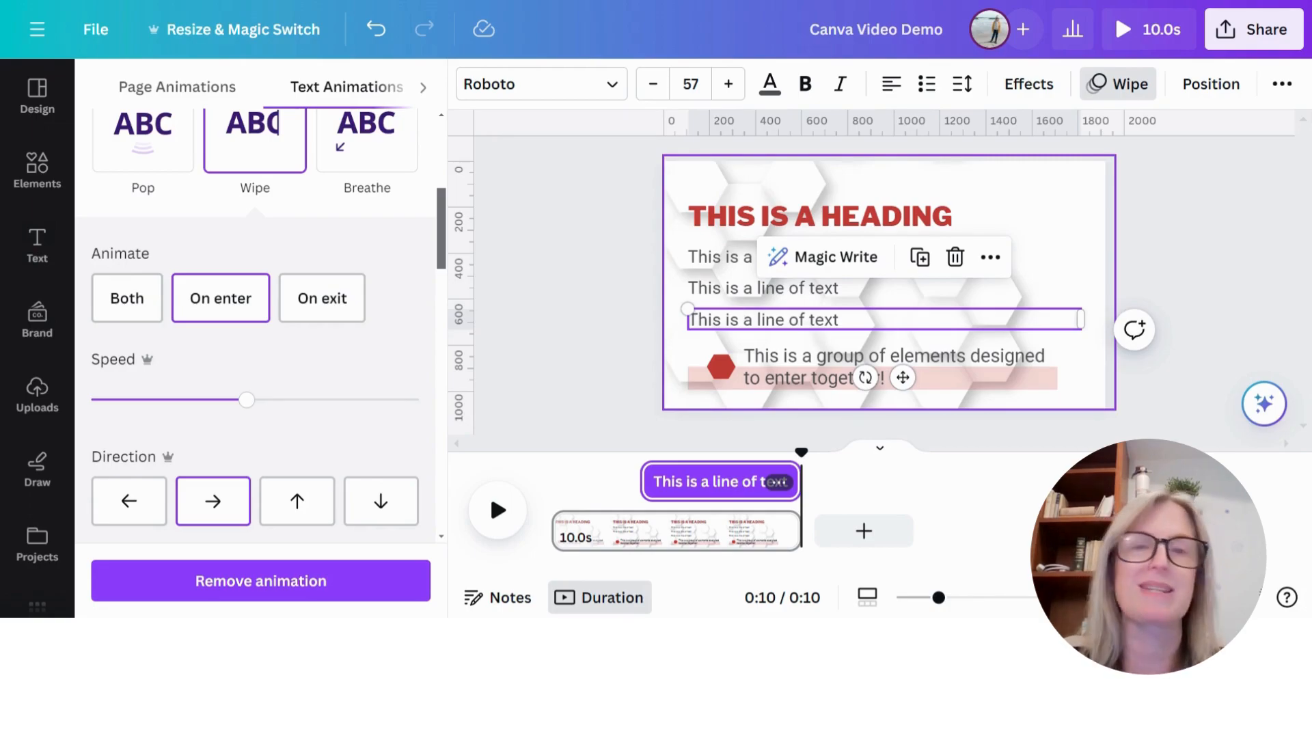
Step: Trim the grouped element's timing bar to start after the third text line, and play the video from the beginning
{"action": "left_click", "coordinate": [782, 360]}
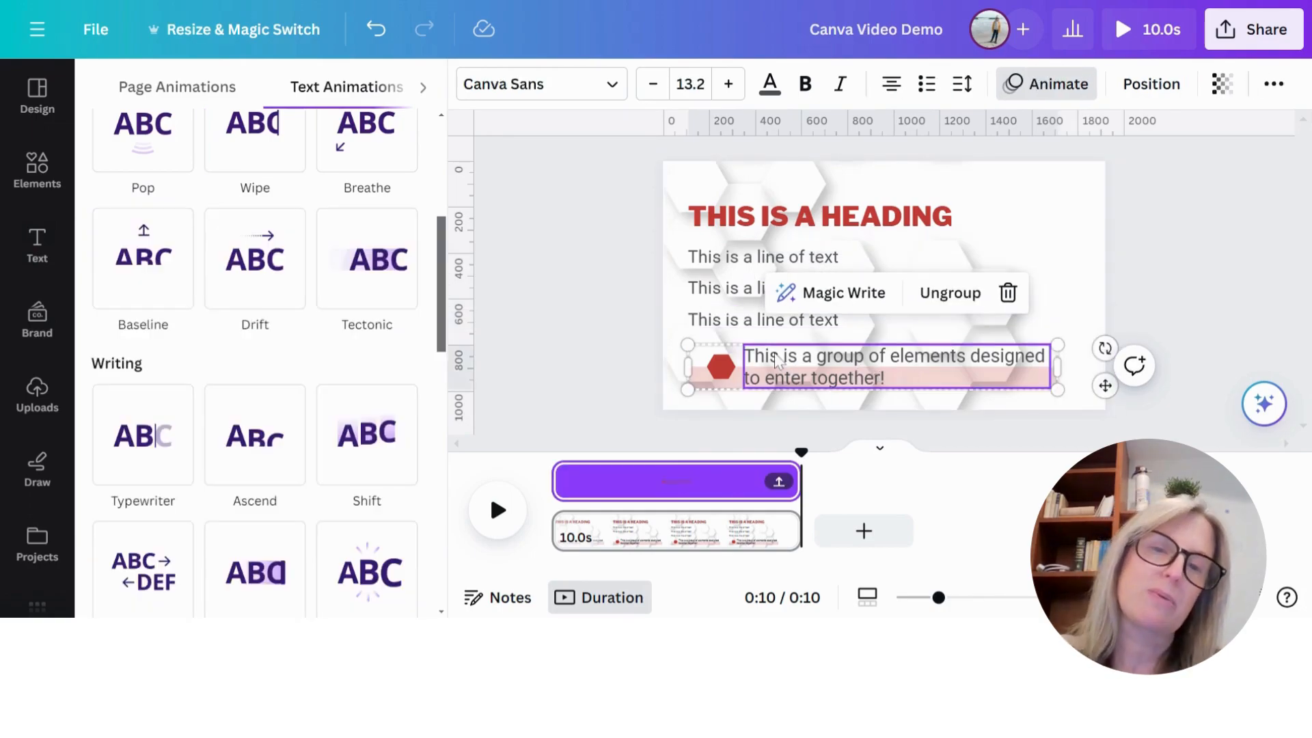
{"action": "left_click", "coordinate": [716, 372]}
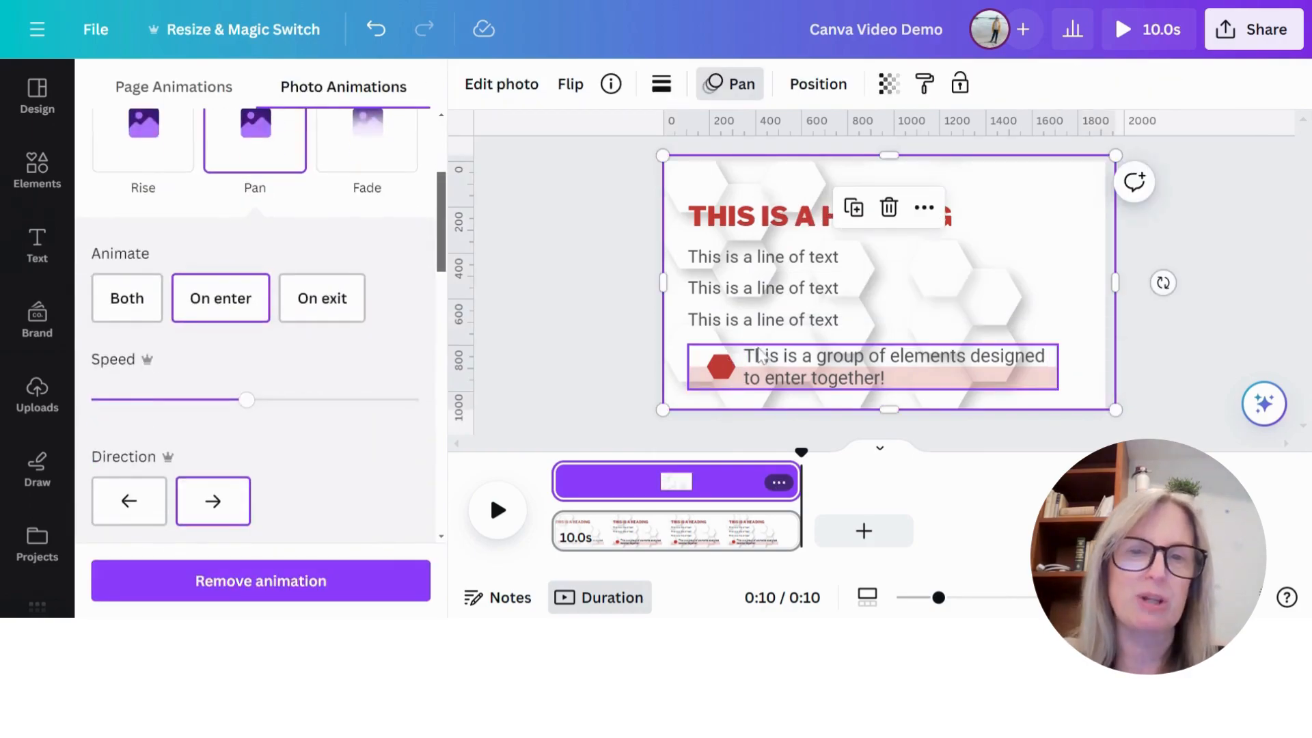
{"action": "left_click", "coordinate": [808, 378]}
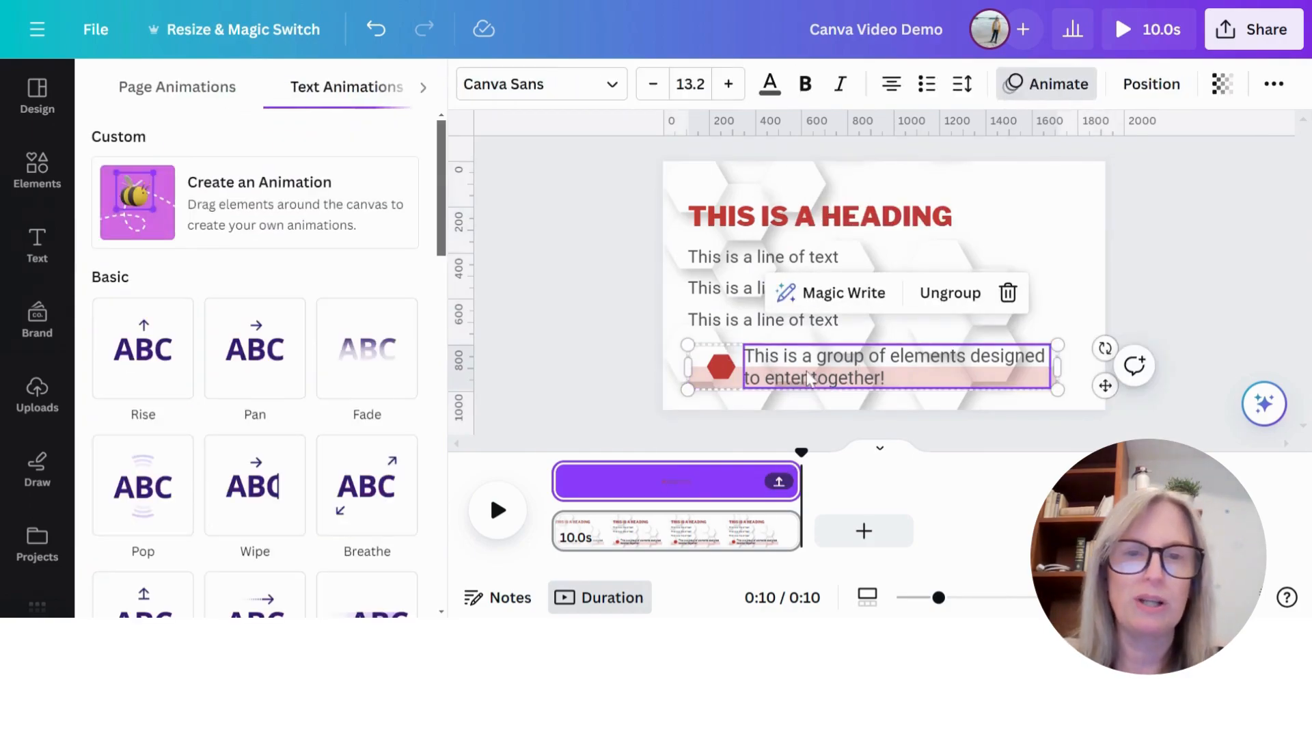
{"action": "left_click_drag", "start_coordinate": [567, 489], "coordinate": [715, 491]}
{"action": "left_click_drag", "start_coordinate": [711, 490], "coordinate": [700, 489]}
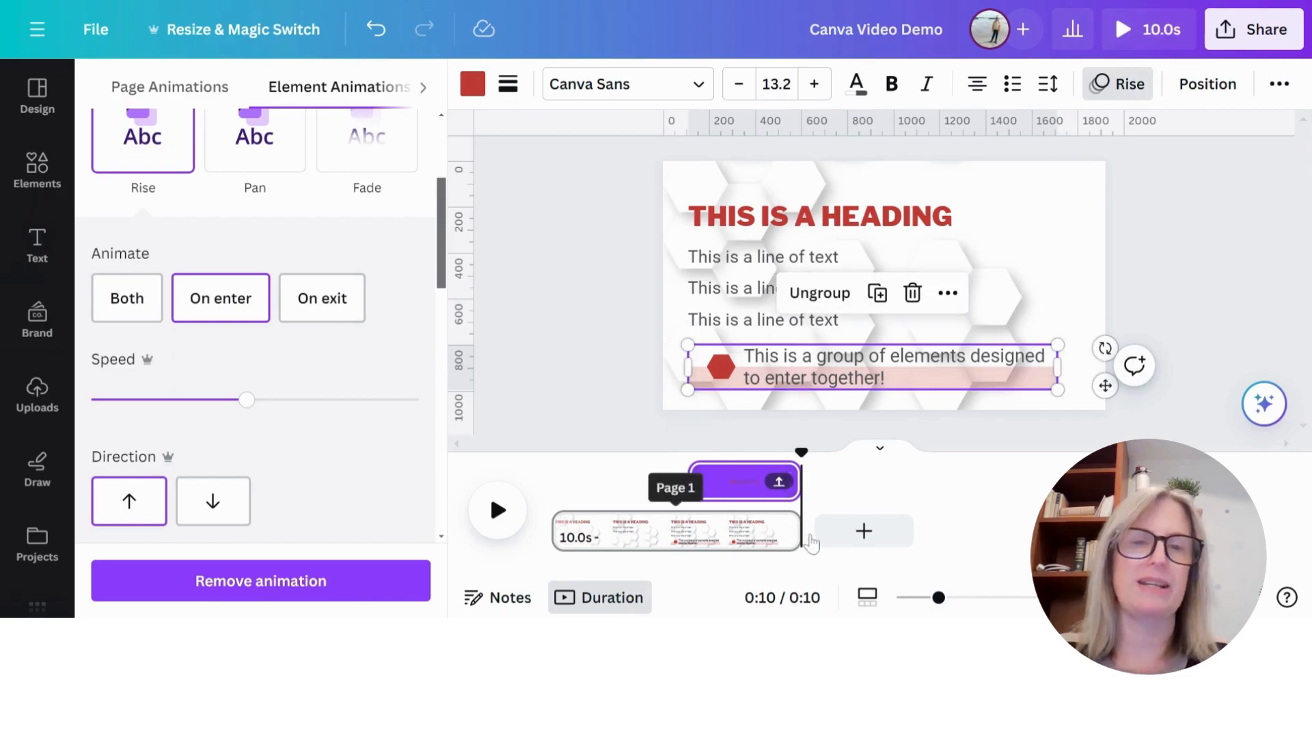
{"action": "left_click", "coordinate": [553, 487]}
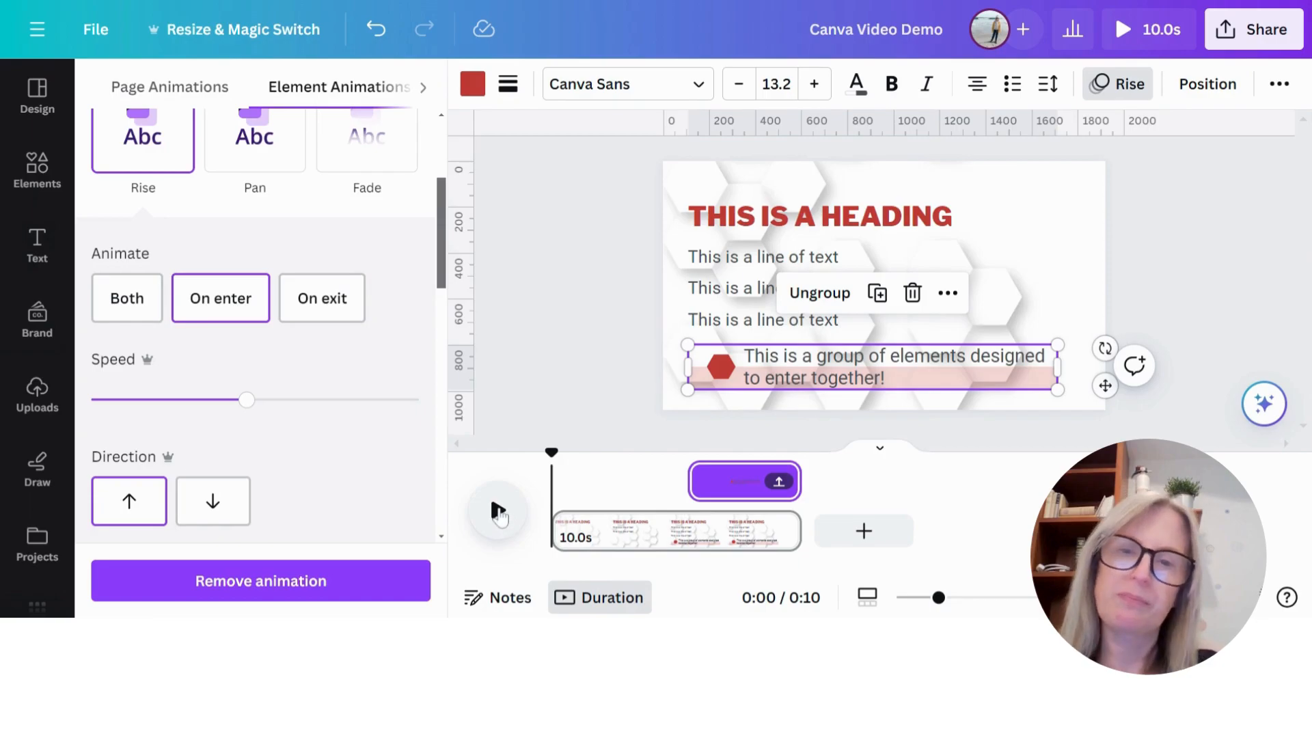
{"action": "left_click", "coordinate": [499, 511]}
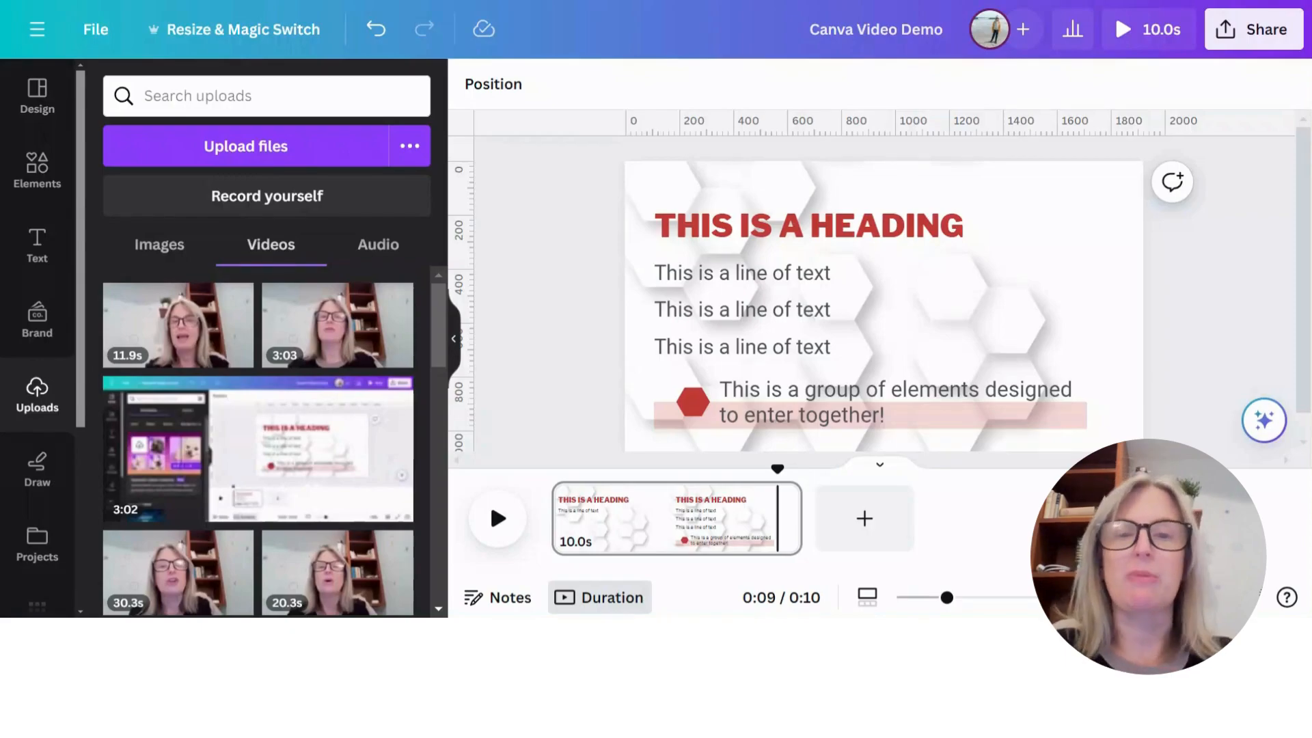
Step: Add the "Calm - River Fog (instrumental)" audio track and extend it back to the beginning of the 10-second page
{"action": "left_click", "coordinate": [42, 159]}
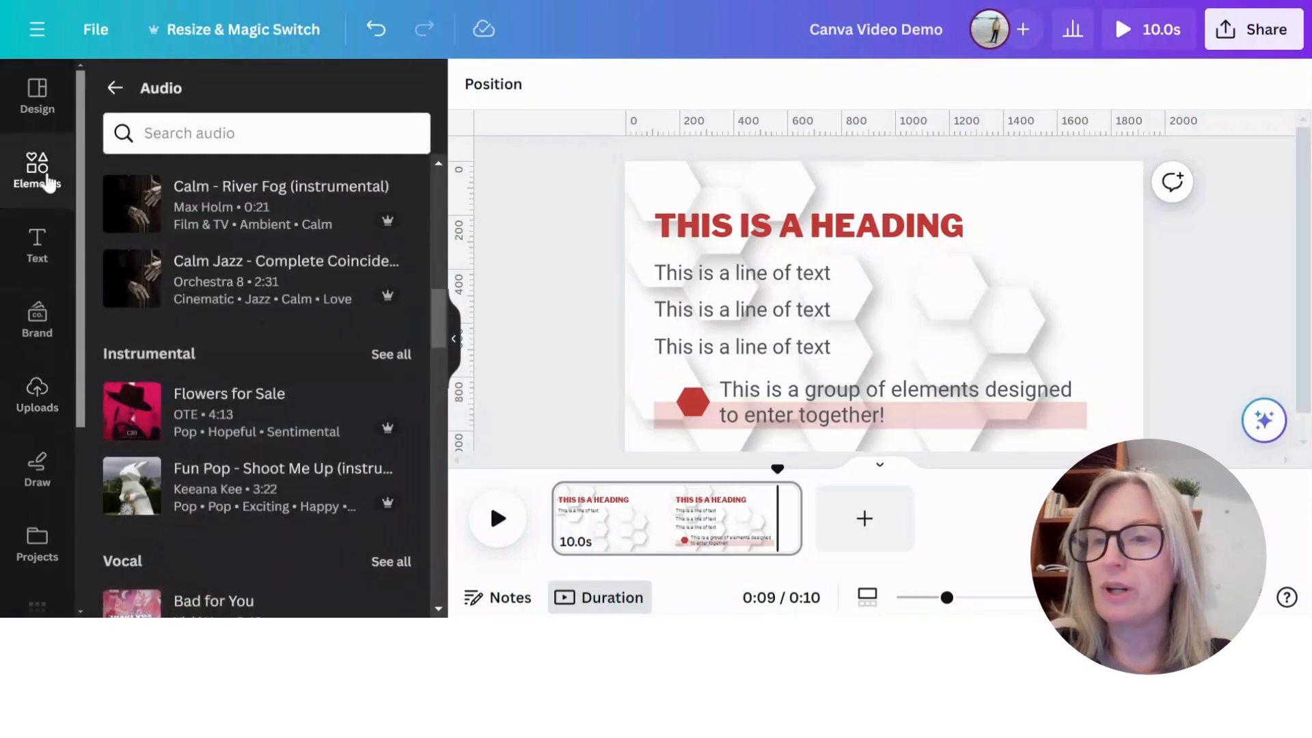
{"action": "scroll", "coordinate": [302, 263], "scroll_direction": "up", "scroll_amount": 10}
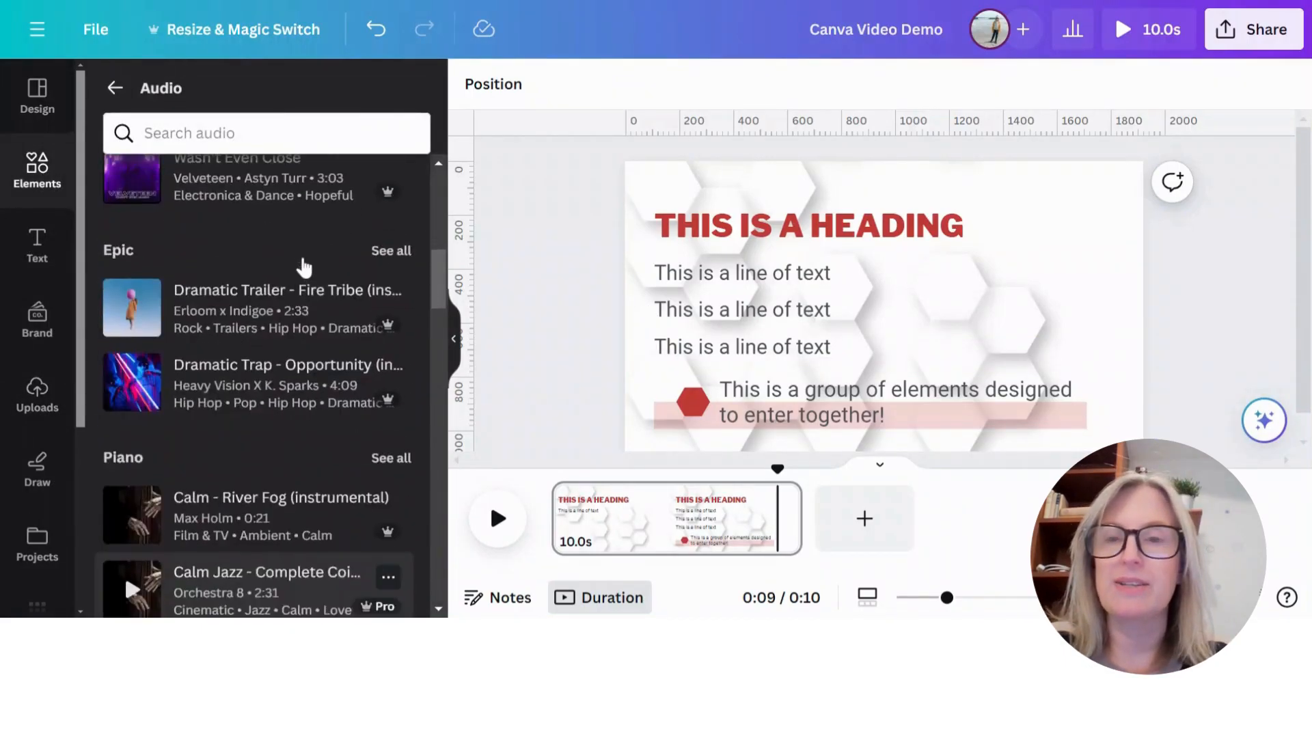
{"action": "scroll", "coordinate": [321, 276], "scroll_direction": "down", "scroll_amount": 6}
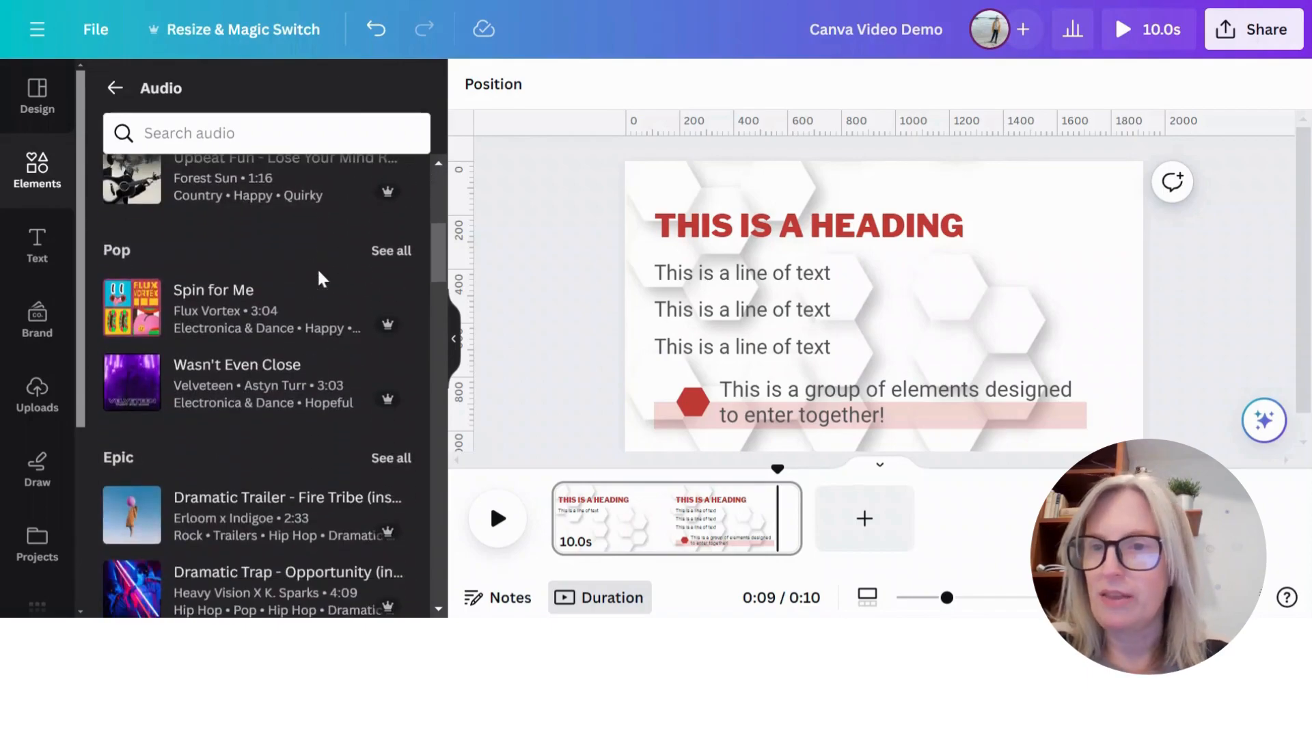
{"action": "scroll", "coordinate": [321, 276], "scroll_direction": "up", "scroll_amount": 6}
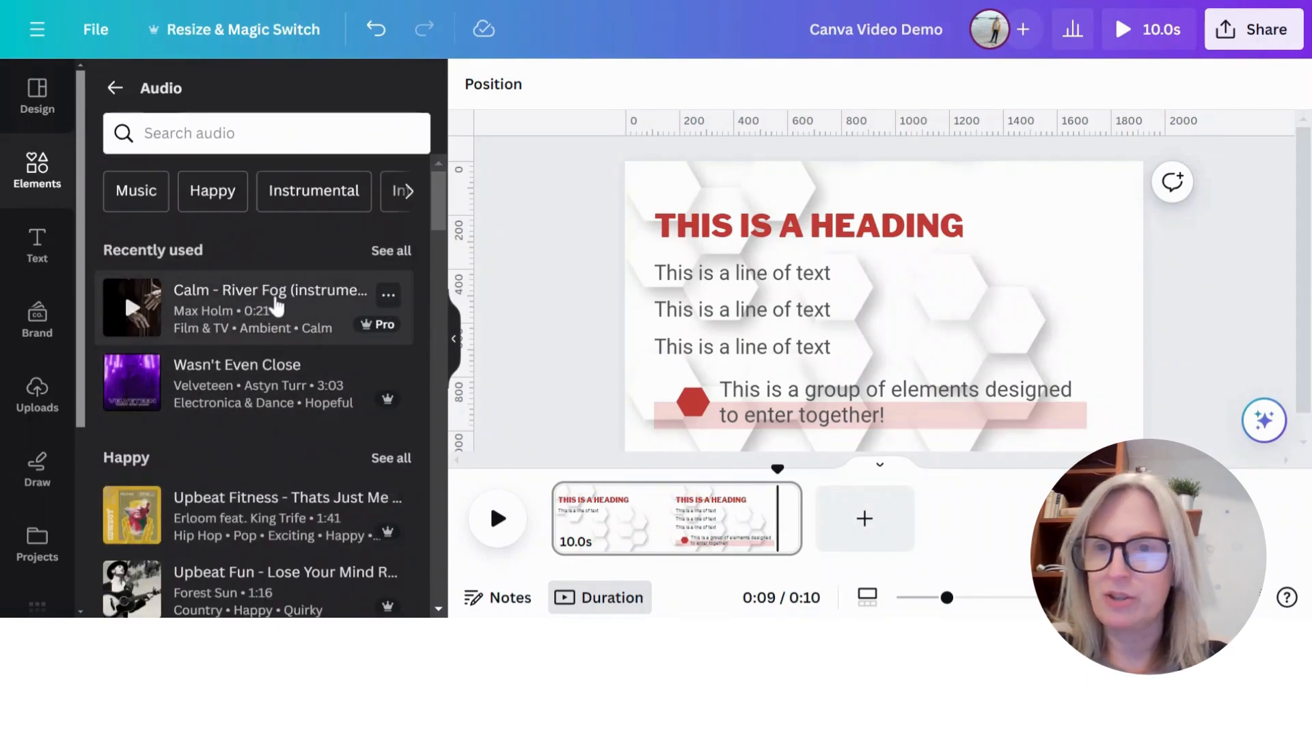
{"action": "left_click", "coordinate": [257, 306]}
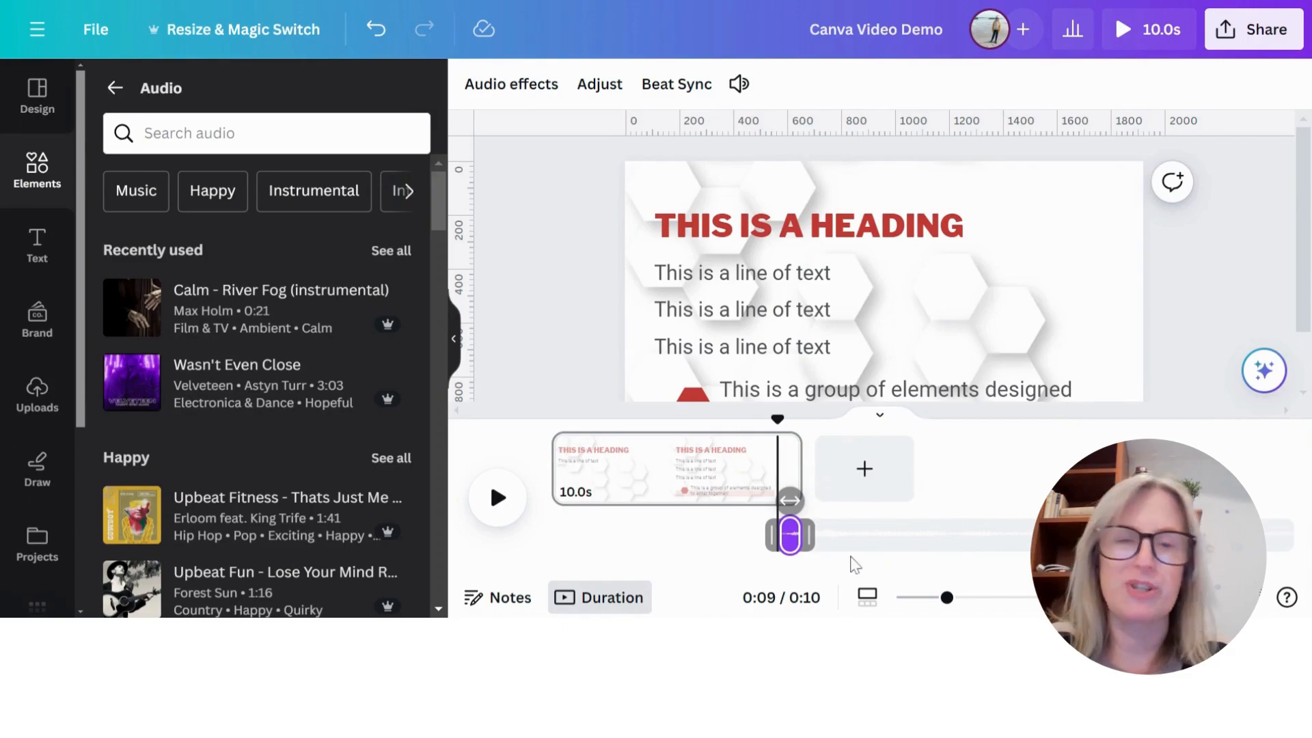
{"action": "left_click_drag", "start_coordinate": [790, 535], "coordinate": [561, 540]}
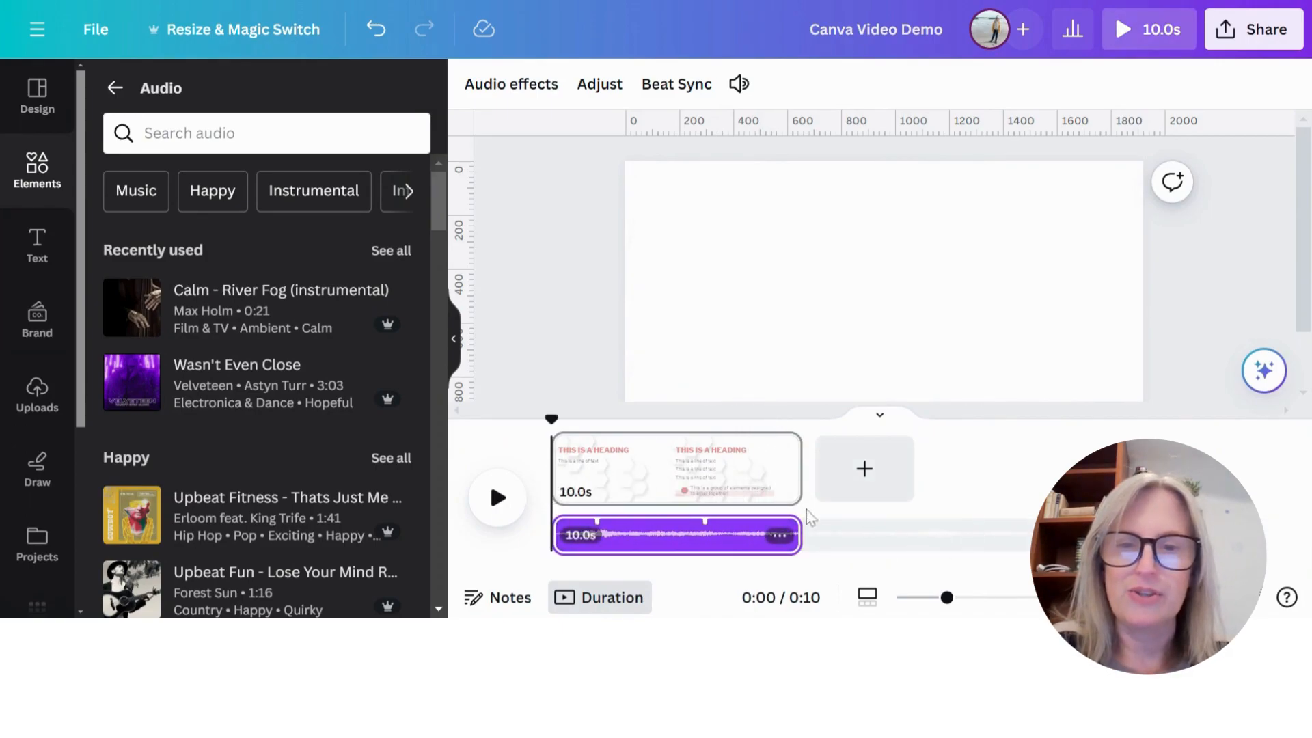
{"action": "left_click", "coordinate": [801, 541]}
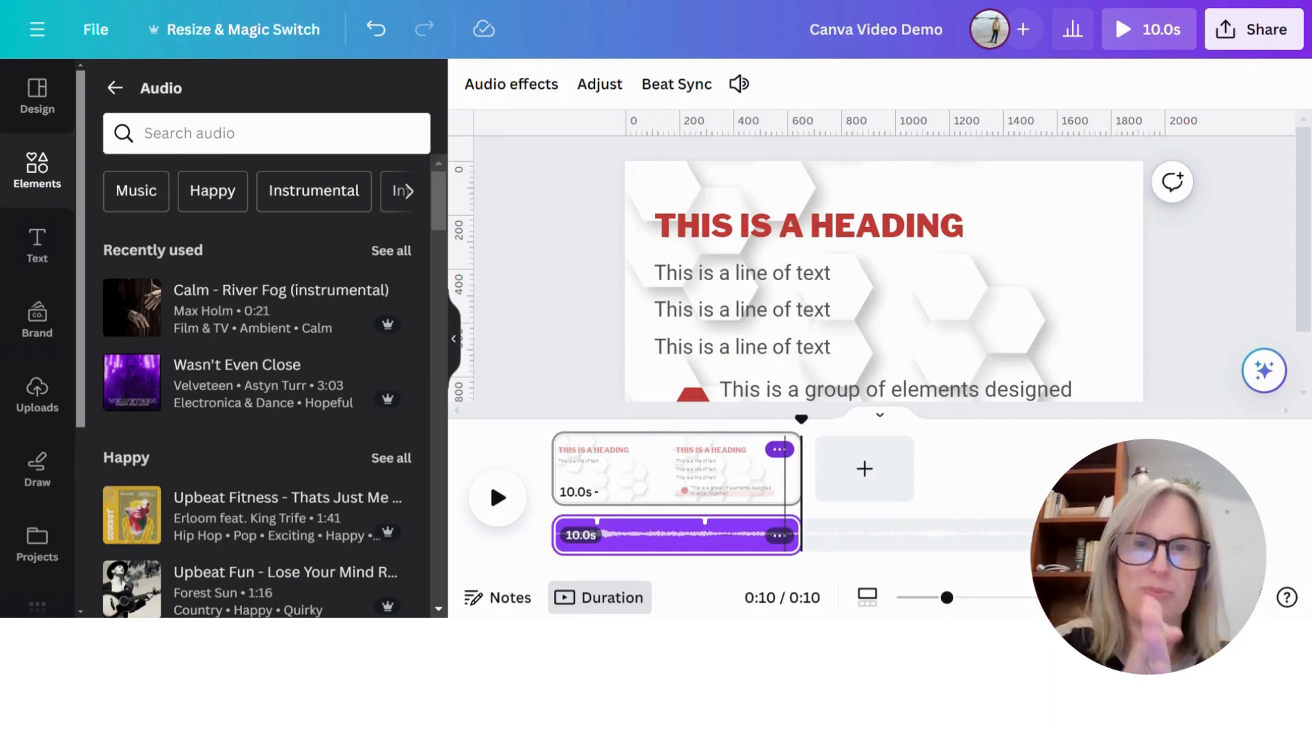
{"action": "mouse_move", "coordinate": [559, 535]}
{"action": "left_mouse_down"}
{"action": "mouse_move", "coordinate": [718, 535]}
{"action": "mouse_move", "coordinate": [557, 535]}
{"action": "left_mouse_up"}
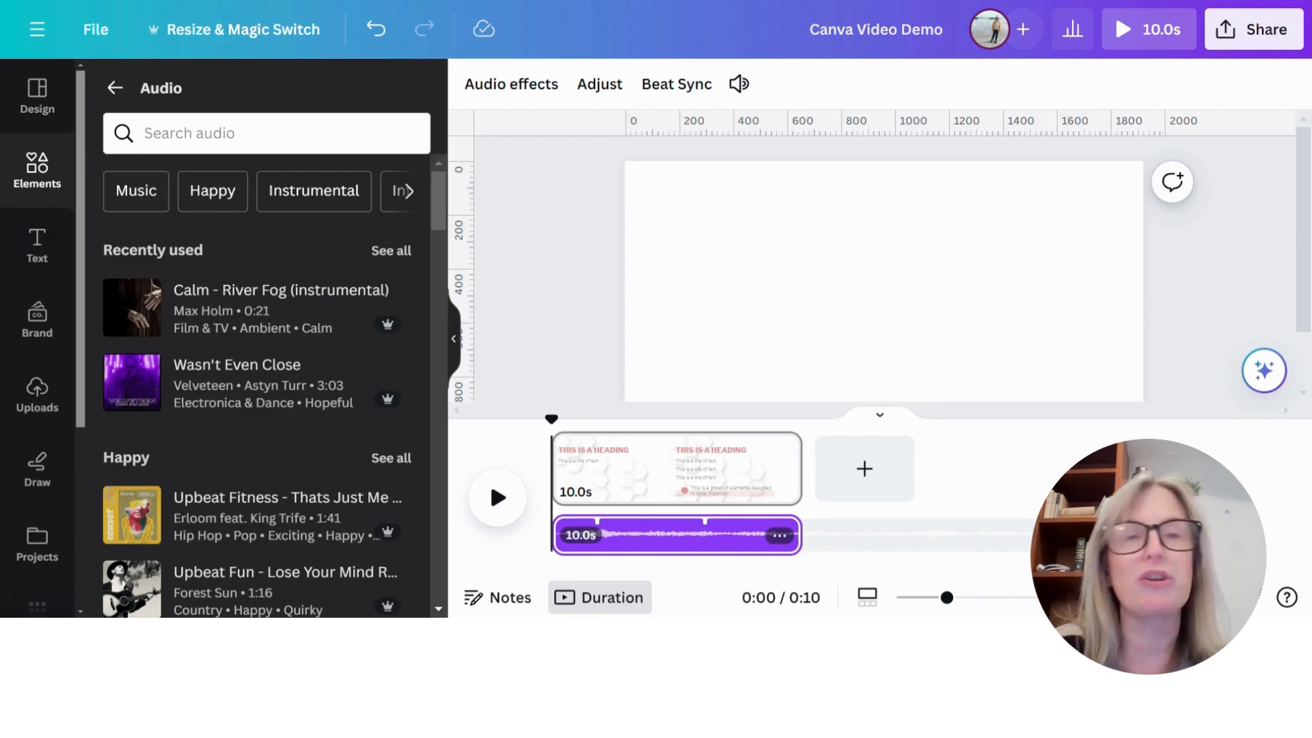
Step: Add a blank second page, extend its duration to 7.2 seconds, and select the audio track beneath the pages
{"action": "left_click", "coordinate": [865, 468]}
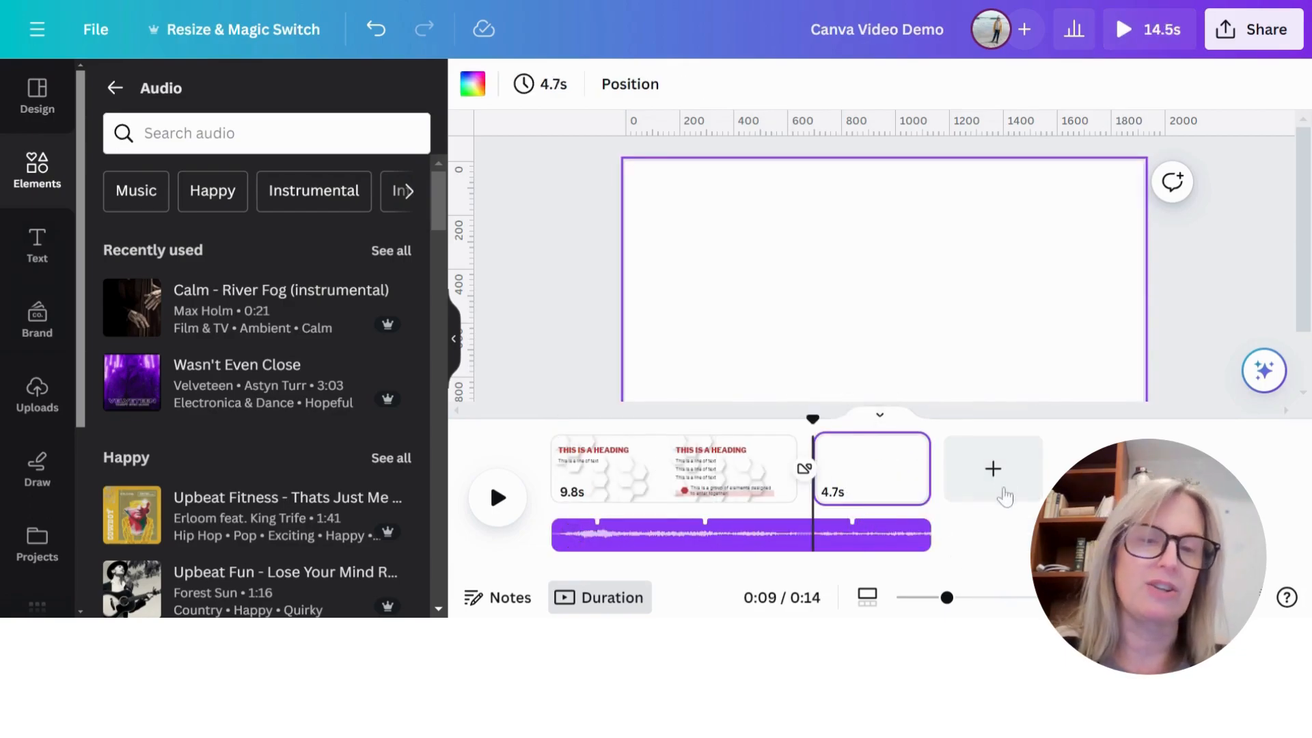
{"action": "left_click_drag", "start_coordinate": [933, 469], "coordinate": [994, 469]}
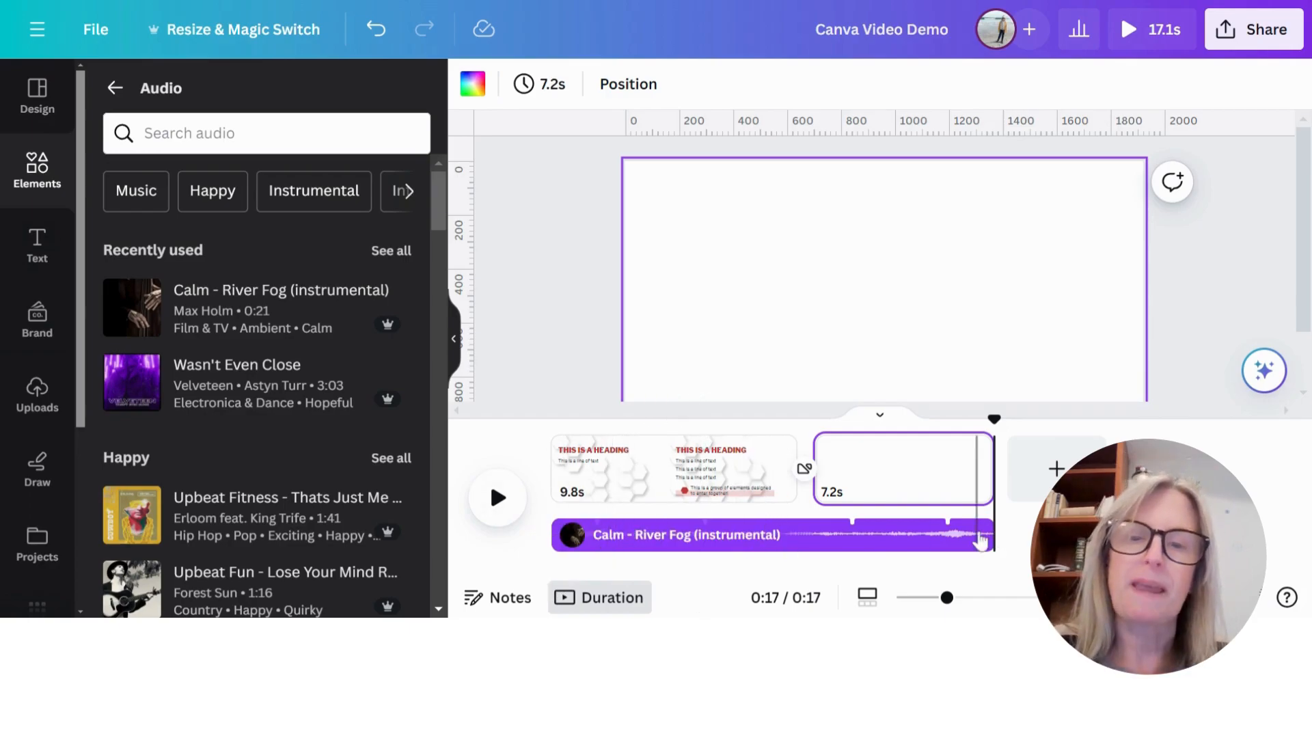
{"action": "left_click", "coordinate": [922, 544]}
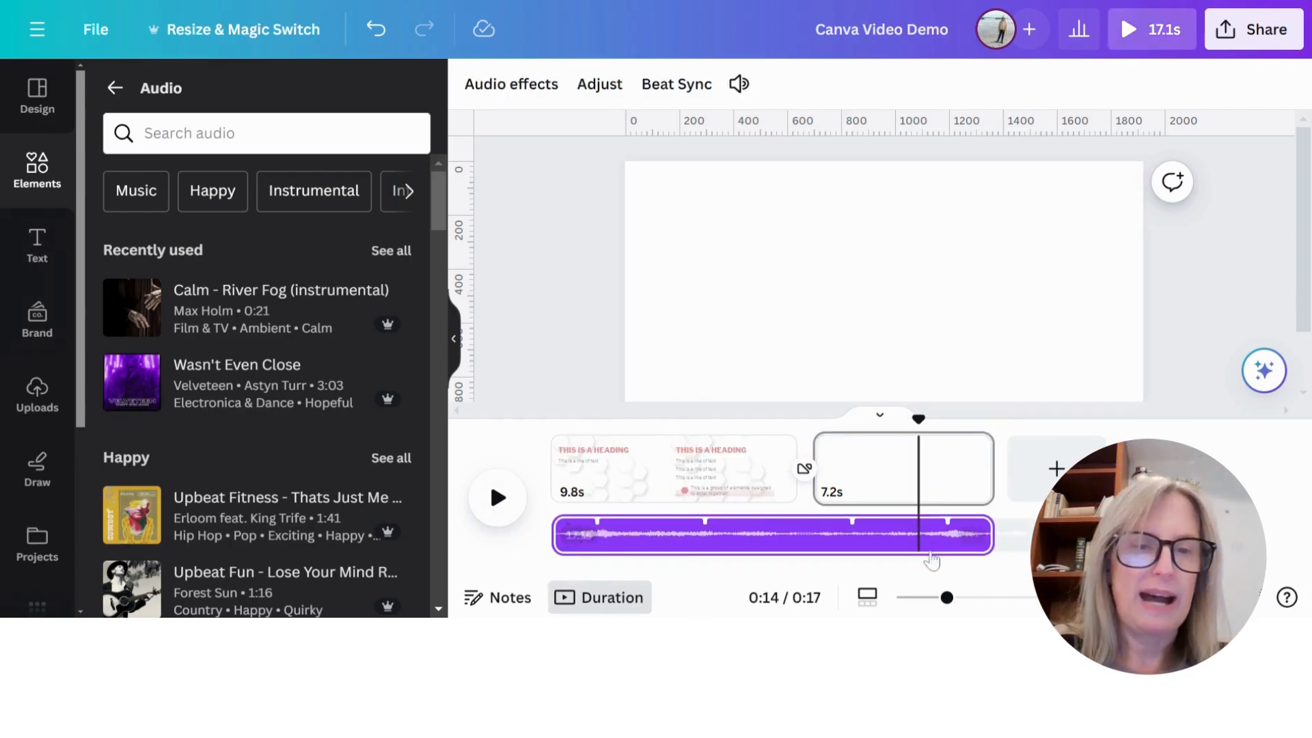
Step: Set the audio track's volume to 220
{"action": "left_click", "coordinate": [976, 540]}
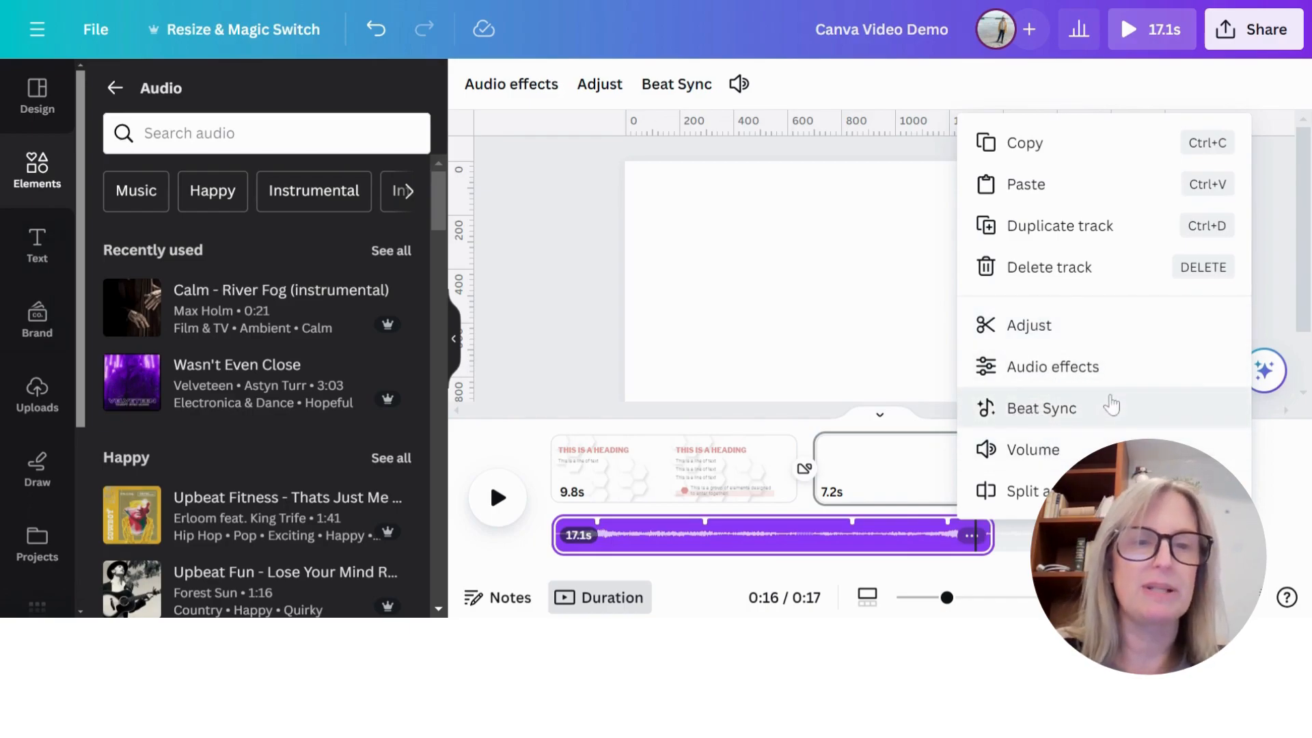
{"action": "left_click", "coordinate": [1042, 457]}
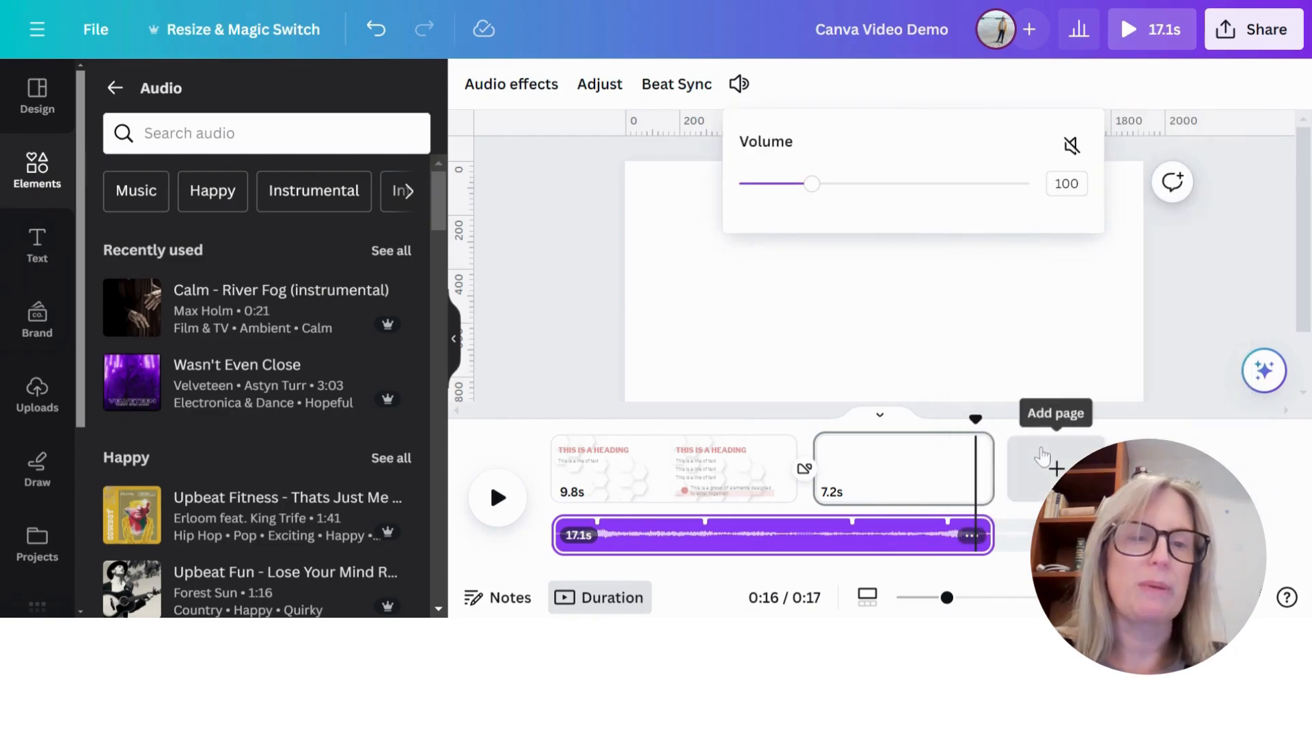
{"action": "mouse_move", "coordinate": [813, 185]}
{"action": "left_mouse_down"}
{"action": "mouse_move", "coordinate": [770, 188]}
{"action": "mouse_move", "coordinate": [791, 195]}
{"action": "left_mouse_up"}
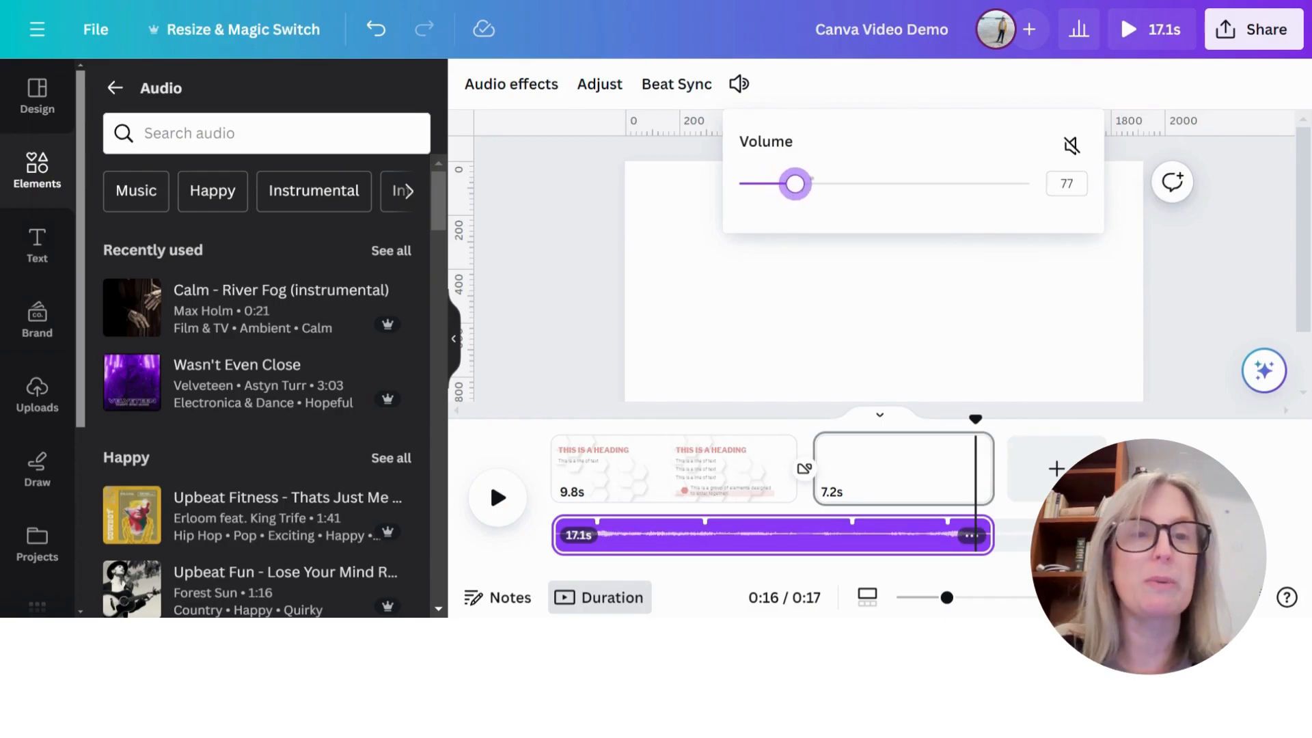
{"action": "left_click_drag", "start_coordinate": [799, 183], "coordinate": [899, 184]}
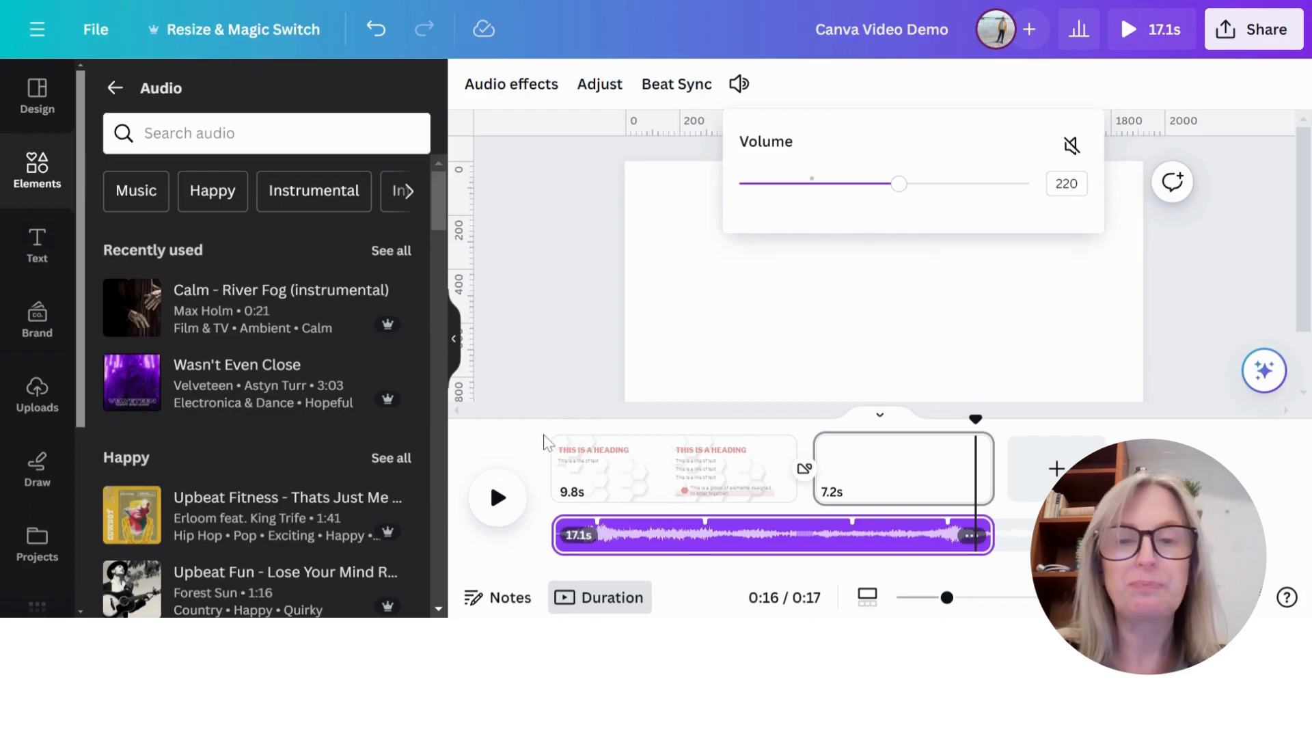
Step: Play the video from the beginning to hear the audio track, and pause it on the second page
{"action": "left_click", "coordinate": [540, 476]}
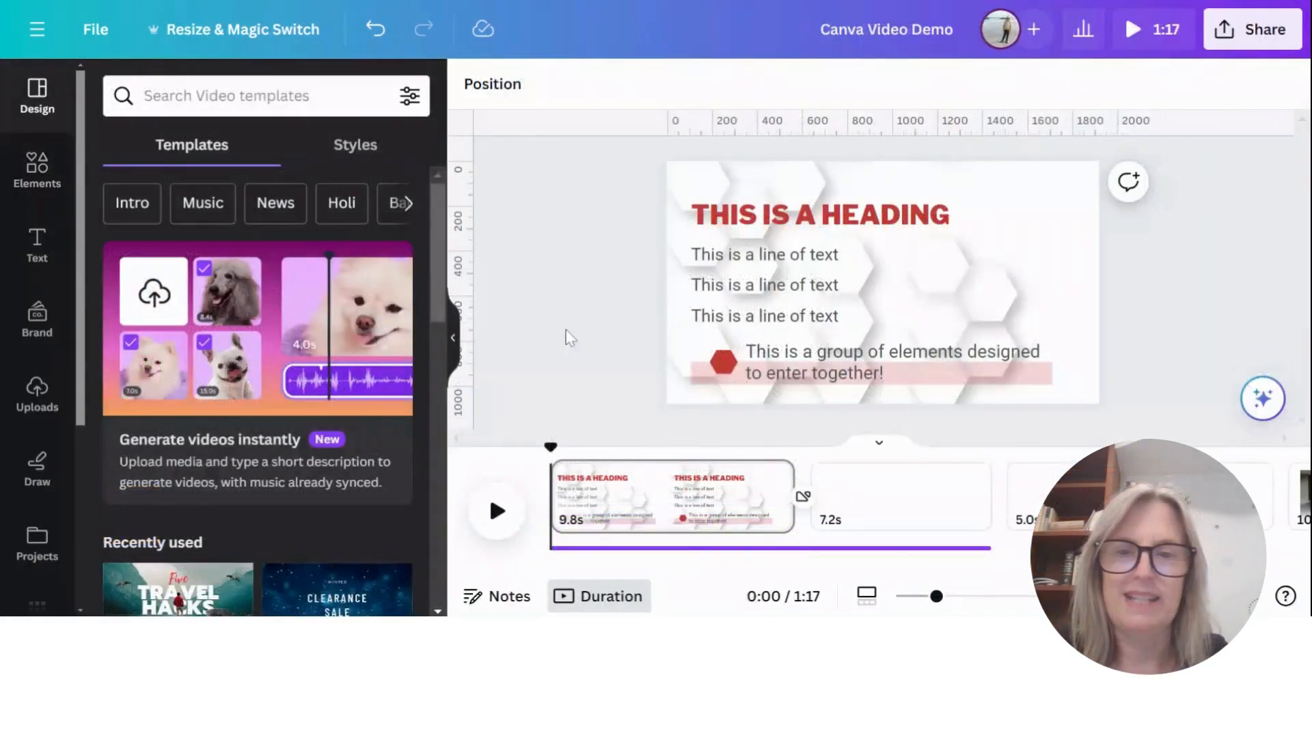
{"action": "left_click", "coordinate": [497, 511]}
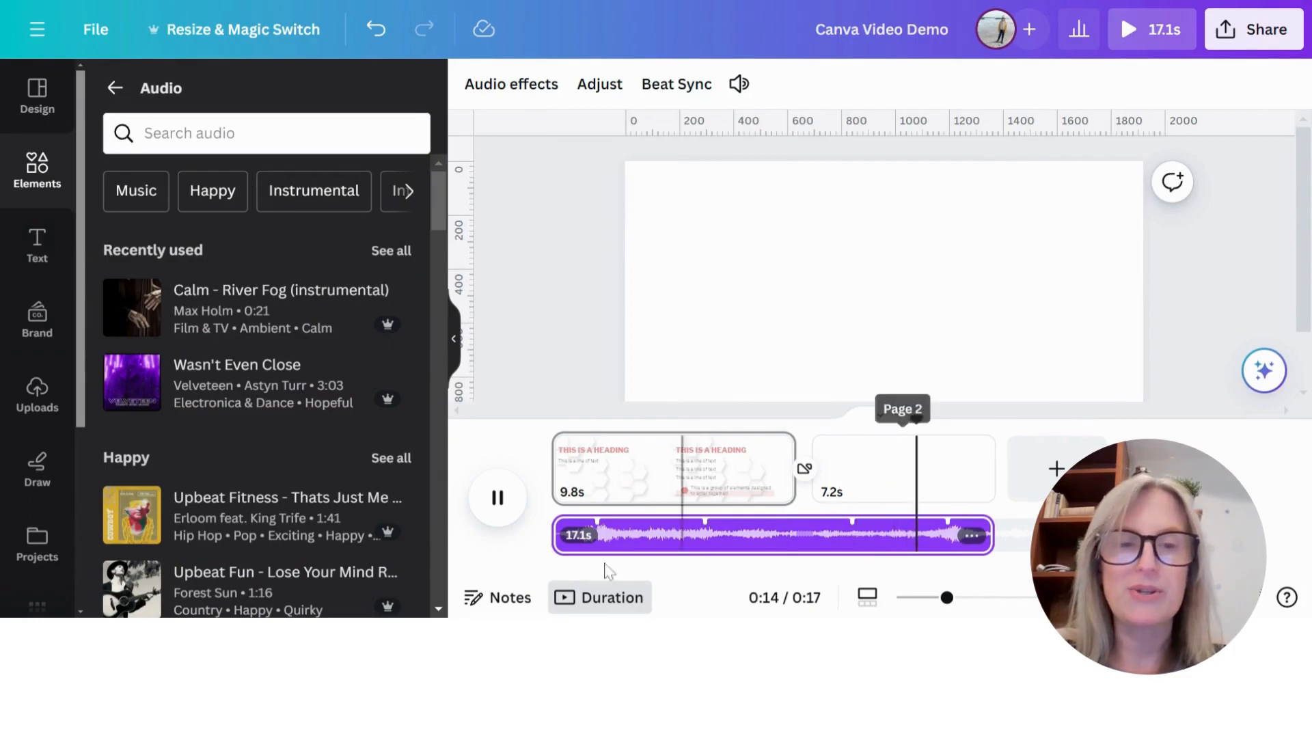
{"action": "left_click", "coordinate": [509, 499]}
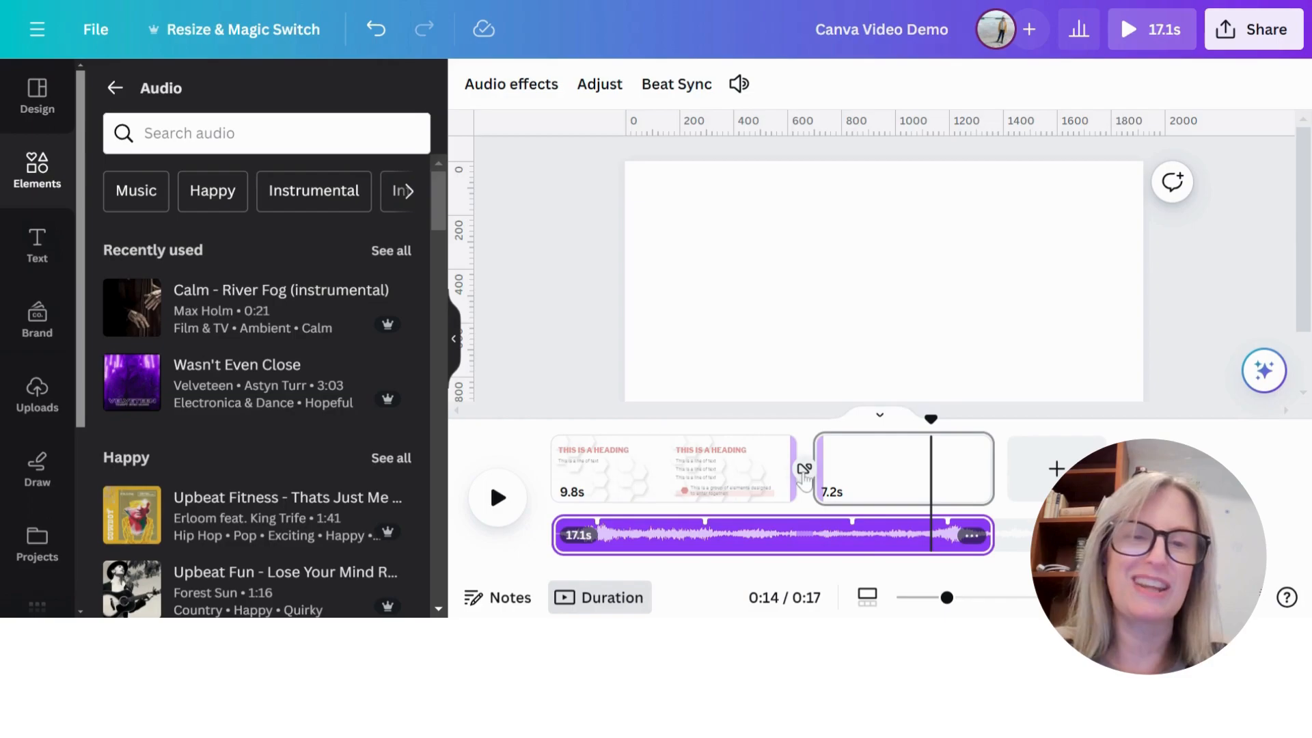
Step: Add a blank third page and apply a Dissolve transition between the second and third pages
{"action": "left_click", "coordinate": [1057, 468]}
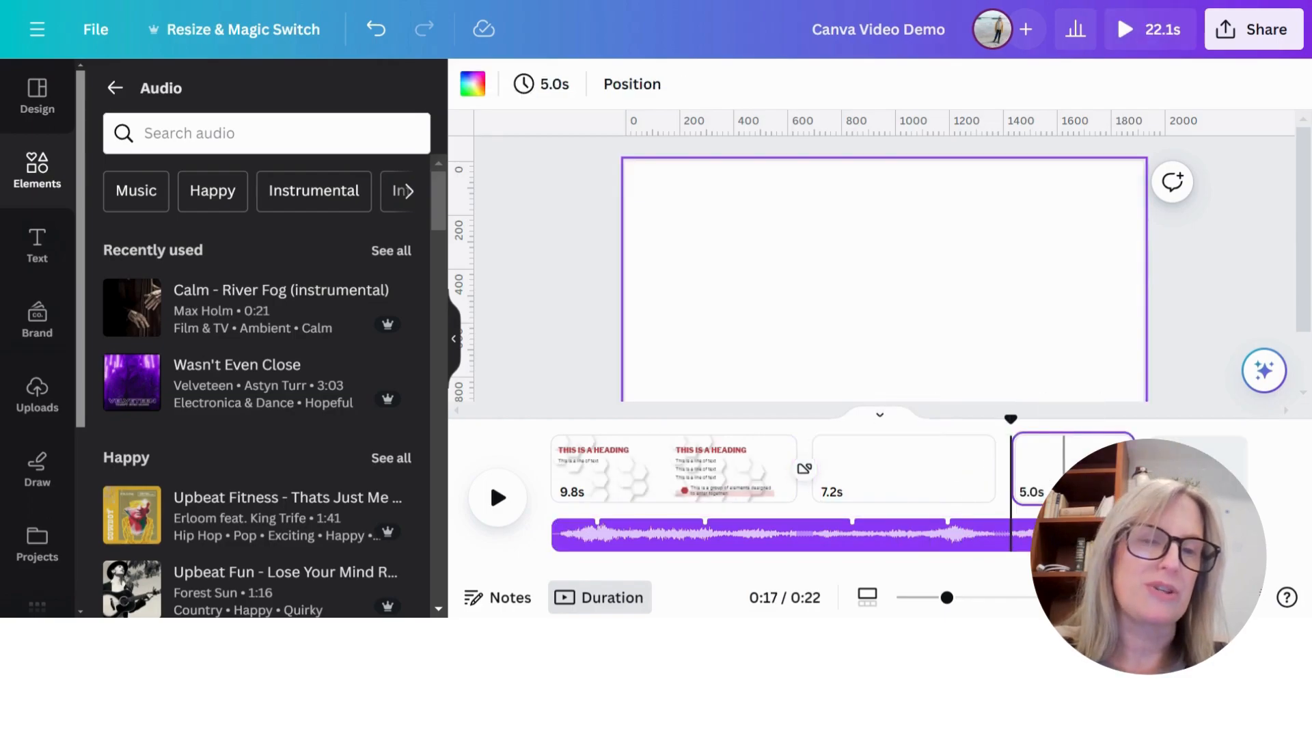
{"action": "mouse_move", "coordinate": [1015, 456]}
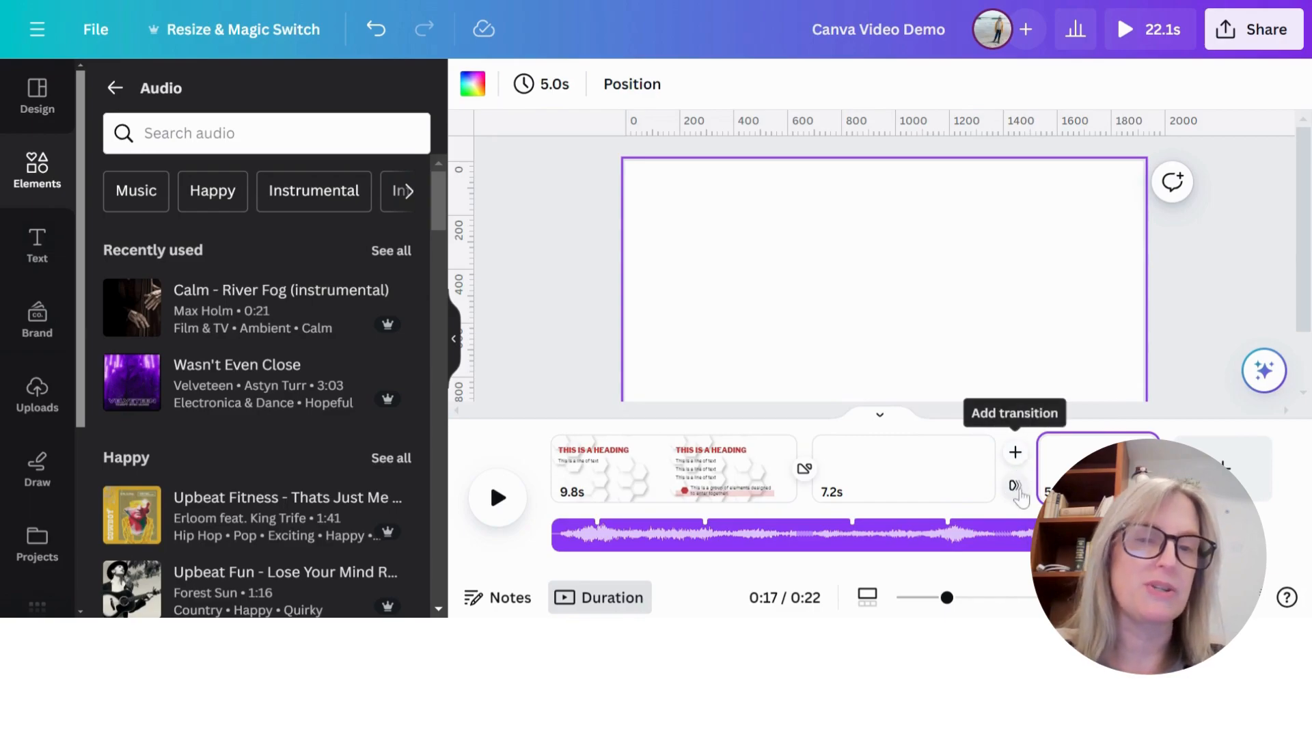
{"action": "left_click", "coordinate": [804, 471]}
{"action": "scroll", "coordinate": [267, 246], "scroll_direction": "up", "scroll_amount": 2}
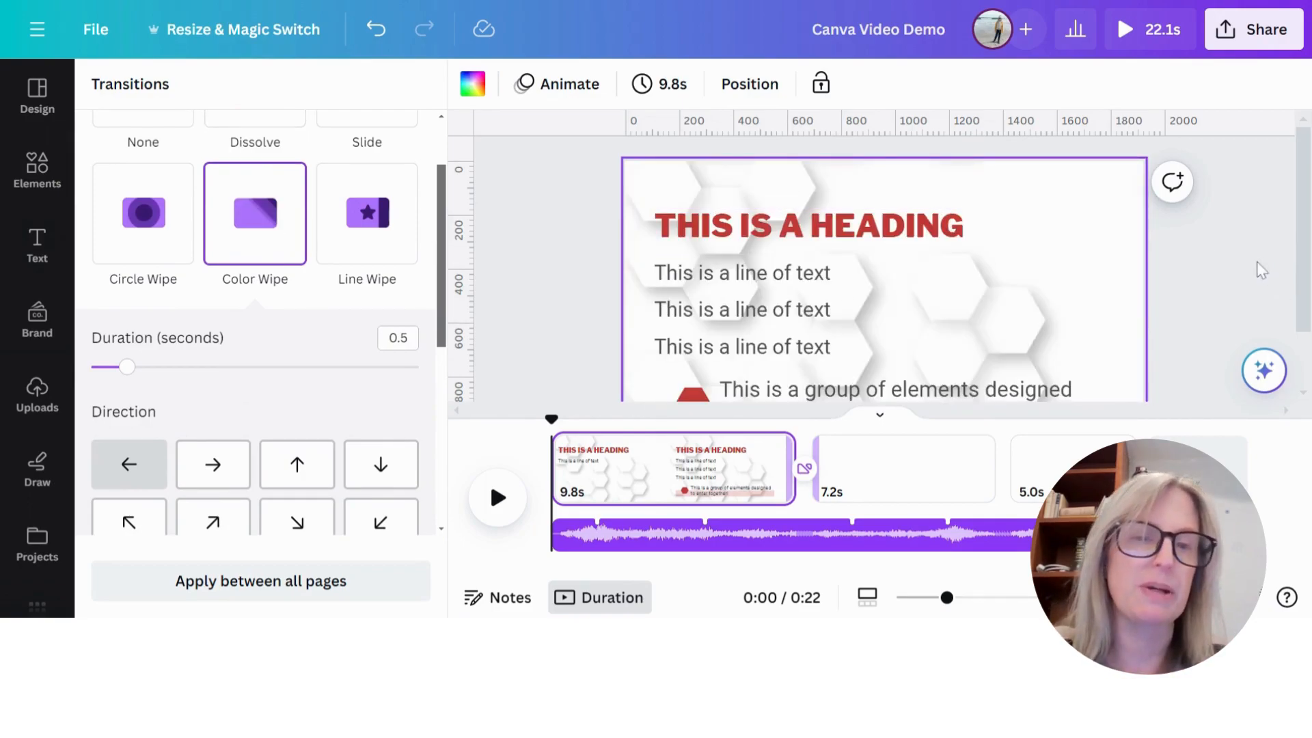
{"action": "left_click", "coordinate": [1004, 485]}
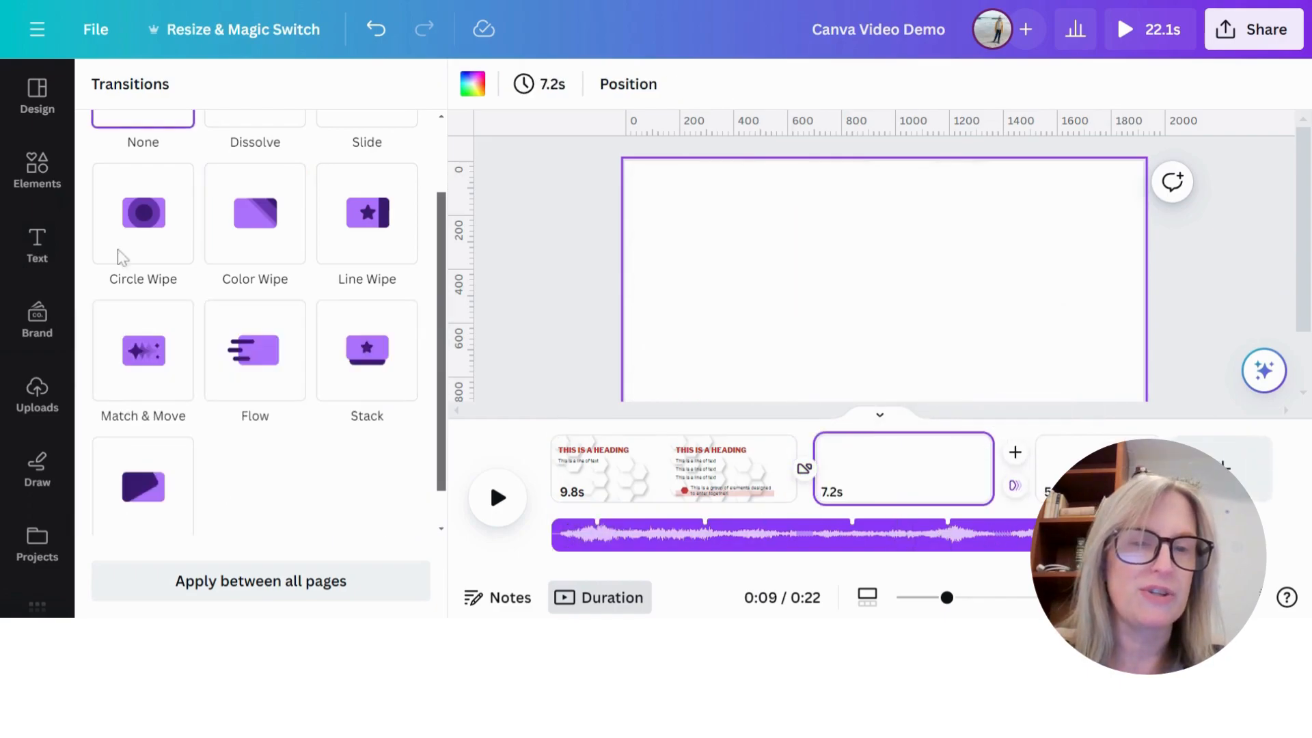
{"action": "scroll", "coordinate": [256, 307], "scroll_direction": "up", "scroll_amount": 1}
{"action": "left_click", "coordinate": [255, 176]}
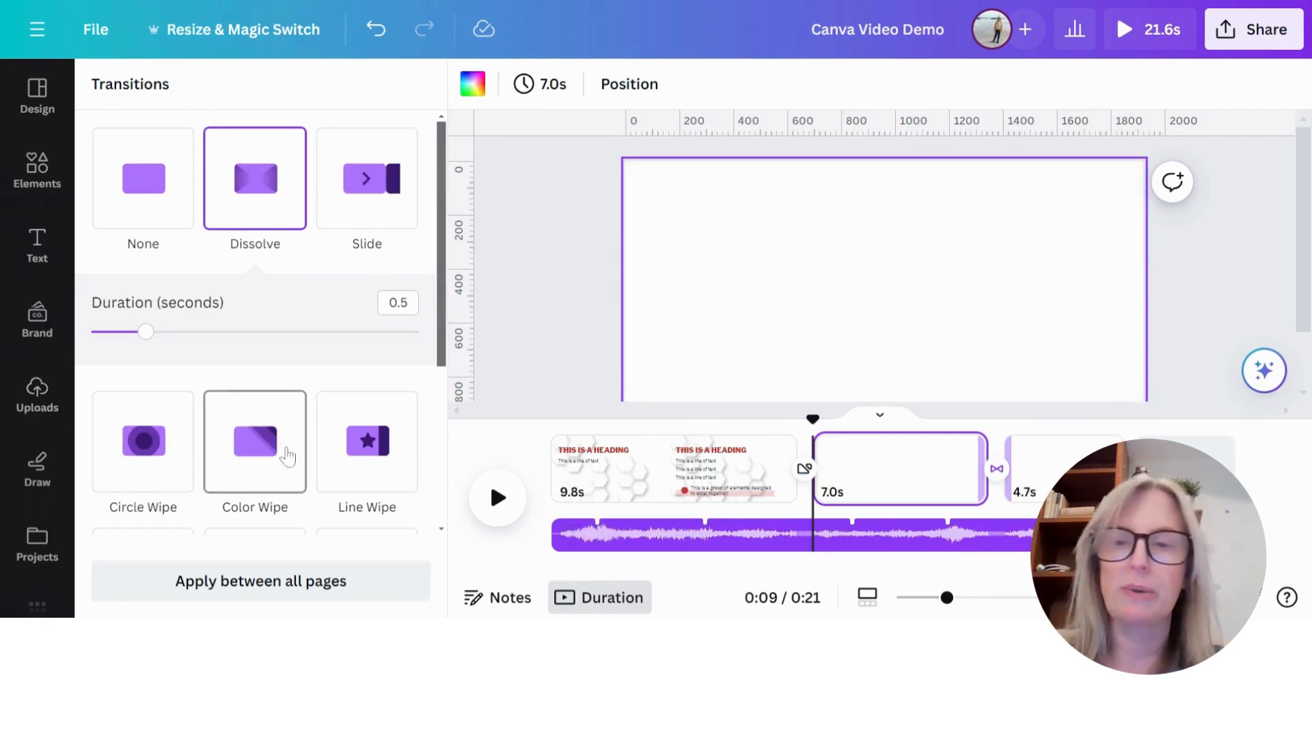
Step: Add the recently used 15-second video clip to the blank second page
{"action": "left_click", "coordinate": [890, 467]}
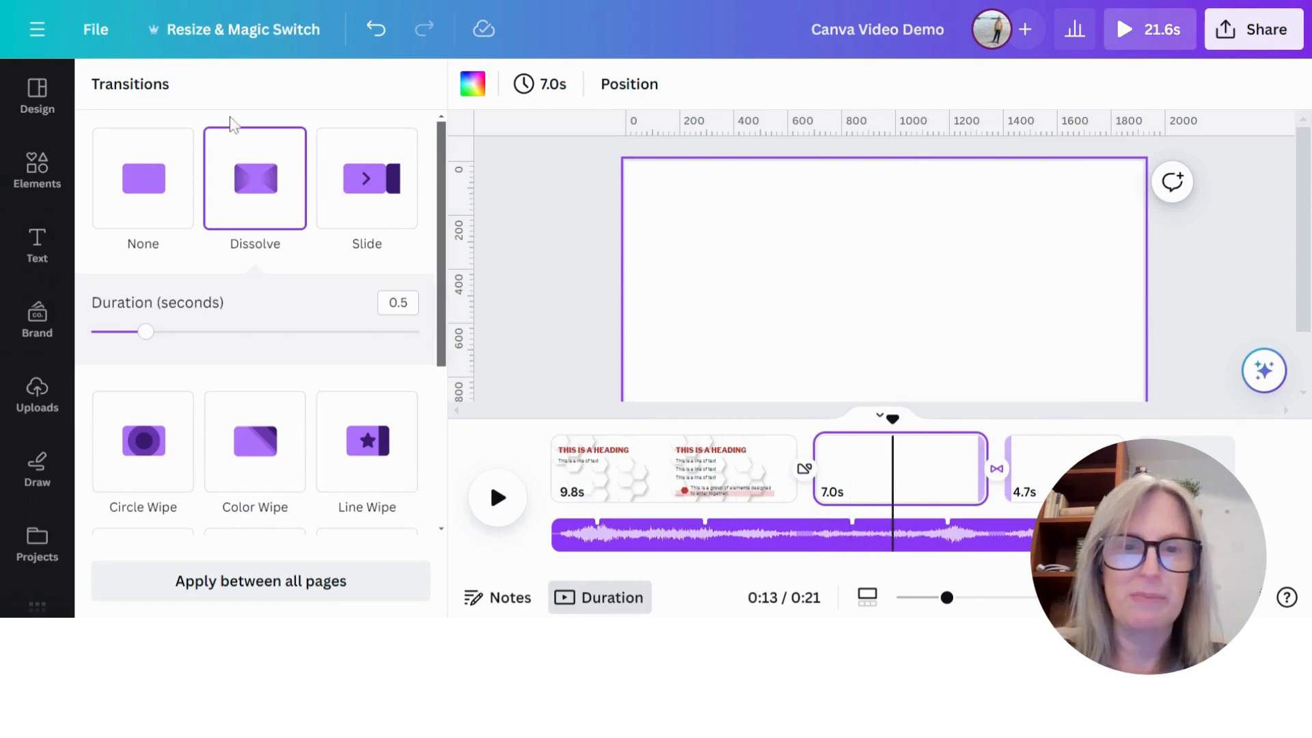
{"action": "left_click", "coordinate": [40, 167]}
{"action": "scroll", "coordinate": [266, 294], "scroll_direction": "down", "scroll_amount": 3}
{"action": "scroll", "coordinate": [269, 291], "scroll_direction": "up", "scroll_amount": 3}
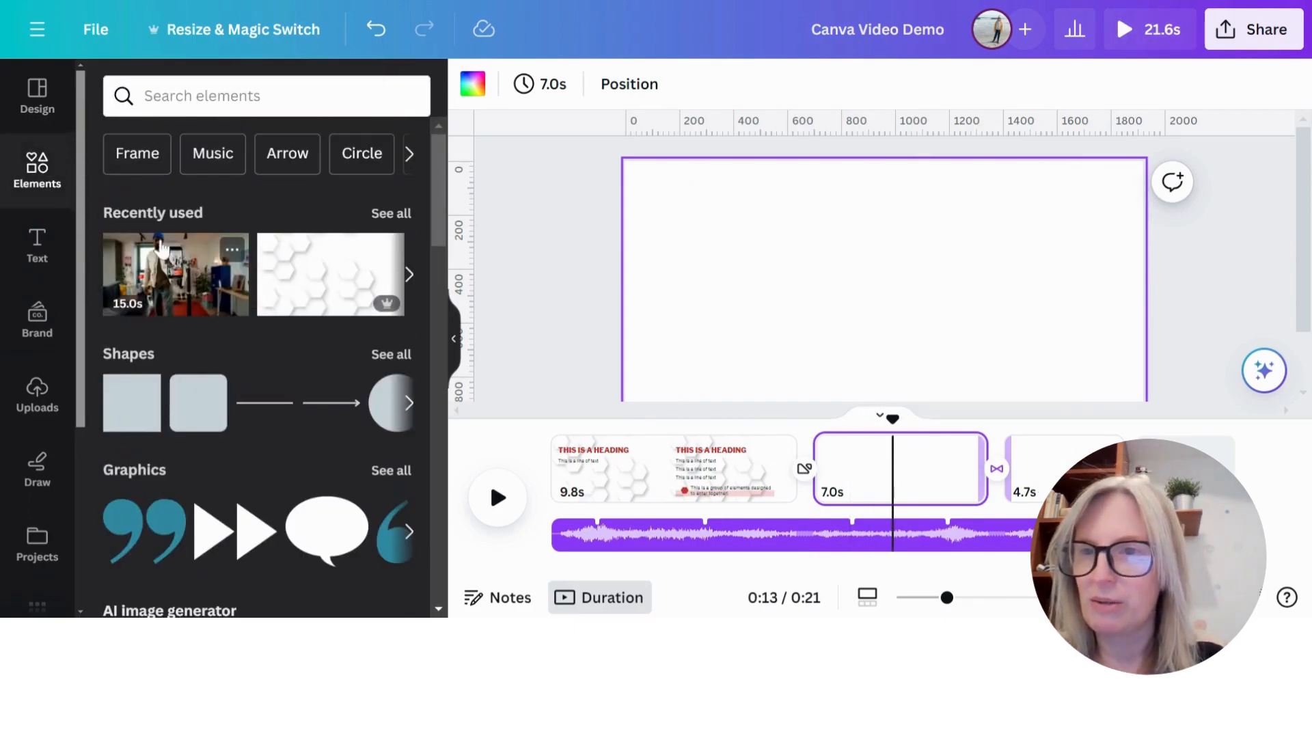
{"action": "left_click", "coordinate": [175, 274]}
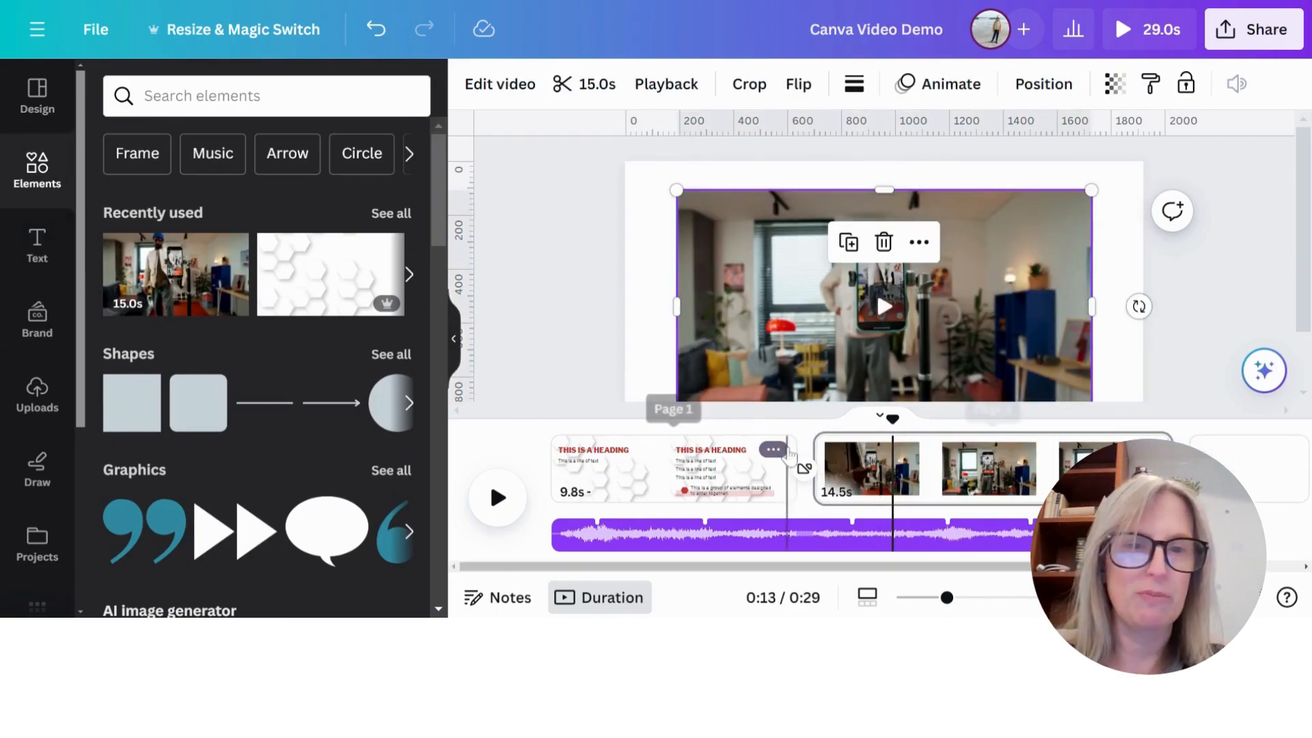
Step: Try Dissolve in place of the Color Wipe between the first and second pages, and remove the transition
{"action": "left_click", "coordinate": [804, 472]}
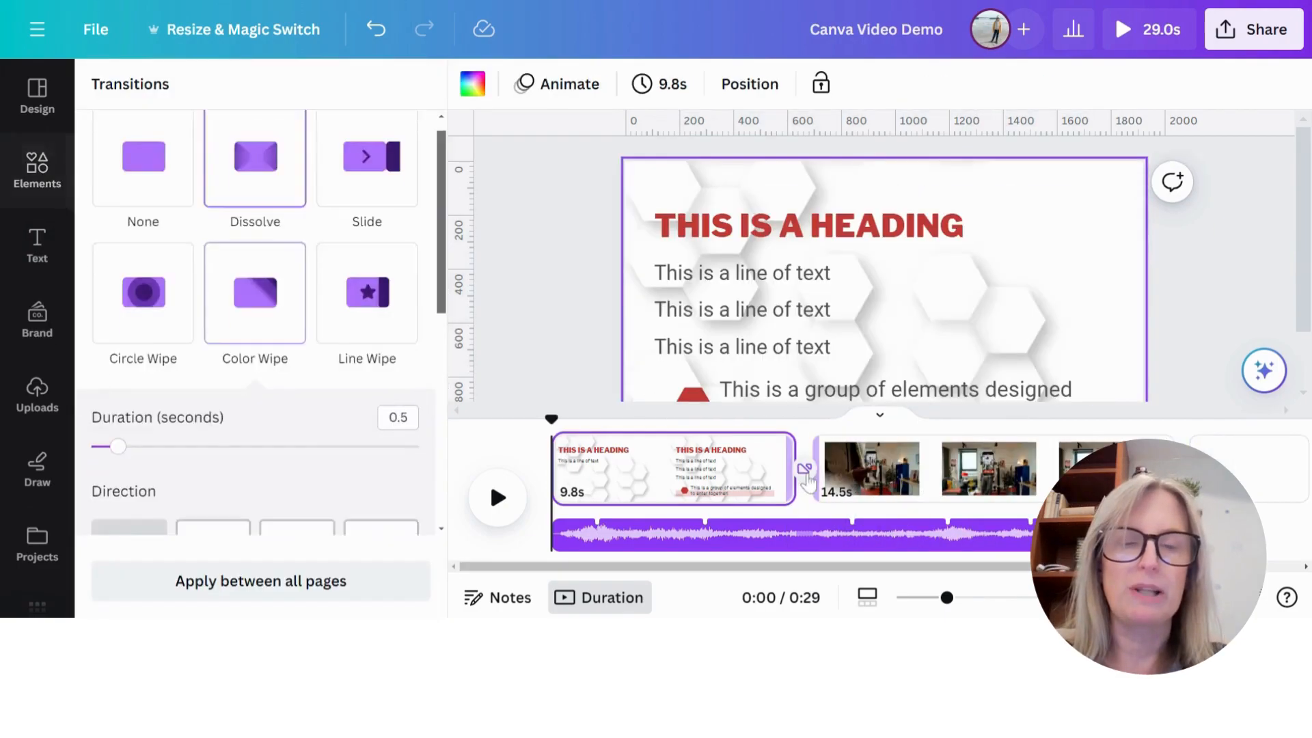
{"action": "scroll", "coordinate": [346, 273], "scroll_direction": "up", "scroll_amount": 5}
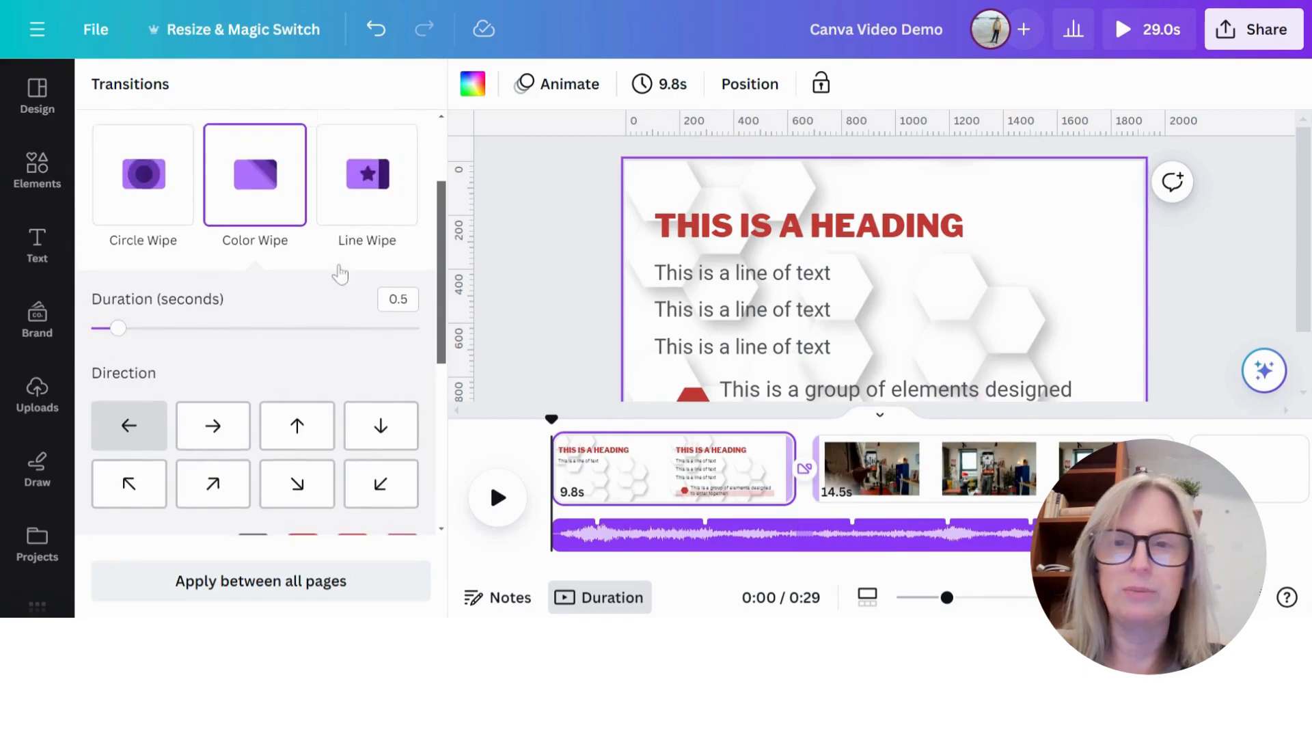
{"action": "left_click", "coordinate": [254, 179]}
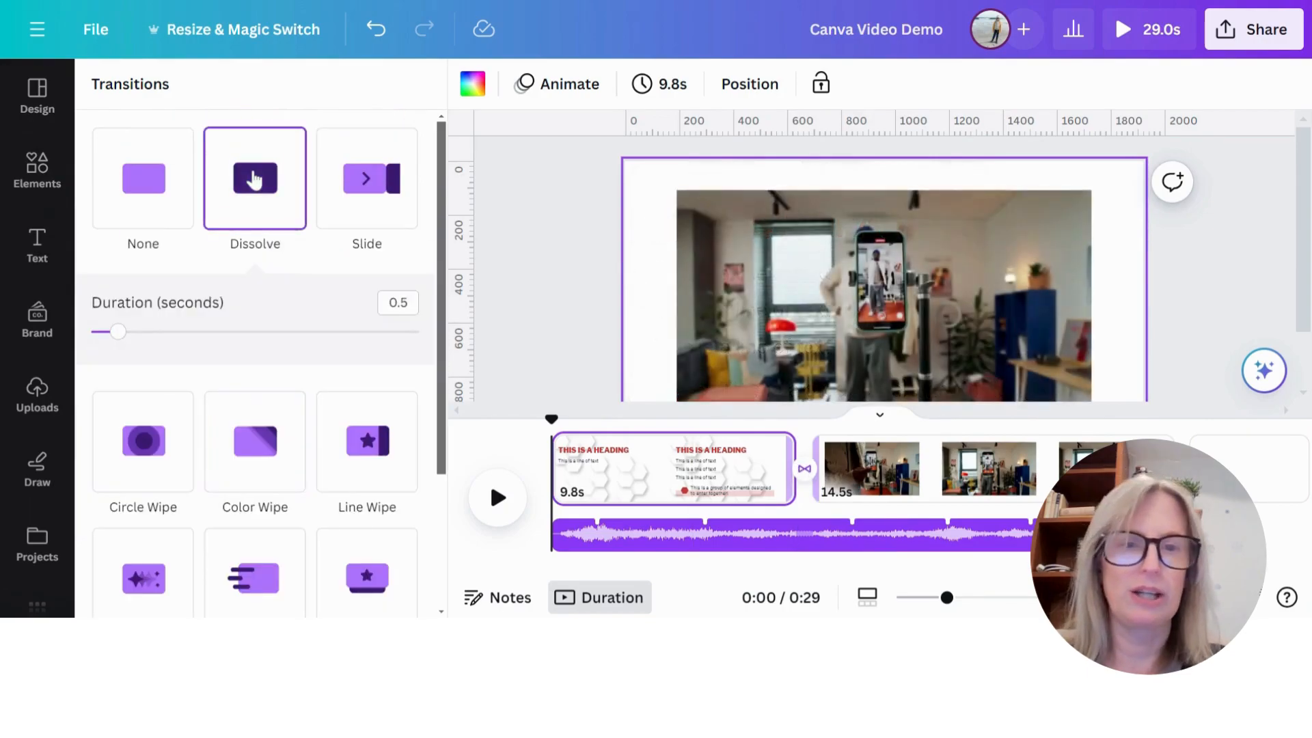
{"action": "left_click", "coordinate": [144, 179]}
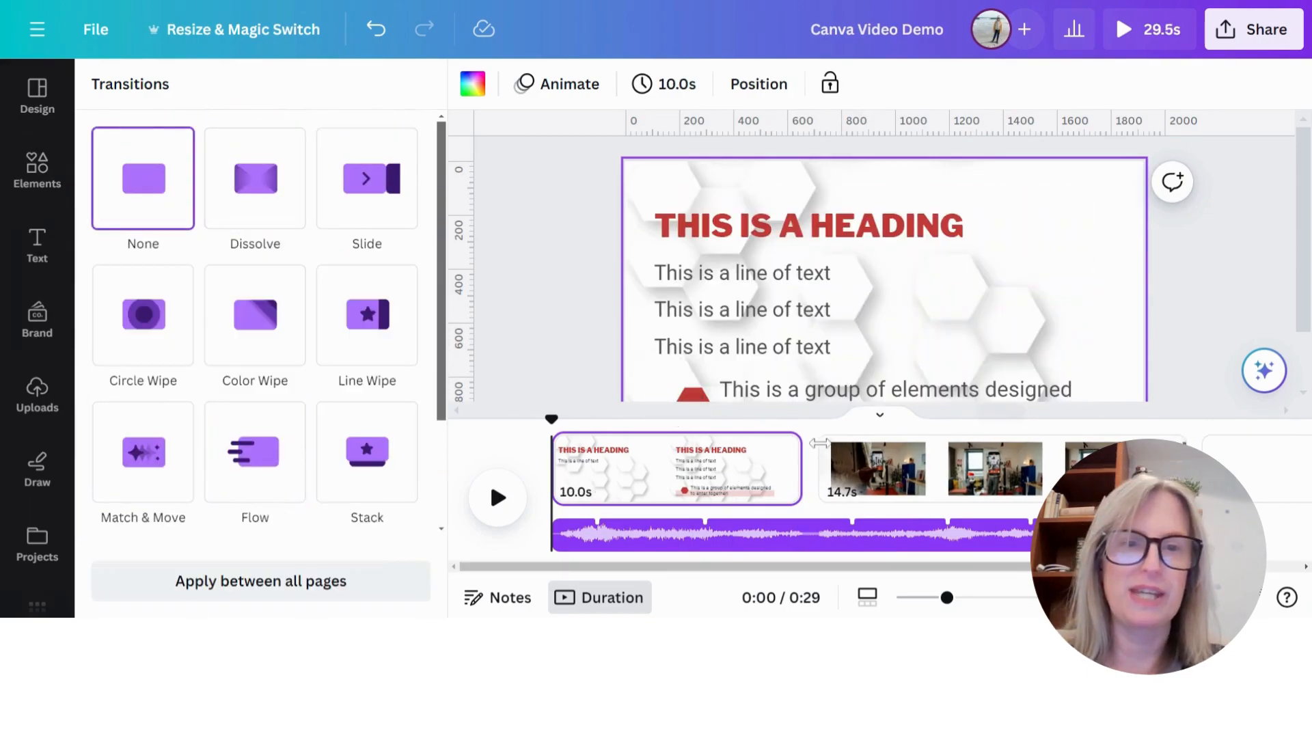
Step: Apply a Dissolve transition between the first page and the video clip page
{"action": "left_click", "coordinate": [815, 447]}
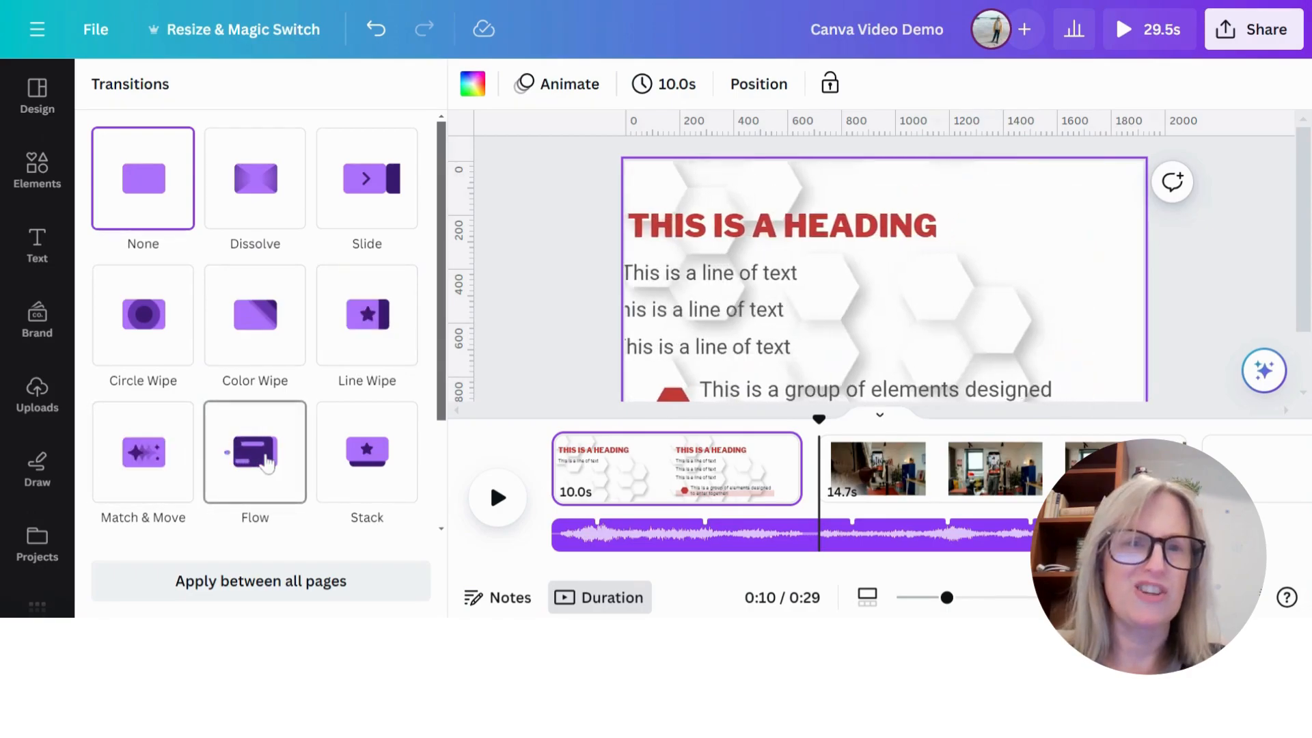
{"action": "scroll", "coordinate": [374, 453], "scroll_direction": "down", "scroll_amount": 2}
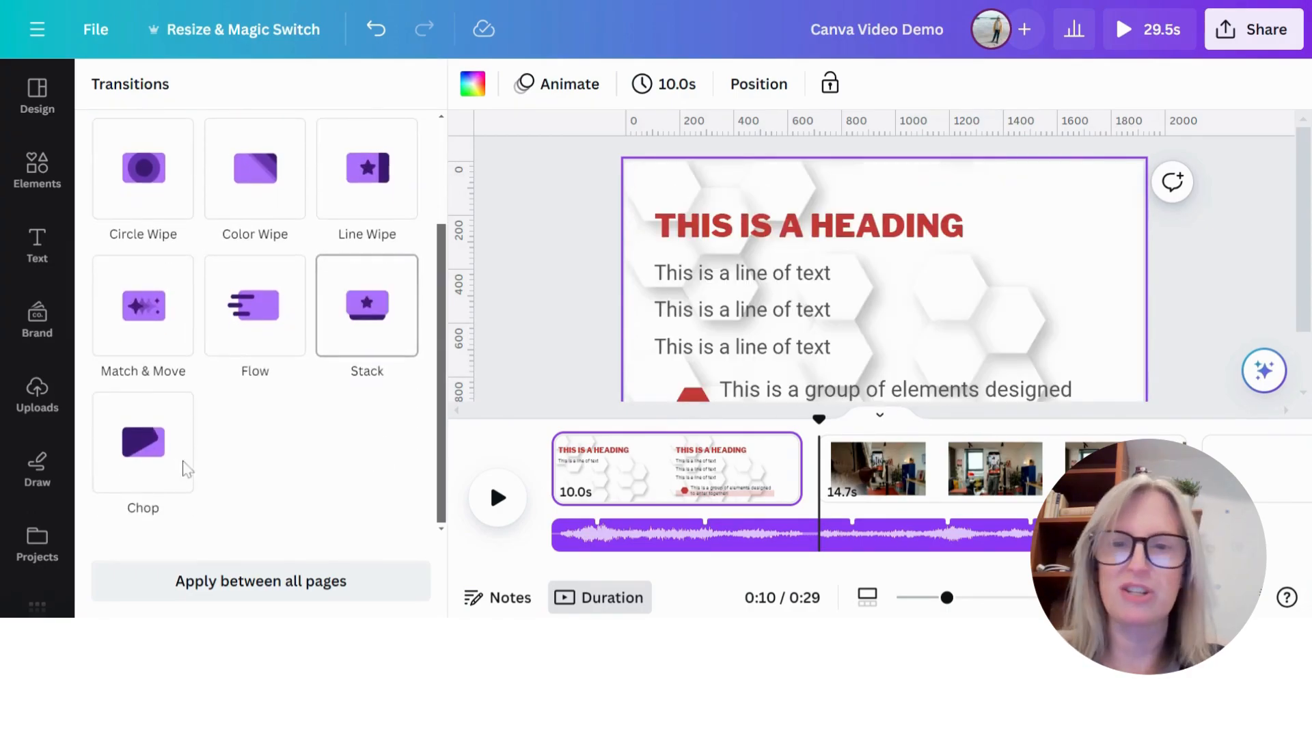
{"action": "scroll", "coordinate": [226, 383], "scroll_direction": "up", "scroll_amount": 2}
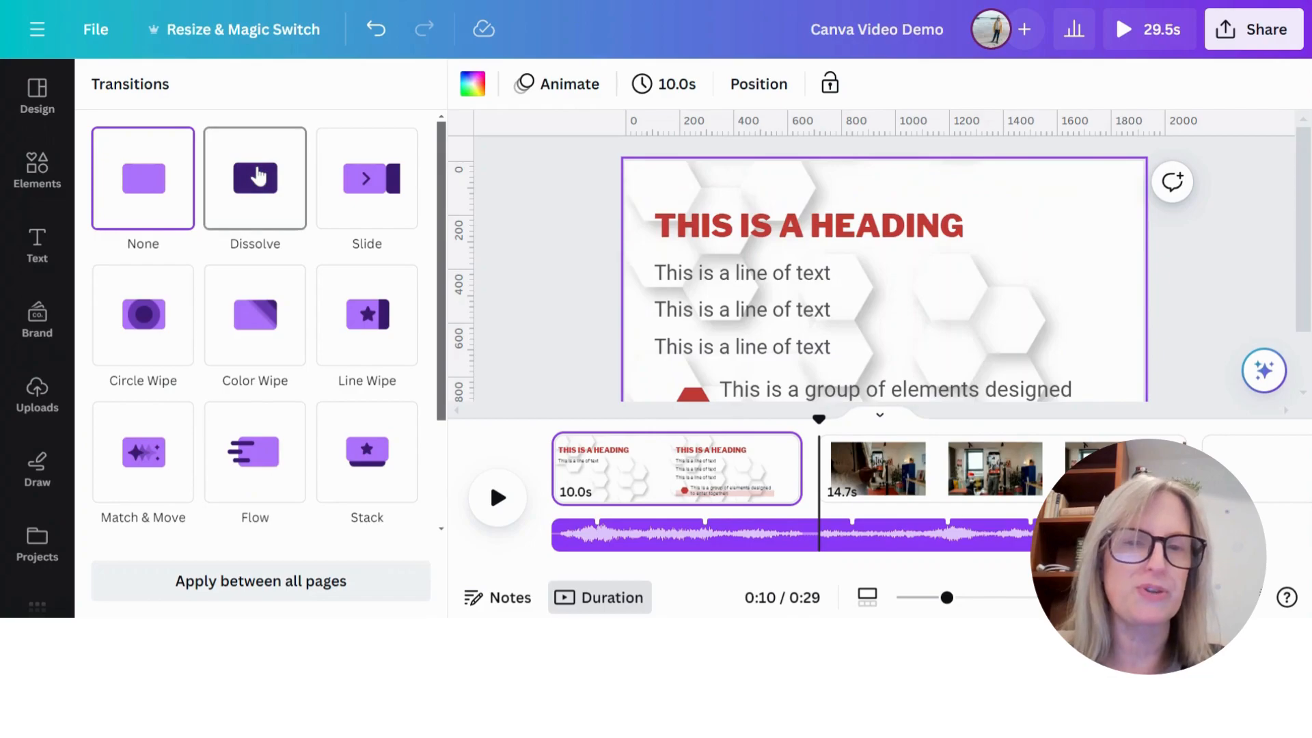
{"action": "left_click", "coordinate": [257, 176]}
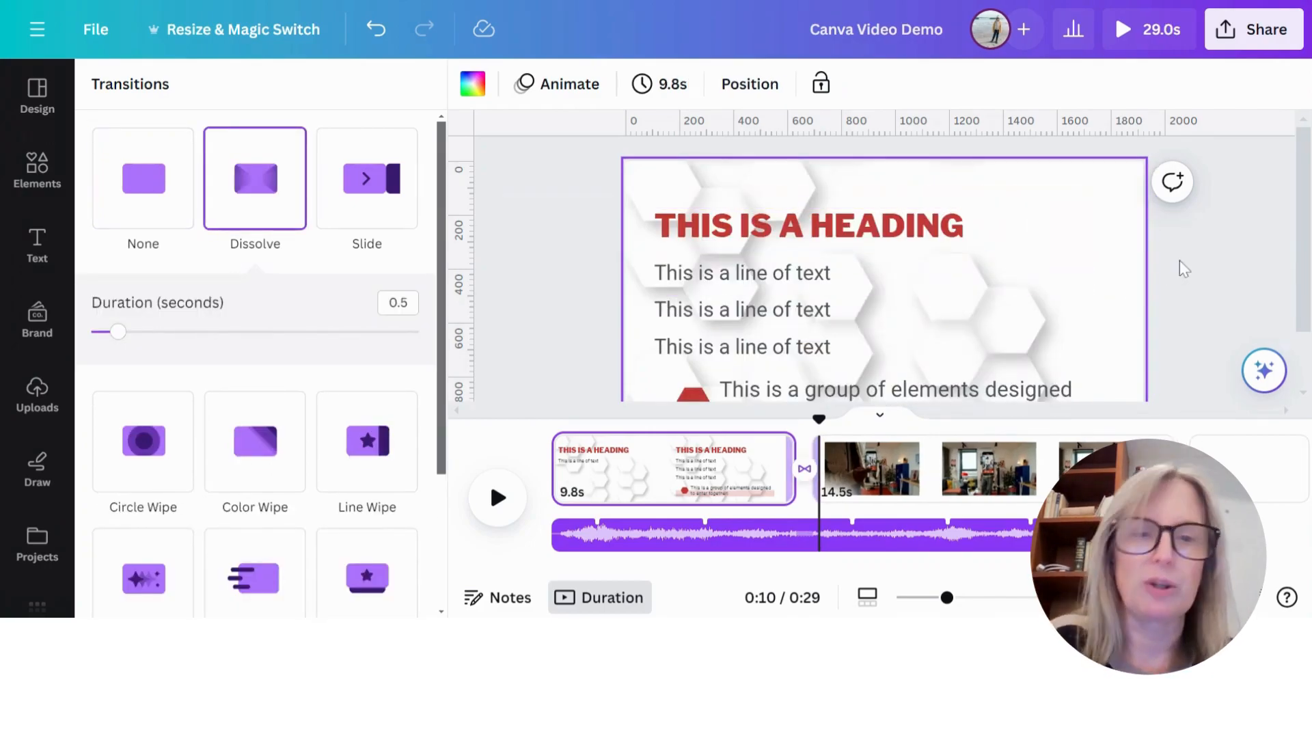
Step: Trim the end of the second page's video clip to 10.0 seconds and extend the page's duration to 10.0 seconds
{"action": "left_click", "coordinate": [887, 473]}
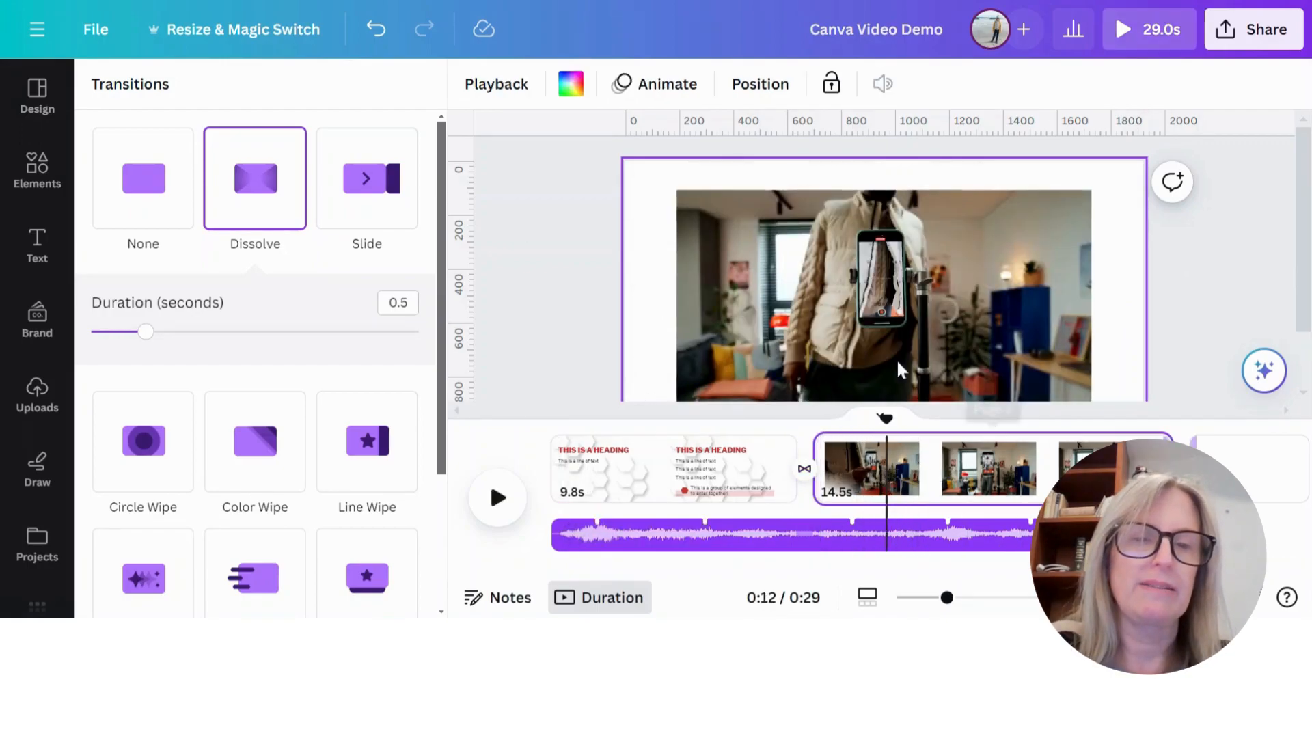
{"action": "left_click", "coordinate": [989, 465]}
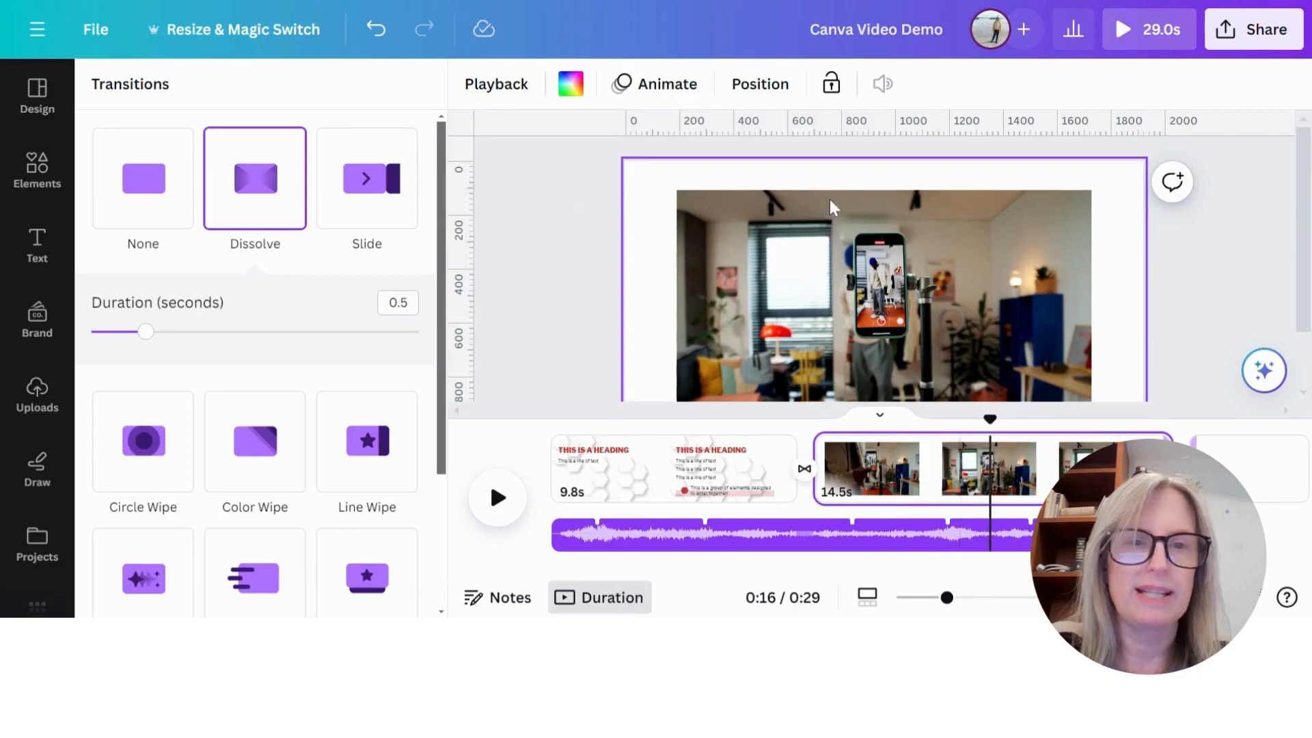
{"action": "left_click", "coordinate": [768, 217]}
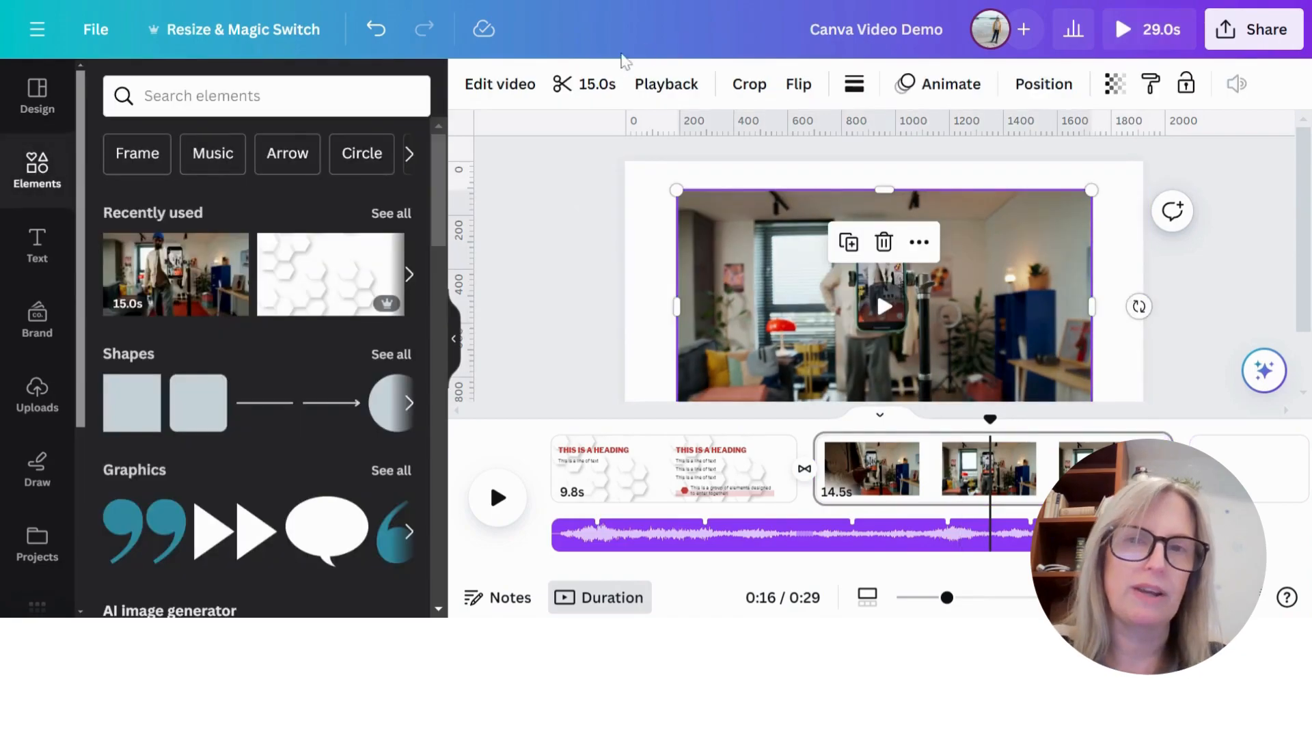
{"action": "left_click", "coordinate": [587, 93]}
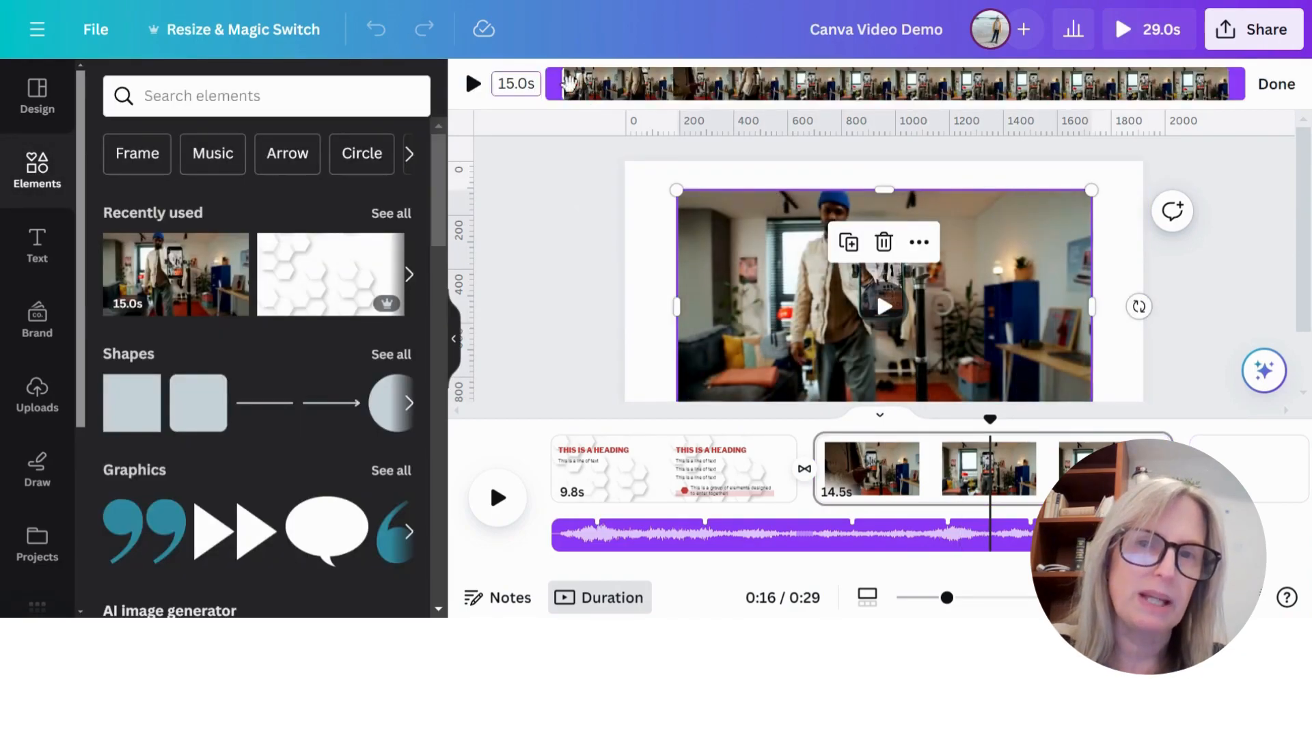
{"action": "left_click_drag", "start_coordinate": [1240, 84], "coordinate": [1025, 84]}
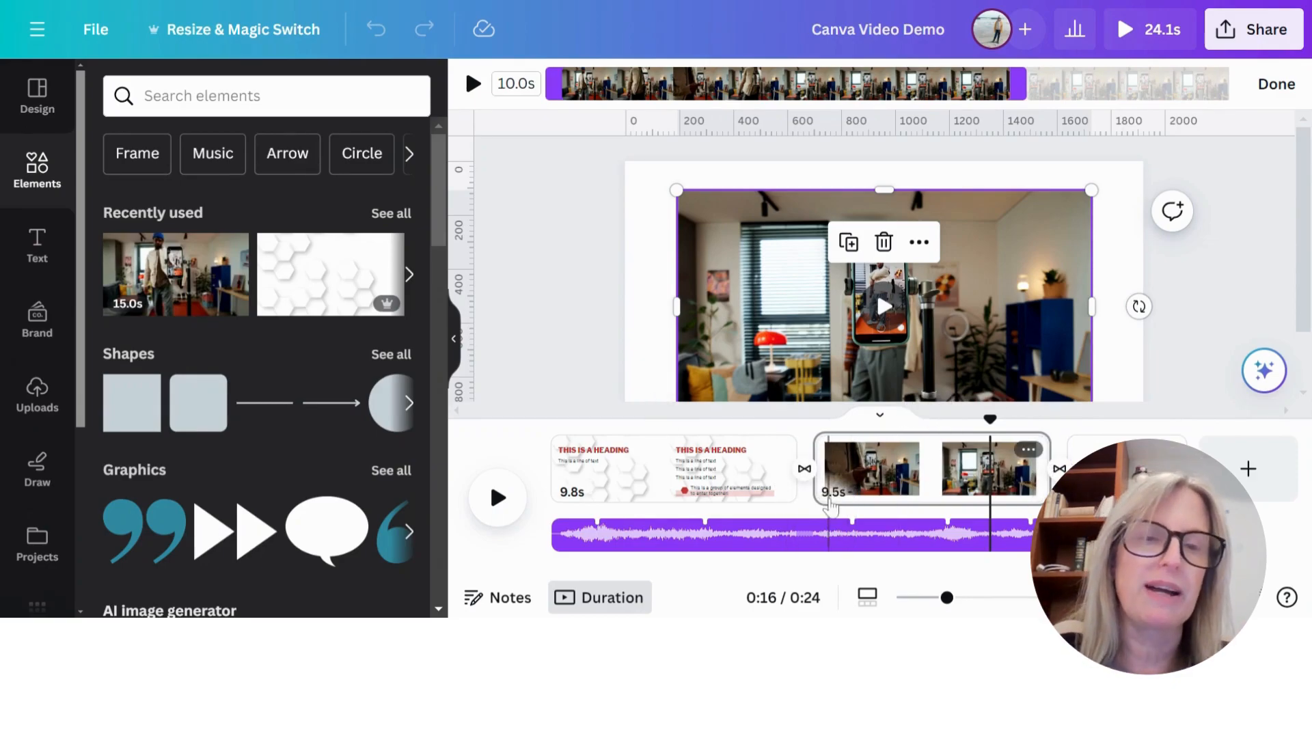
{"action": "left_click_drag", "start_coordinate": [1050, 452], "coordinate": [1058, 452]}
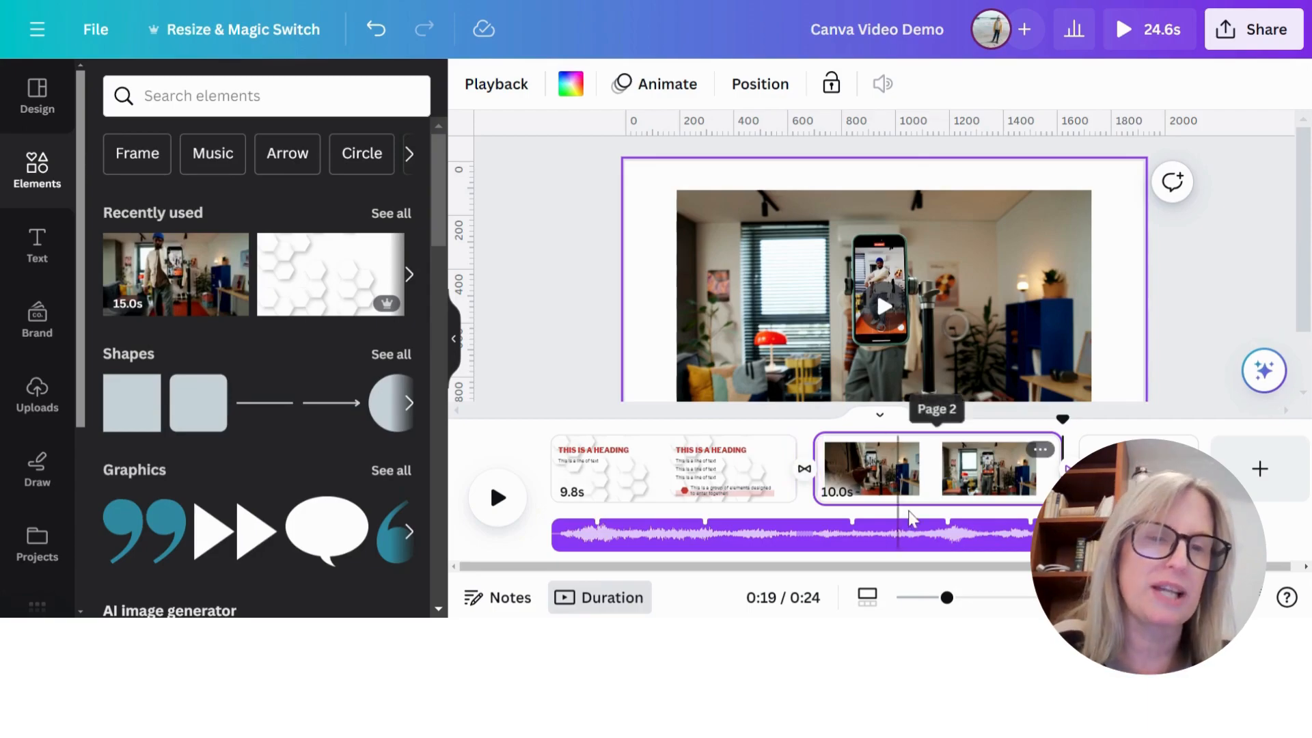
Step: Play the "learn how to code" page to preview its animation
{"action": "left_click", "coordinate": [669, 533]}
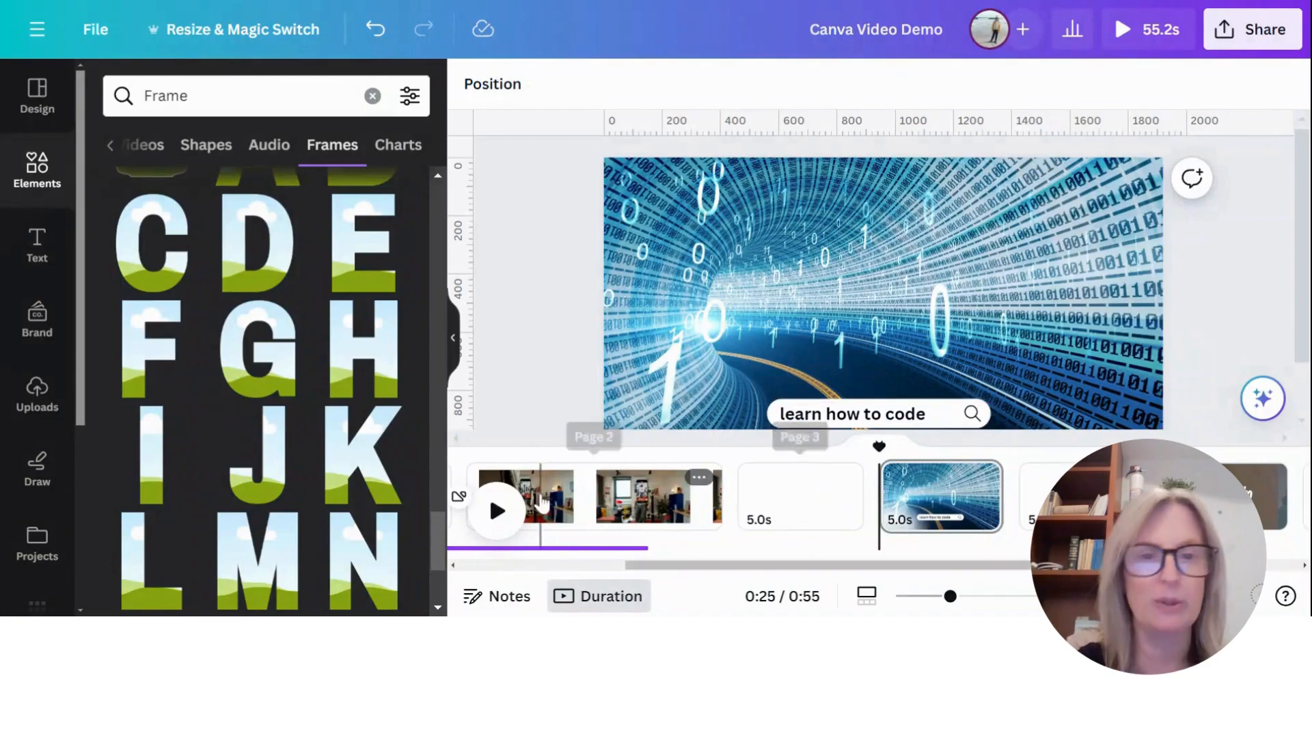
{"action": "key", "text": "space"}
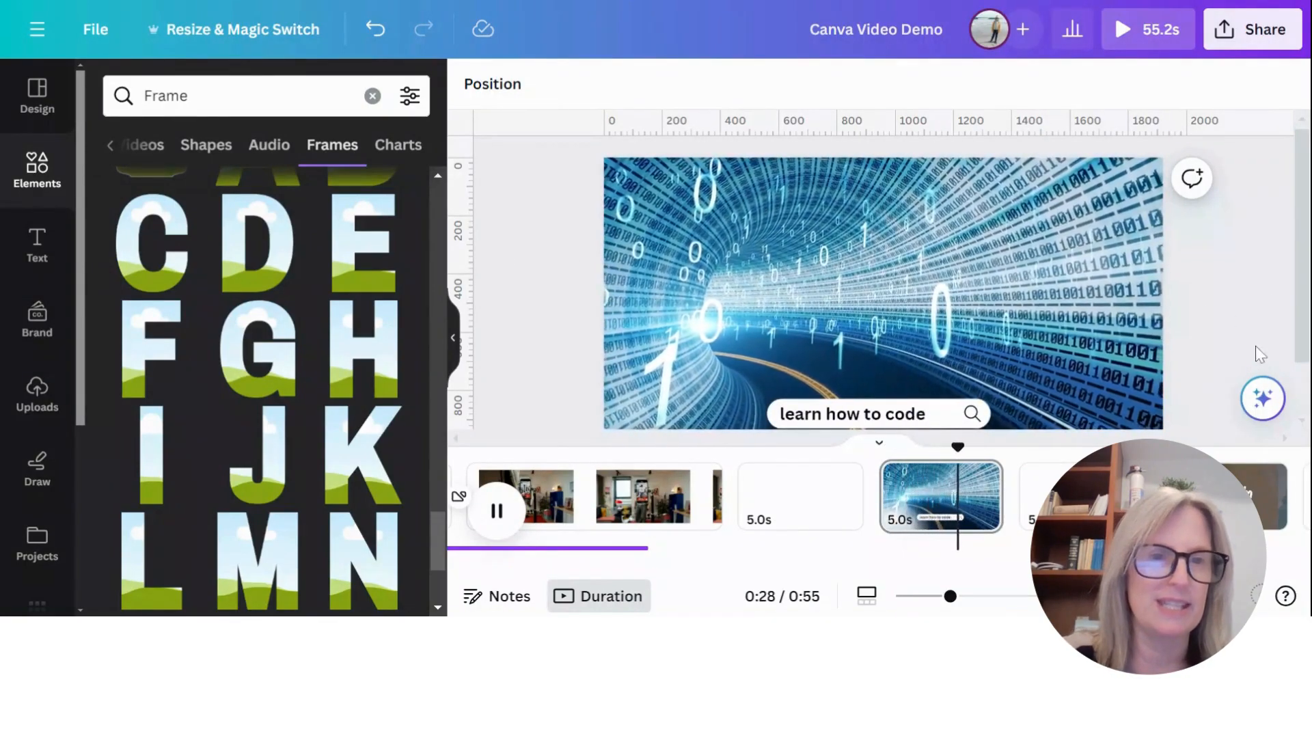
{"action": "left_click_drag", "start_coordinate": [950, 597], "coordinate": [944, 598]}
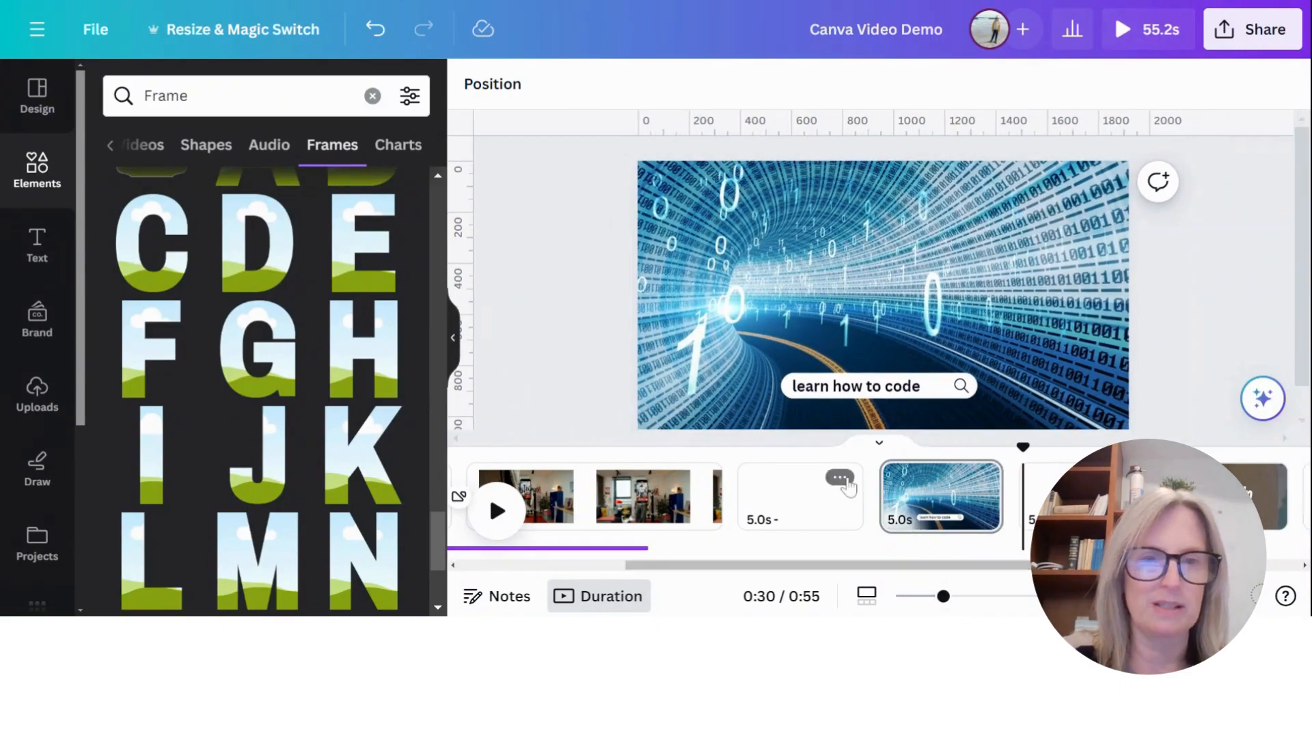
Step: Examine the animation settings of the background photo and the search bar text on the "learn how to code" page
{"action": "left_click", "coordinate": [701, 215]}
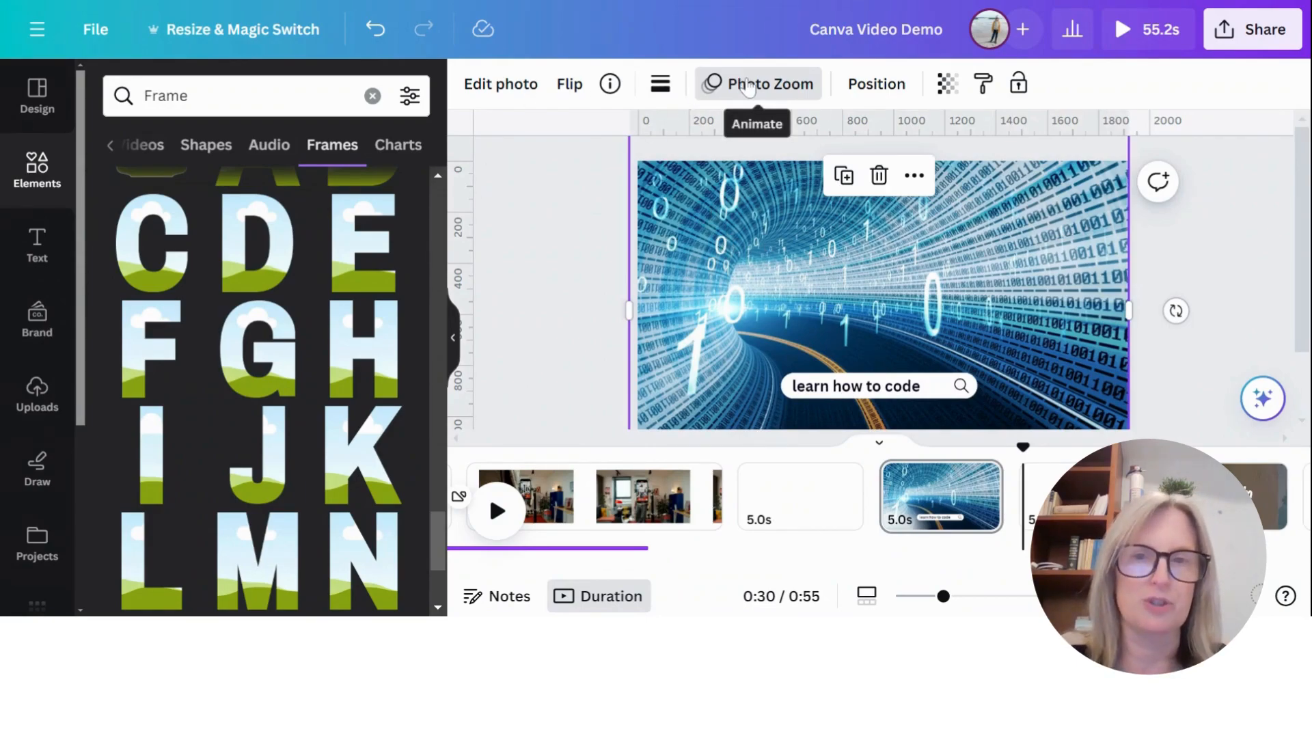
{"action": "left_click", "coordinate": [749, 84]}
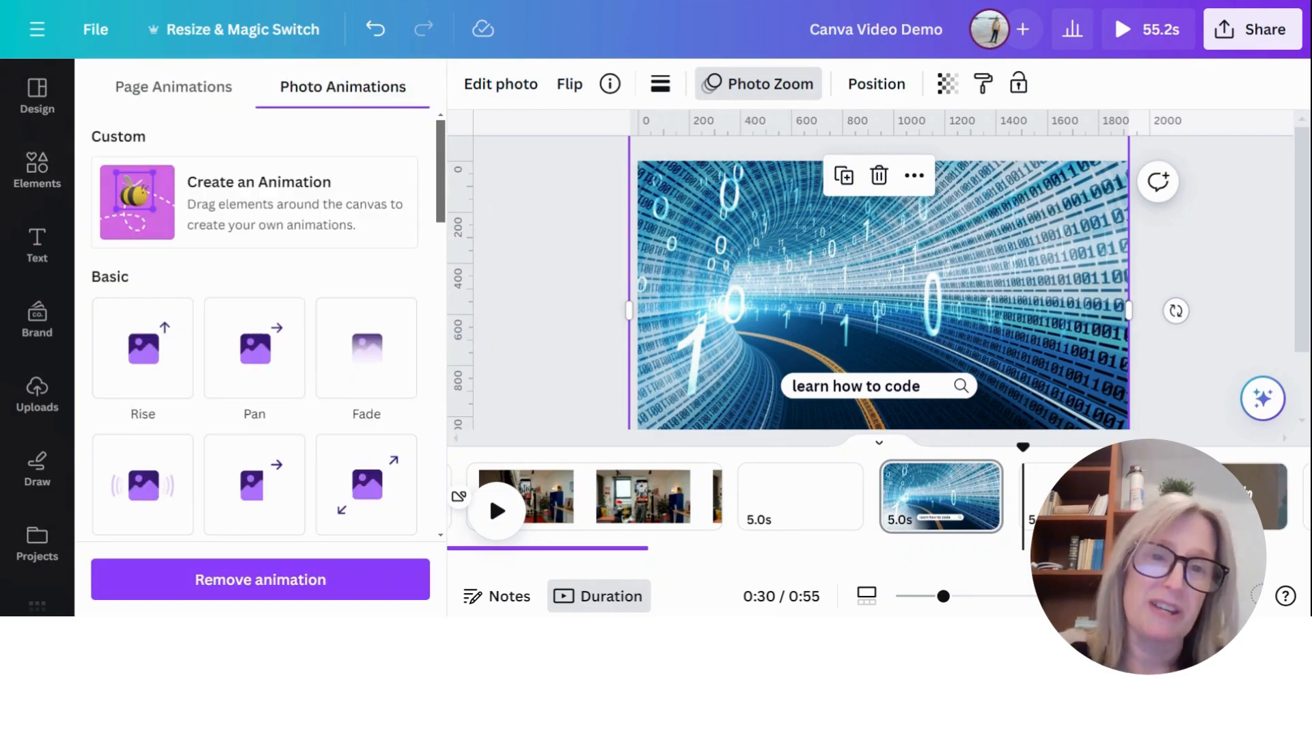
{"action": "scroll", "coordinate": [298, 301], "scroll_direction": "down", "scroll_amount": 8}
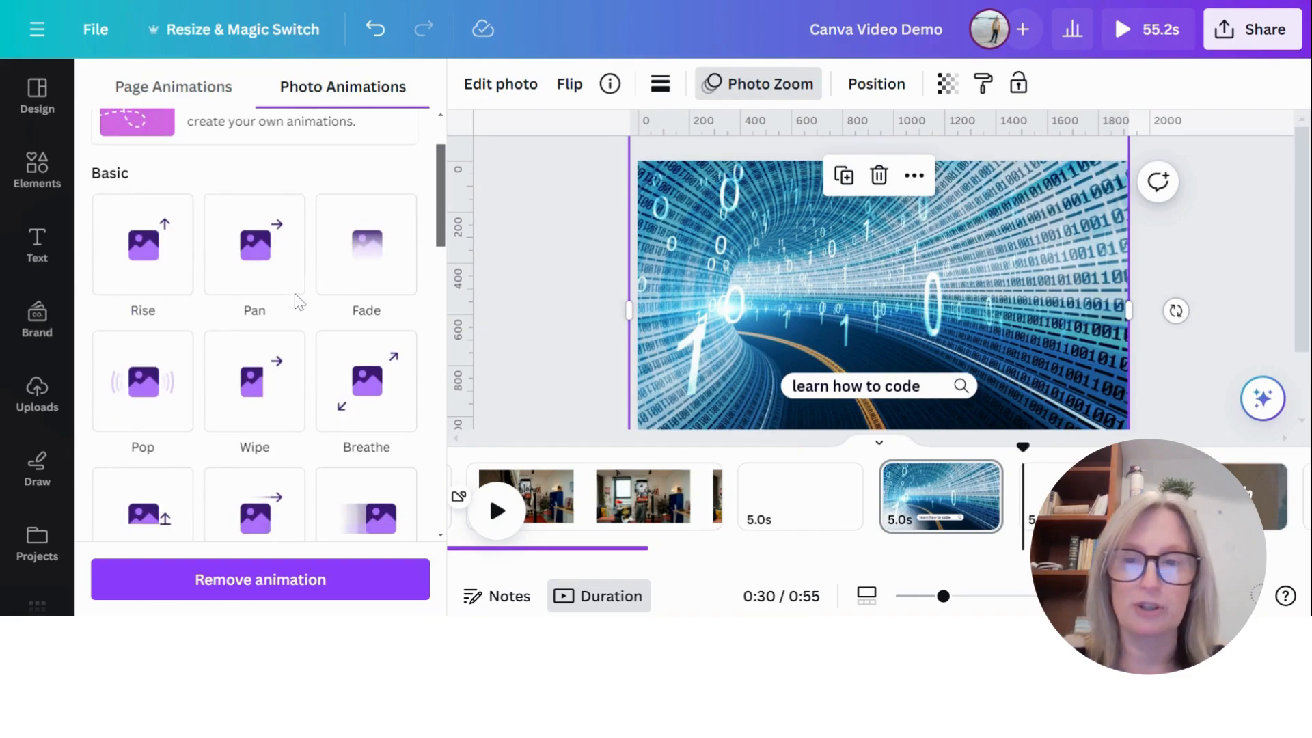
{"action": "scroll", "coordinate": [298, 301], "scroll_direction": "down", "scroll_amount": 5}
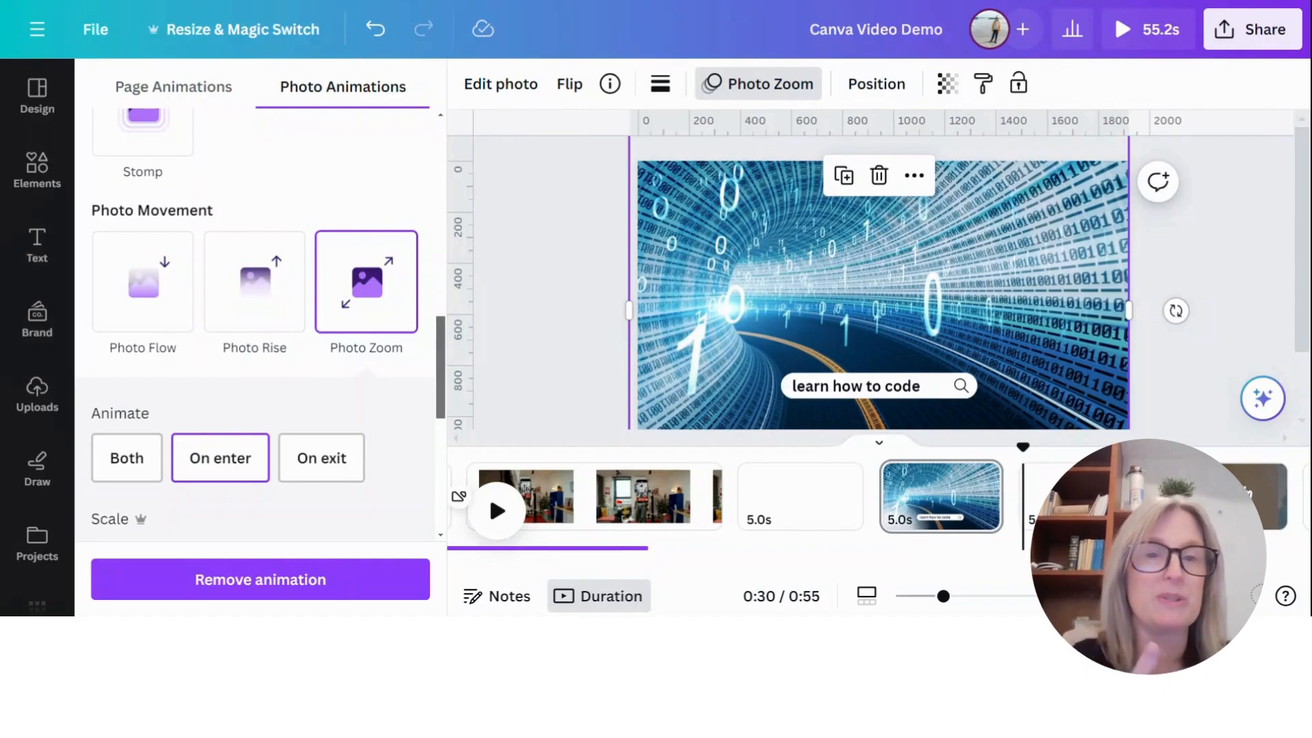
{"action": "left_click", "coordinate": [947, 398]}
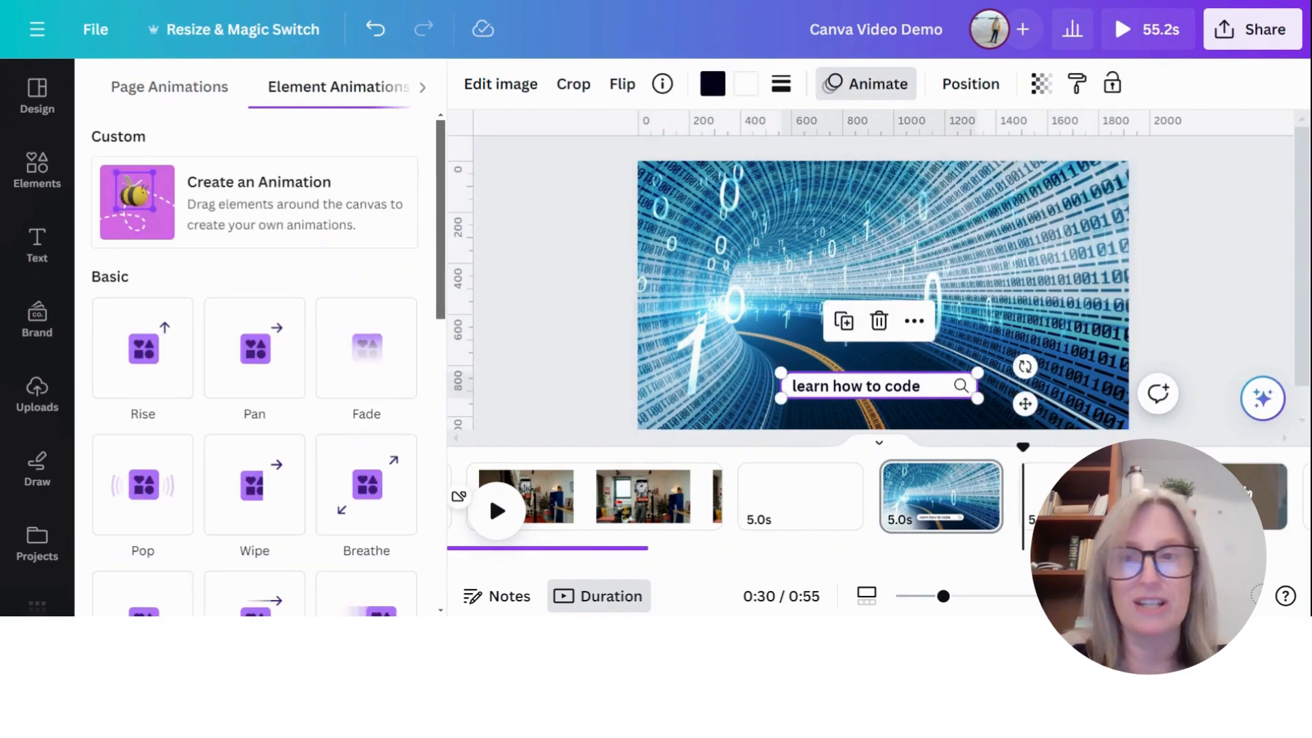
{"action": "left_click", "coordinate": [870, 387]}
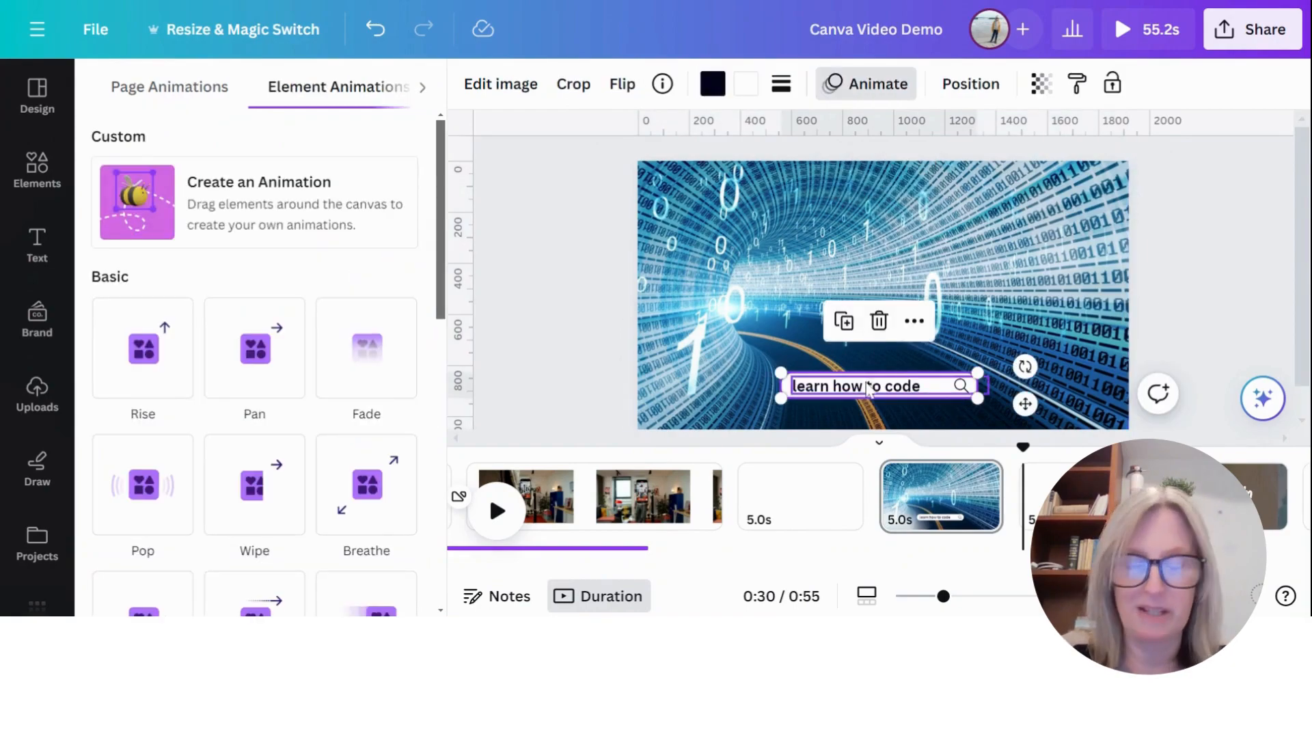
{"action": "left_click", "coordinate": [866, 388]}
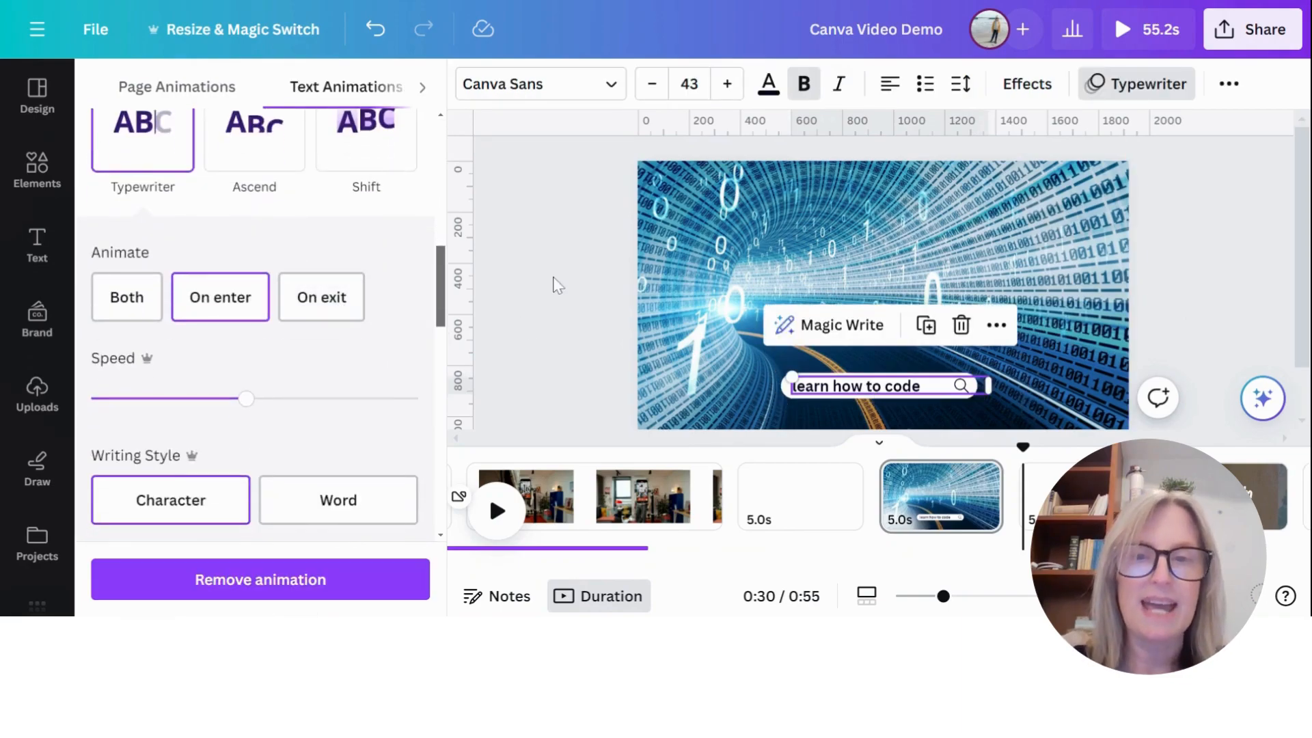
{"action": "mouse_move", "coordinate": [133, 140]}
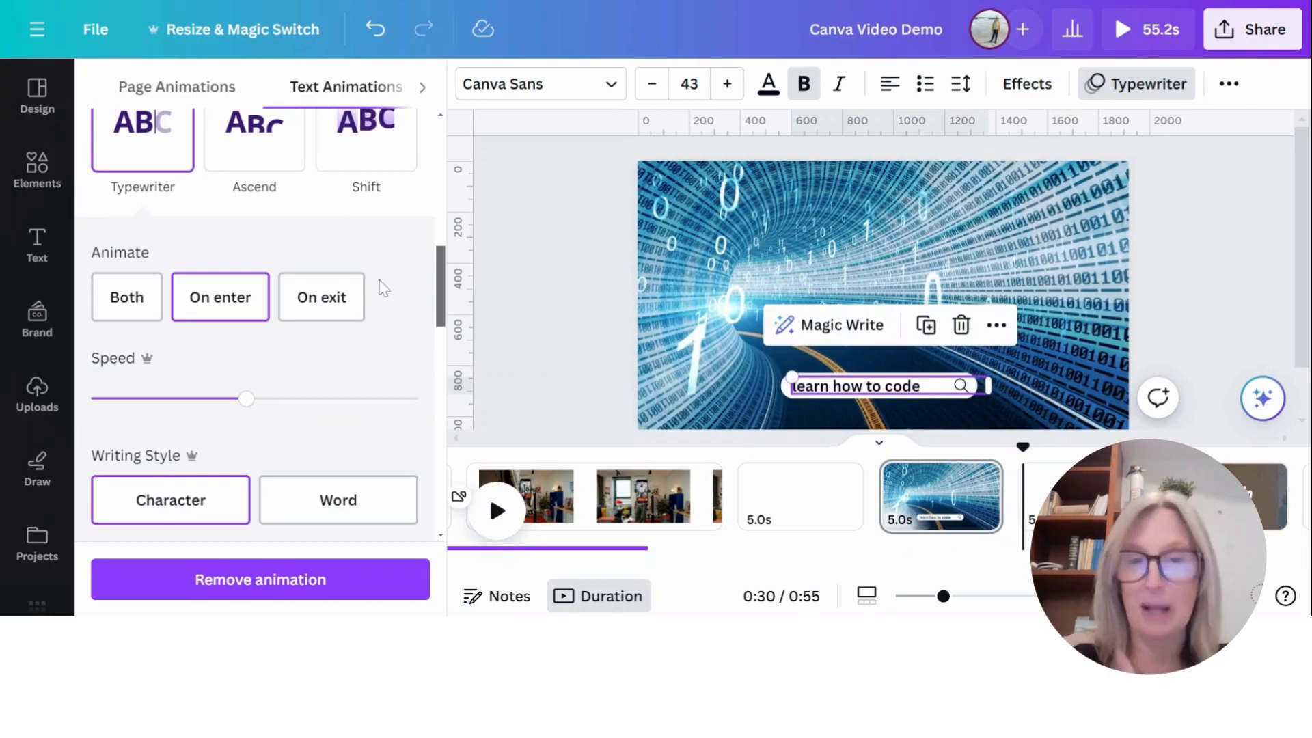
Step: Play the "Vitamin SEA" page to preview its animation and view the page's layers
{"action": "left_click", "coordinate": [1240, 482]}
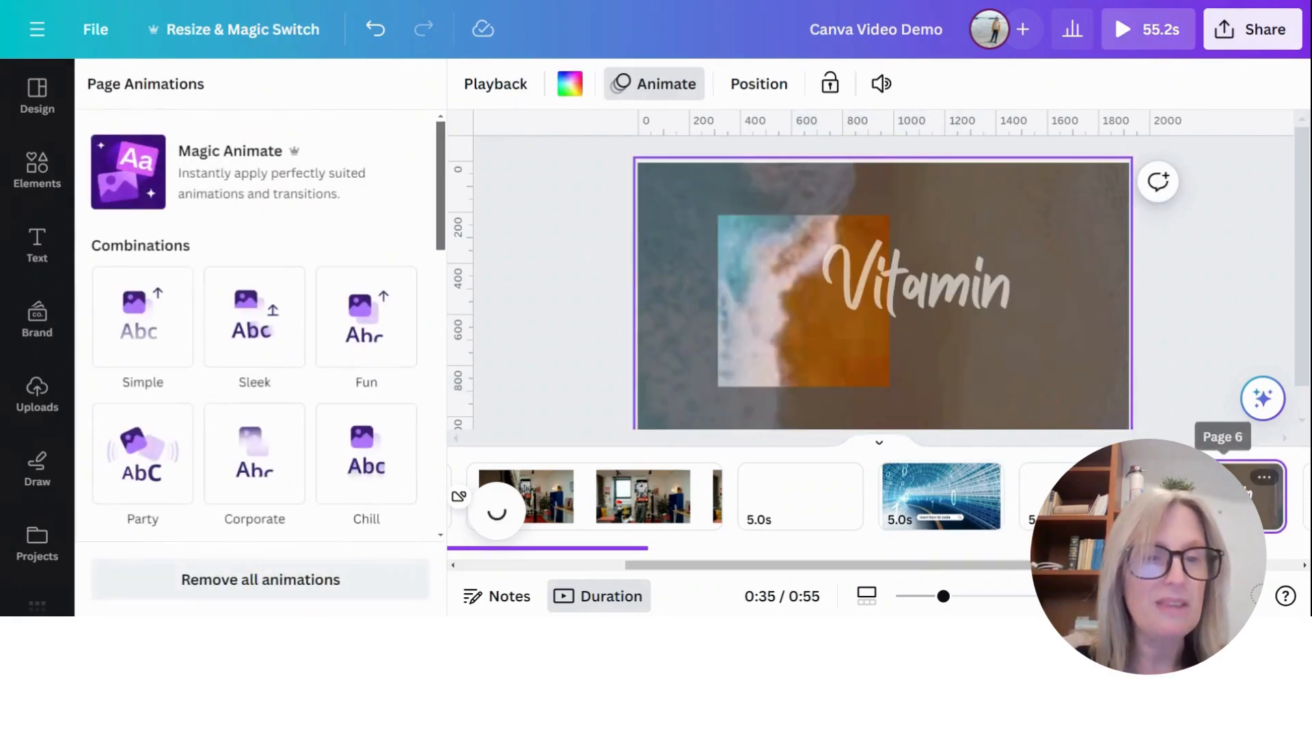
{"action": "left_click", "coordinate": [497, 512]}
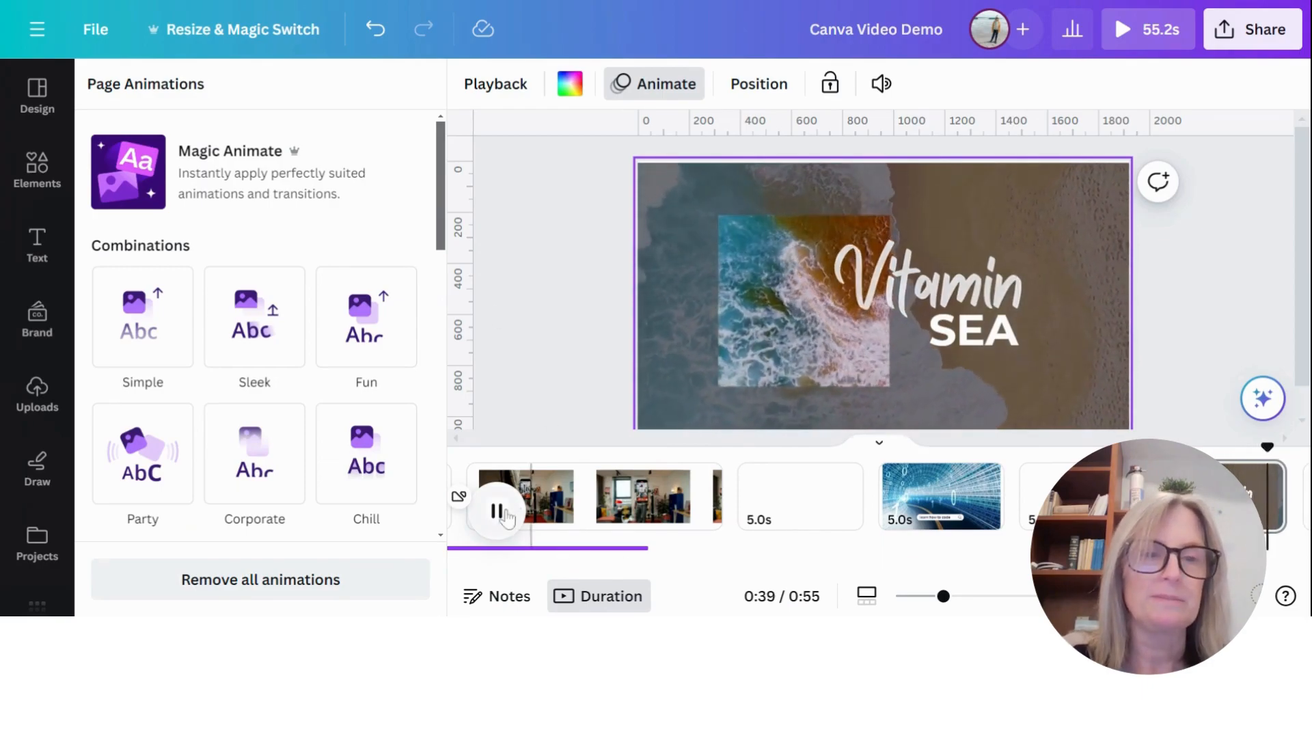
{"action": "left_click", "coordinate": [522, 246]}
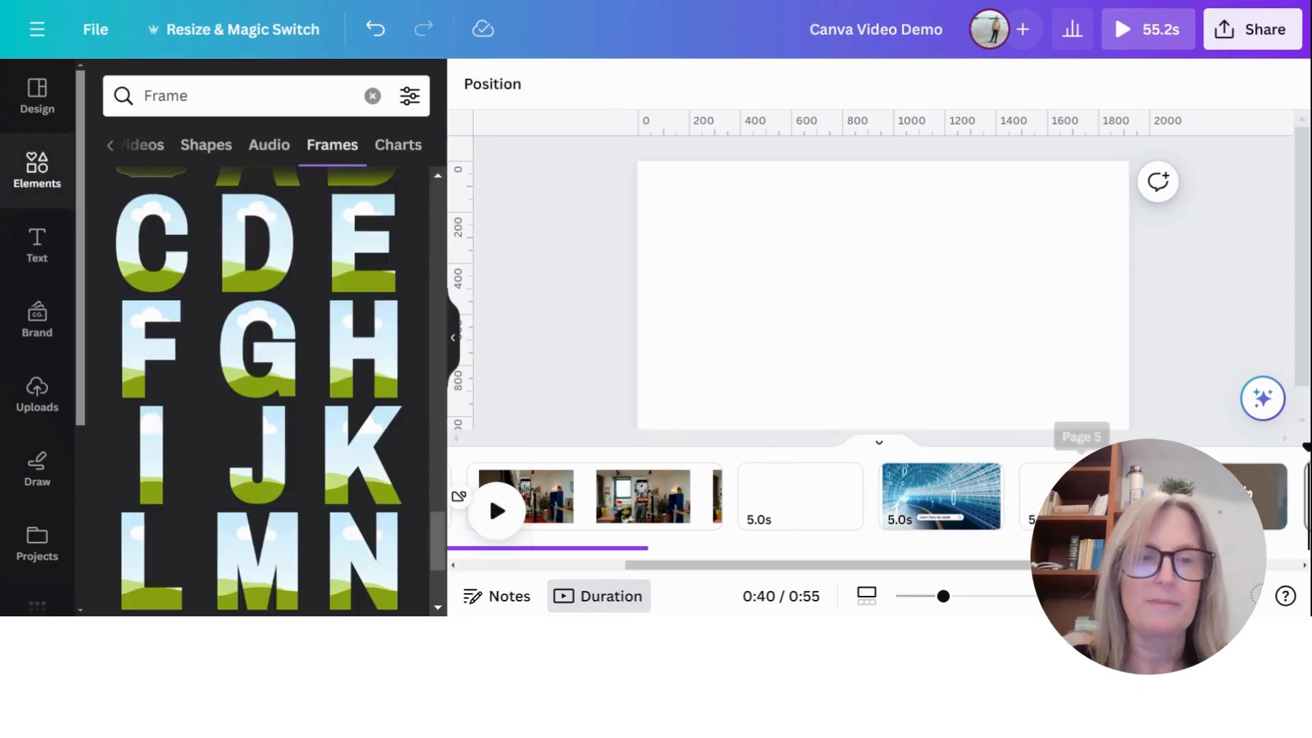
{"action": "left_click", "coordinate": [1272, 492]}
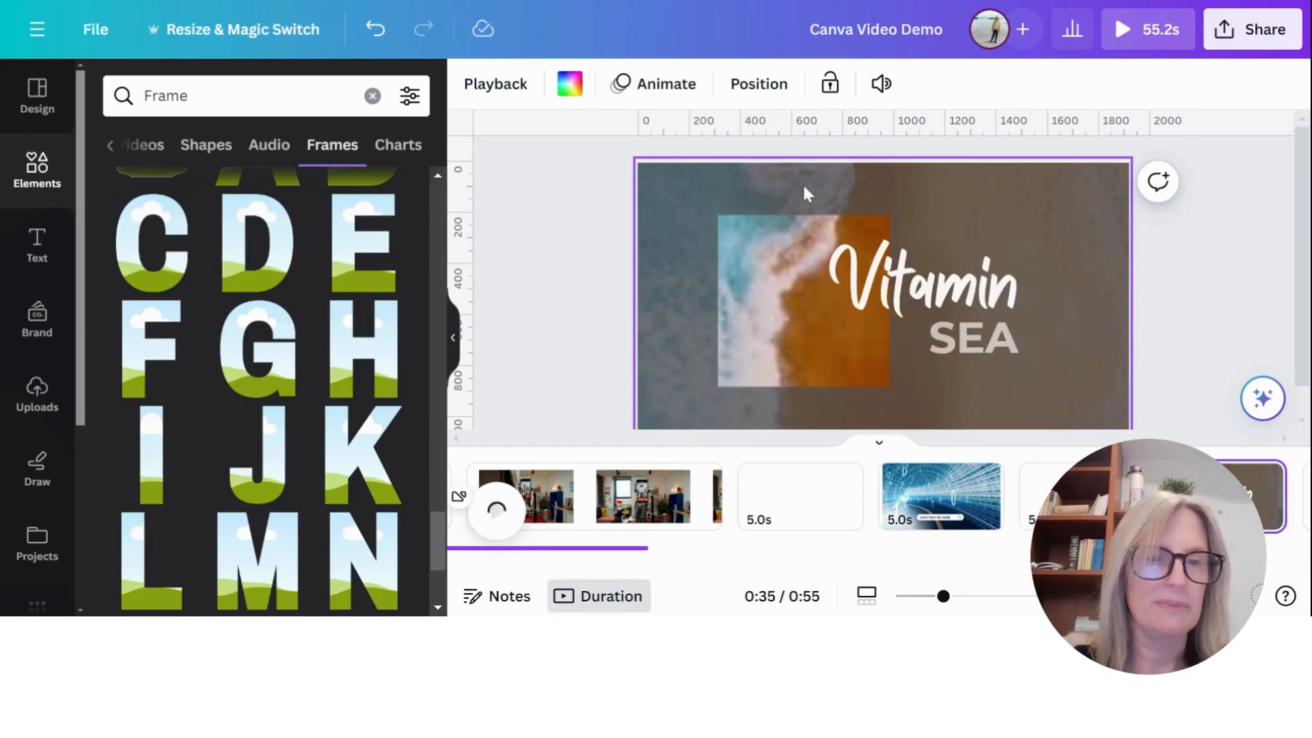
{"action": "left_click", "coordinate": [756, 84]}
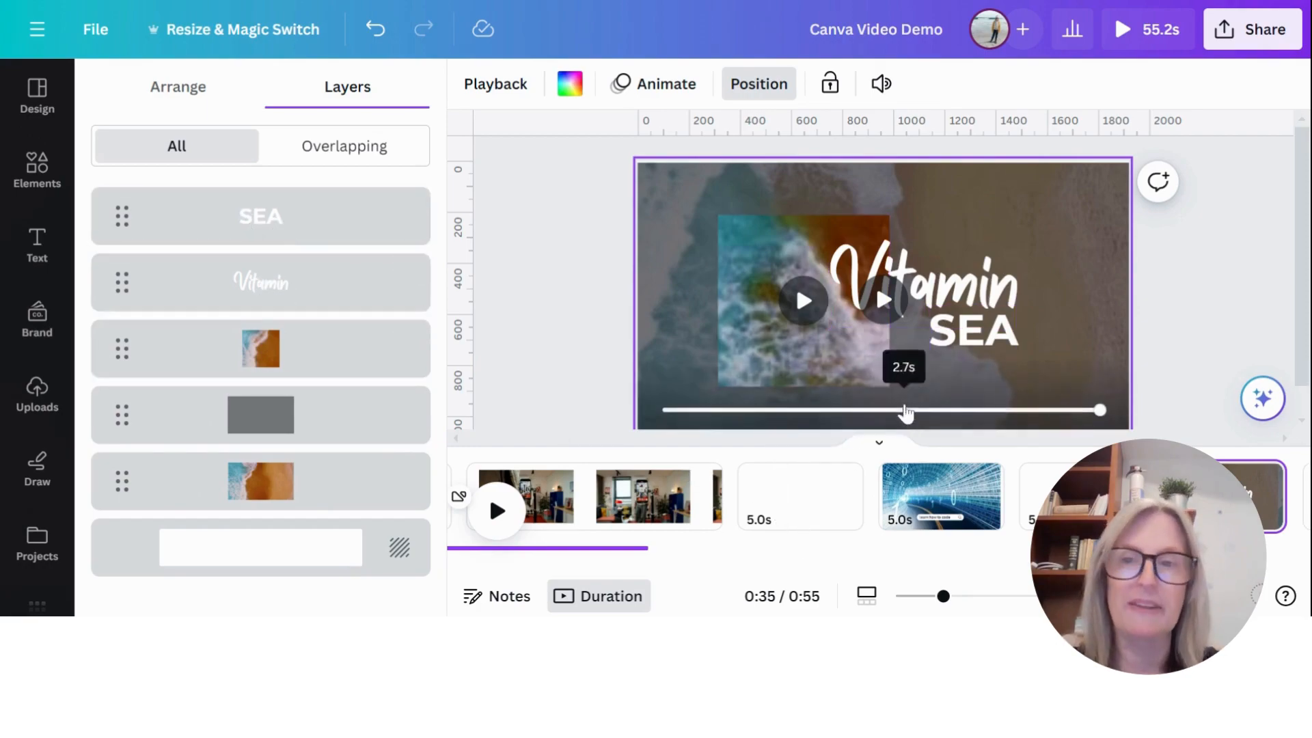
Step: Empty the square frame on the "Vitamin SEA" page and refill it with the 15.0s beach video from the recently used elements
{"action": "left_click", "coordinate": [731, 244]}
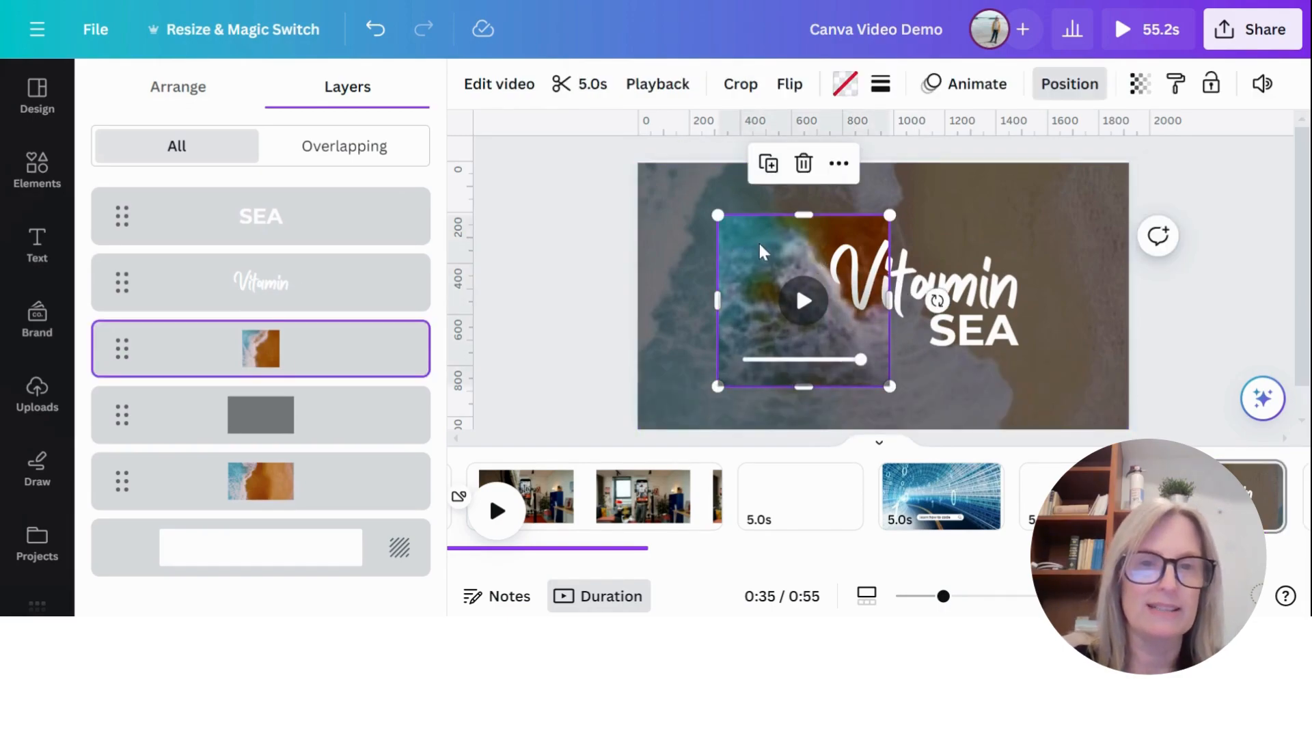
{"action": "key", "text": "Delete"}
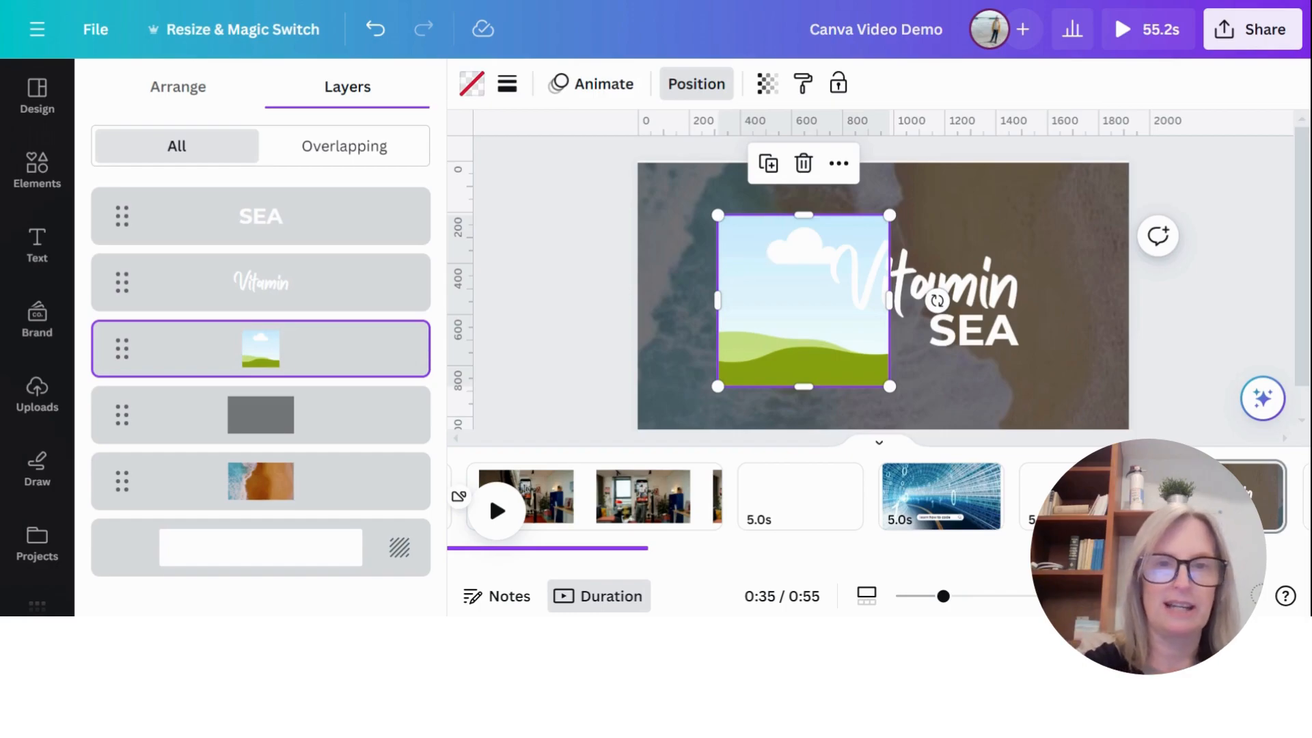
{"action": "left_click", "coordinate": [47, 182]}
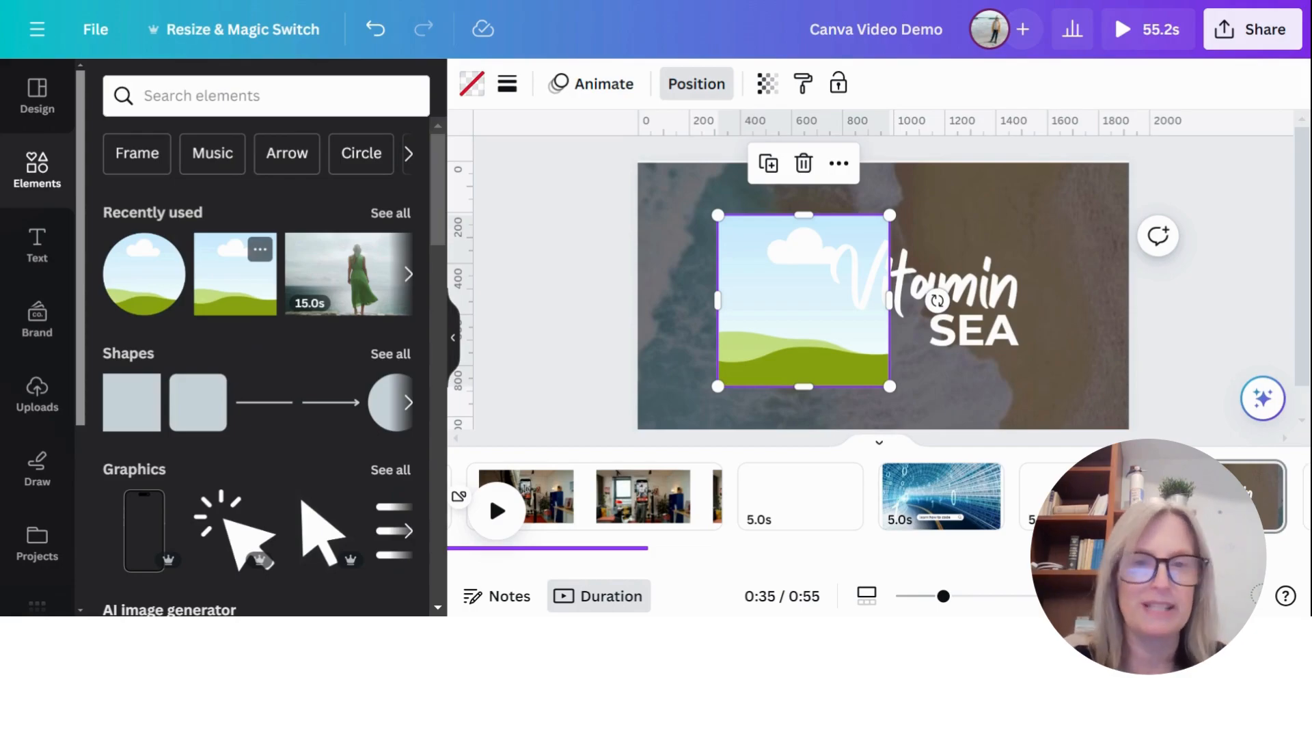
{"action": "left_click", "coordinate": [409, 273]}
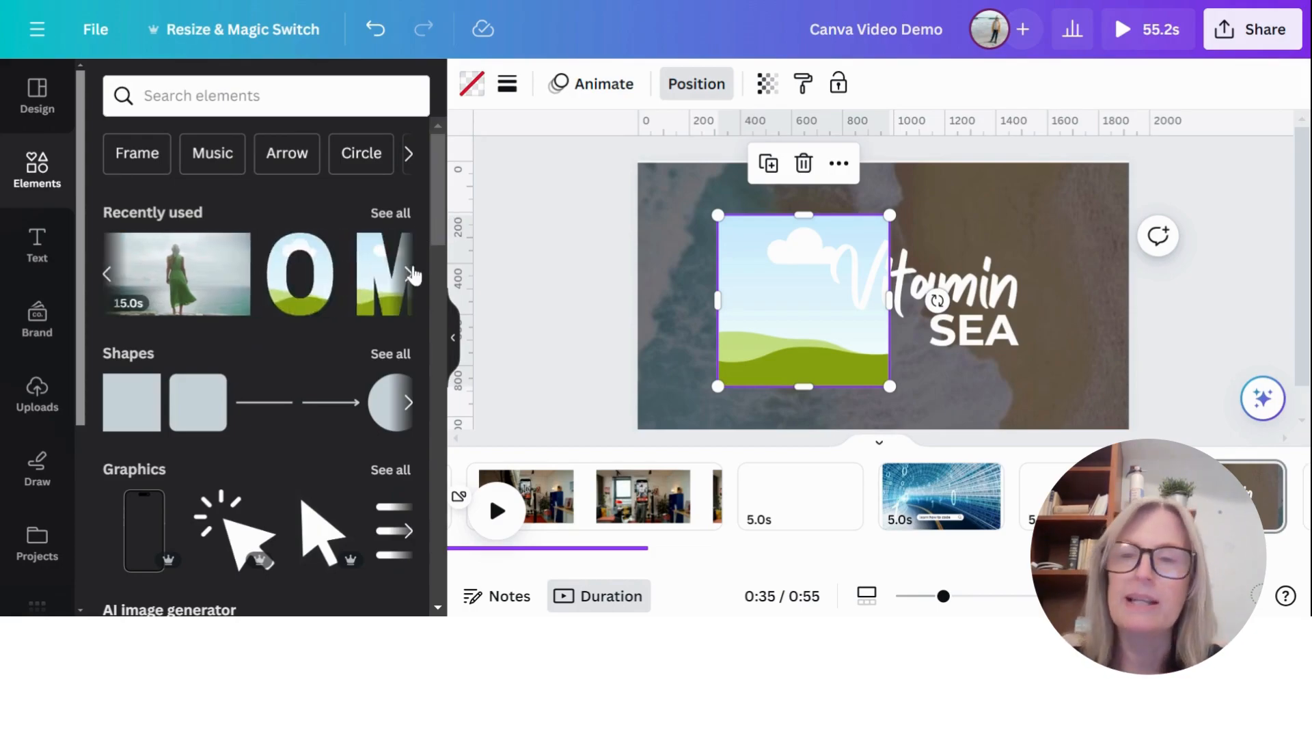
{"action": "left_click", "coordinate": [410, 274]}
{"action": "left_click", "coordinate": [390, 214]}
{"action": "scroll", "coordinate": [307, 307], "scroll_direction": "down", "scroll_amount": 10}
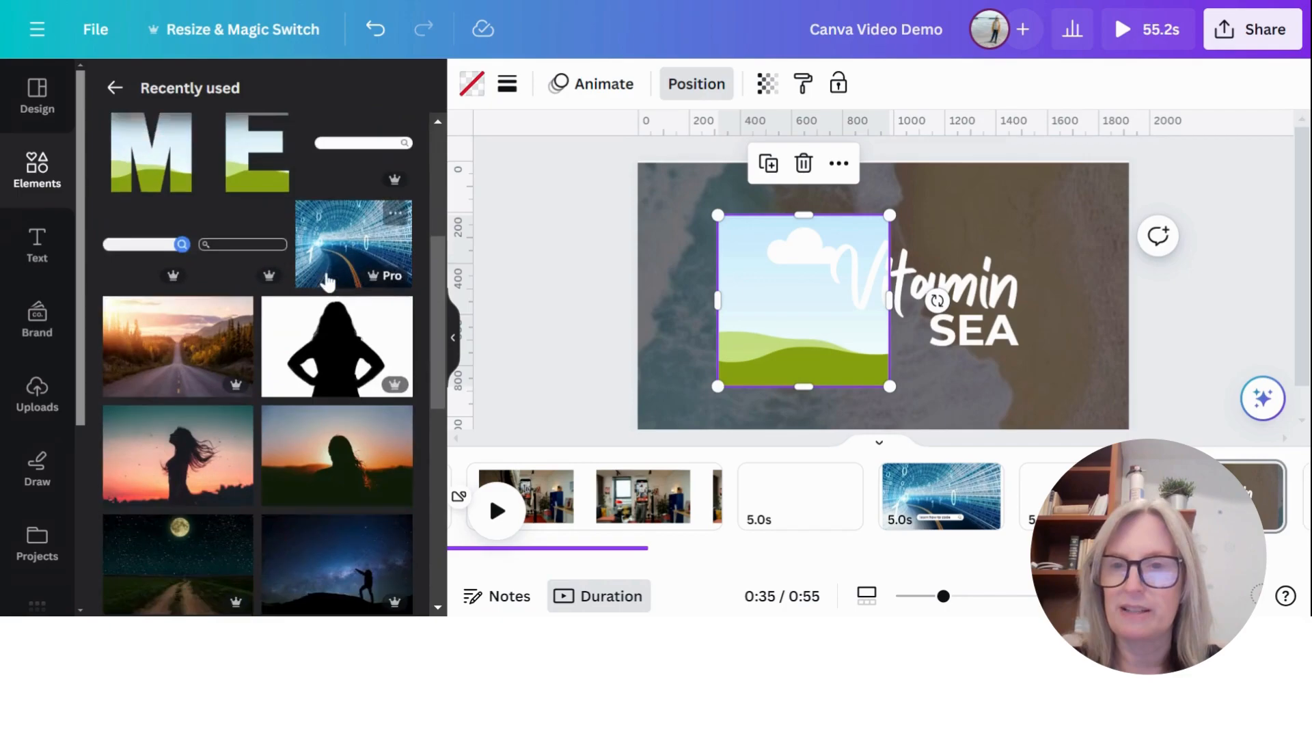
{"action": "scroll", "coordinate": [308, 311], "scroll_direction": "down", "scroll_amount": 1}
{"action": "scroll", "coordinate": [307, 311], "scroll_direction": "up", "scroll_amount": 3}
{"action": "scroll", "coordinate": [308, 311], "scroll_direction": "down", "scroll_amount": 7}
{"action": "scroll", "coordinate": [309, 312], "scroll_direction": "down", "scroll_amount": 3}
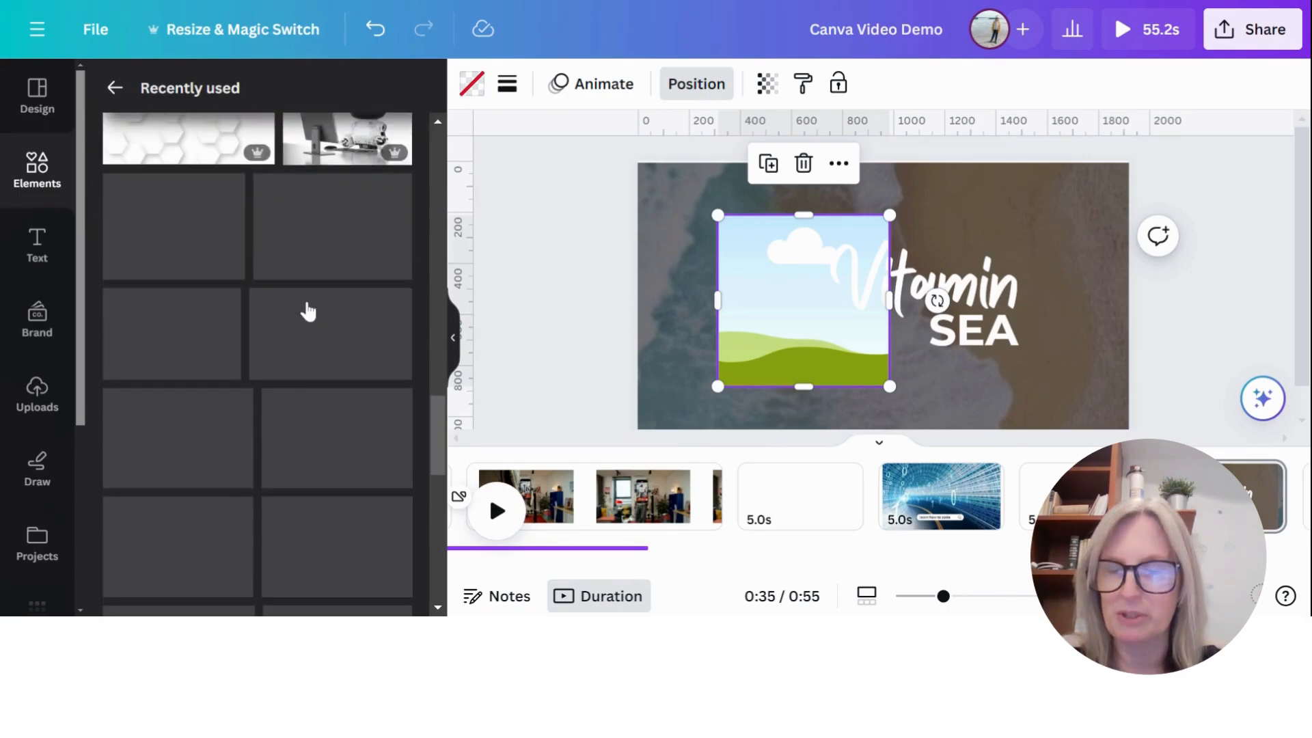
{"action": "scroll", "coordinate": [309, 312], "scroll_direction": "up", "scroll_amount": 9}
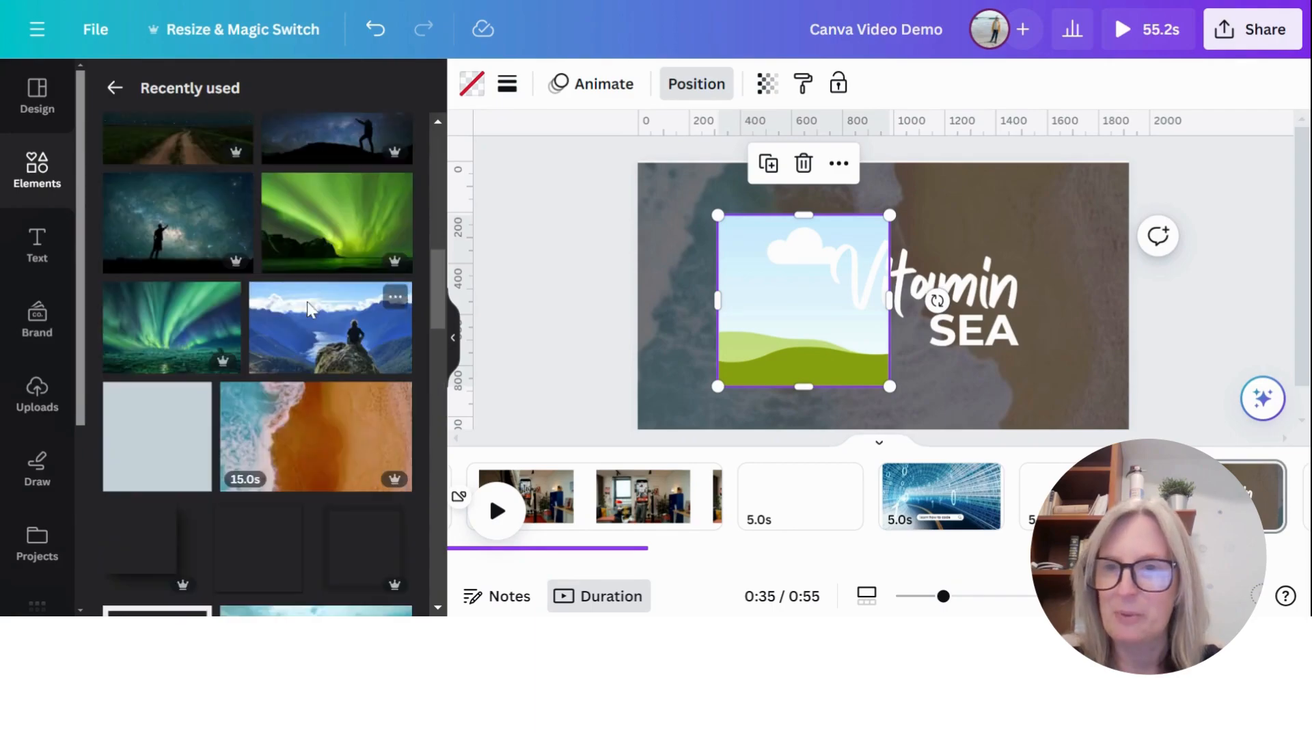
{"action": "left_click_drag", "start_coordinate": [293, 422], "coordinate": [800, 301]}
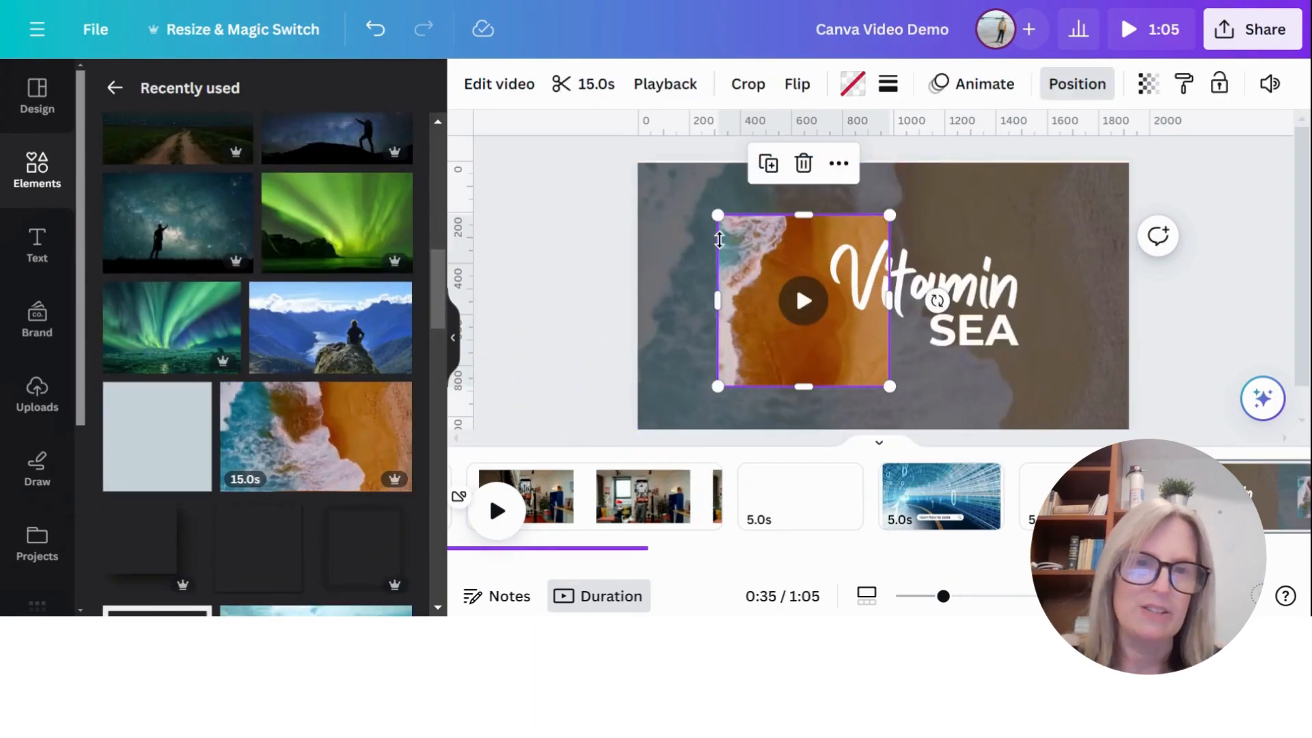
Step: Enlarge the beach video inside the square frame to the full page size, matching the background video, and play the page
{"action": "double_click", "coordinate": [746, 246]}
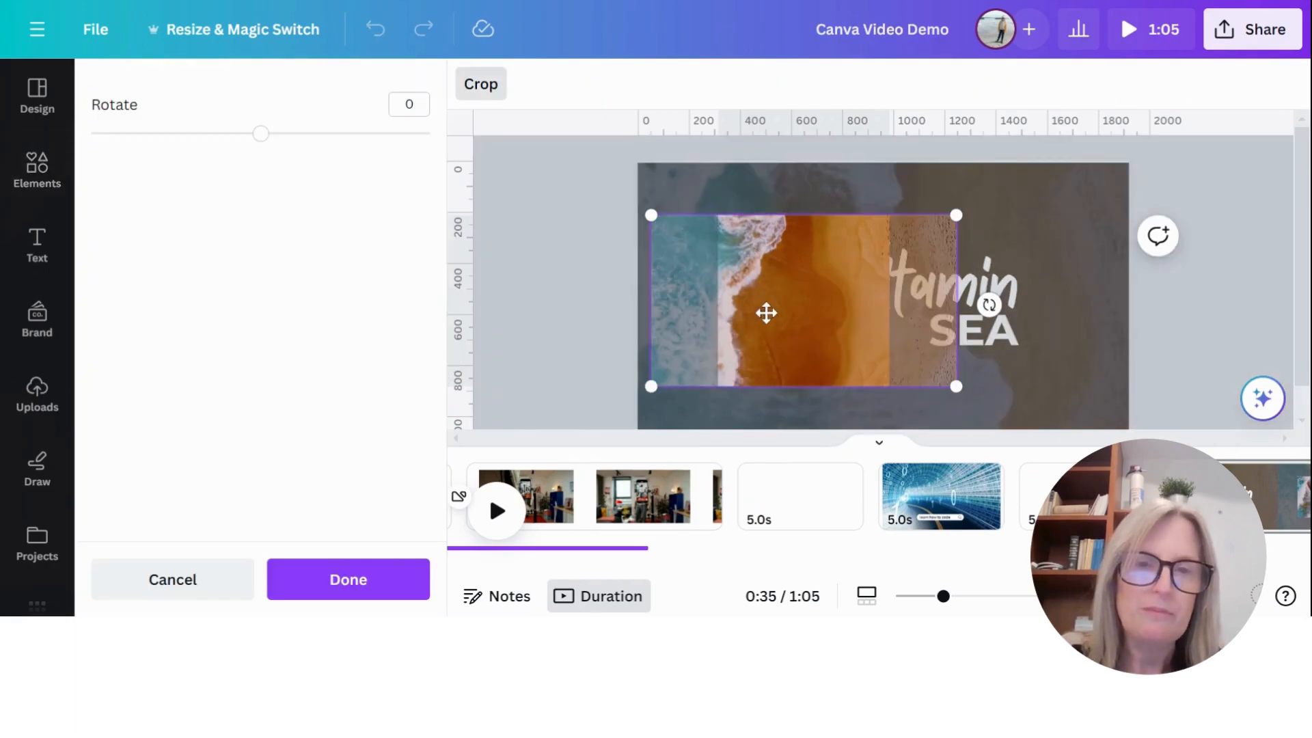
{"action": "left_click_drag", "start_coordinate": [650, 209], "coordinate": [638, 207]}
{"action": "left_click_drag", "start_coordinate": [954, 210], "coordinate": [1038, 177]}
{"action": "left_click_drag", "start_coordinate": [1033, 388], "coordinate": [1127, 430]}
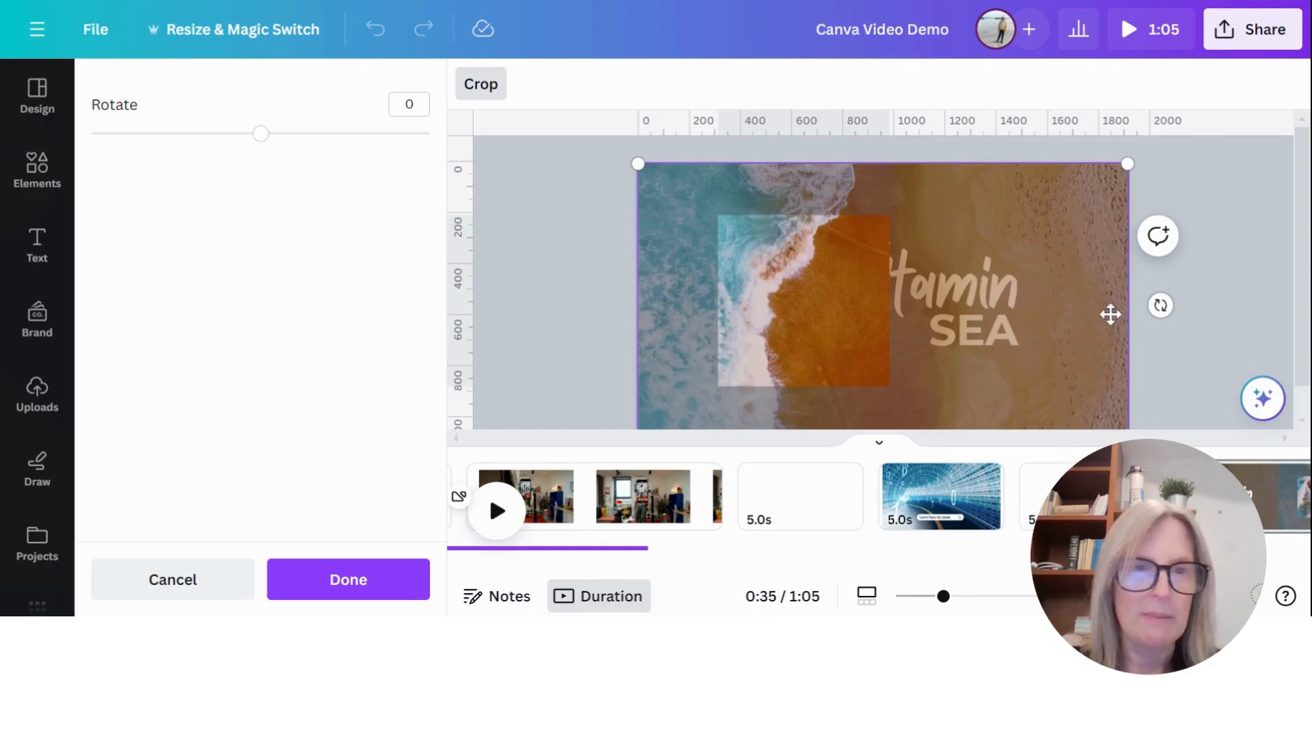
{"action": "left_click", "coordinate": [794, 281]}
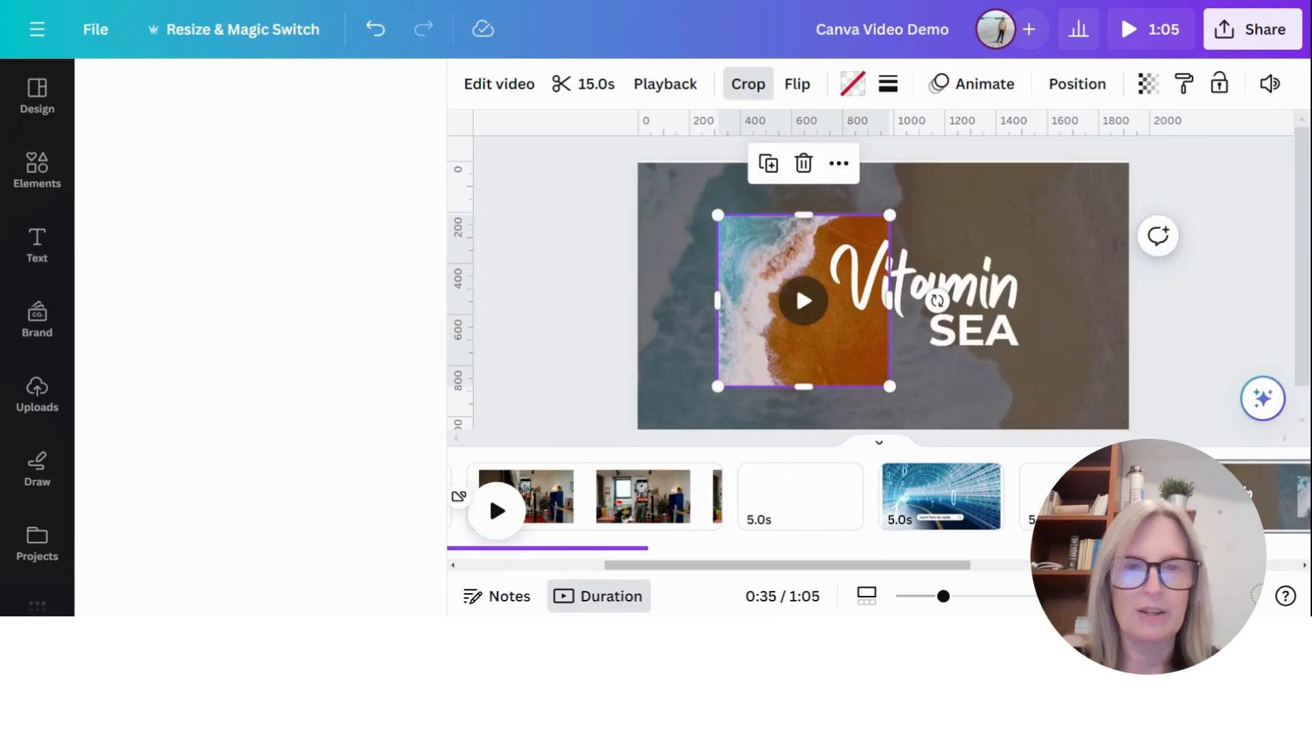
{"action": "left_click", "coordinate": [505, 509]}
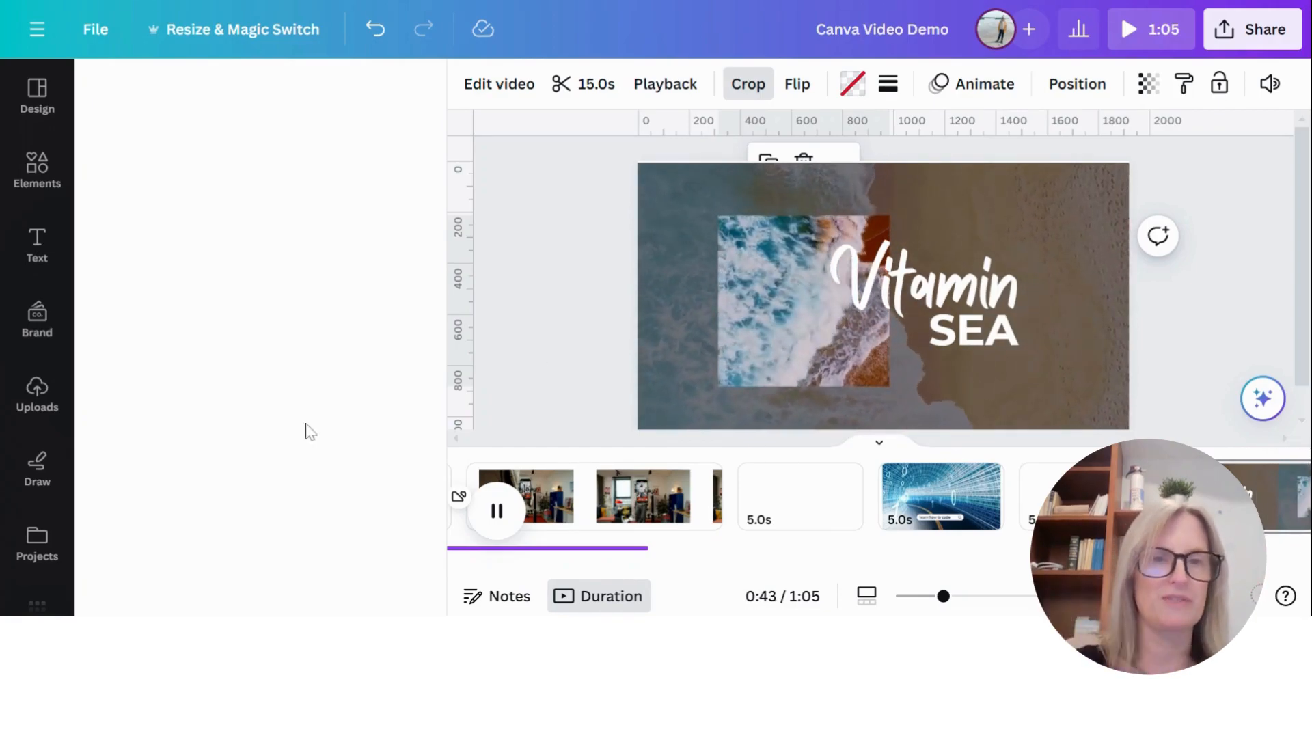
{"action": "key", "text": "space"}
Step: Play the page with the woman in the green dress and the letter D to preview its animation
{"action": "left_click_drag", "start_coordinate": [943, 566], "coordinate": [1263, 569]}
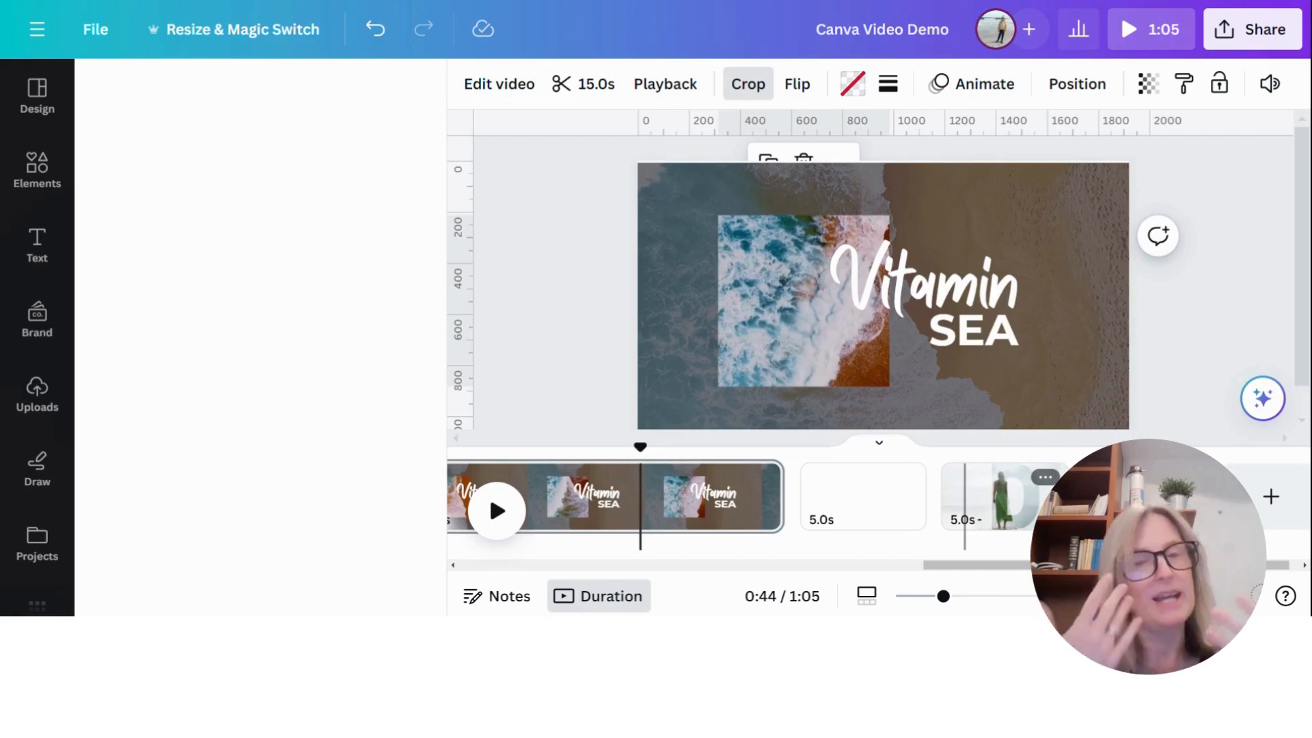
{"action": "left_click", "coordinate": [966, 498]}
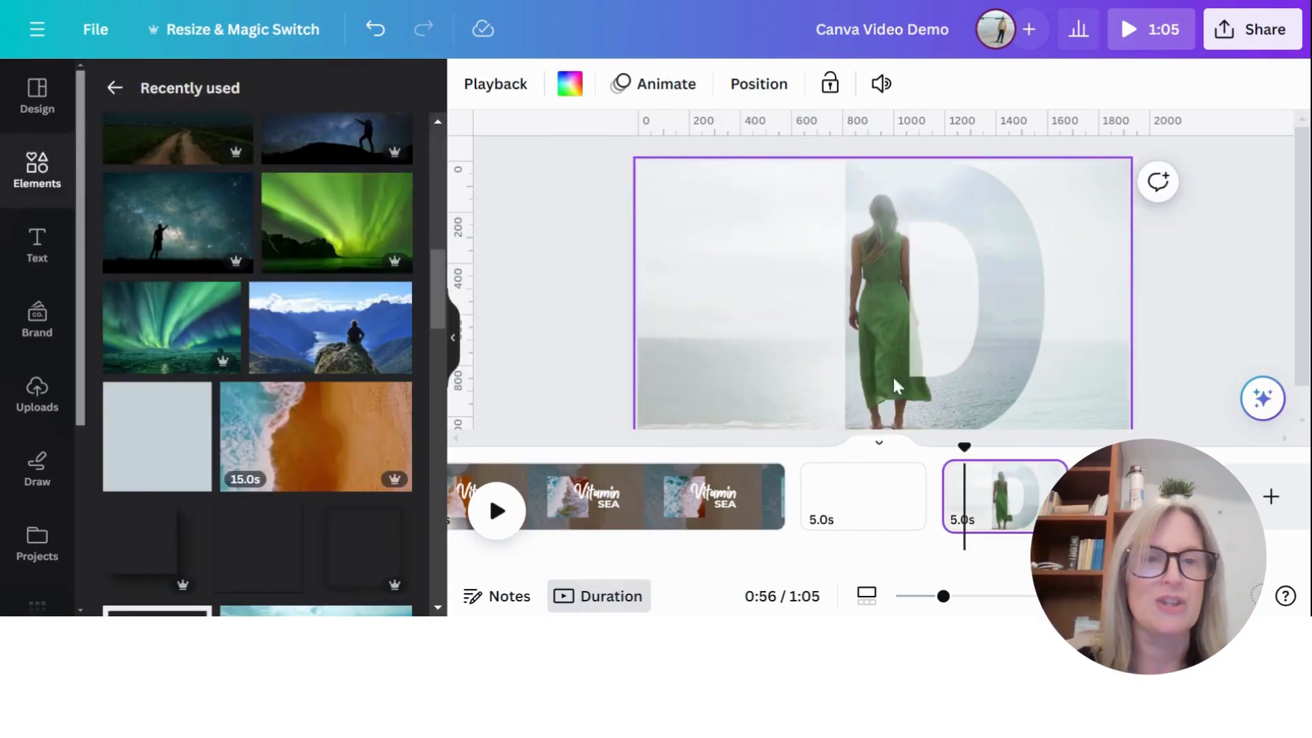
{"action": "left_click", "coordinate": [496, 510]}
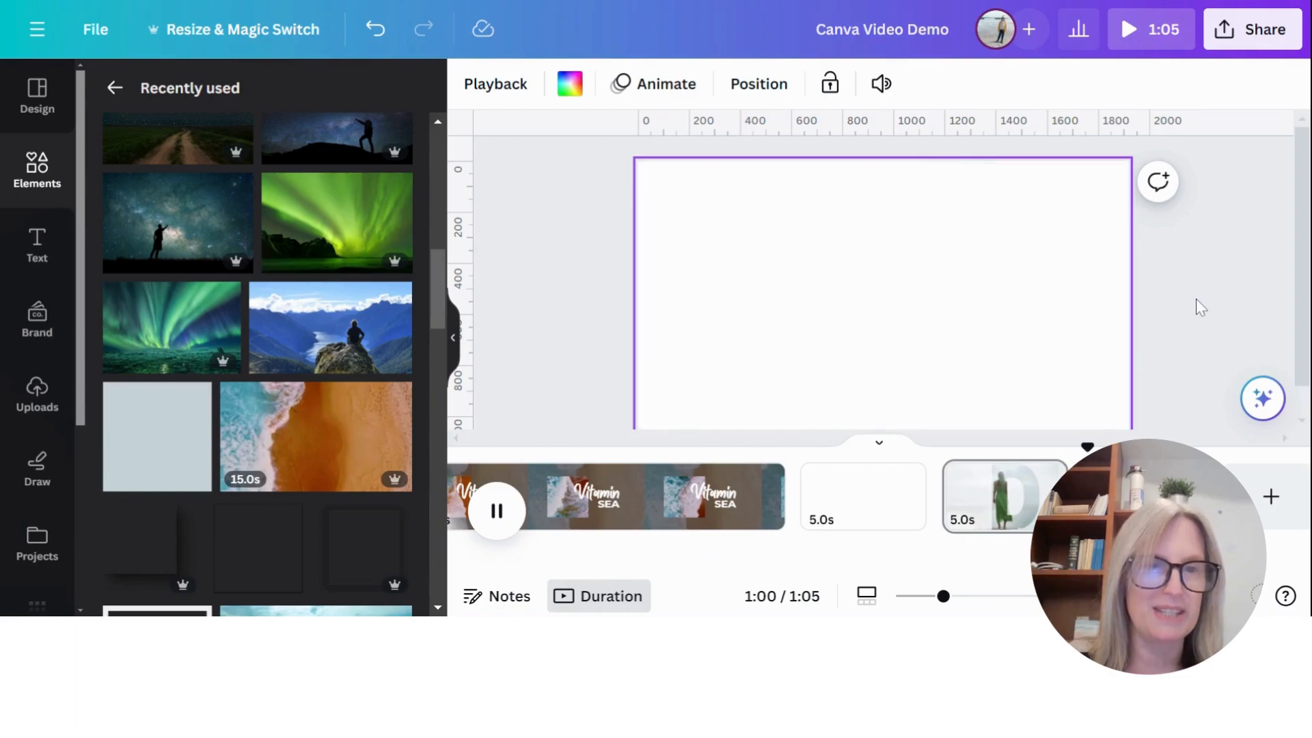
{"action": "left_click", "coordinate": [1008, 531]}
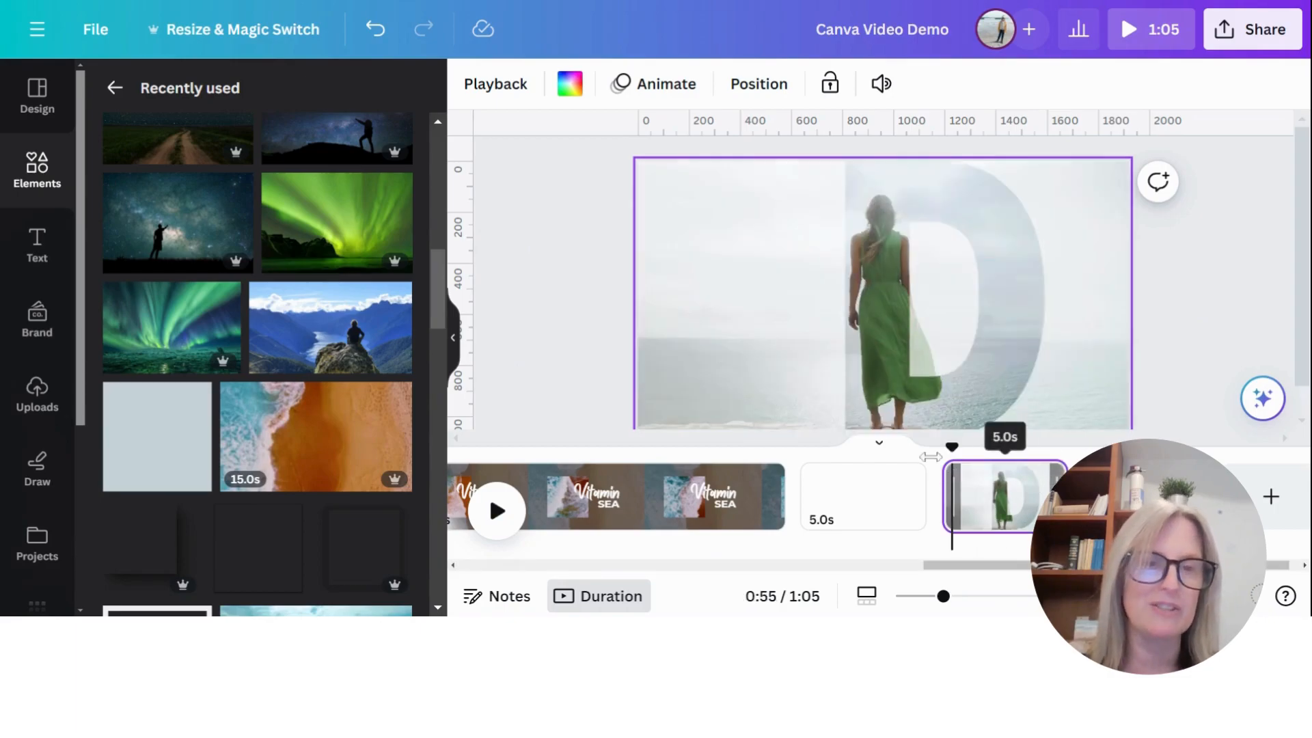